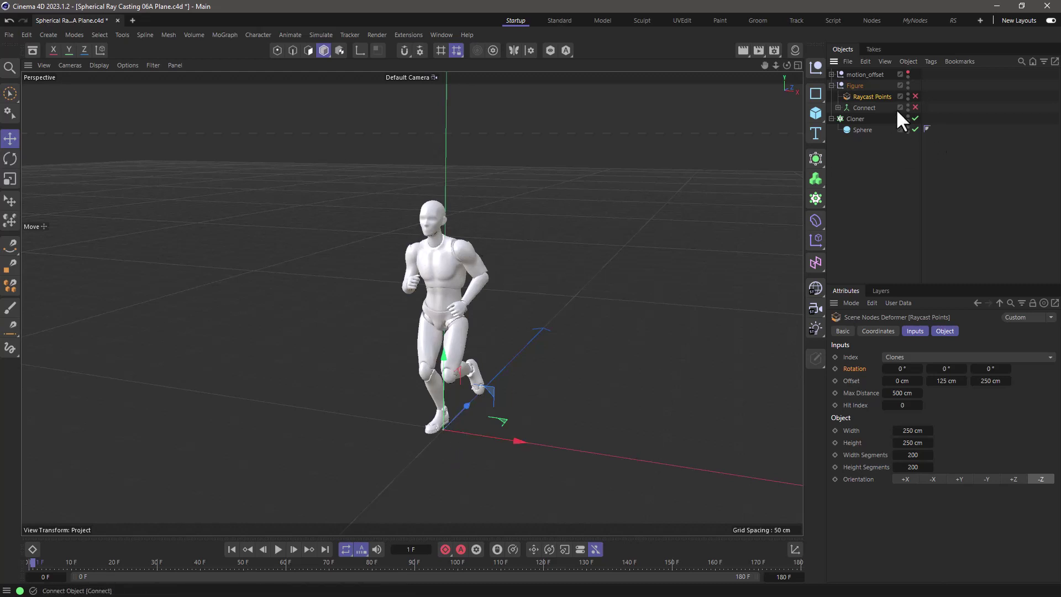
Step: Enable Raycast Points and Connect, and rotate the raycast plane to 85° on Y
left_click_drag(915, 107, 922, 95)
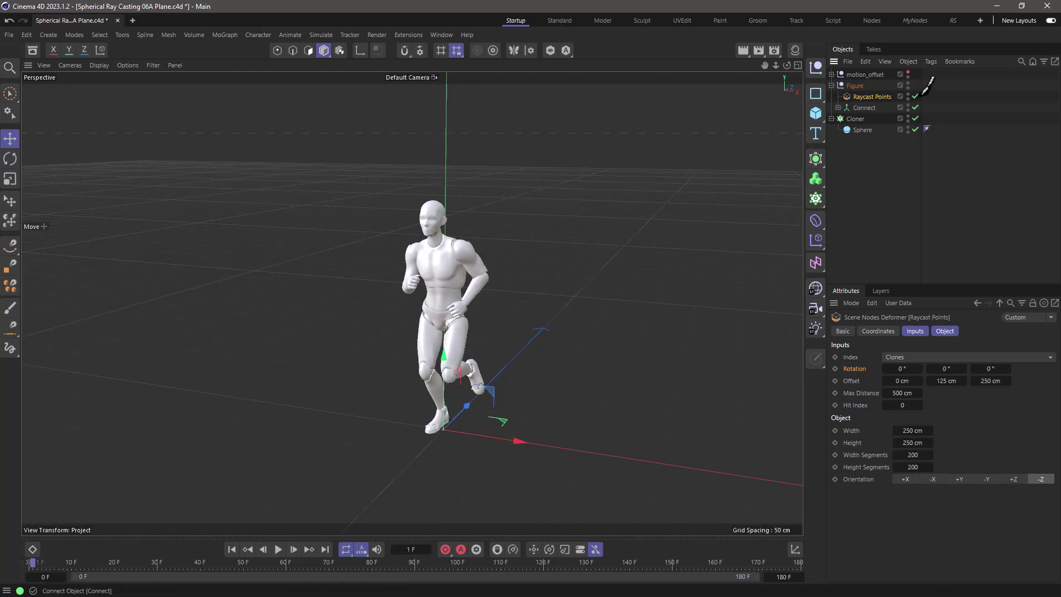
left_click(871, 190)
left_click_drag(443, 301, 407, 283, "alt")
left_click(854, 99)
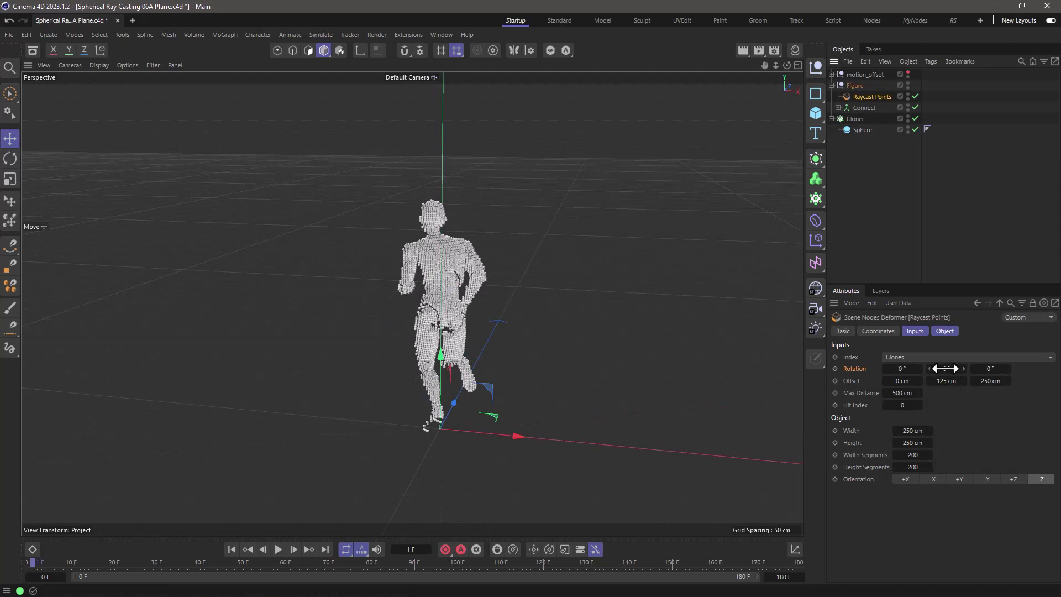
left_click_drag(945, 369, 997, 369)
left_click(682, 261)
Step: Preview the animation from a side angle, then return to the start frame
left_click_drag(437, 260, 393, 473, "alt")
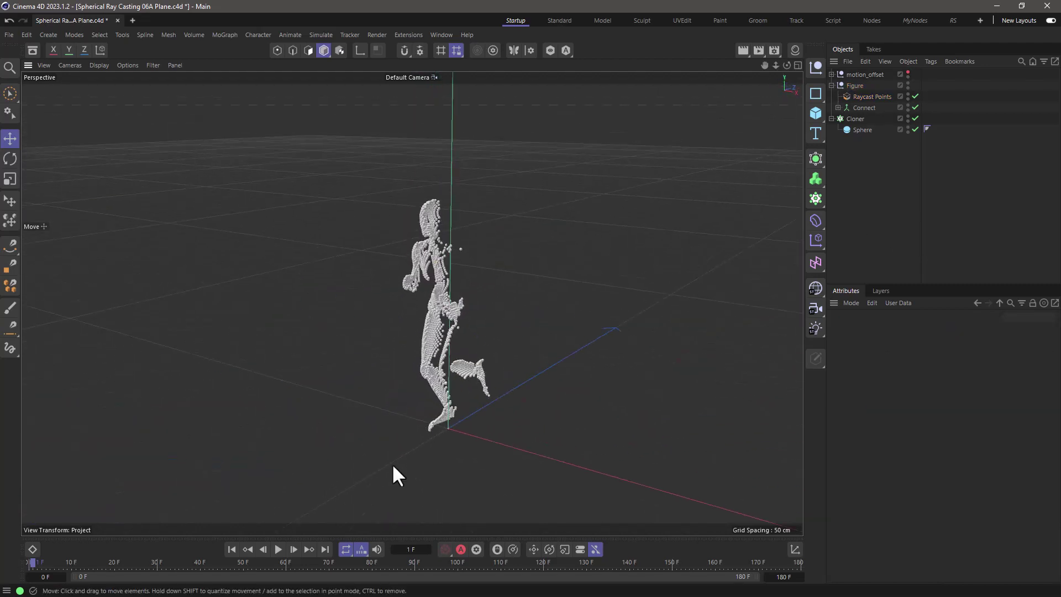
left_click(277, 548)
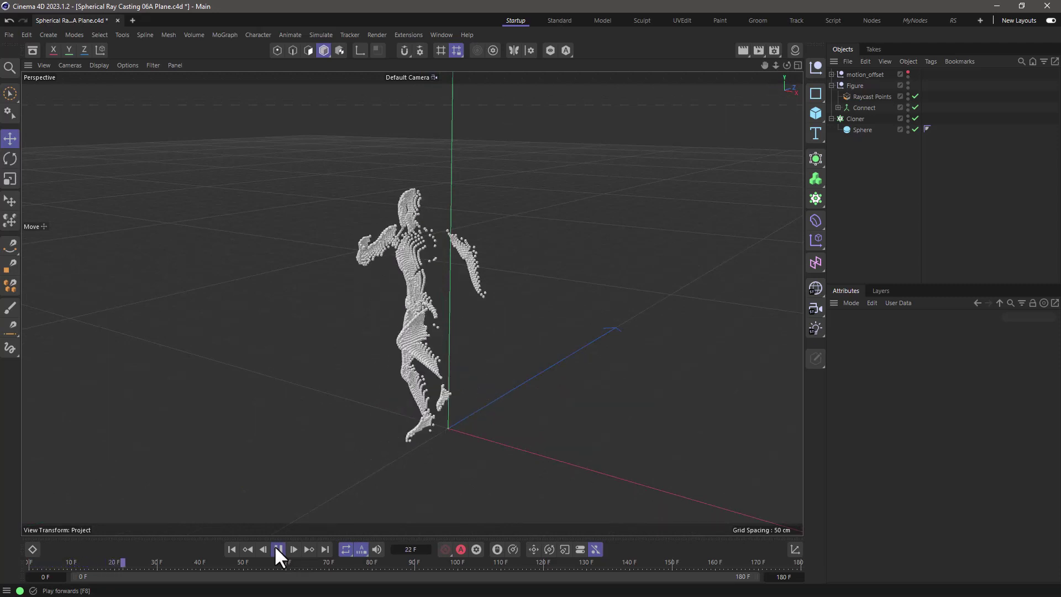
left_click(277, 547)
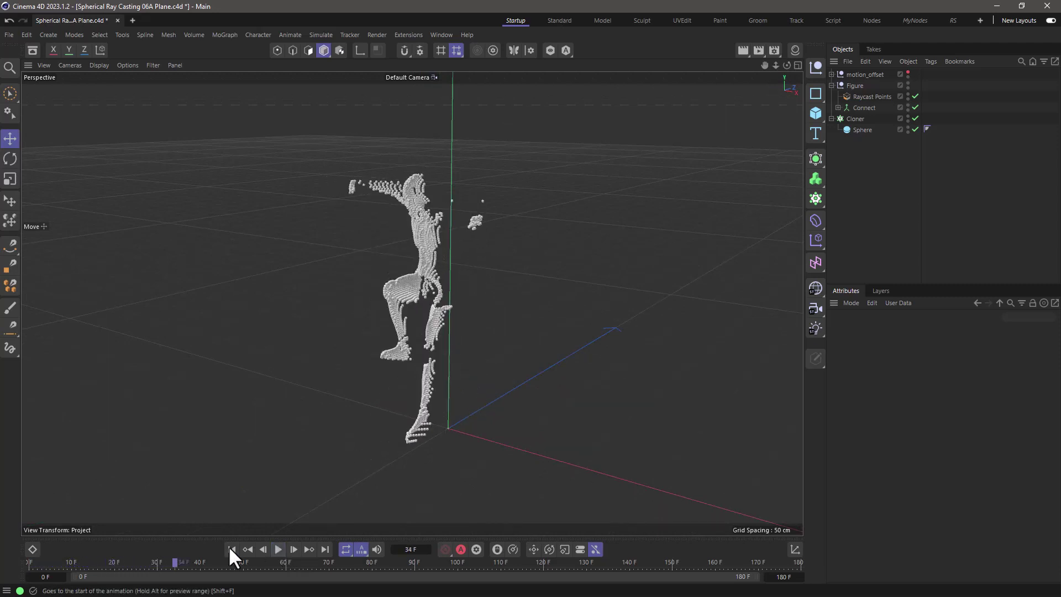
left_click(232, 548)
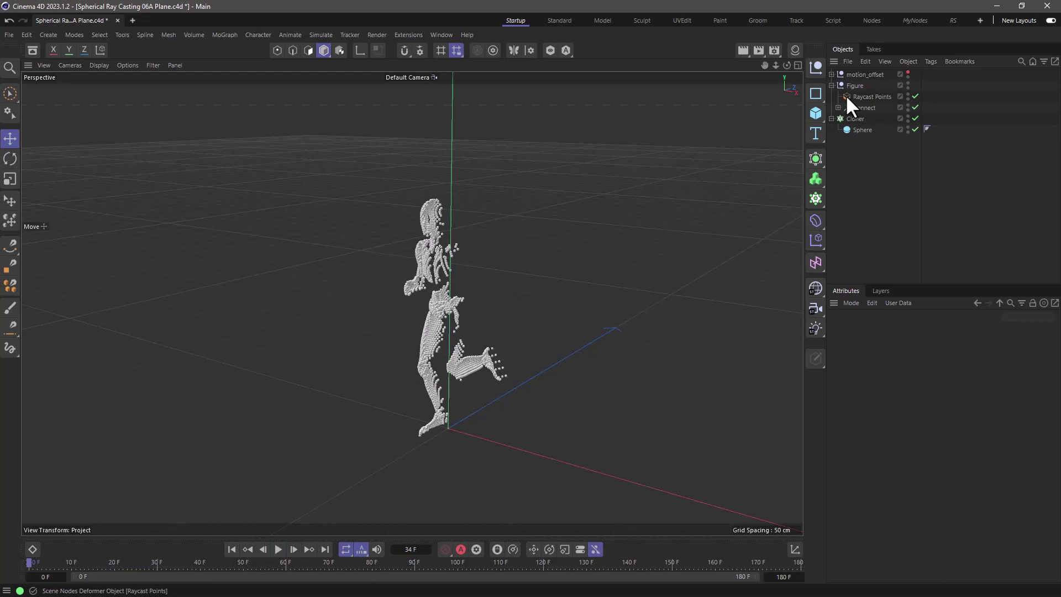
Step: Delete the Raycast Points deformer from the Object Manager
left_click(847, 96)
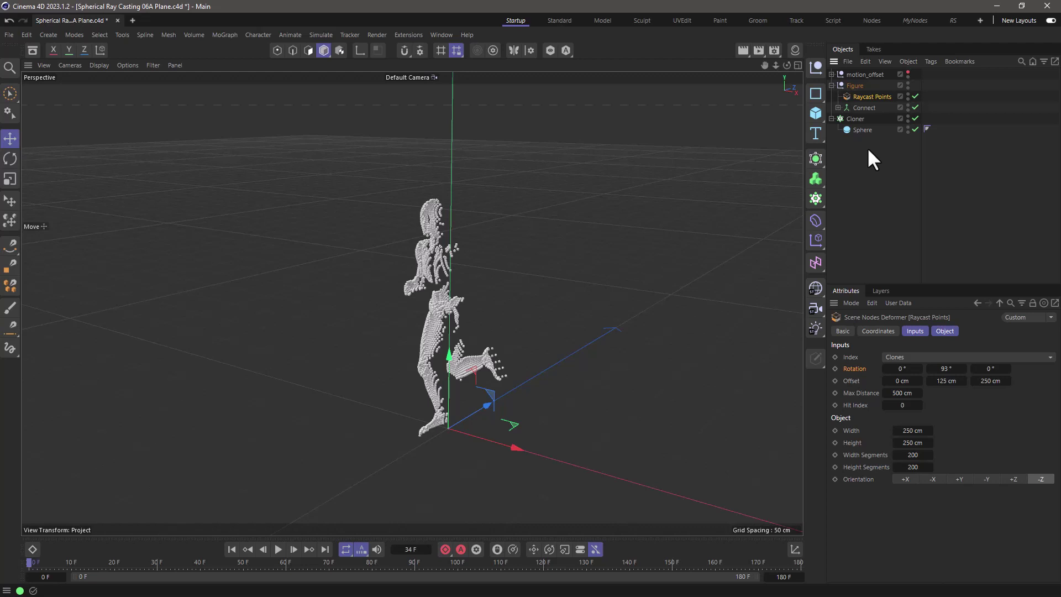
left_click(876, 161)
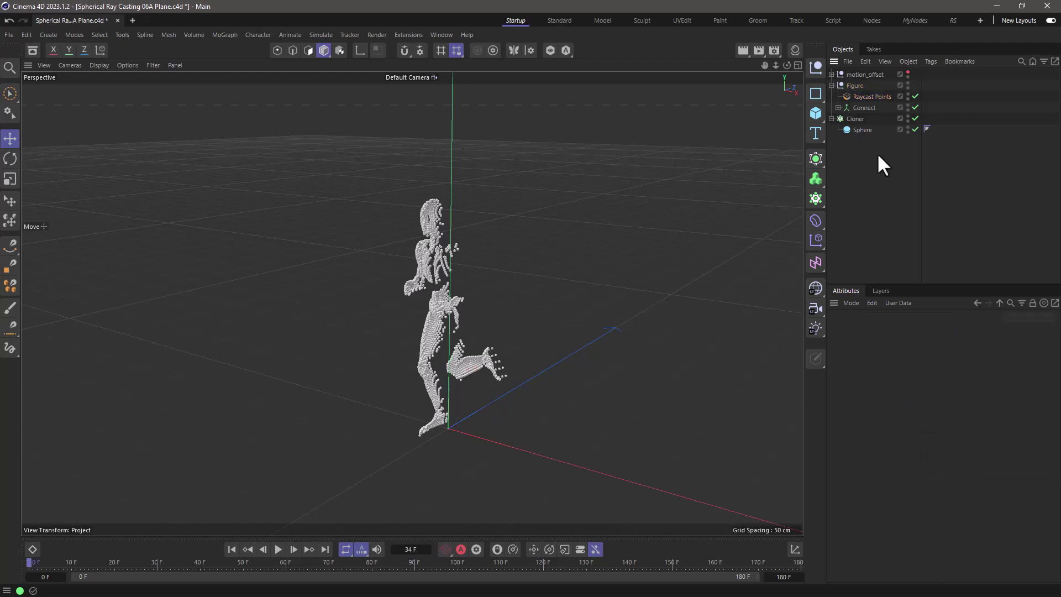
left_click(850, 99)
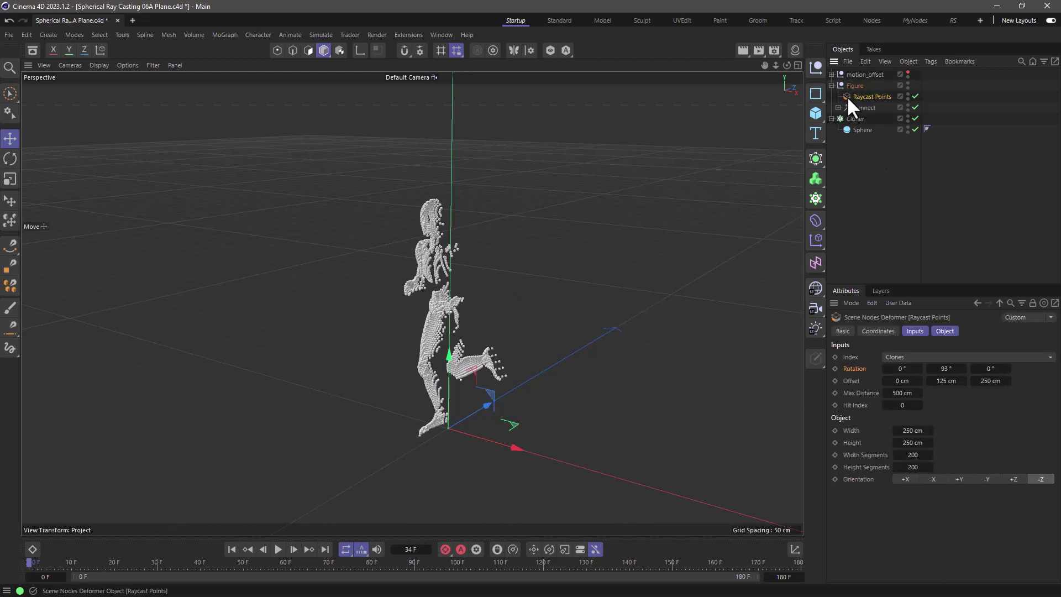
key("Delete")
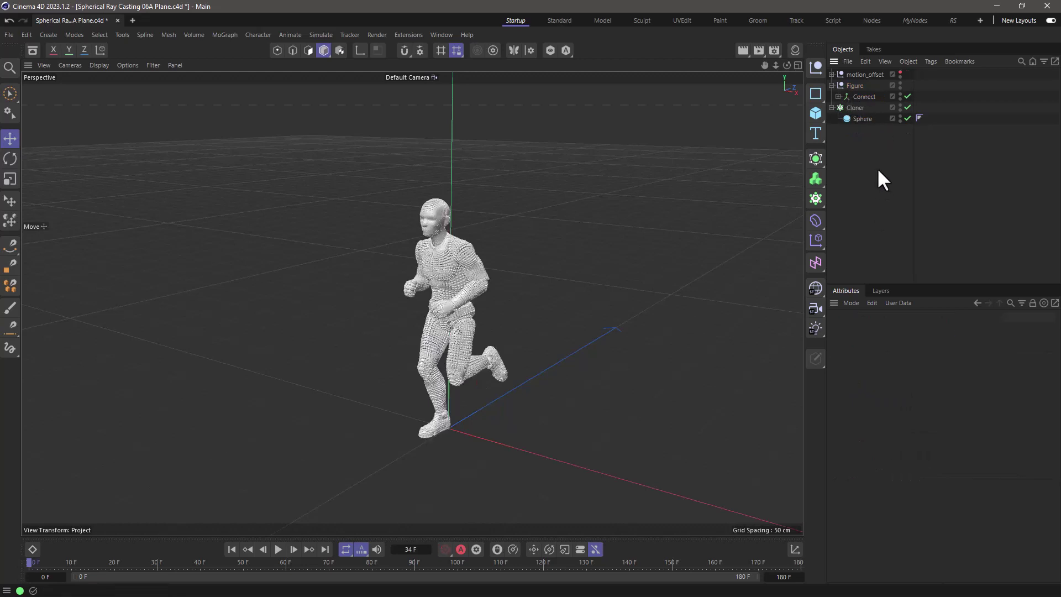
Step: Disable the Cloner and switch the viewport to Gouraud Shading (Lines)
left_click(908, 107)
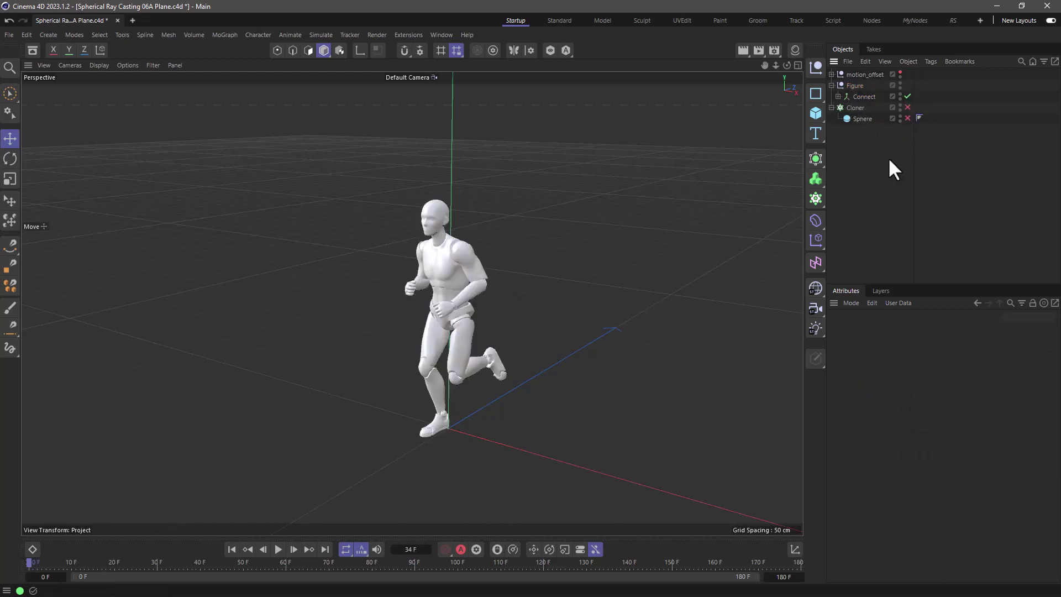
left_click(850, 107)
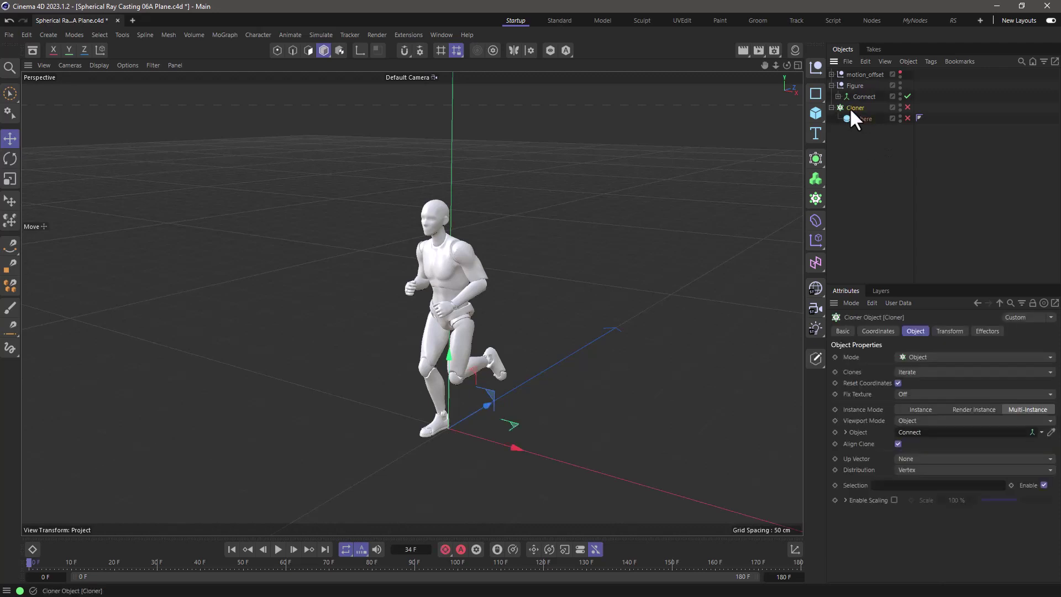
left_click(862, 133)
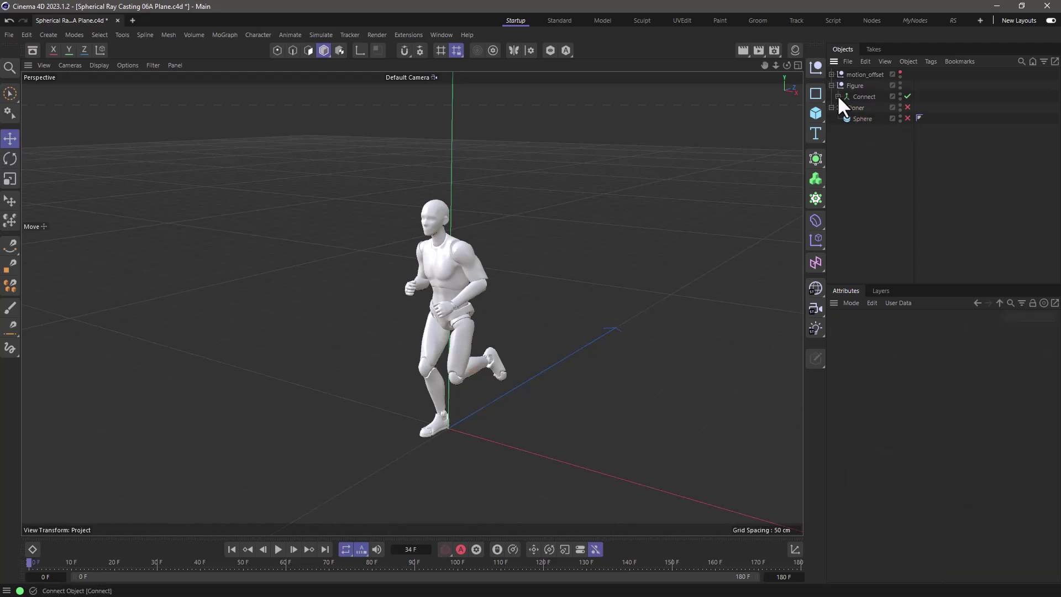
left_click(99, 66)
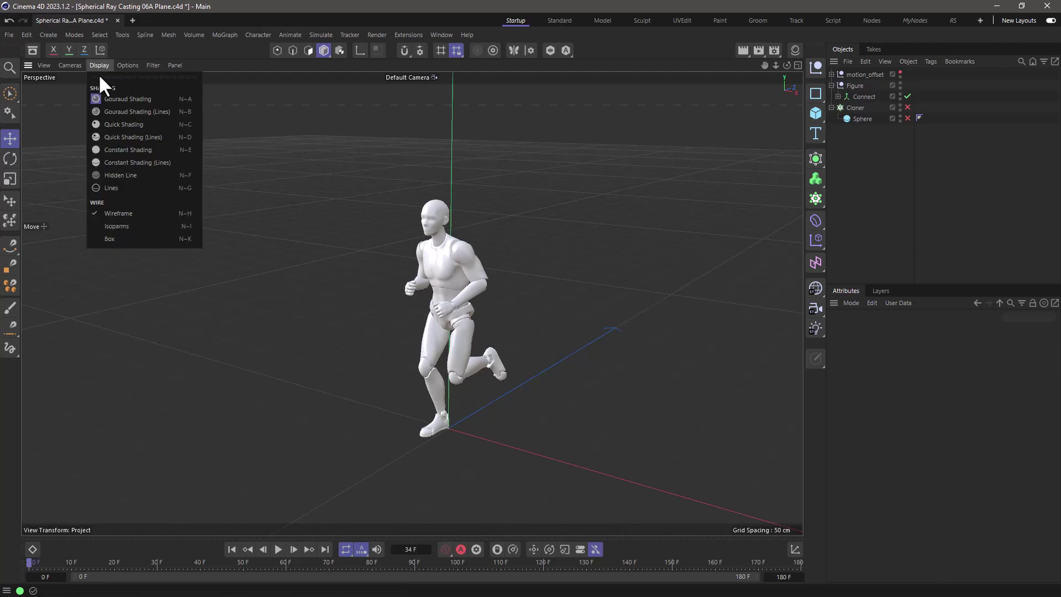
left_click(103, 111)
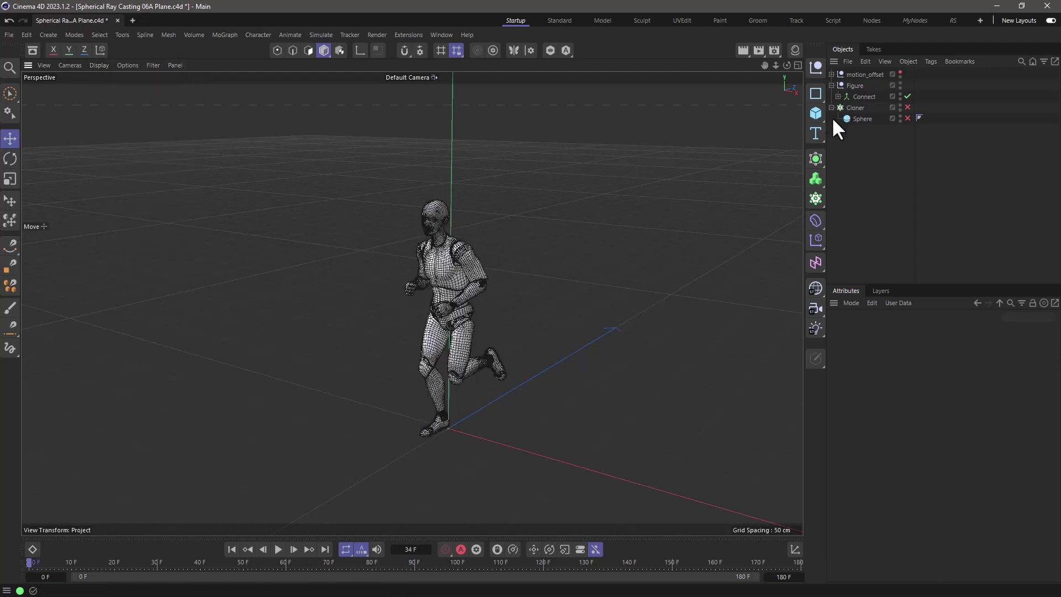
Step: Rename the Connect object to 'single Object'
left_click(839, 96)
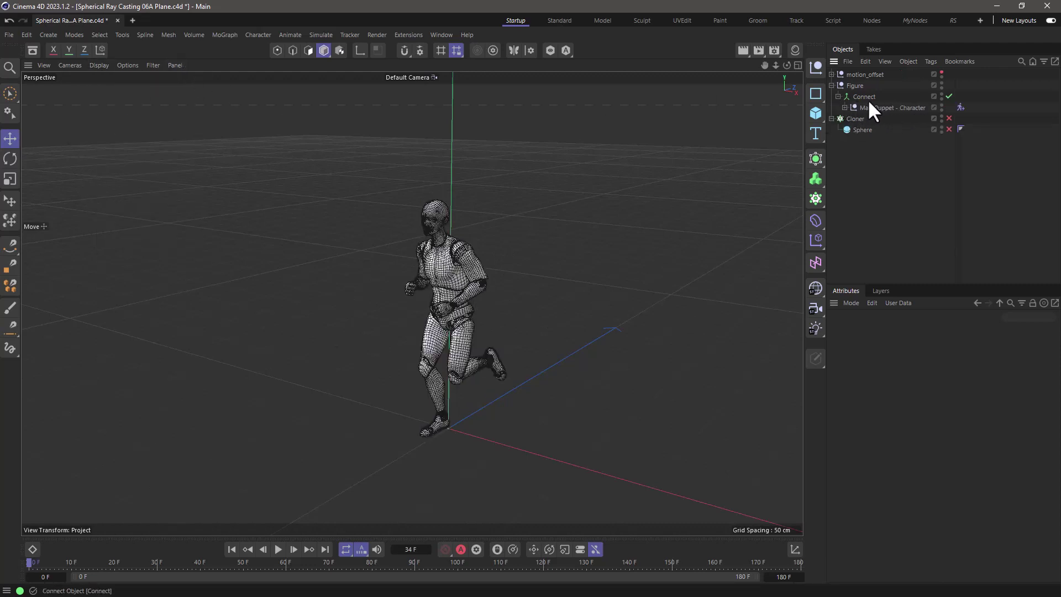
left_click(861, 96)
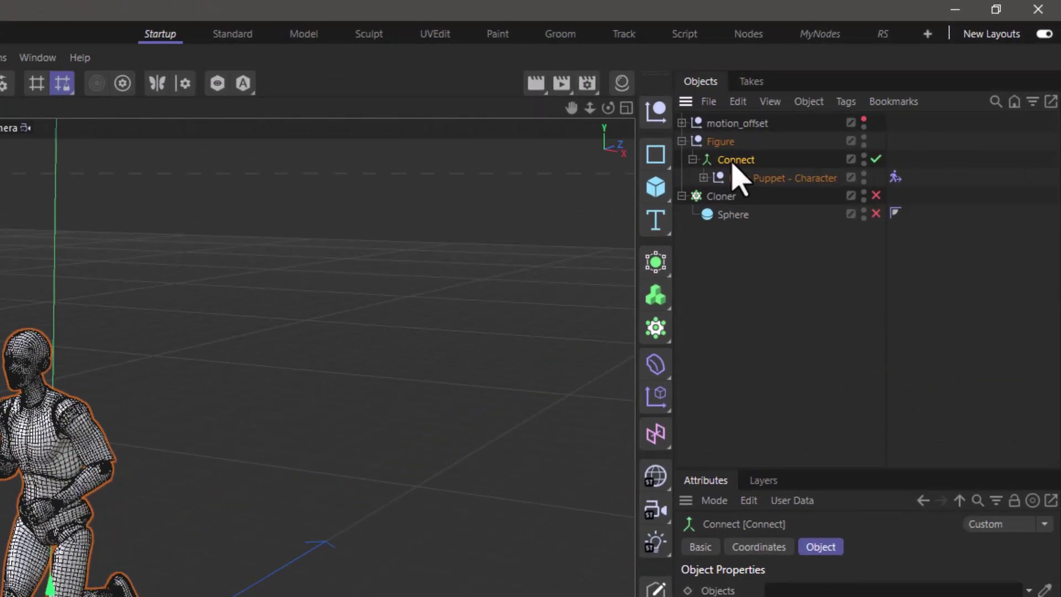
left_click(703, 178)
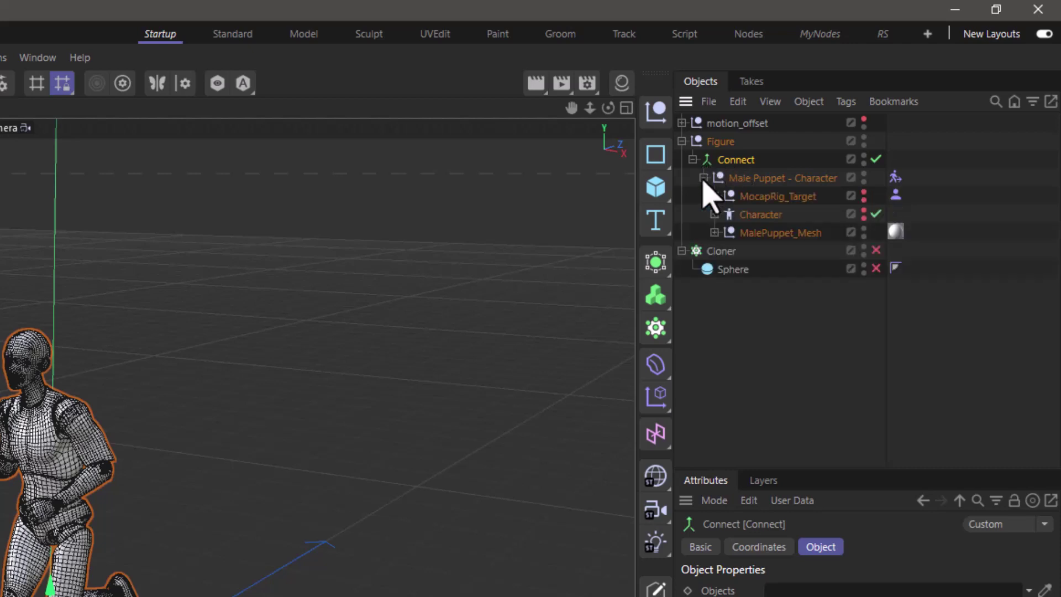
left_click(704, 177)
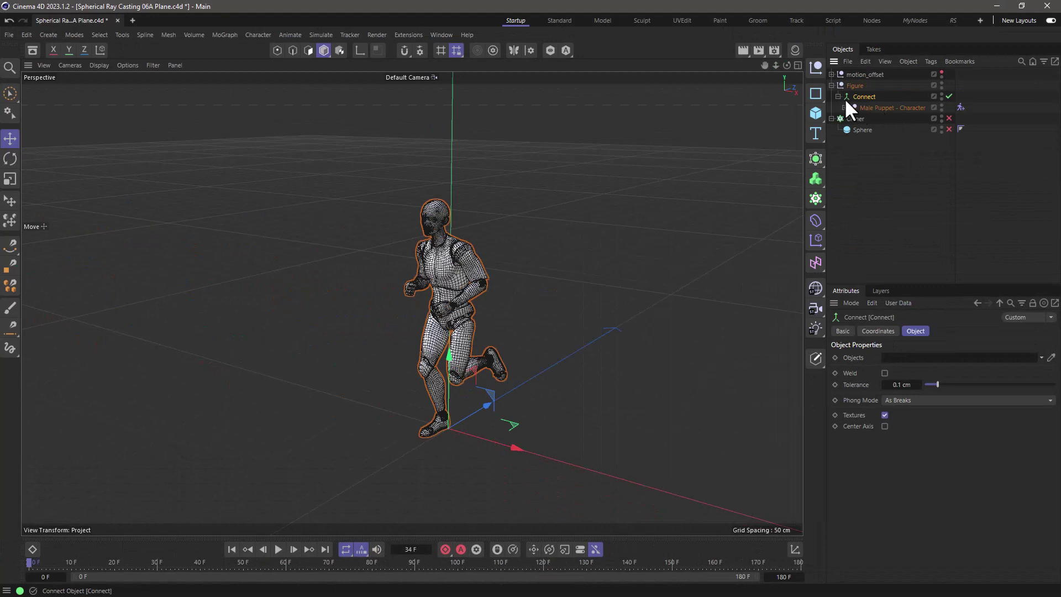
left_click(839, 97)
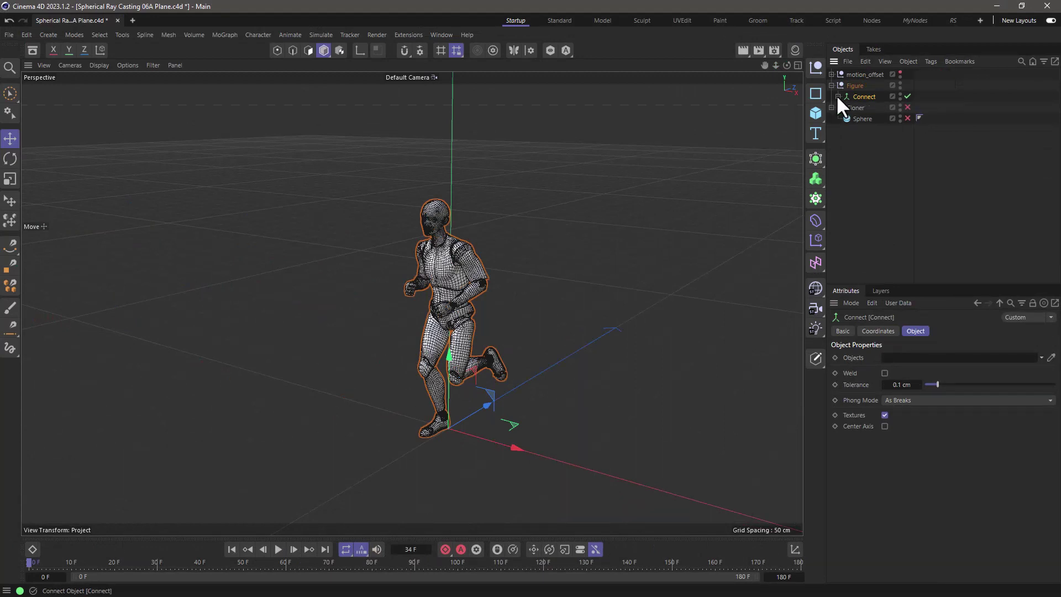
double_click(865, 97)
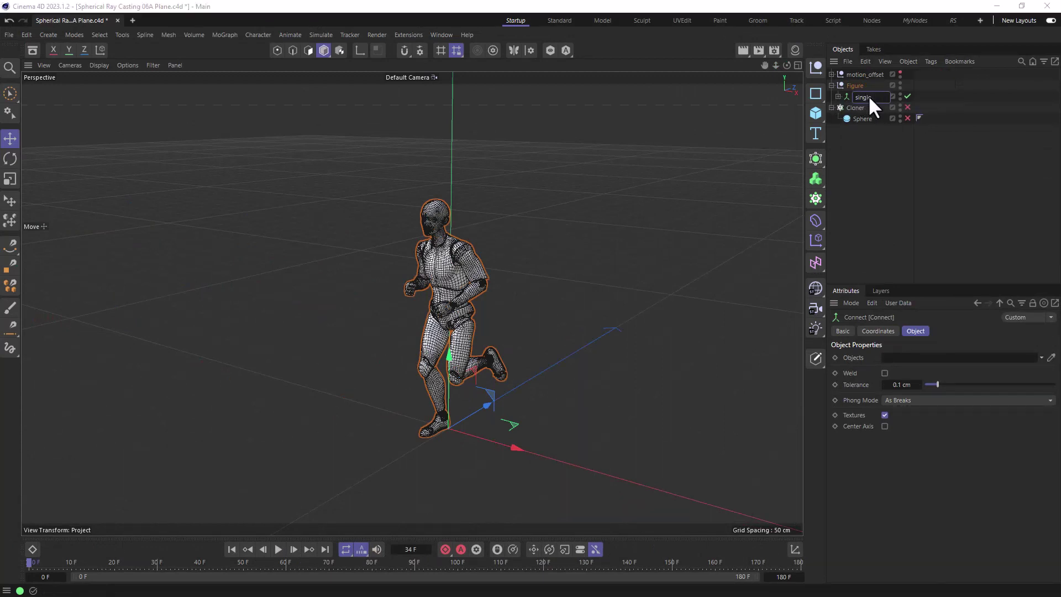
type("single Object")
key("Return")
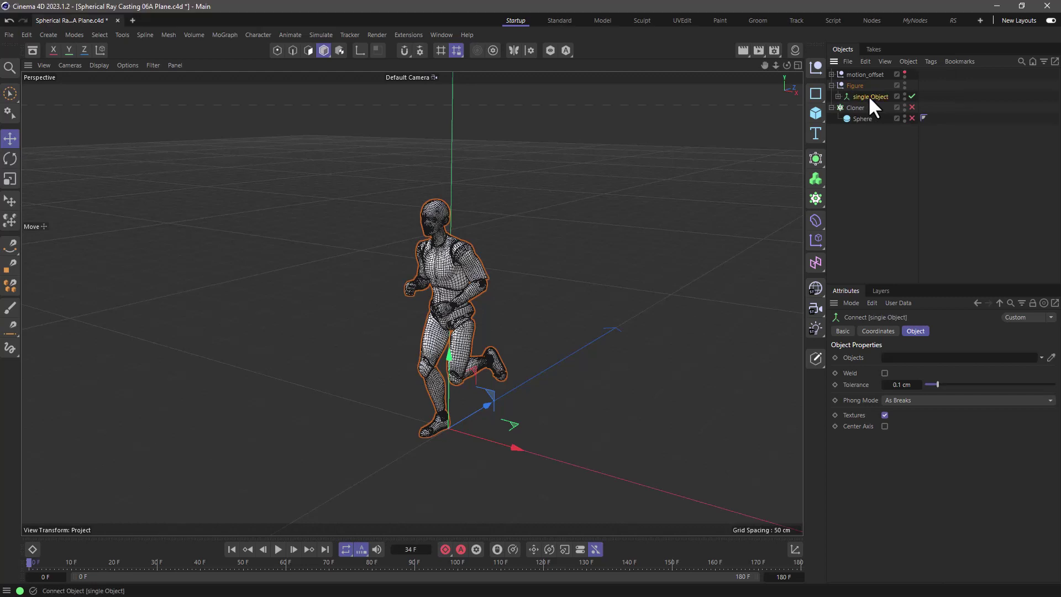
Step: Drag Geometry Modifier Group from the Asset Browser under single Object
left_click(33, 50)
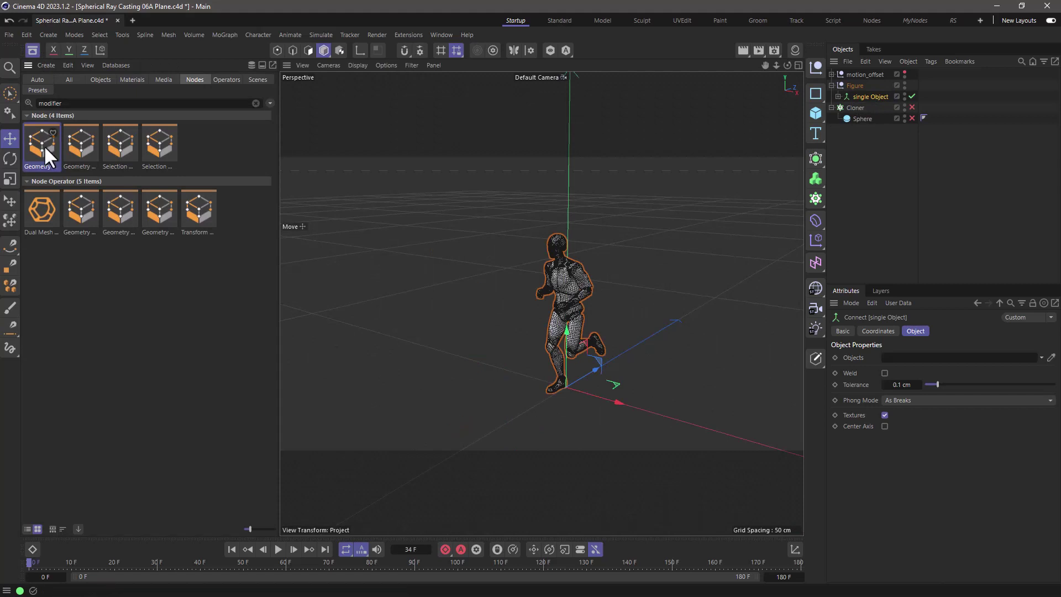
mouse_move(45, 145)
left_mouse_down()
mouse_move(420, 154)
mouse_move(43, 145)
left_mouse_up()
left_click(27, 528)
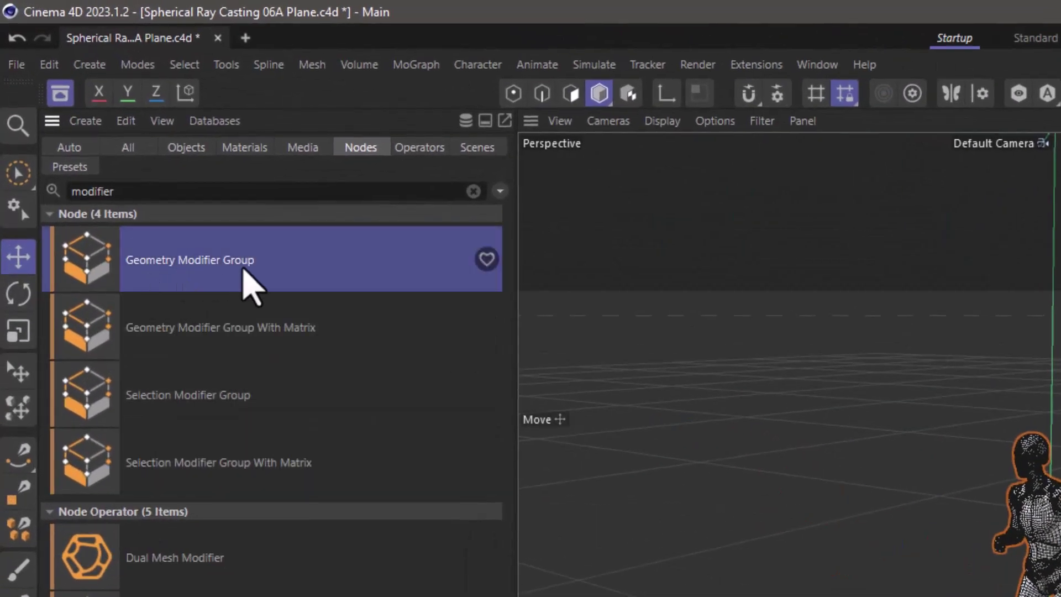
left_click_drag(83, 272, 1060, 282)
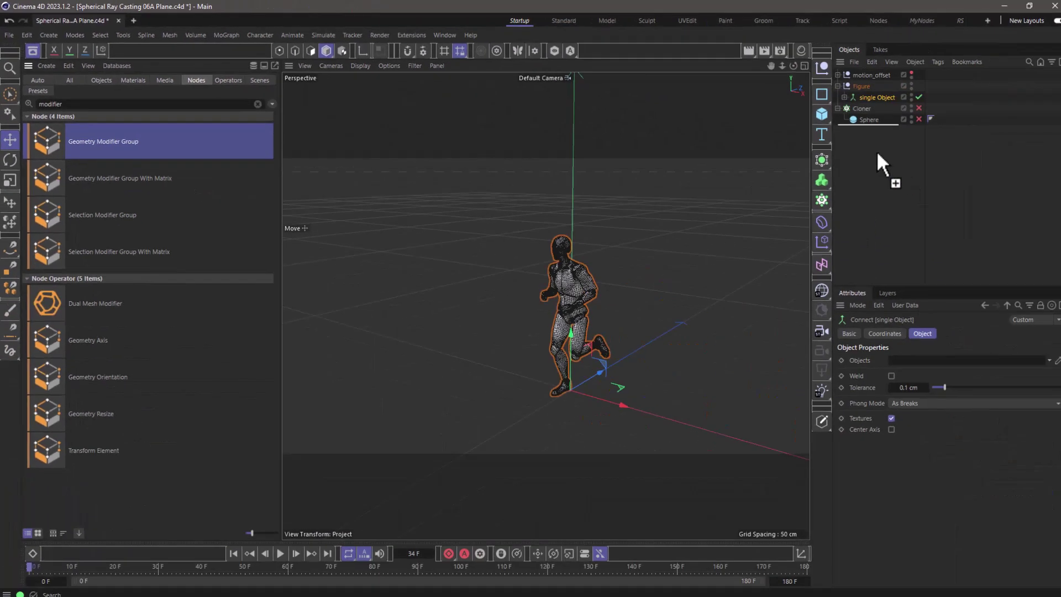
left_click_drag(878, 154, 867, 99)
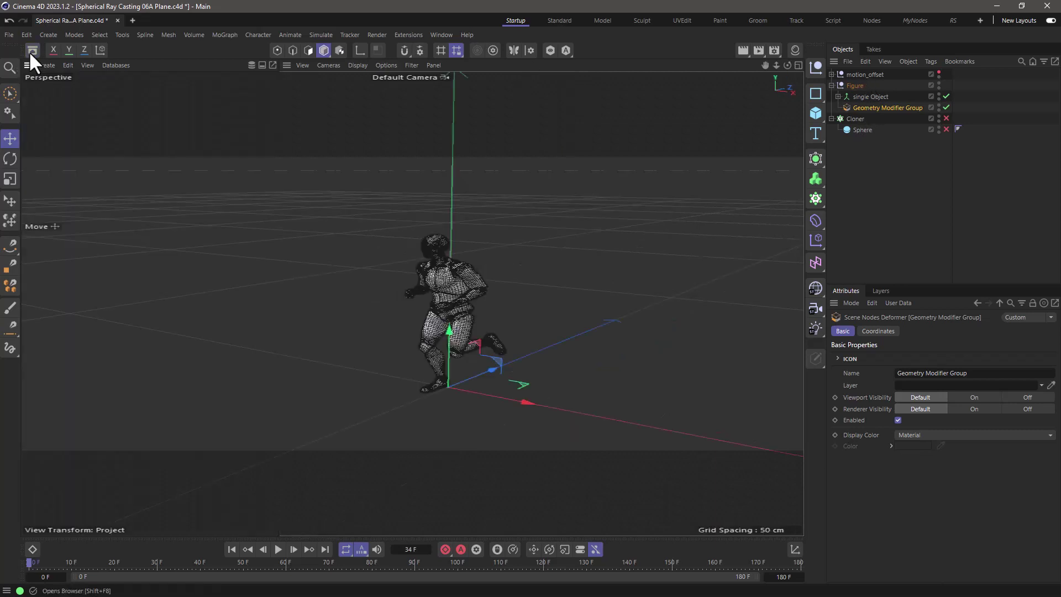
Step: Open the Geometry Modifier Group in the node editor using the MyNodes layout
left_click(32, 50)
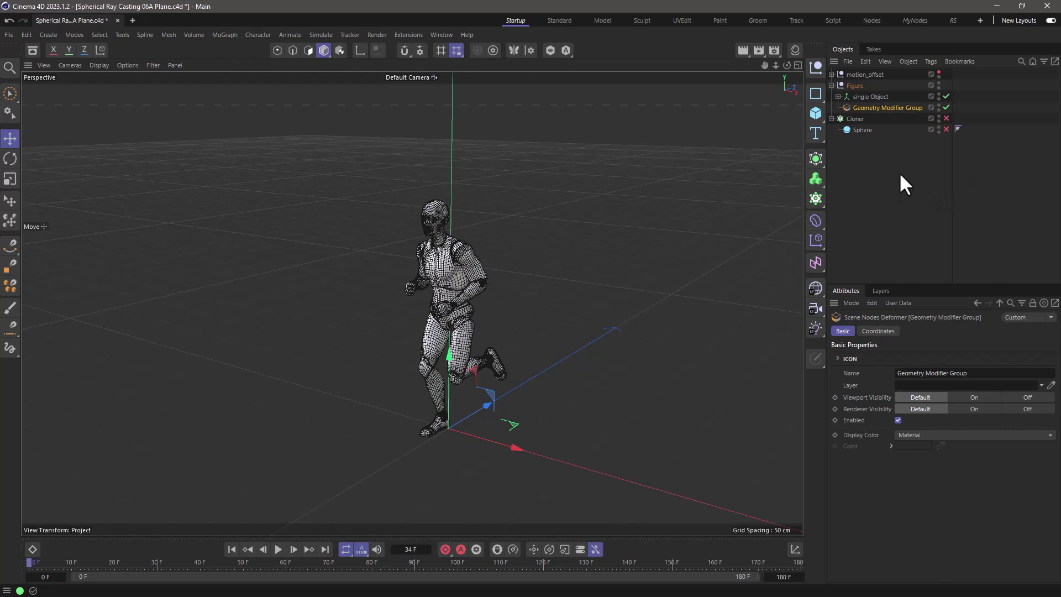
double_click(846, 107)
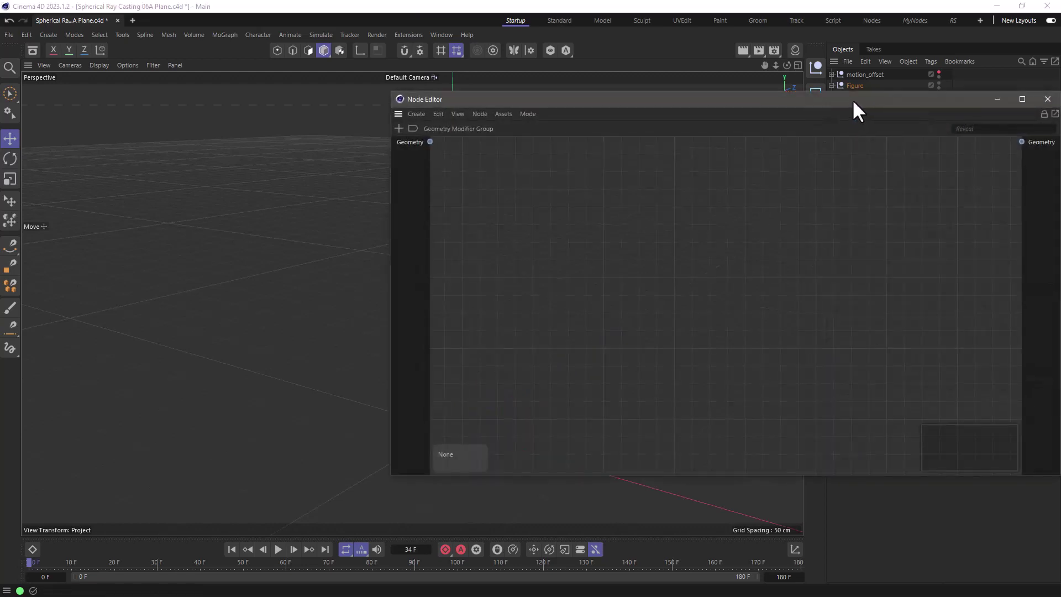
left_click(913, 20)
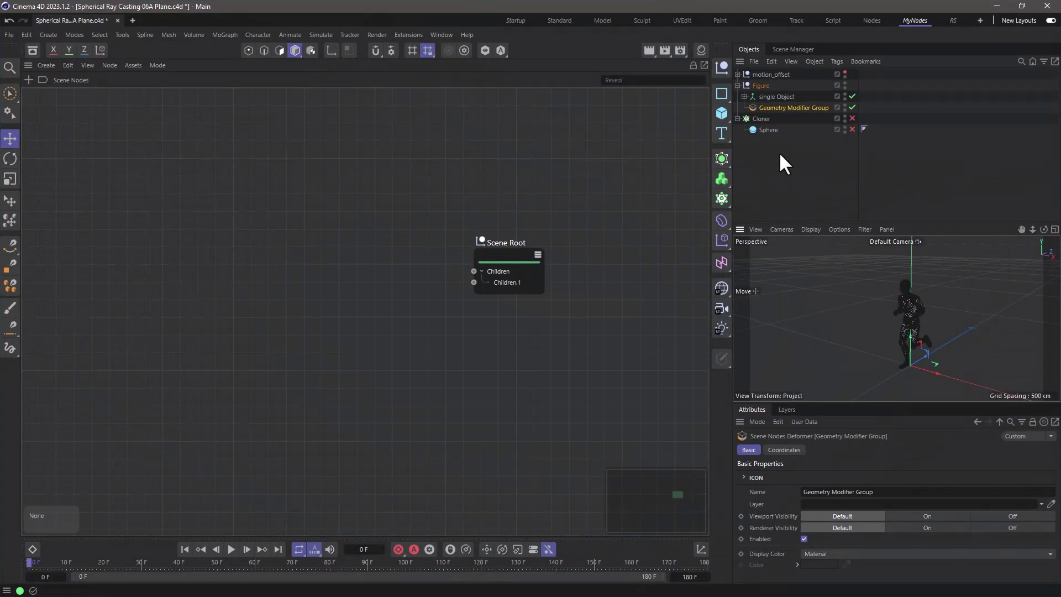
Step: Re-enable the Cloner so Sphere clones cover the figure again
double_click(752, 108)
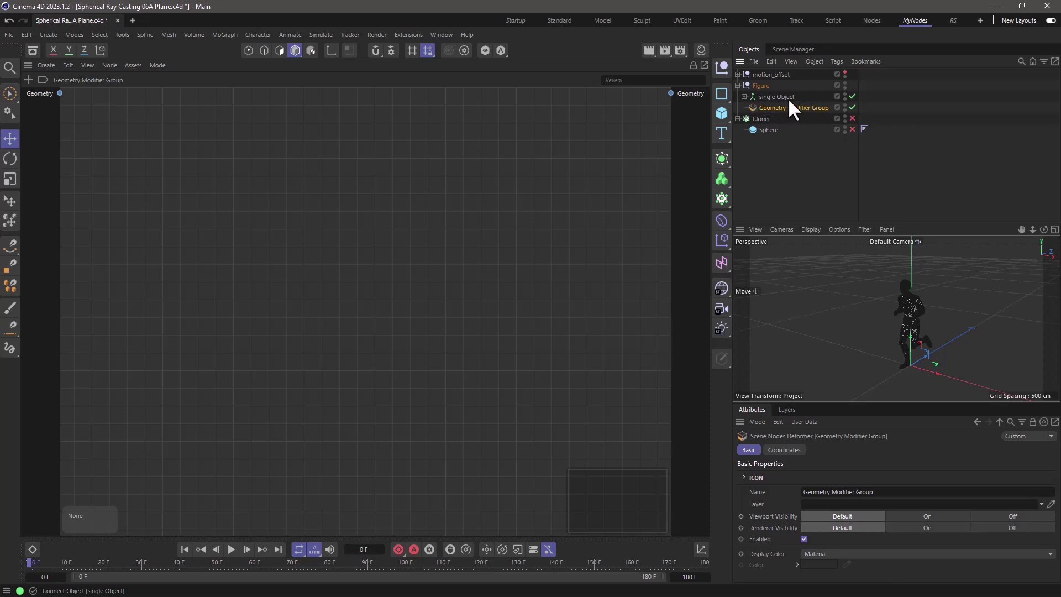
left_click(760, 118)
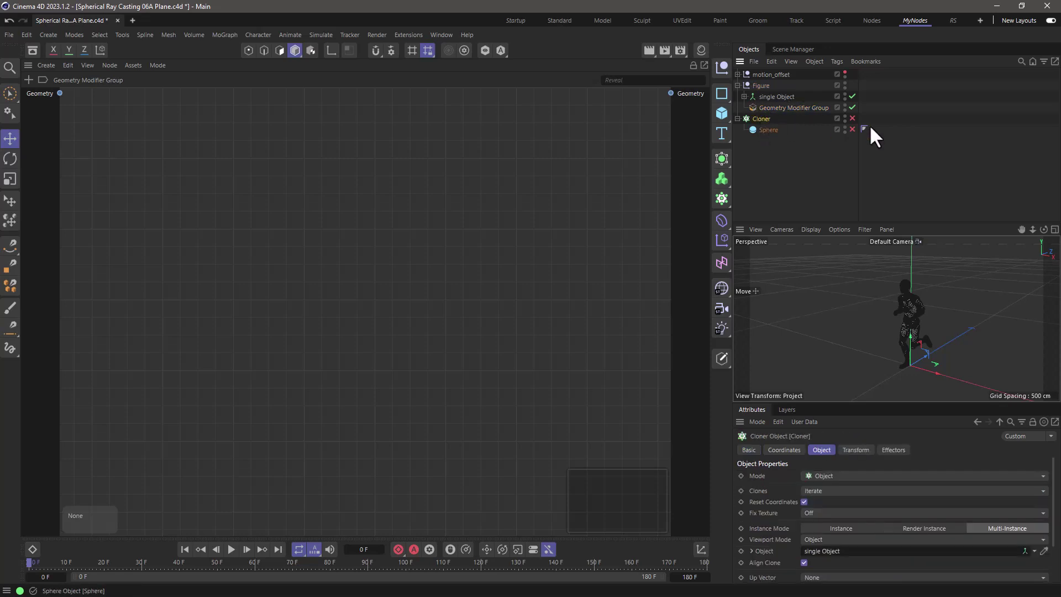
left_click(852, 129)
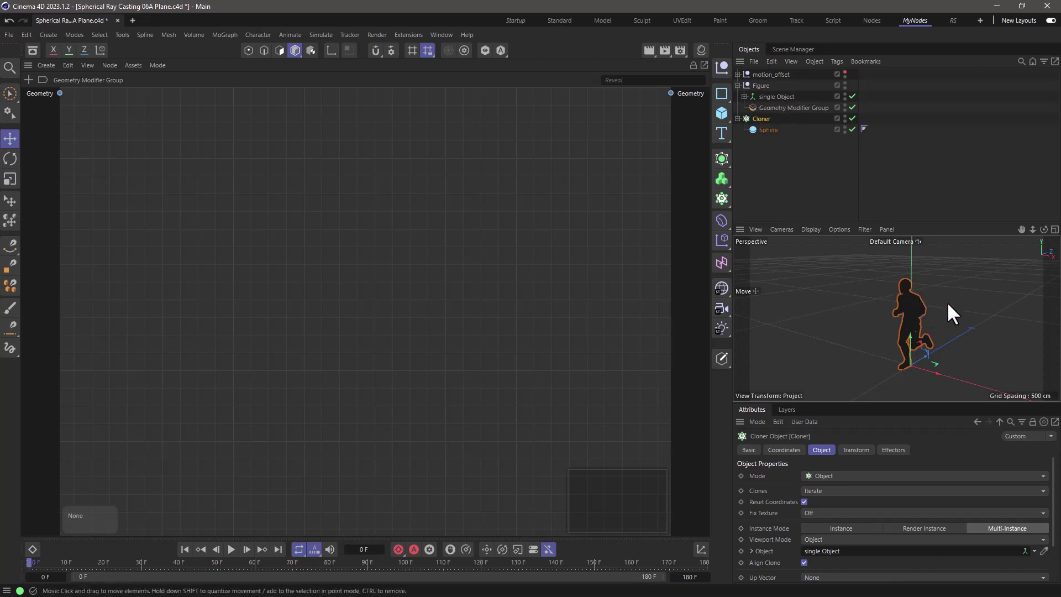
scroll(947, 301, "up", 10)
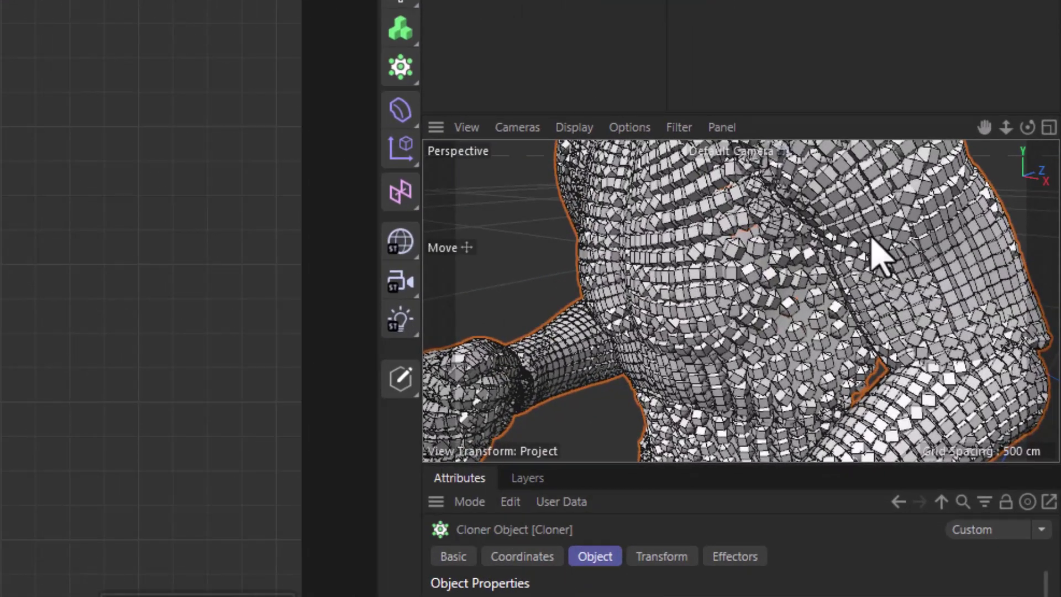
scroll(746, 296, "down", 10)
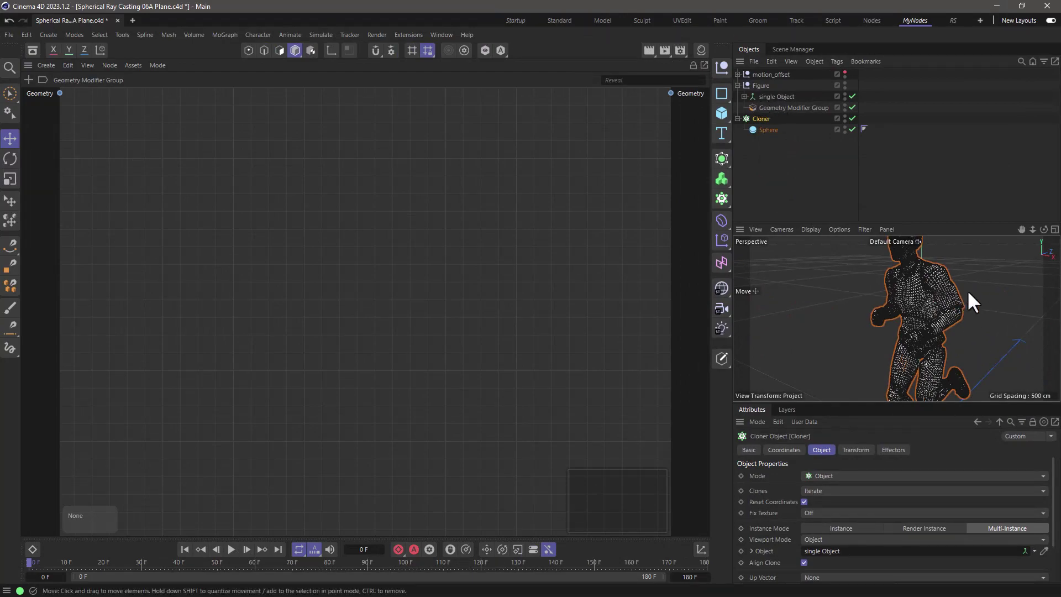
scroll(989, 283, "up", 10)
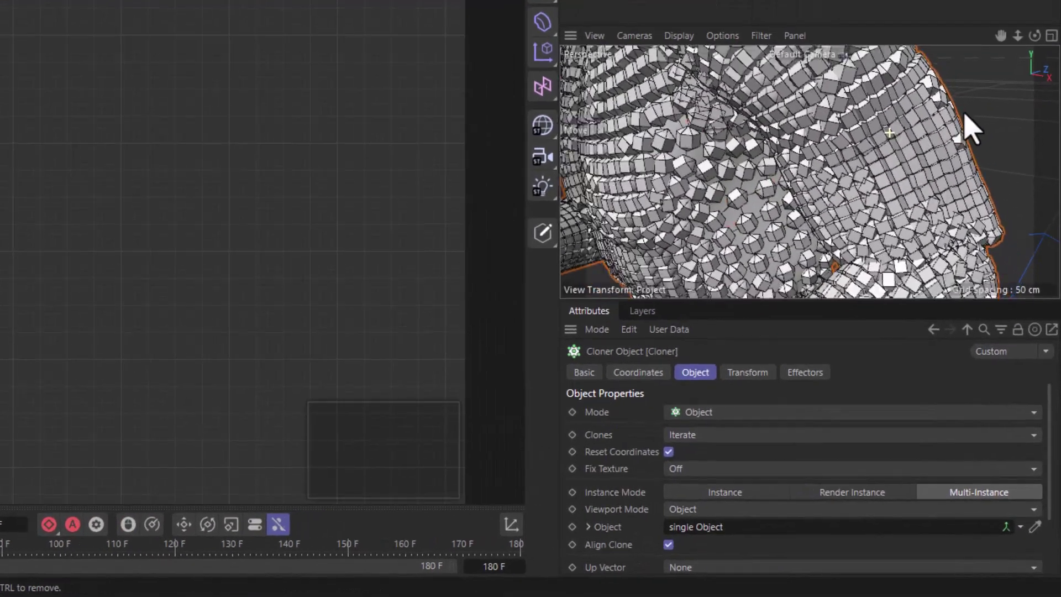
scroll(970, 130, "down", 10)
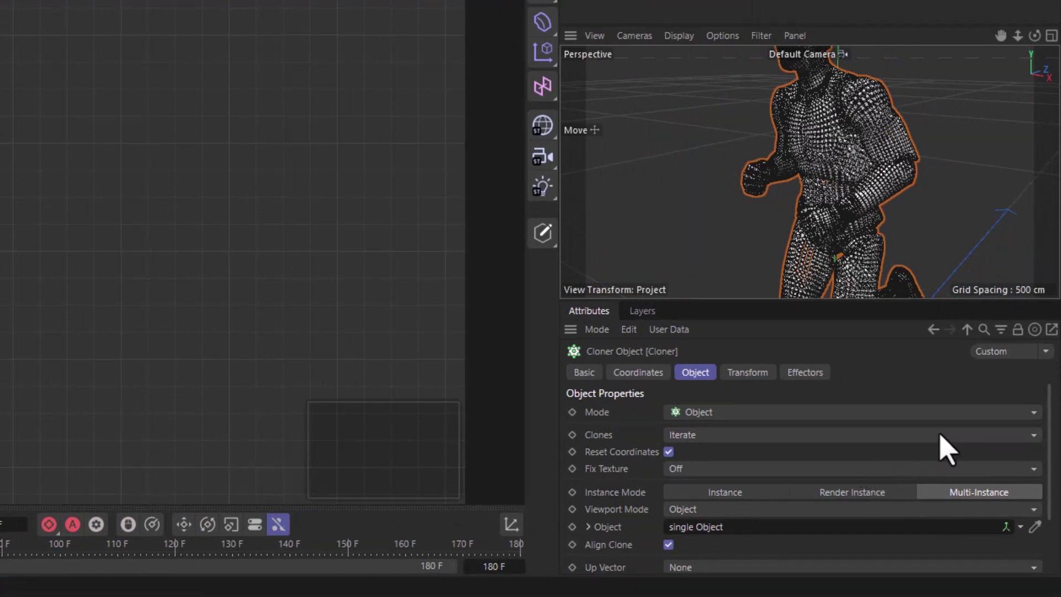
left_click_drag(1049, 426, 1051, 485)
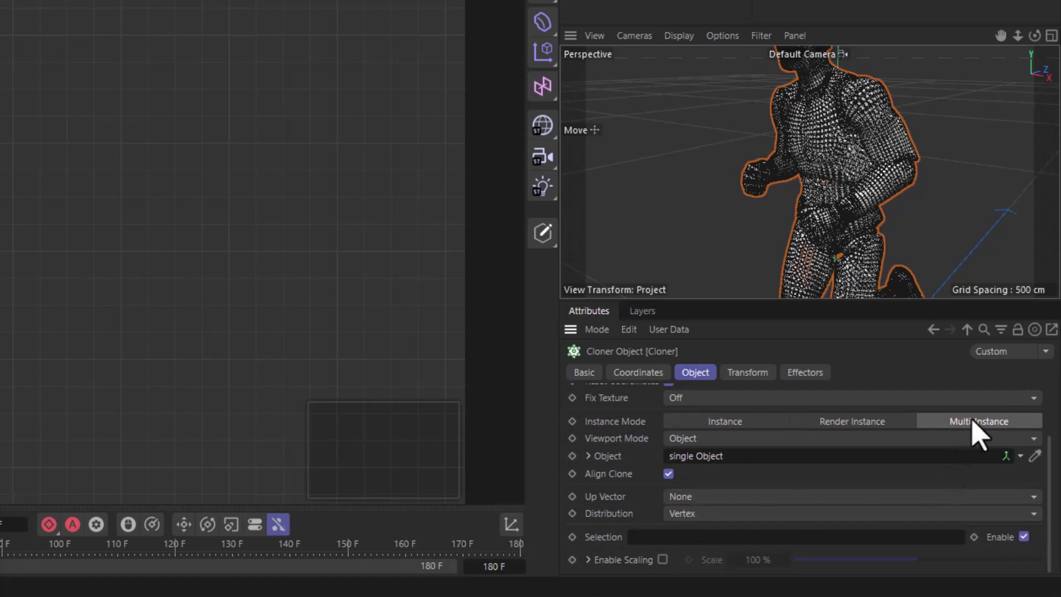
scroll(1050, 442, "up", 3)
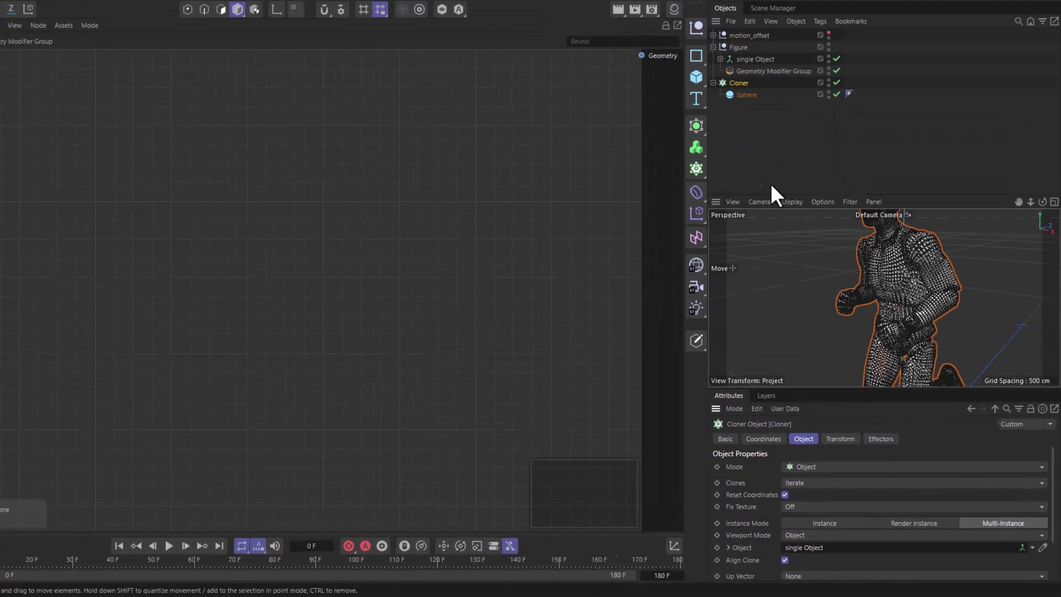
Step: Disable the Cloner, select the Geometry Modifier Group, and enlarge the Perspective viewport
left_click(837, 83)
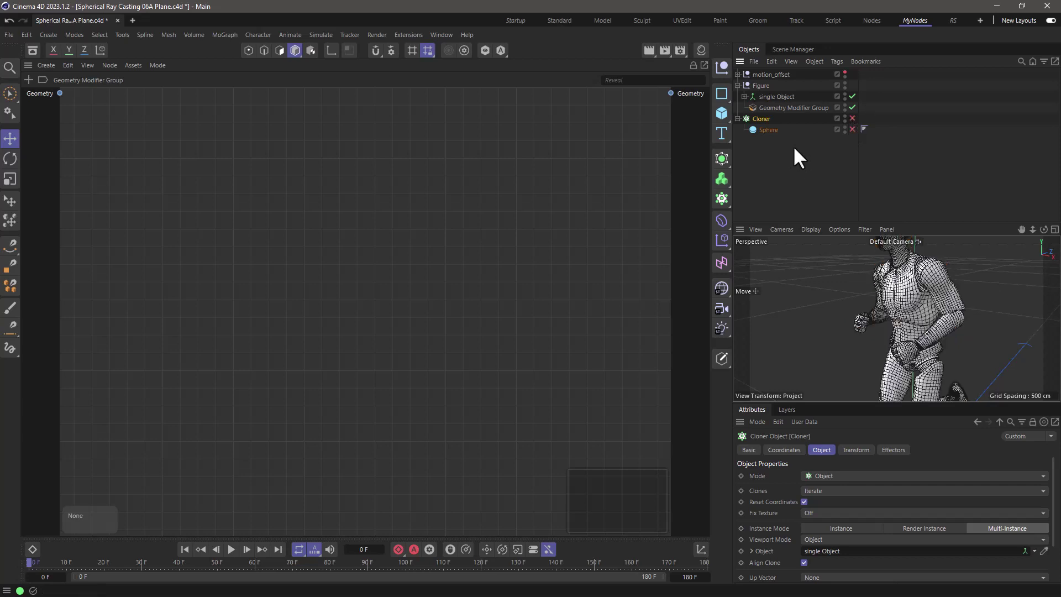
left_click(751, 108)
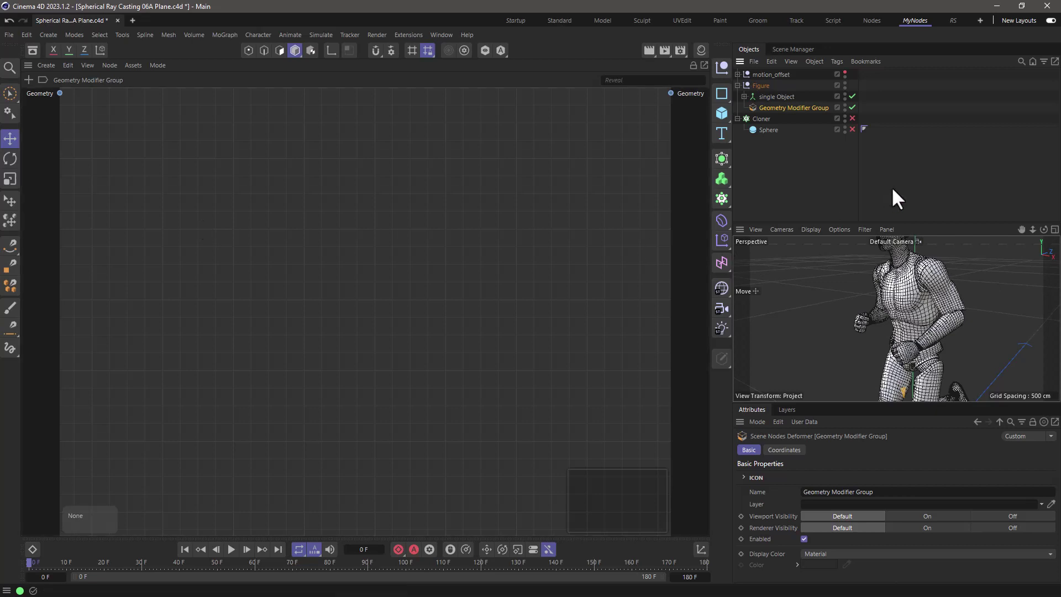
left_click_drag(894, 221, 893, 139)
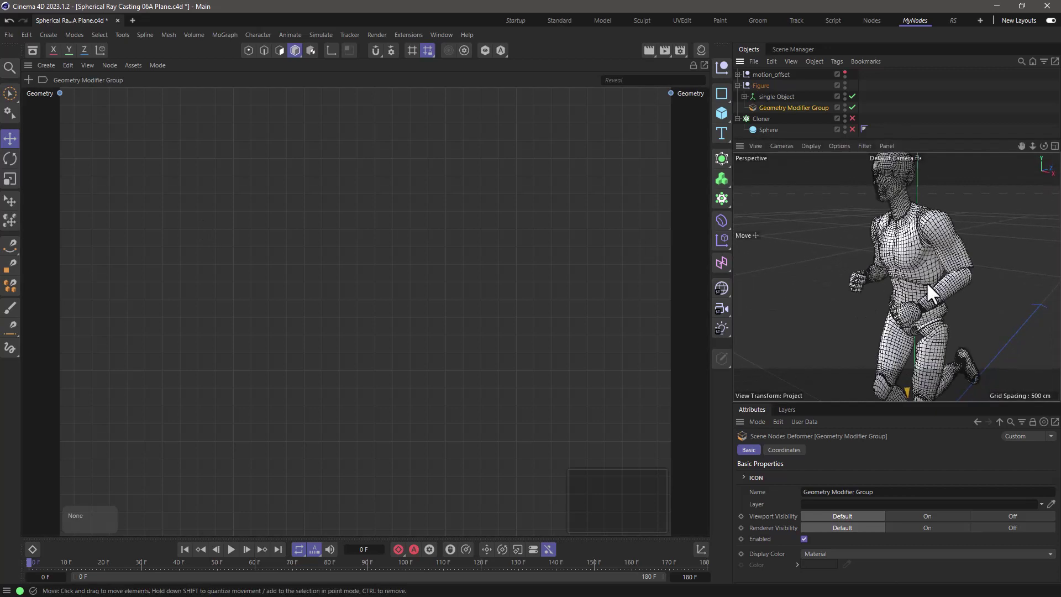
scroll(912, 287, "down", 5)
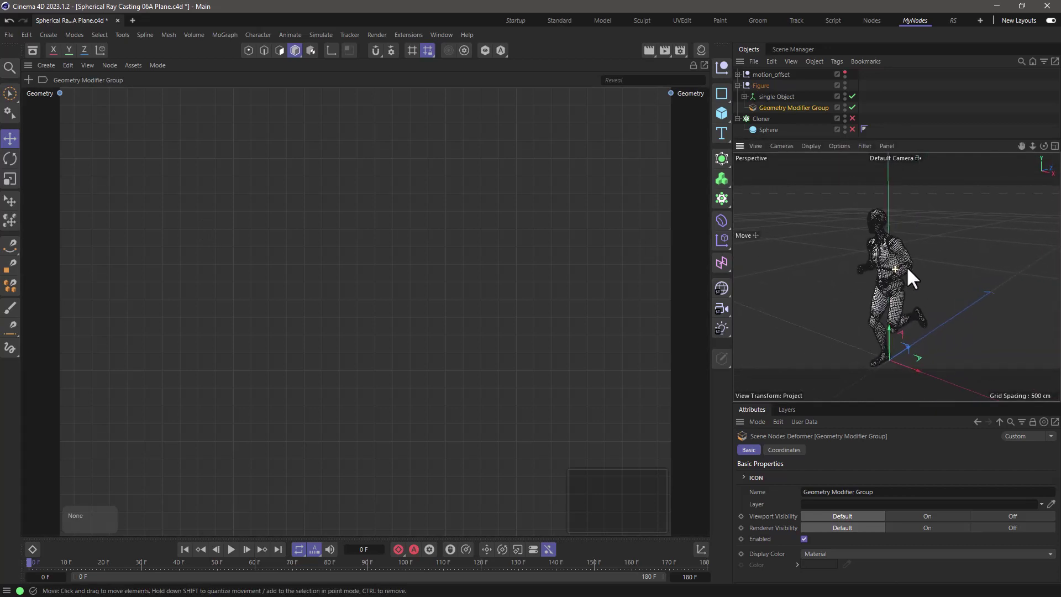
scroll(893, 282, "up", 1)
Step: Add Doodle Paint to the toolbar via Commander ('doodl') and activate it
key("shift+c")
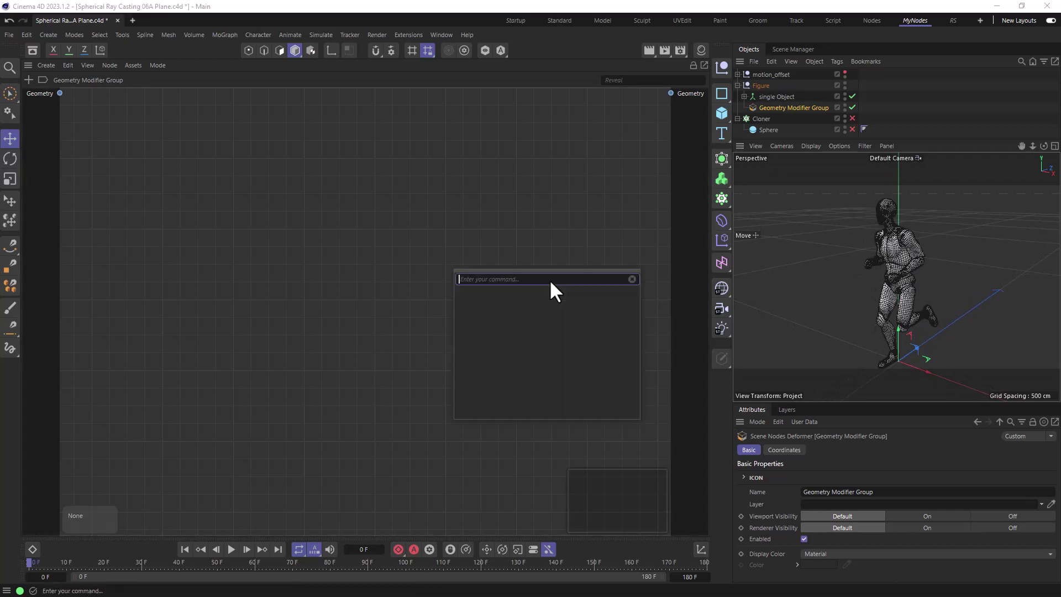
type("doodl")
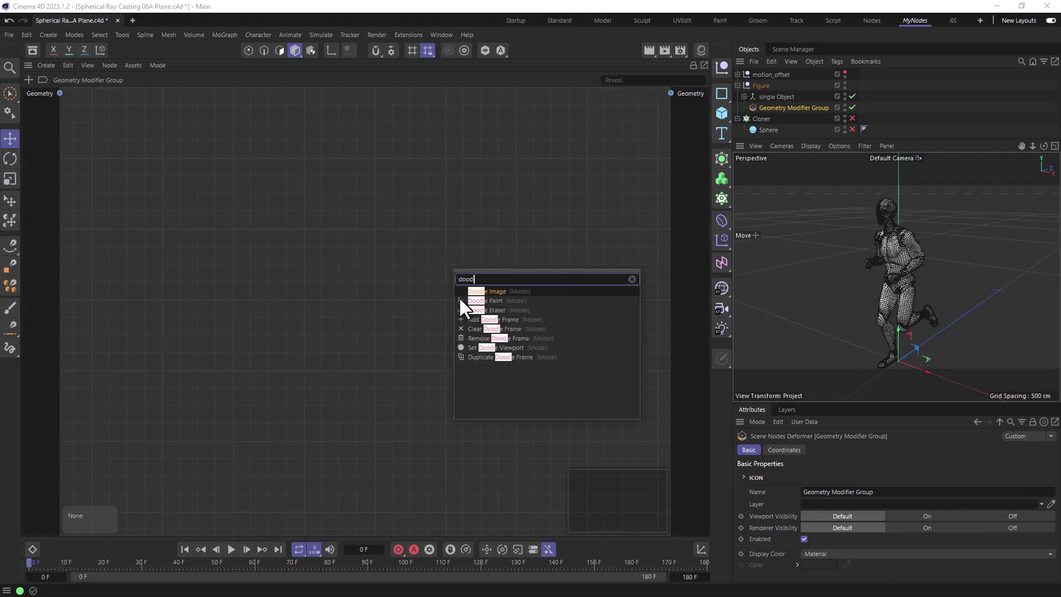
mouse_move(460, 300)
left_mouse_down()
mouse_move(615, 47)
mouse_move(633, 49)
left_mouse_up()
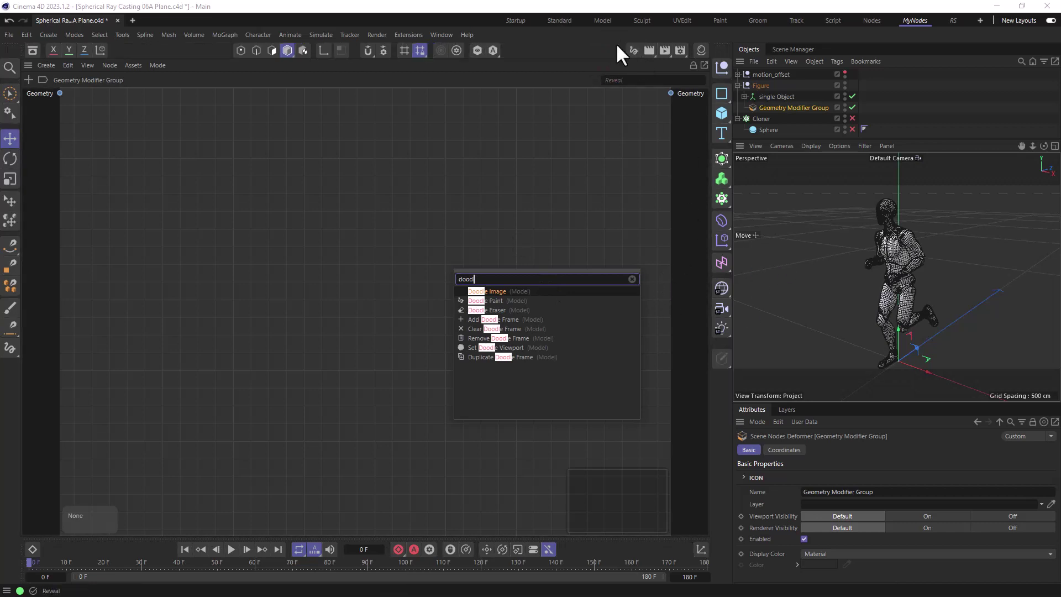
left_click(634, 49)
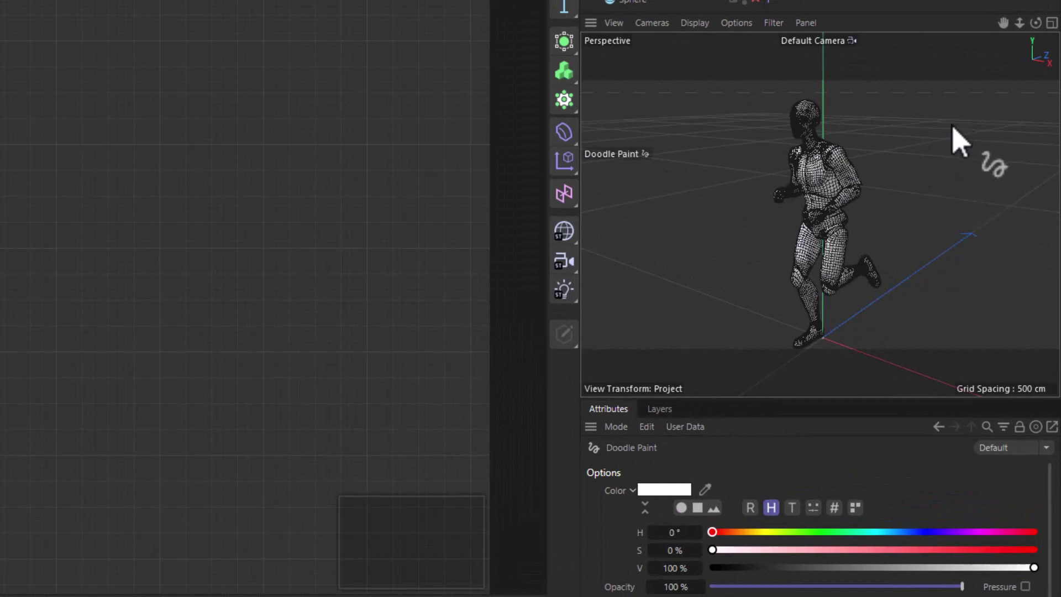
Step: Sketch the outline of a plane beside the running figure
mouse_move(966, 106)
left_mouse_down()
mouse_move(850, 148)
mouse_move(982, 101)
mouse_move(1000, 232)
left_mouse_up()
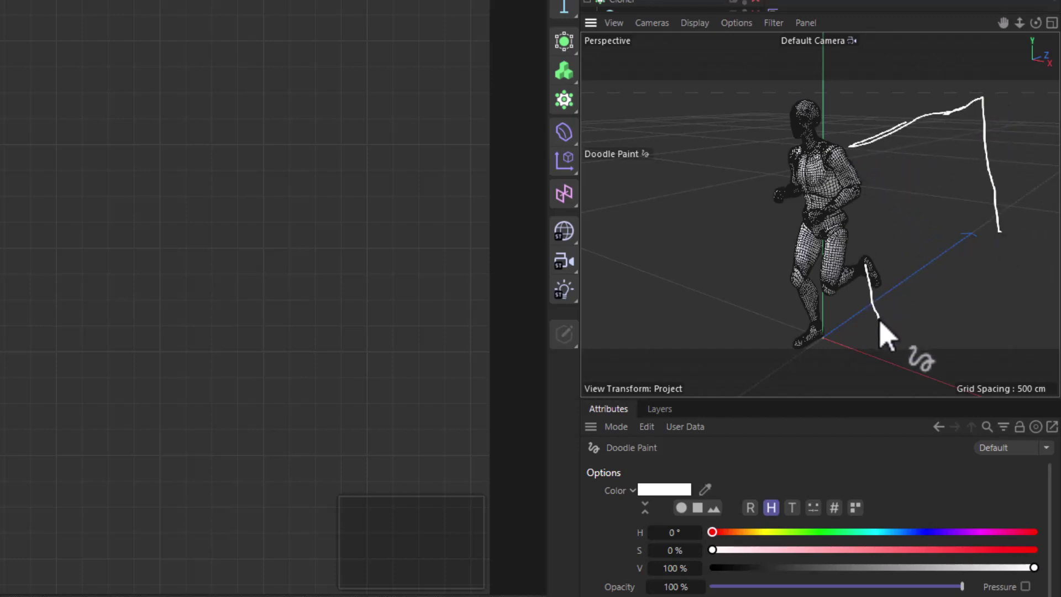
left_click_drag(878, 319, 848, 148)
mouse_move(952, 273)
left_mouse_down()
mouse_move(989, 254)
mouse_move(900, 308)
mouse_move(1003, 243)
left_mouse_up()
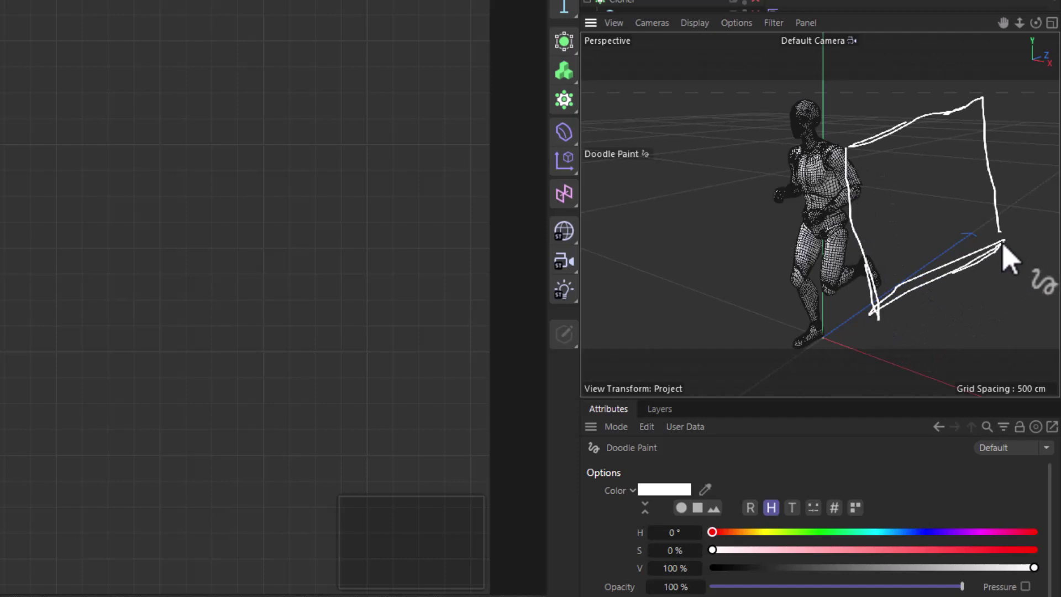
left_click(861, 158)
Step: Draw horizontal and vertical grid lines across the sketched plane
left_click_drag(861, 160, 994, 133)
left_click_drag(930, 156, 957, 150)
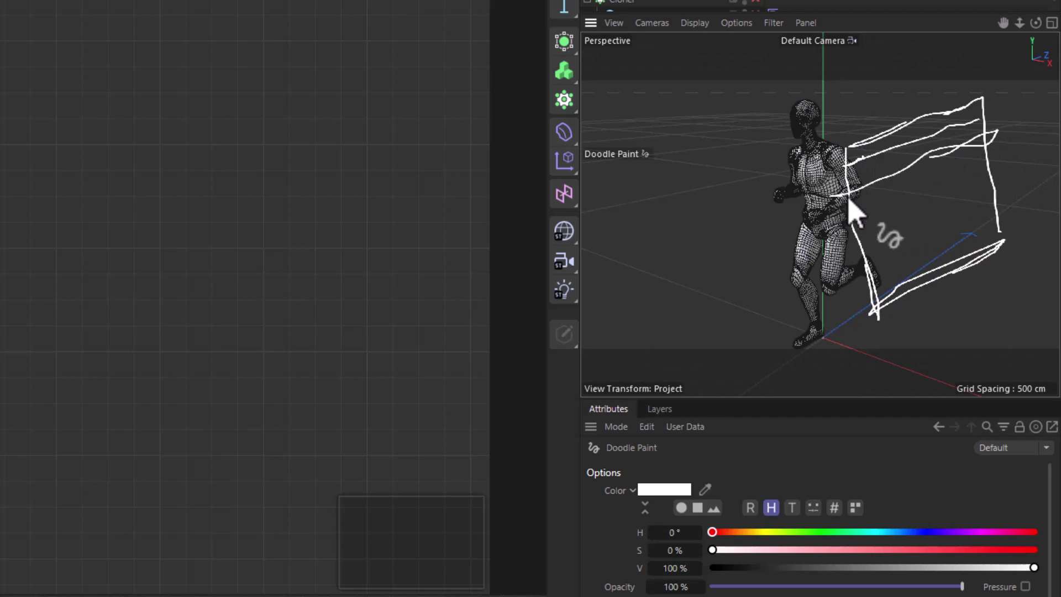
mouse_move(845, 194)
left_mouse_down()
mouse_move(943, 185)
mouse_move(992, 152)
left_mouse_up()
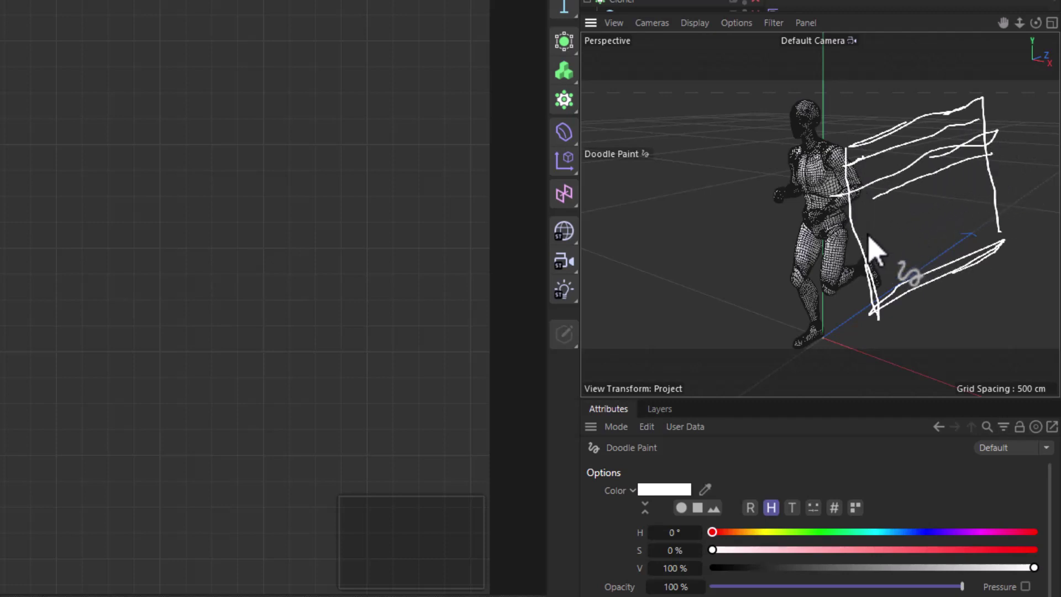
left_click_drag(931, 203, 1003, 178)
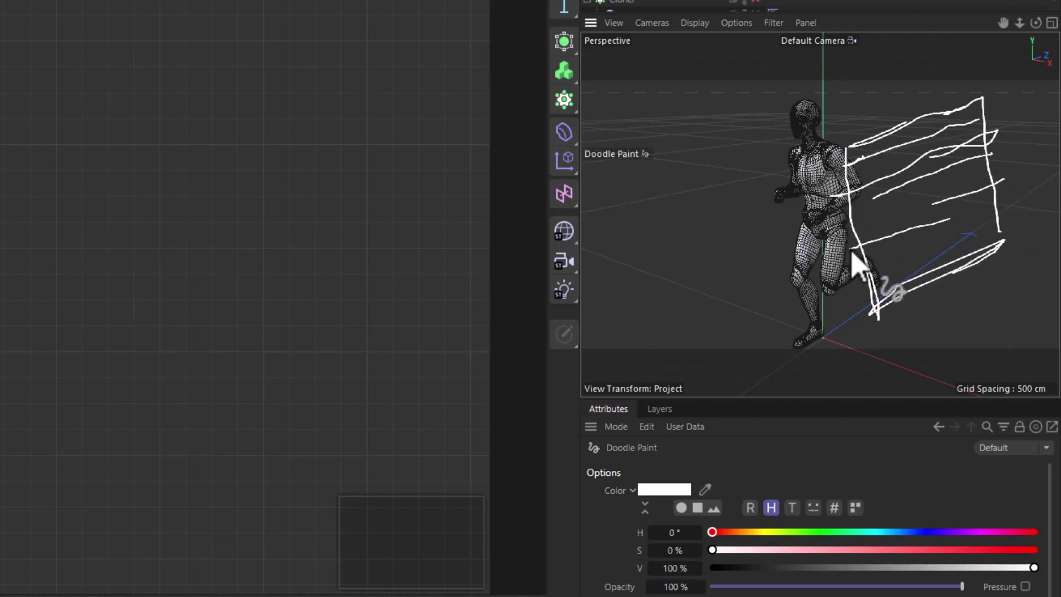
left_click_drag(851, 245, 949, 220)
left_click_drag(877, 186, 900, 303)
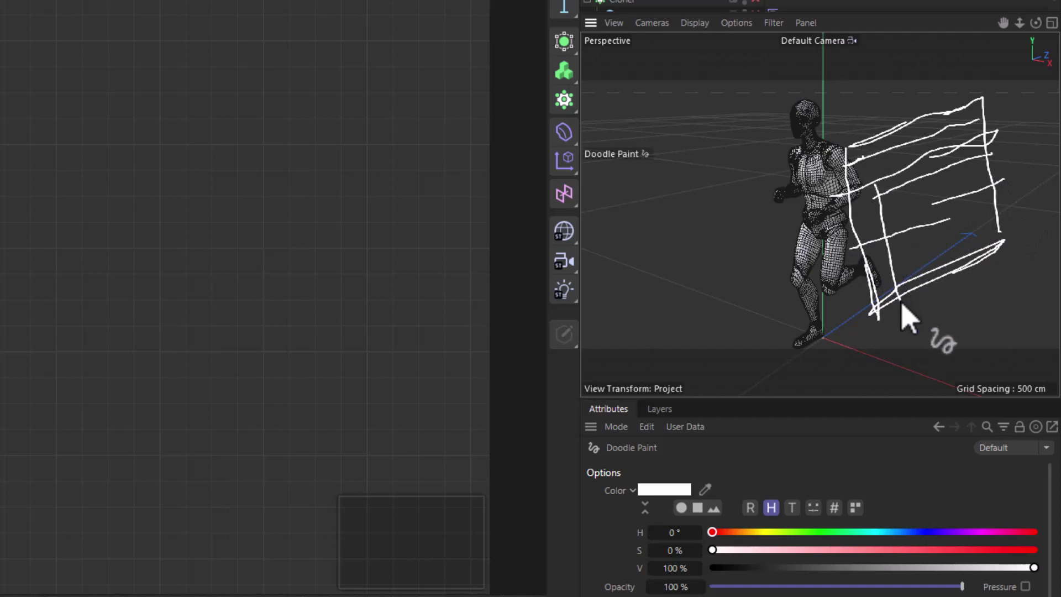
left_click_drag(901, 157, 934, 279)
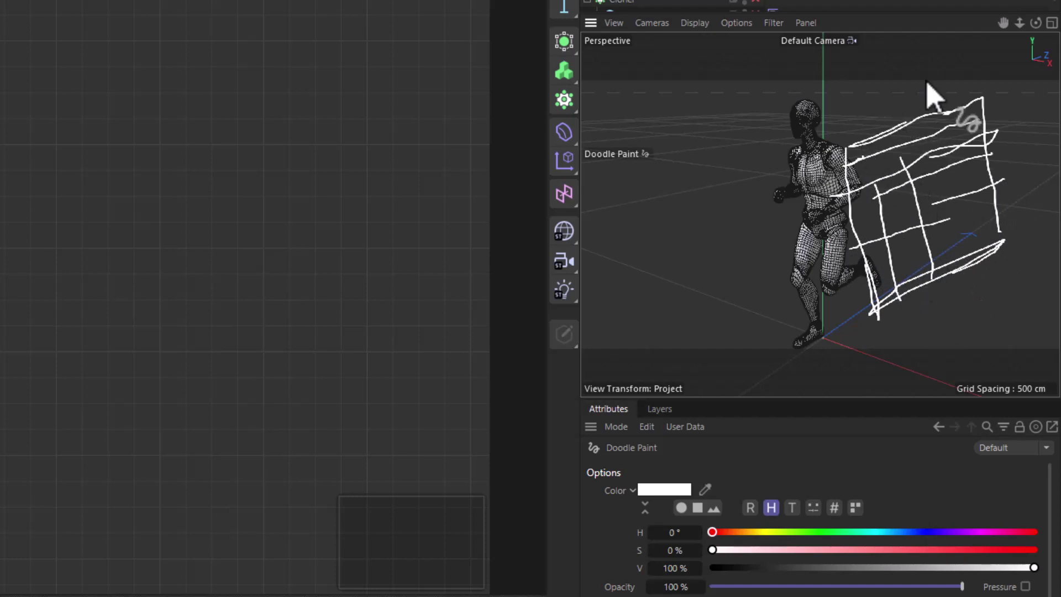
mouse_move(932, 111)
left_mouse_down()
mouse_move(970, 296)
mouse_move(934, 113)
left_mouse_up()
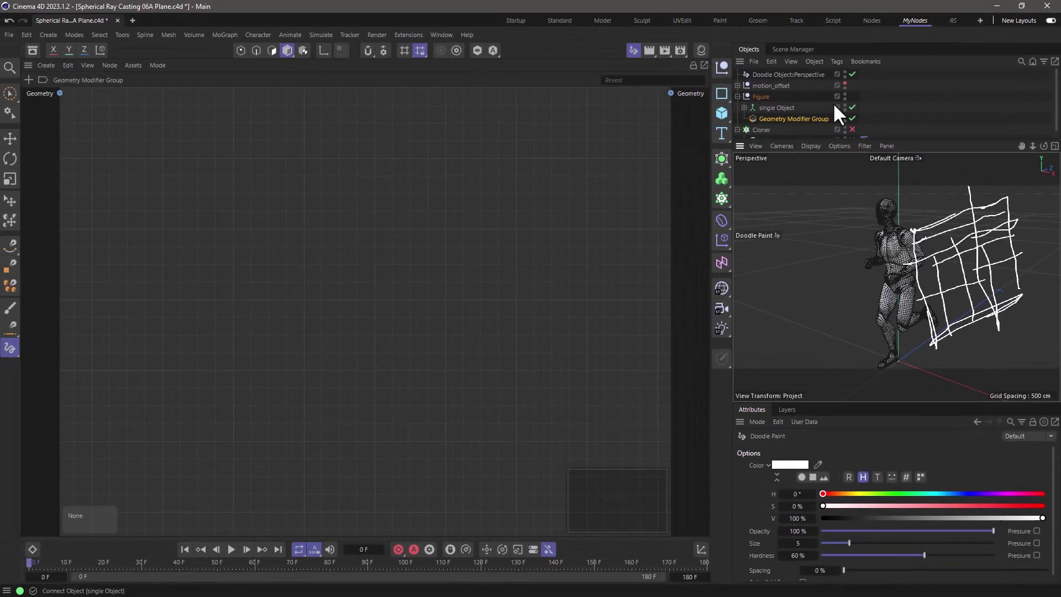
left_click(798, 74)
Step: Replace the old doodle with ray lines and an arrow pointing at the figure's head
key("Delete")
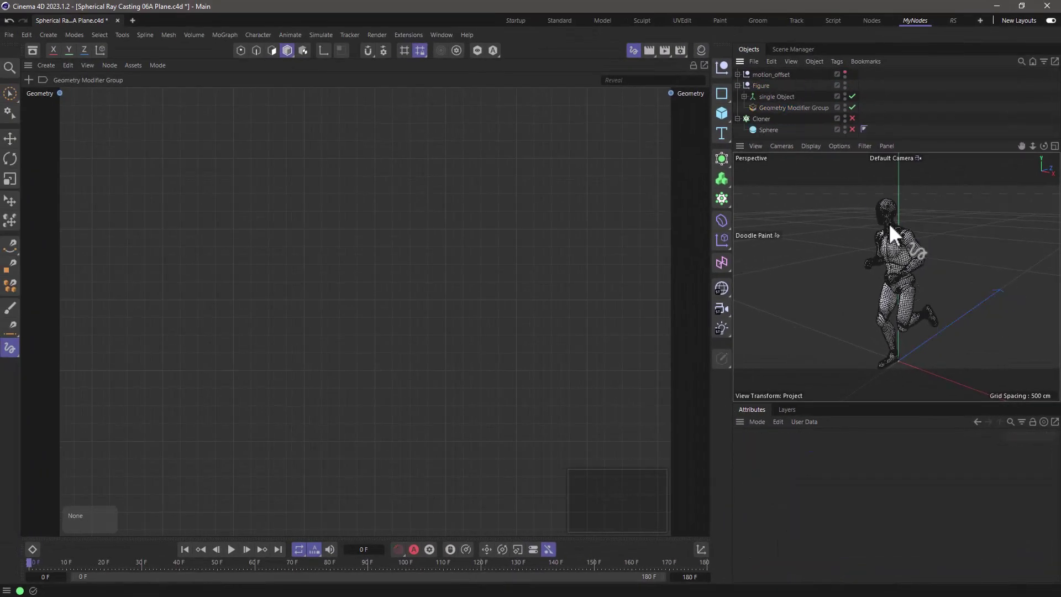
left_click_drag(903, 246, 820, 271, "alt")
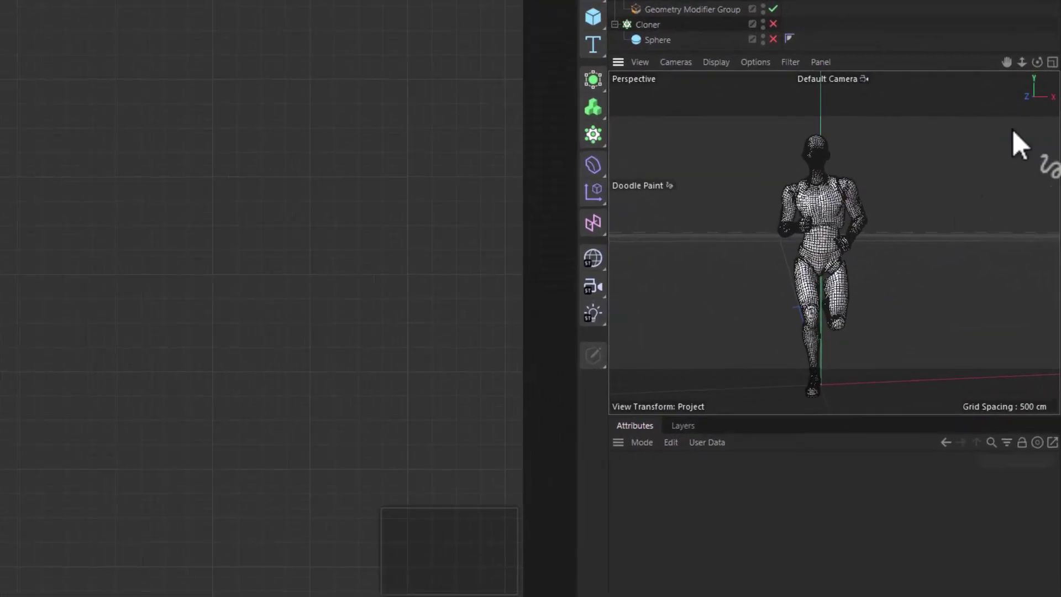
left_click_drag(1020, 118, 1021, 370)
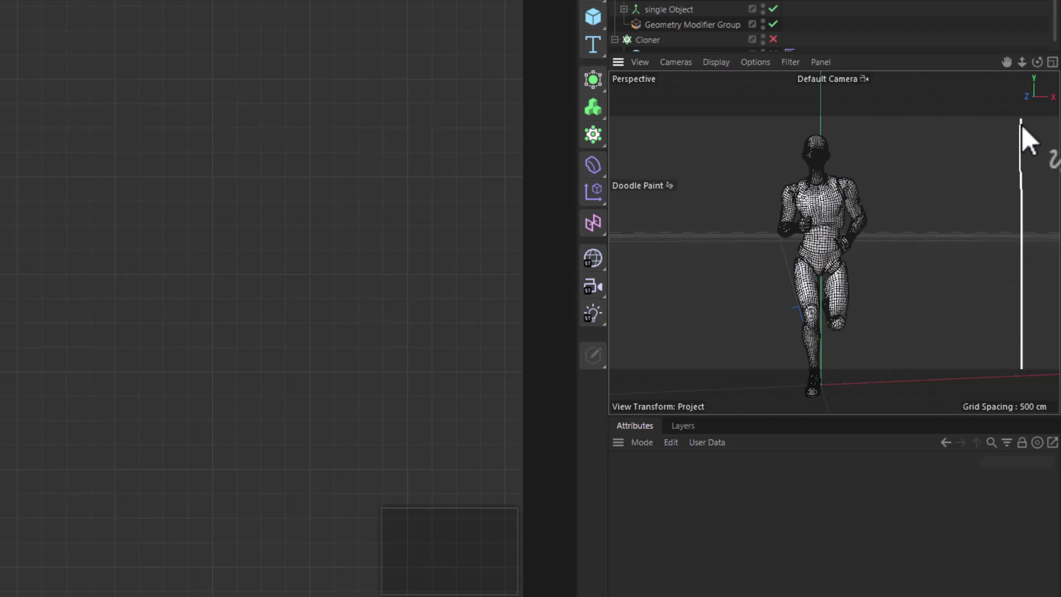
mouse_move(1022, 124)
left_mouse_down()
mouse_move(618, 127)
mouse_move(622, 117)
mouse_move(621, 133)
left_mouse_up()
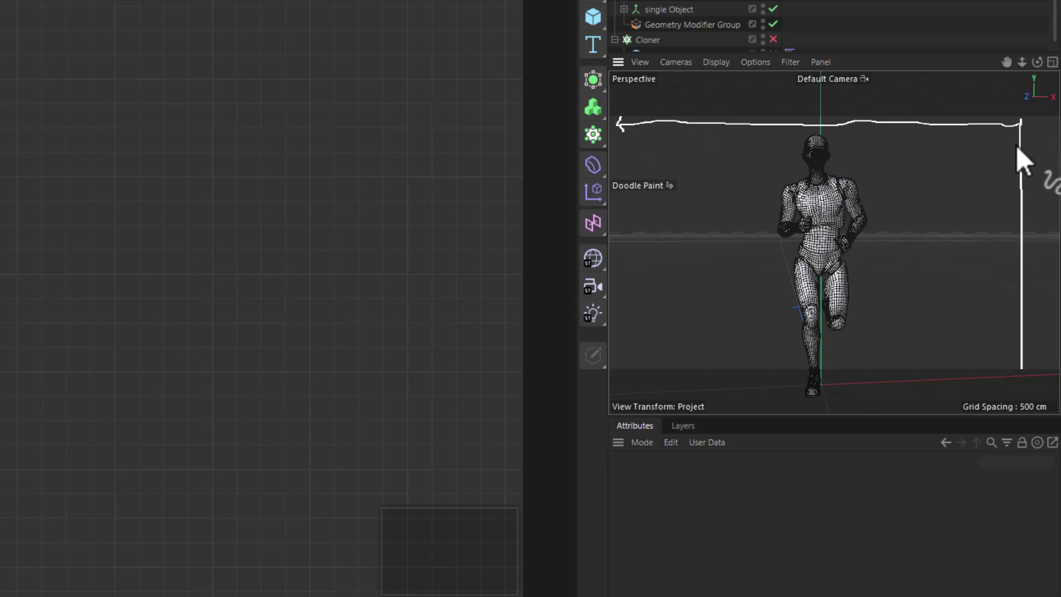
left_click_drag(1020, 145, 834, 143)
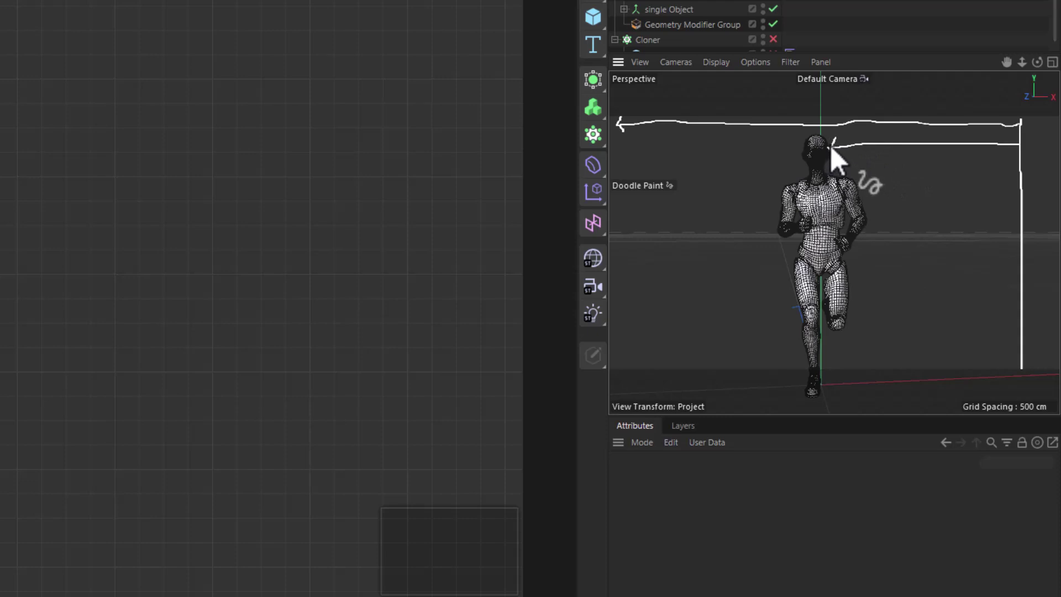
left_click_drag(830, 146, 839, 157)
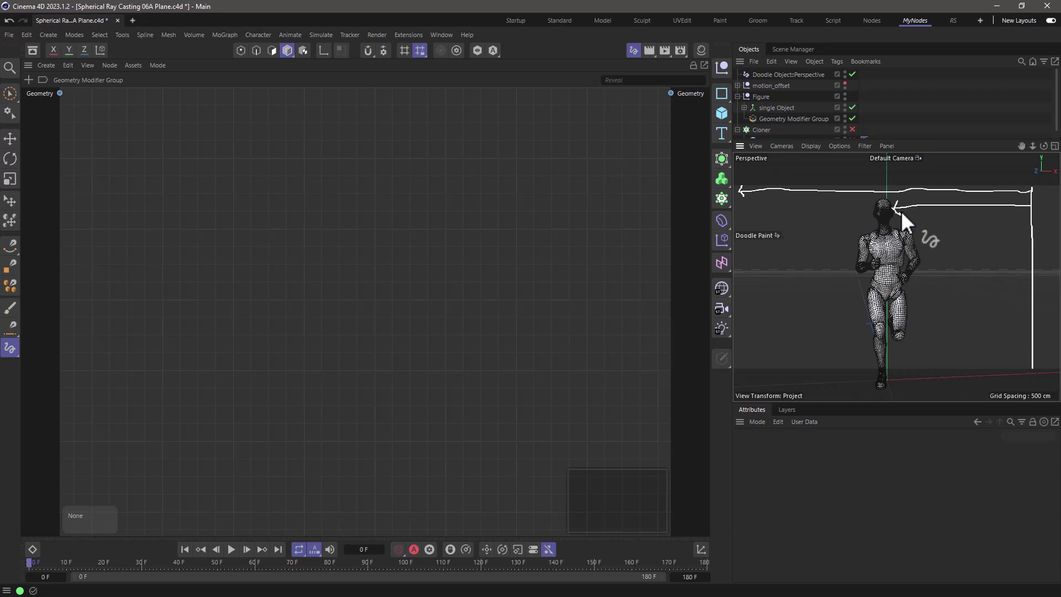
Step: Delete the Doodle Object and wire a new Plane node into the group's Geometry output
left_click(791, 74)
key("Delete")
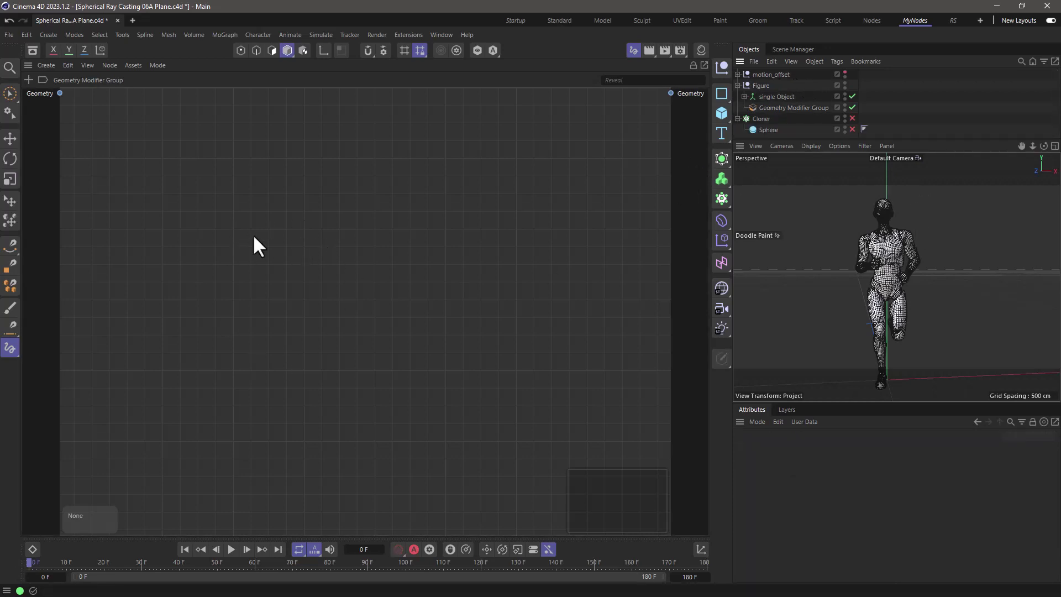
double_click(163, 242)
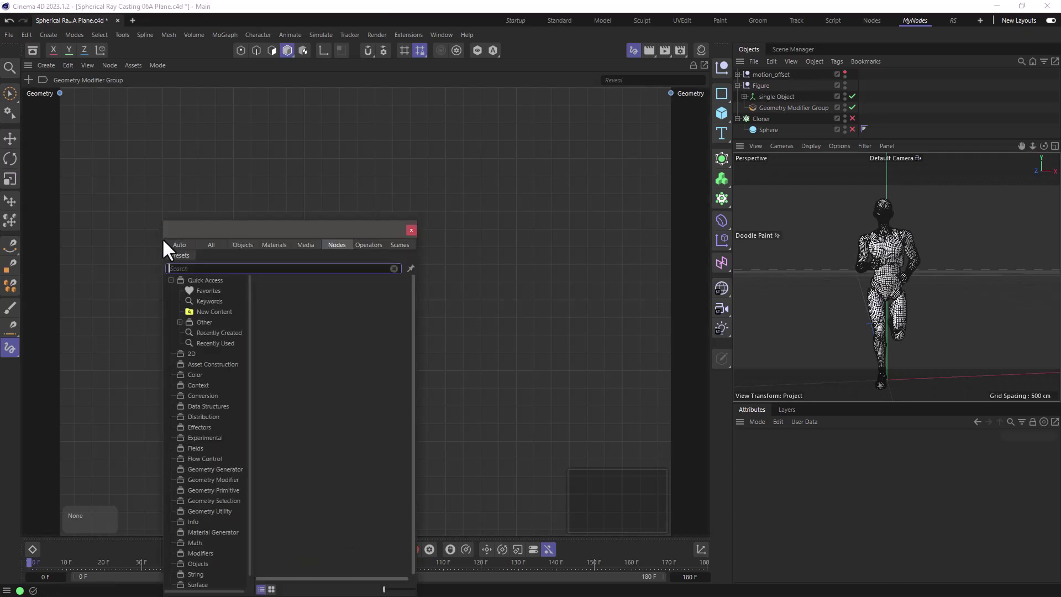
type("p")
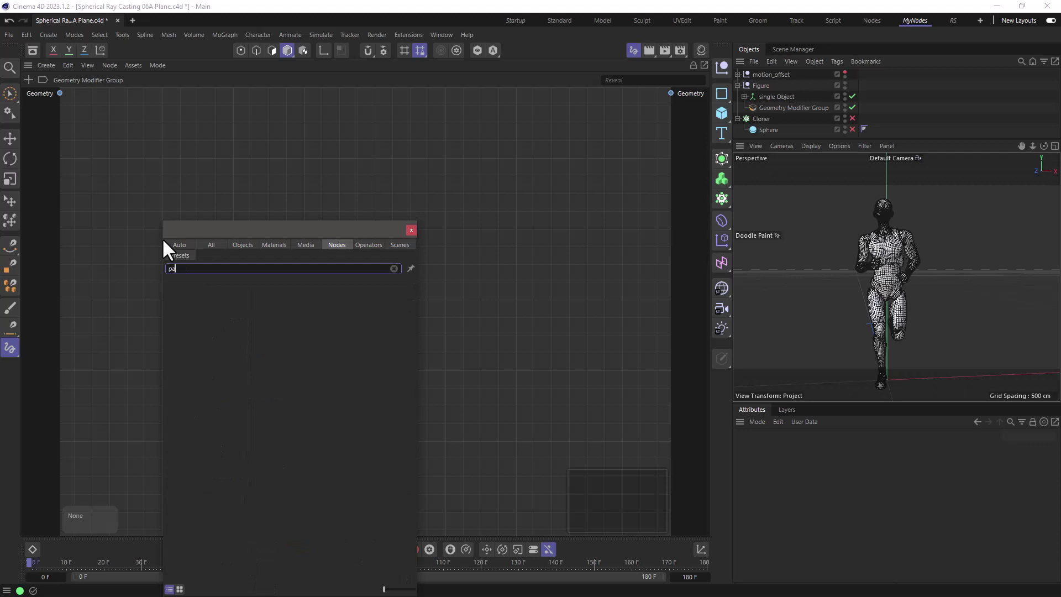
type("lane")
left_click_drag(189, 281, 127, 333)
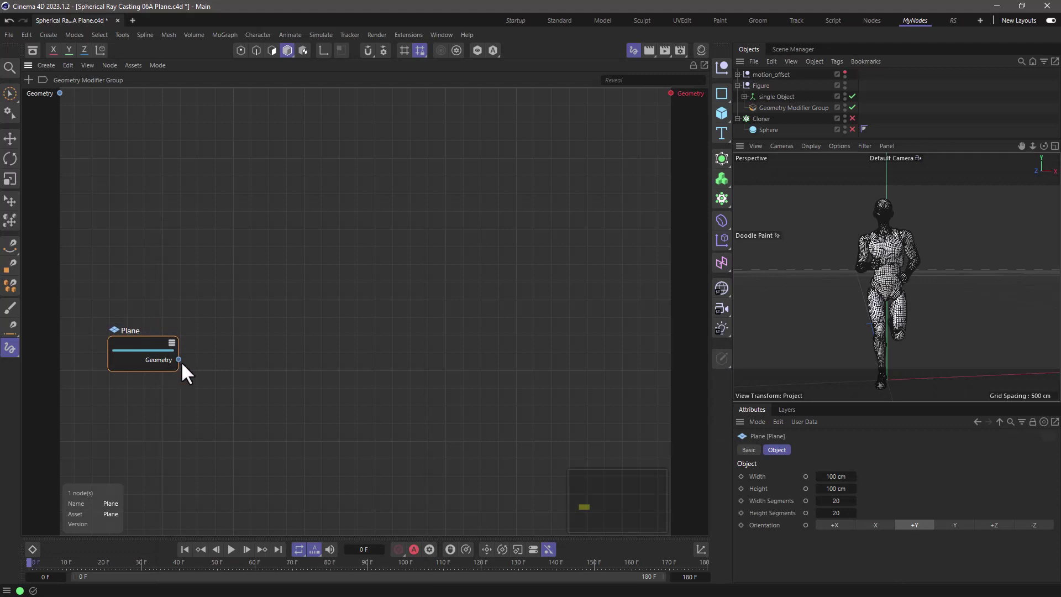
left_click_drag(179, 360, 670, 92)
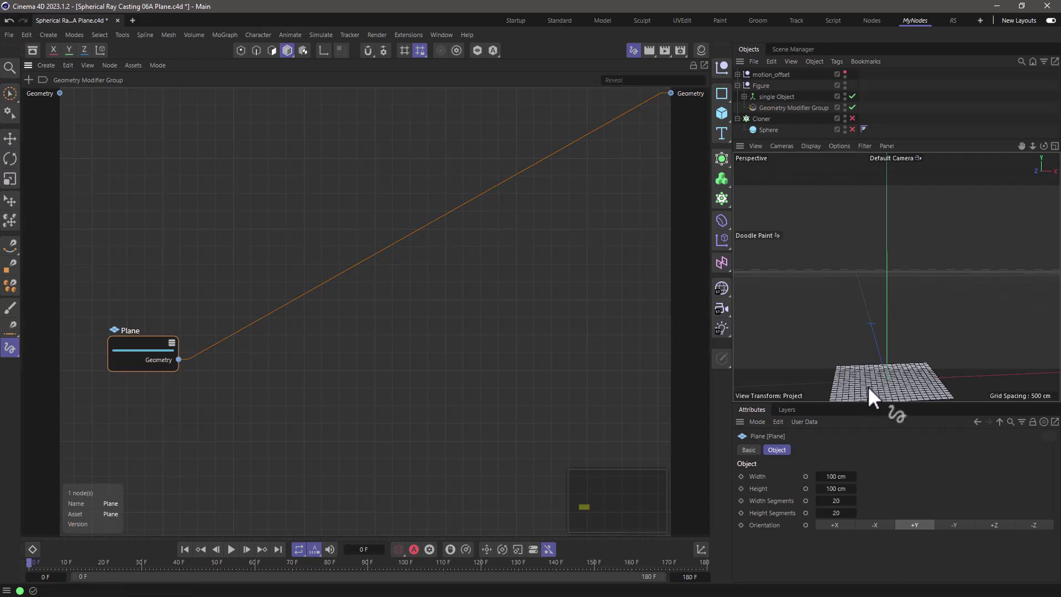
Step: Set the Plane node's Orientation to -Z and toggle the group to check it
left_click(1028, 524)
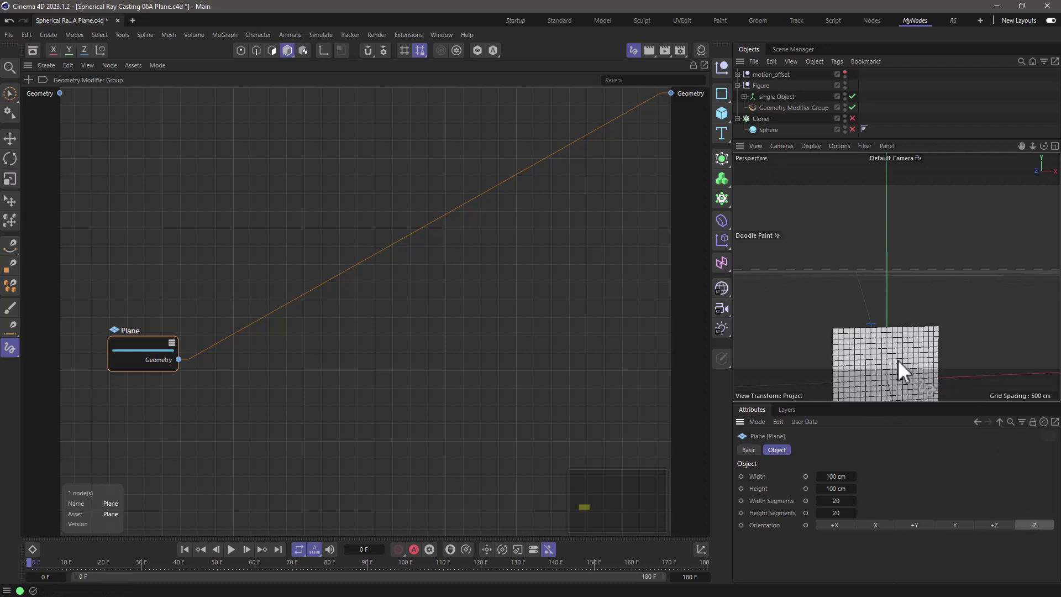
left_click_drag(899, 357, 891, 291, "alt")
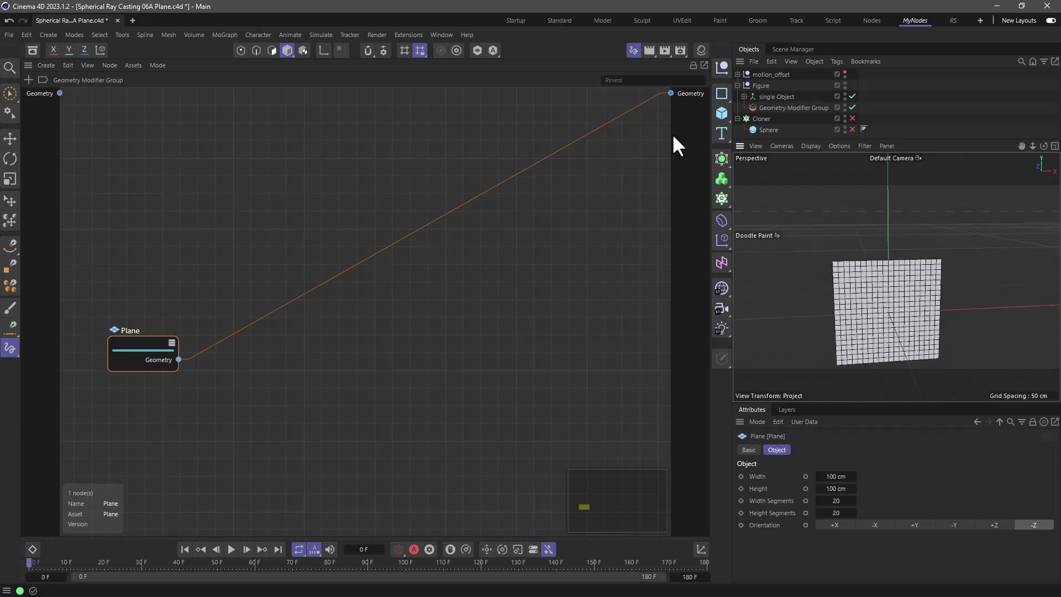
left_click(852, 106)
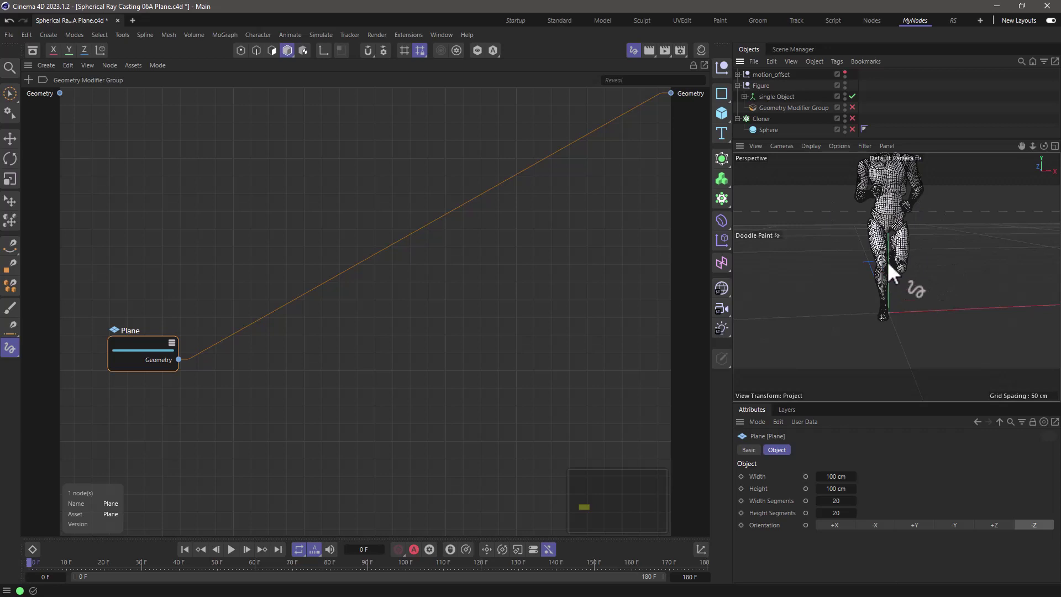
left_click(852, 107)
Step: Orbit around the upright plane, toggling the group to compare with the running figure
left_click_drag(920, 306, 1008, 286, "alt")
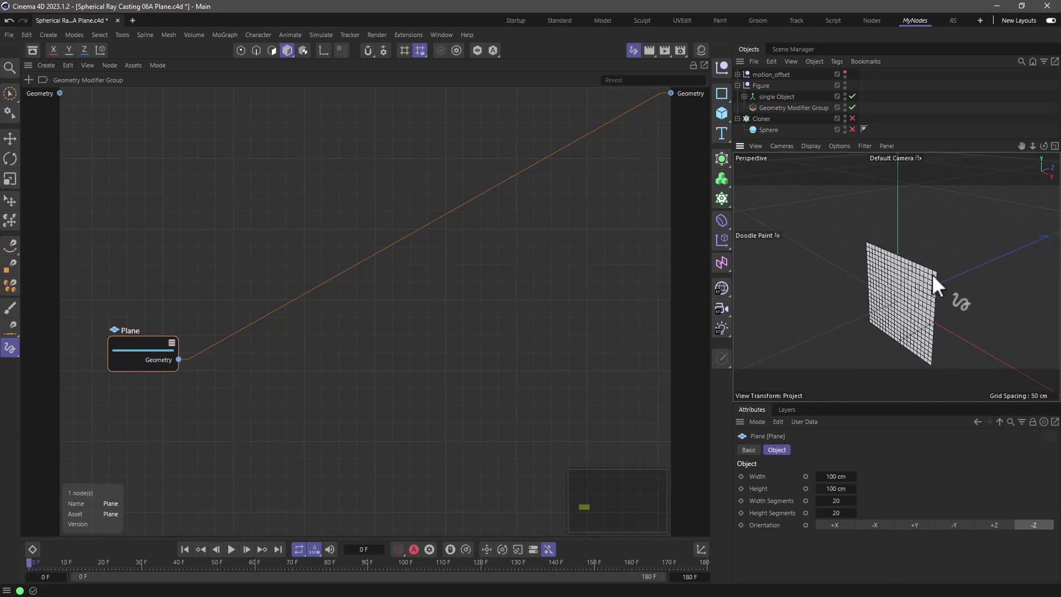
left_click(852, 106)
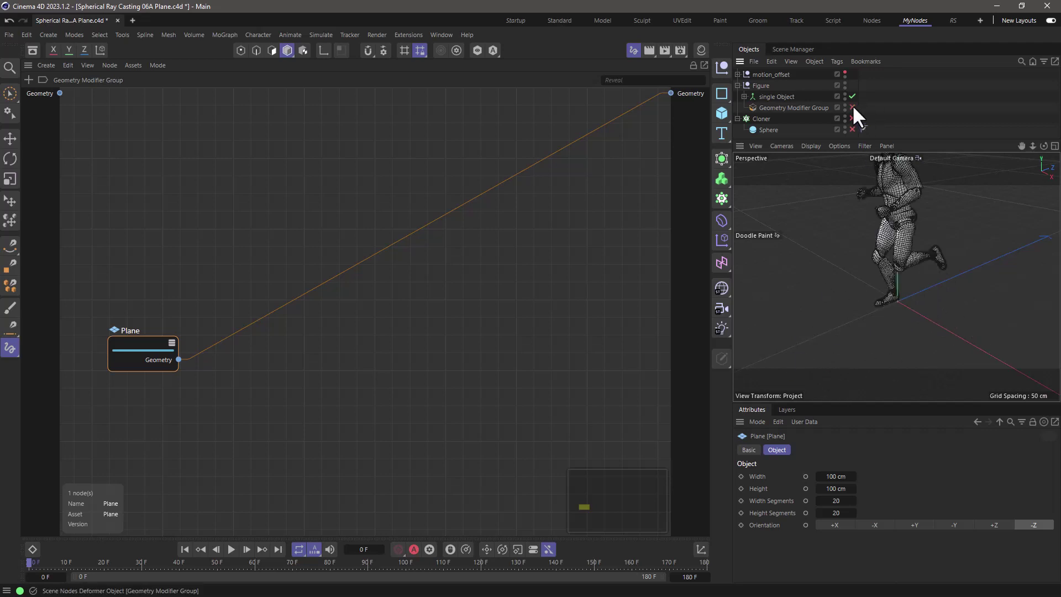
left_click(852, 106)
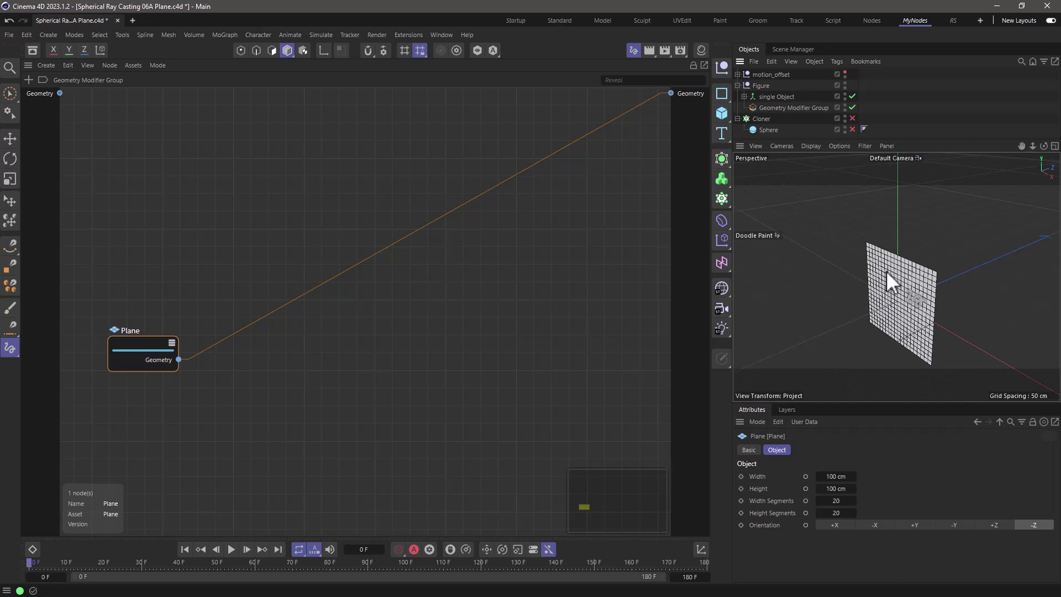
right_click(154, 350)
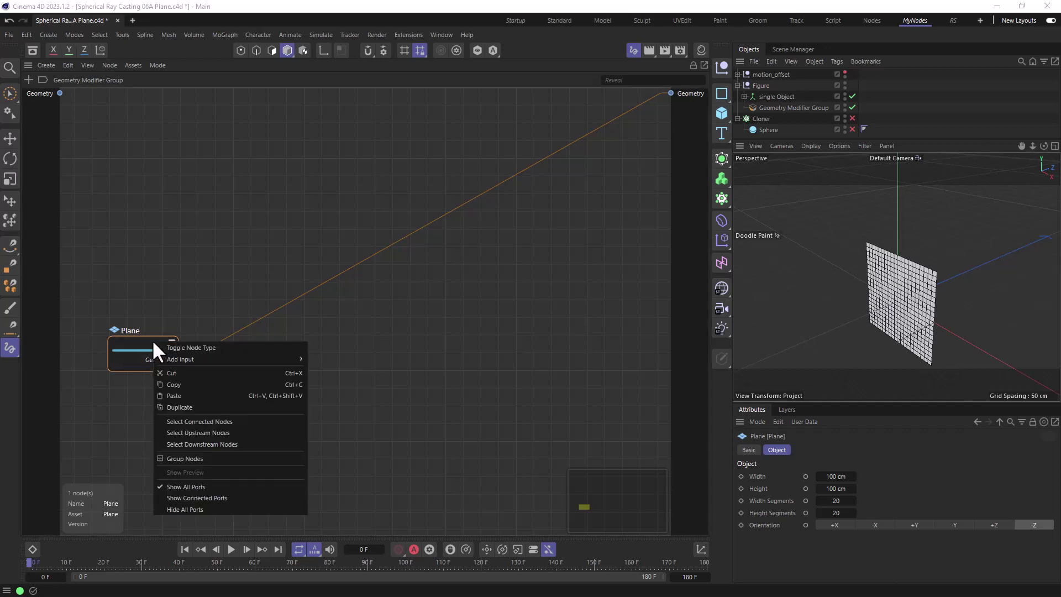
Step: Convert the Plane node to a Mesh Primitive, expand its outputs, and shift Matrix X to 70 cm
left_click(171, 348)
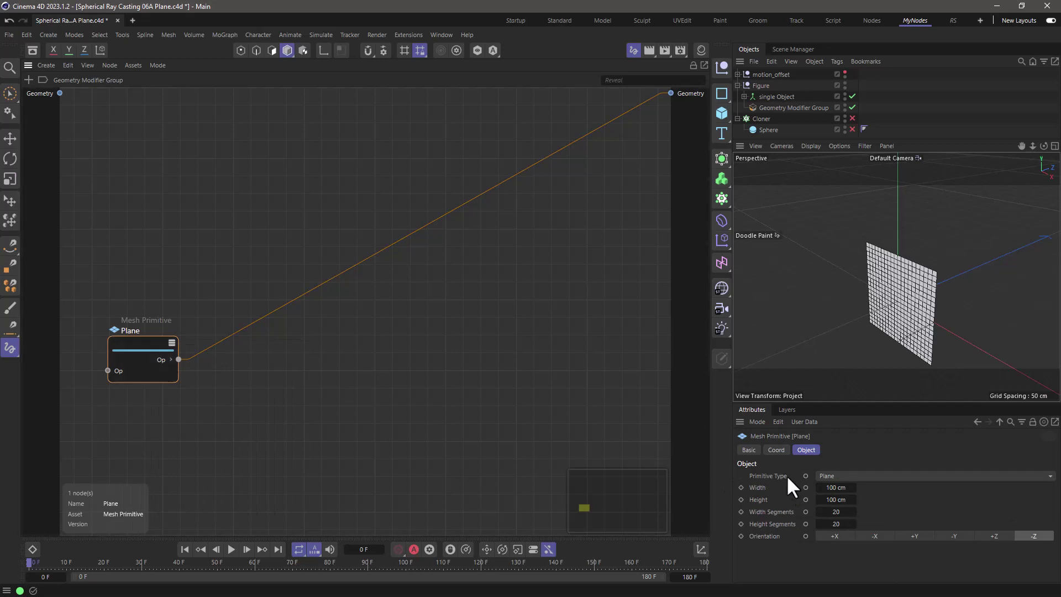
left_click(776, 450)
mouse_move(816, 480)
left_mouse_down()
mouse_move(959, 476)
mouse_move(807, 487)
left_mouse_up()
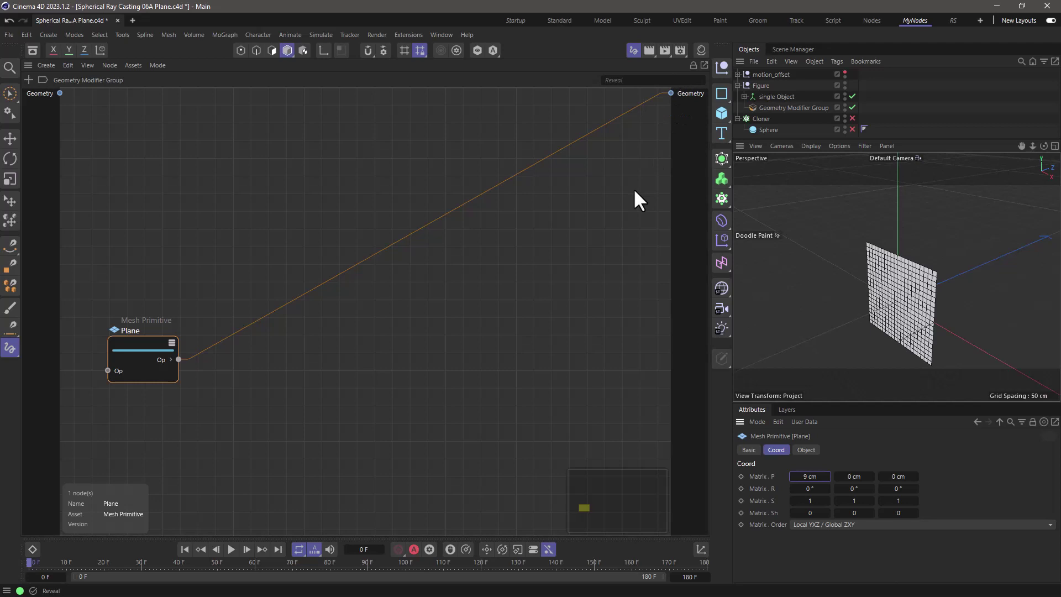
left_click(170, 359)
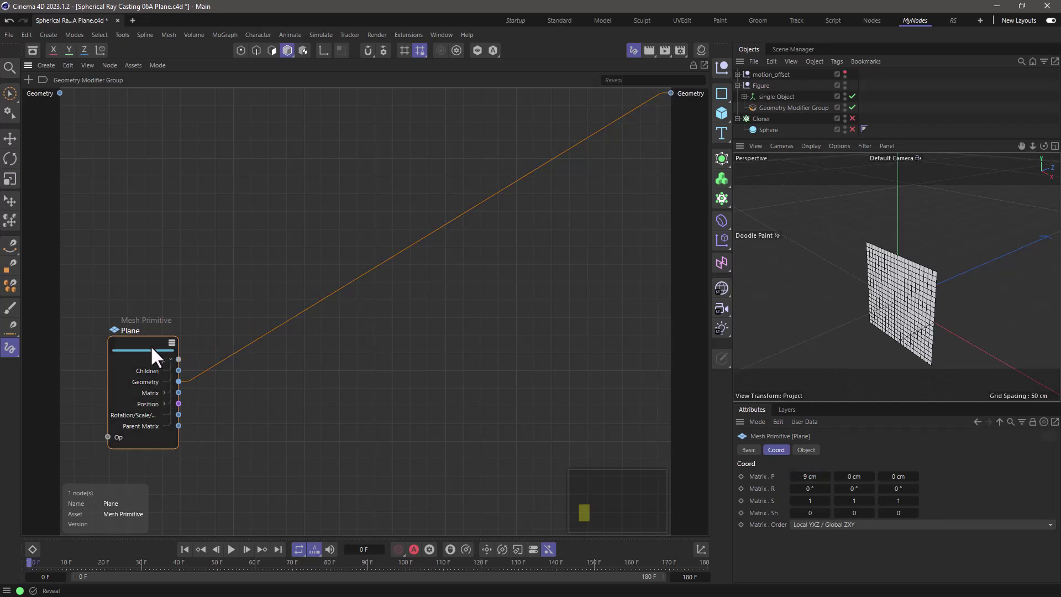
left_click_drag(812, 477, 863, 485)
left_click(418, 385)
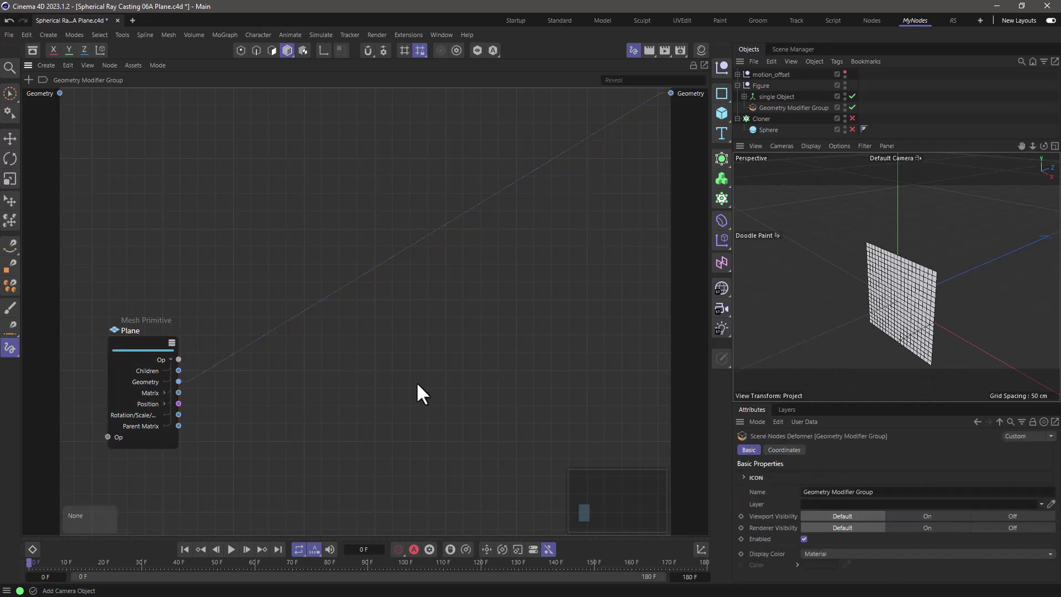
Step: Start a new document in the Startup layout with an editable cube in point mode
key("ctrl+n")
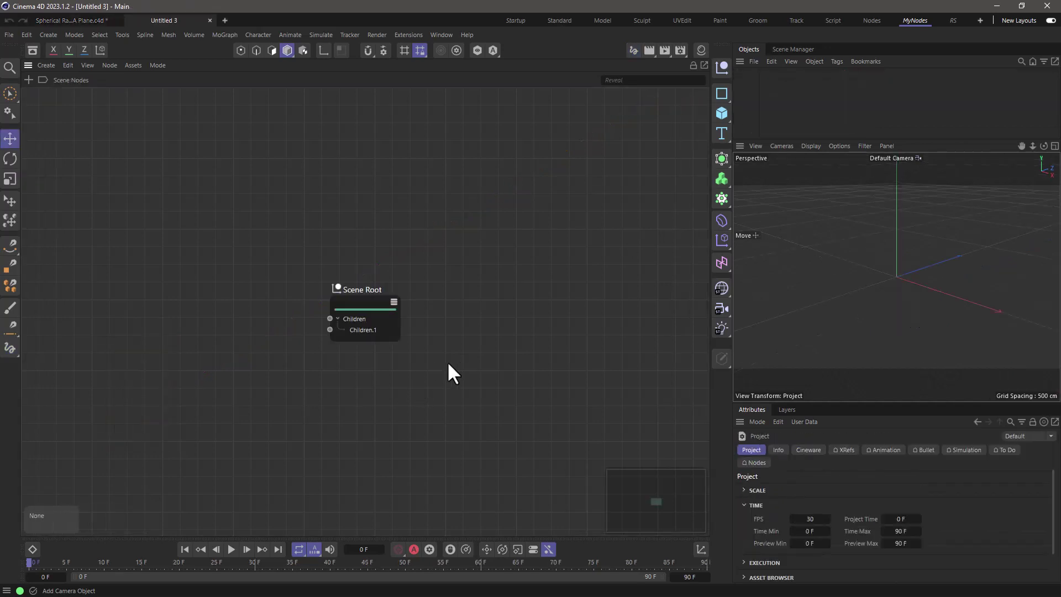
left_click(525, 20)
left_click(815, 112)
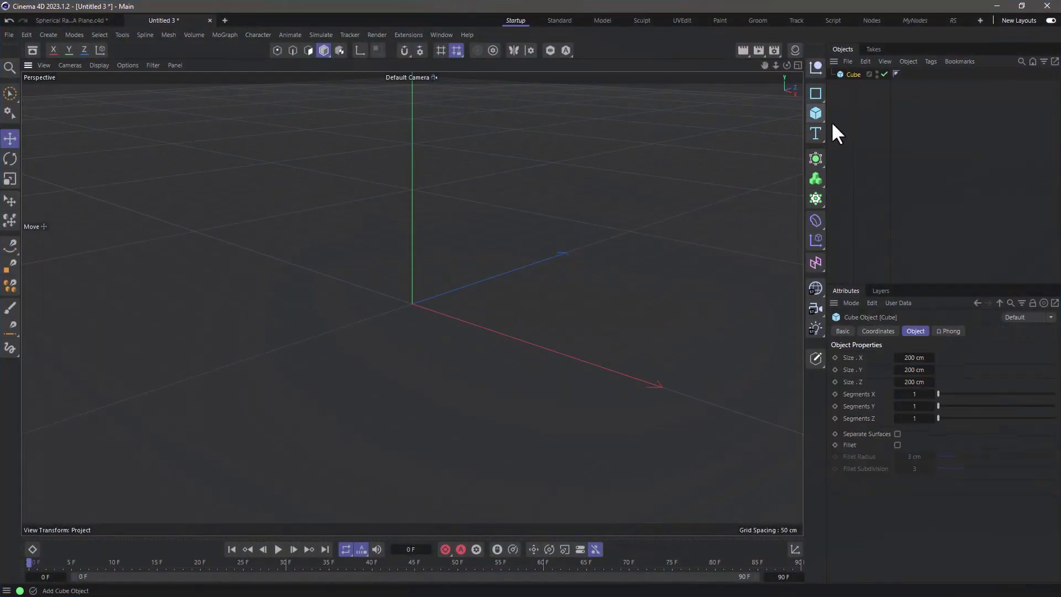
key("c")
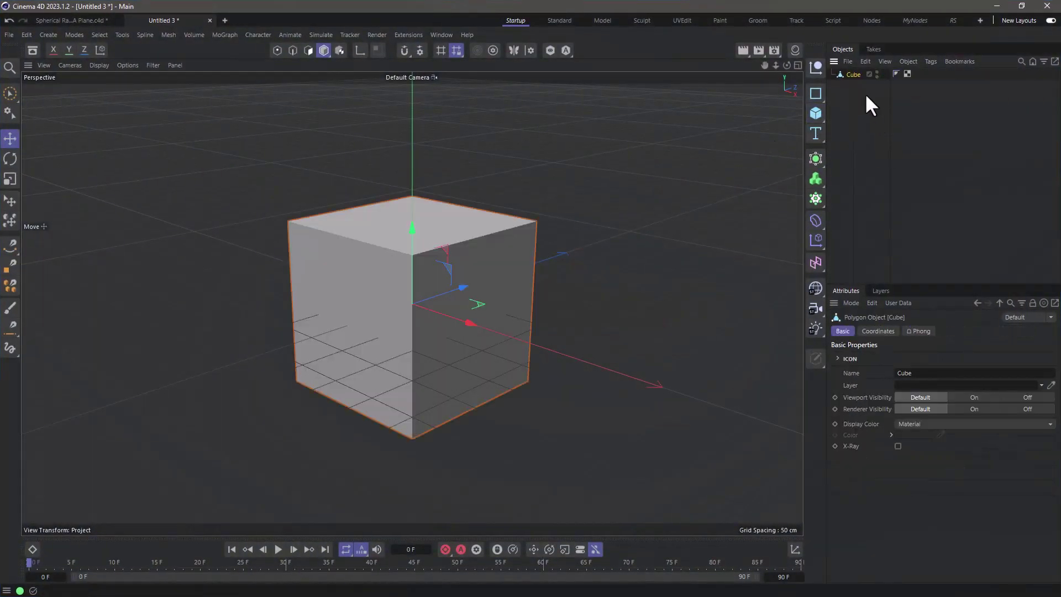
left_click(277, 50)
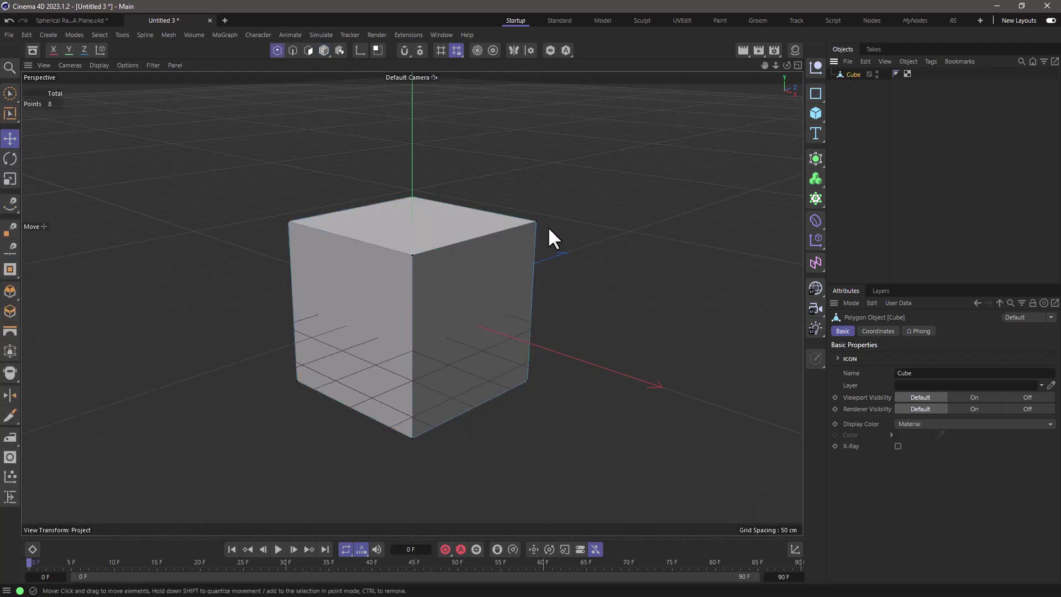
Step: Inspect a corner point's coordinates, then move the cube up-left and frame it
double_click(536, 221)
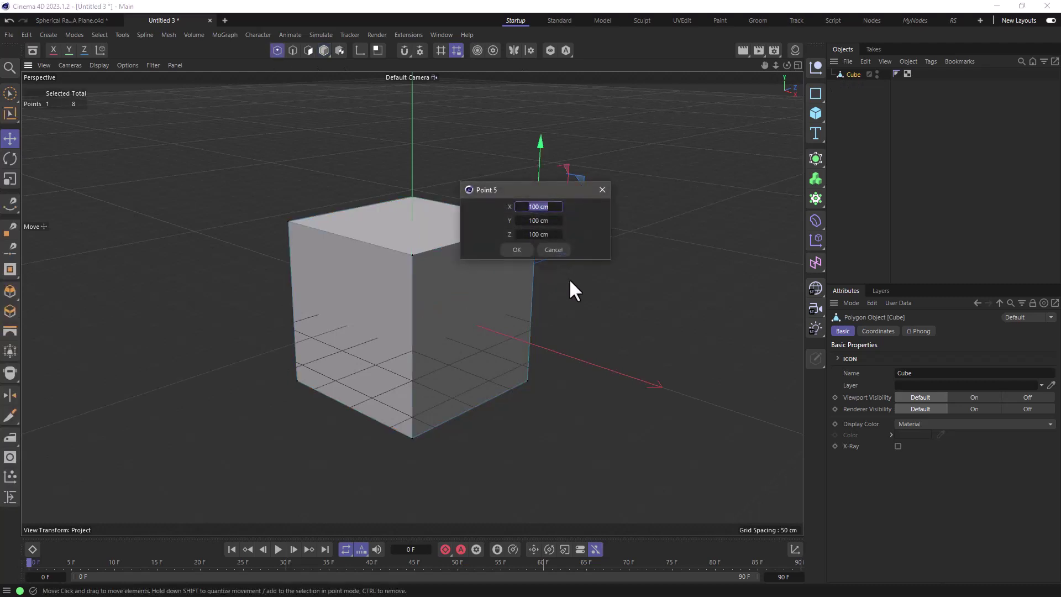
left_click_drag(515, 191, 640, 200)
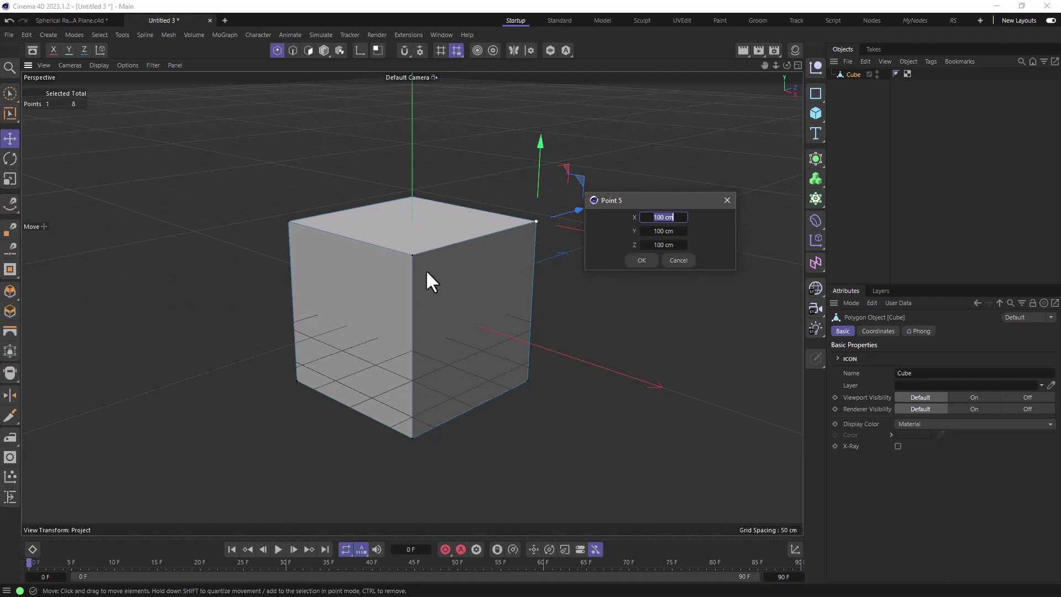
left_click(678, 259)
left_click(324, 50)
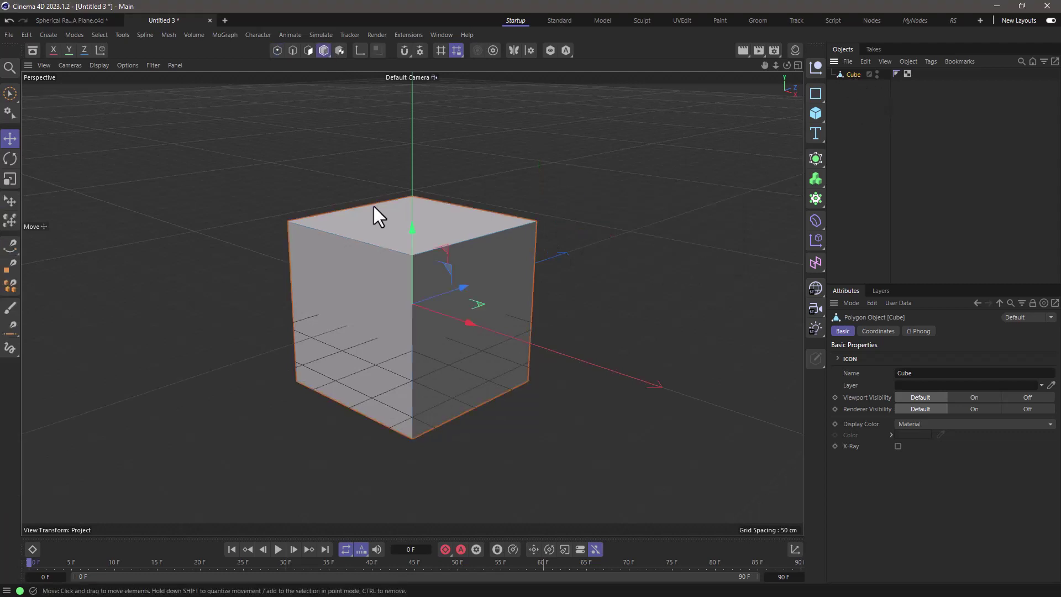
left_click_drag(512, 410, 230, 184)
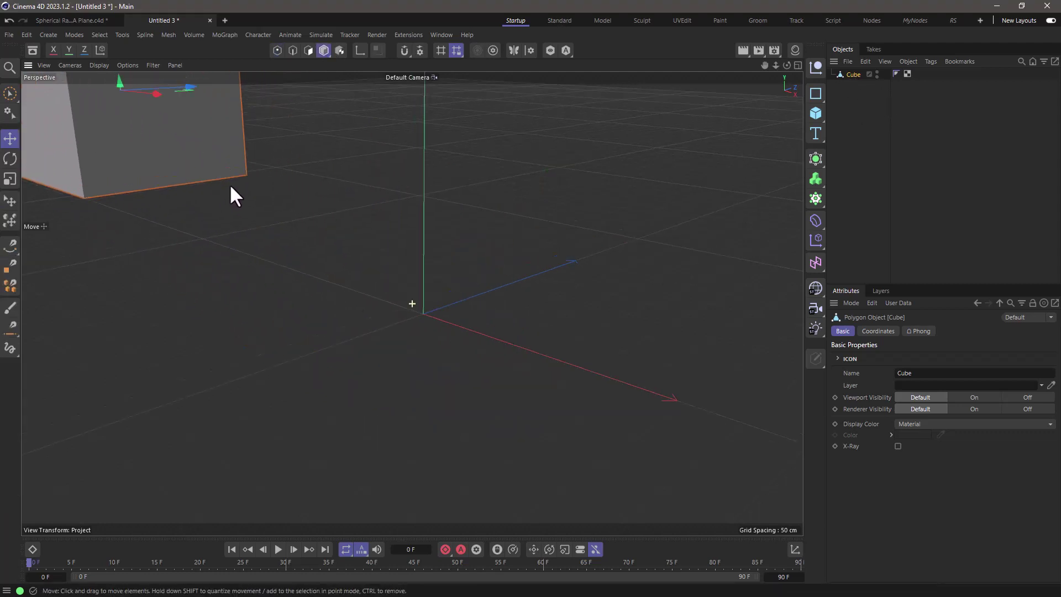
key("o")
Step: Check the top-right corner point, move the cube again, then close Untitled 3 without saving
left_click(278, 50)
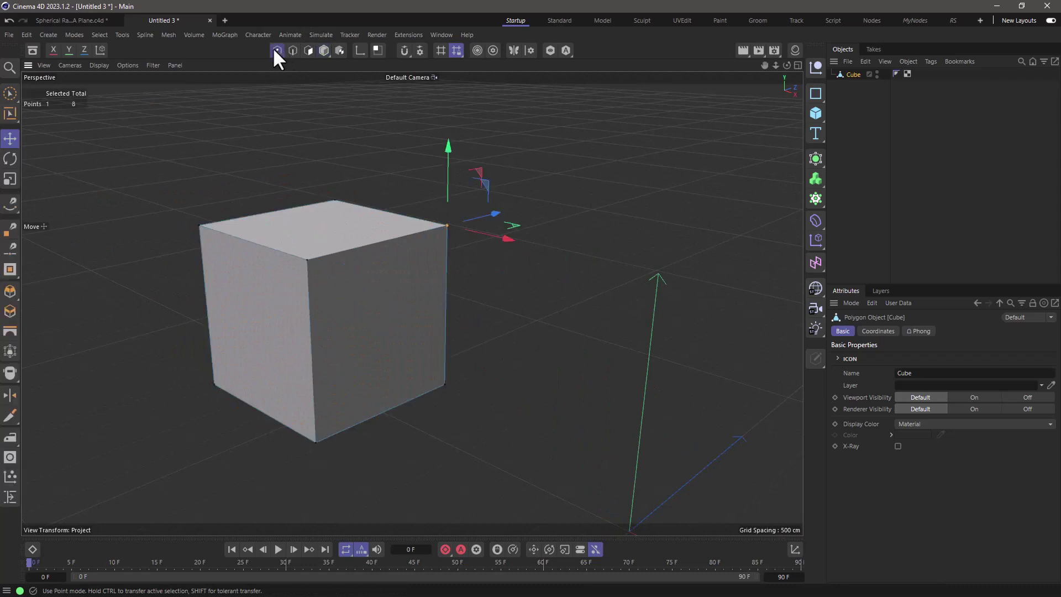
left_click(448, 225)
double_click(447, 222)
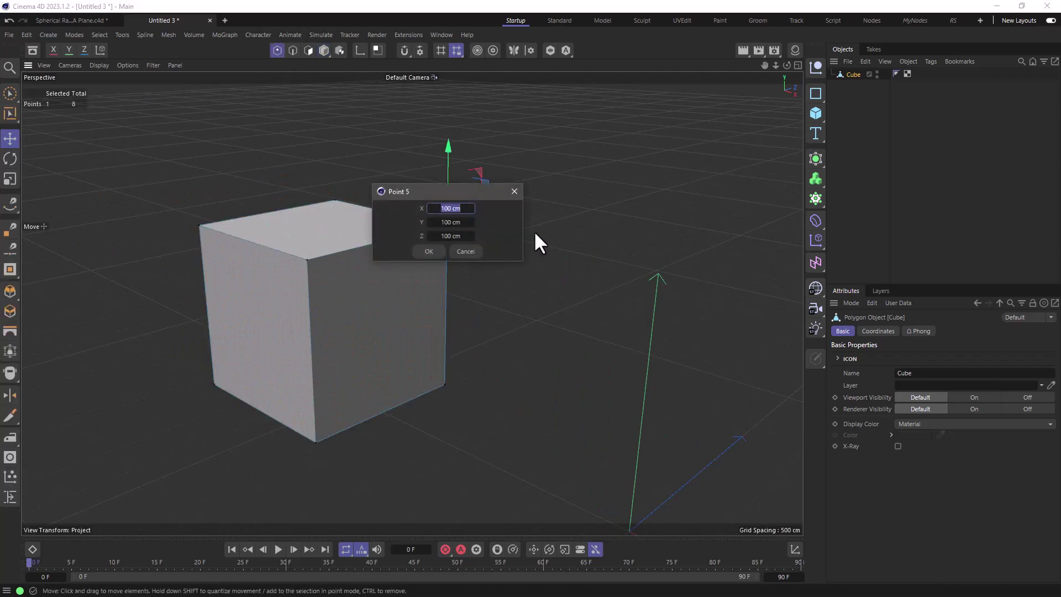
left_click(465, 251)
left_click(324, 50)
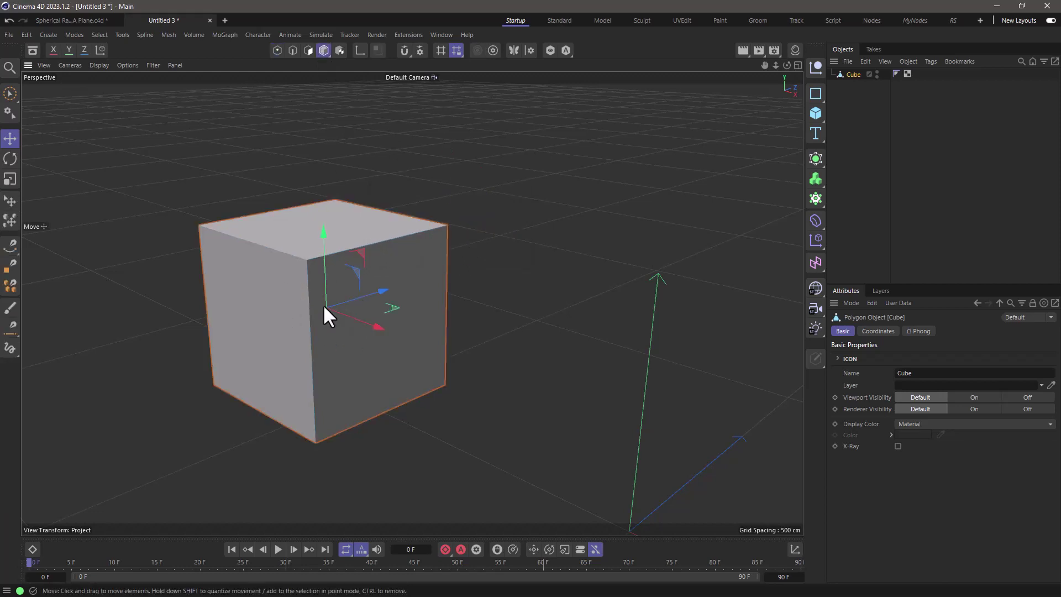
left_click_drag(353, 331, 492, 231)
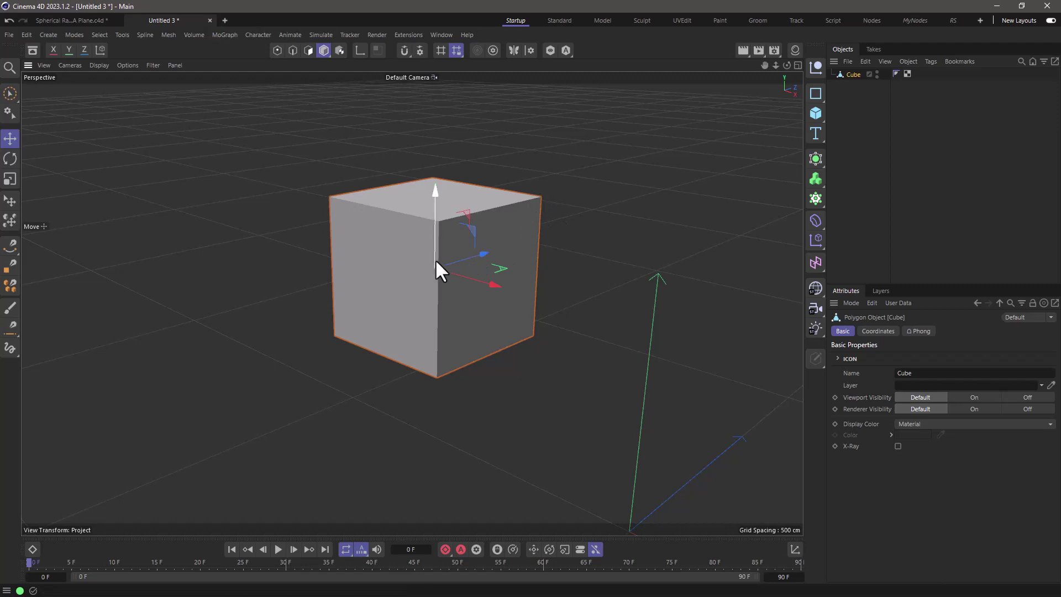
left_click(210, 21)
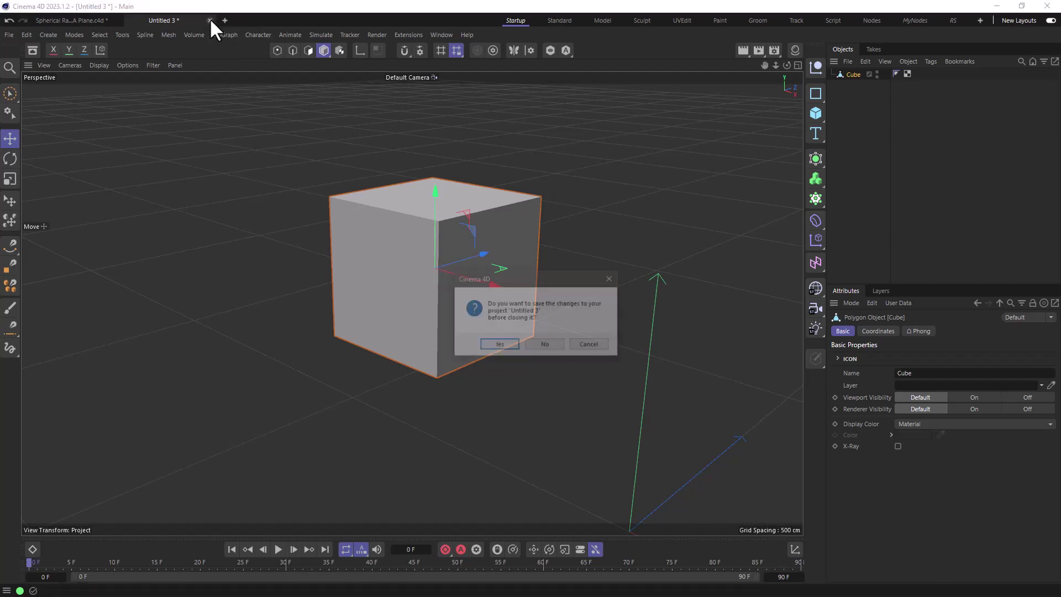
left_click(545, 344)
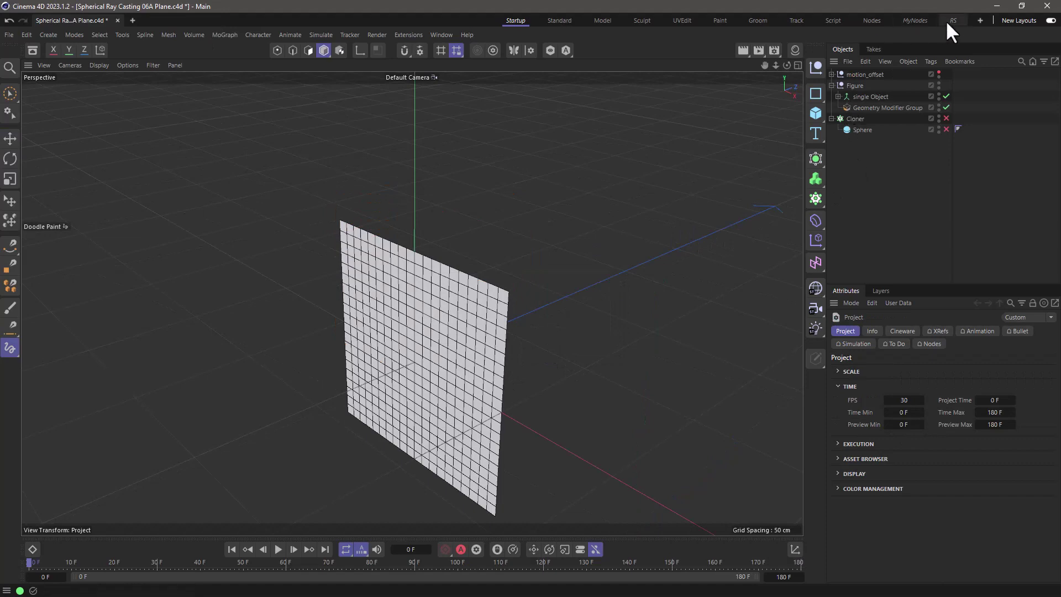
Step: Switch to the MyNodes layout and open the Geometry Modifier Group's graph showing its Plane node
left_click(915, 20)
left_click(744, 114)
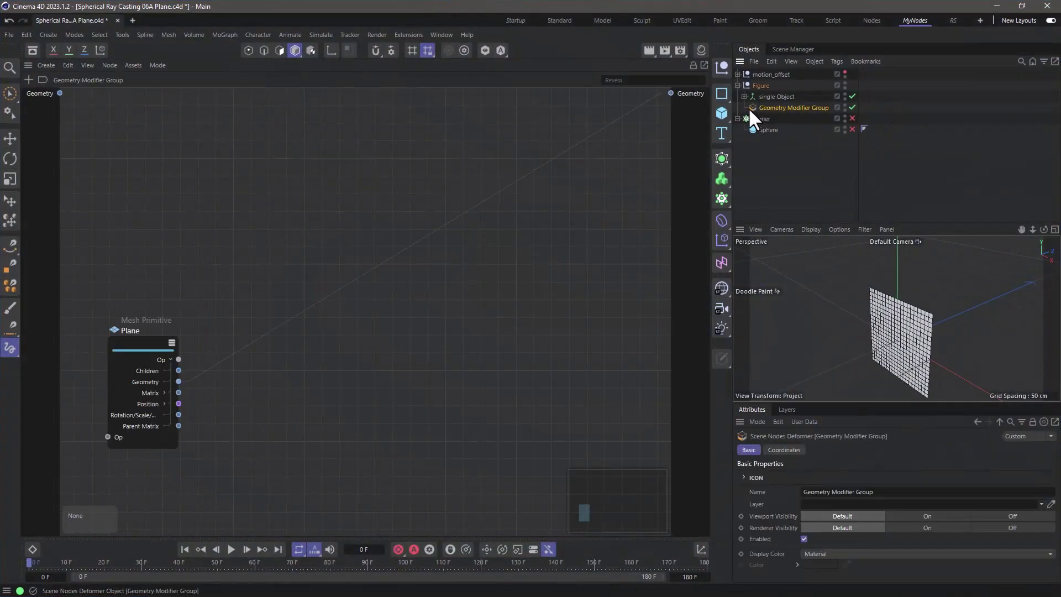
left_click_drag(138, 343, 136, 329)
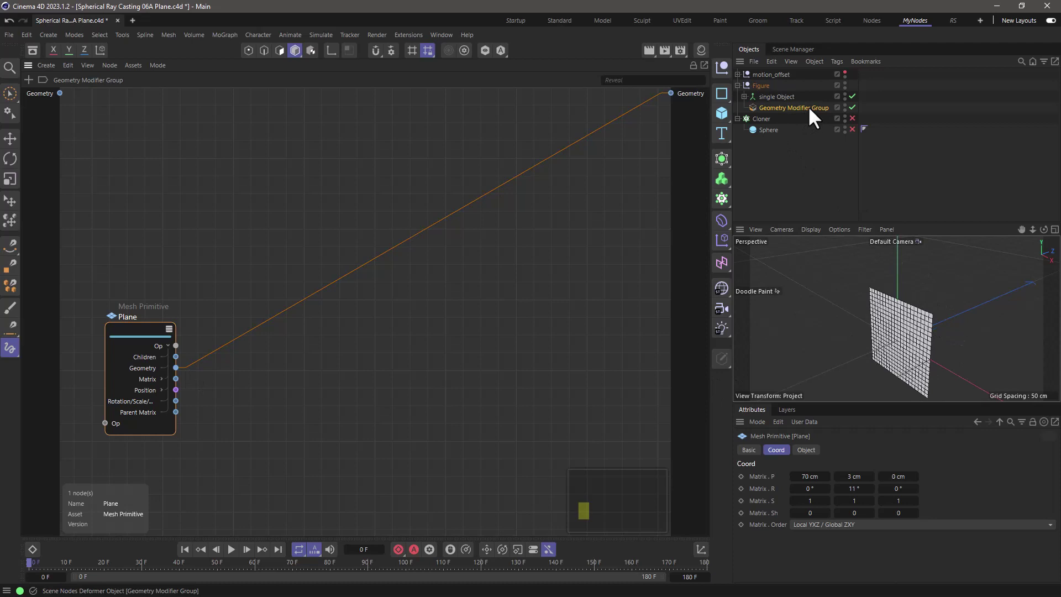
left_click(765, 98)
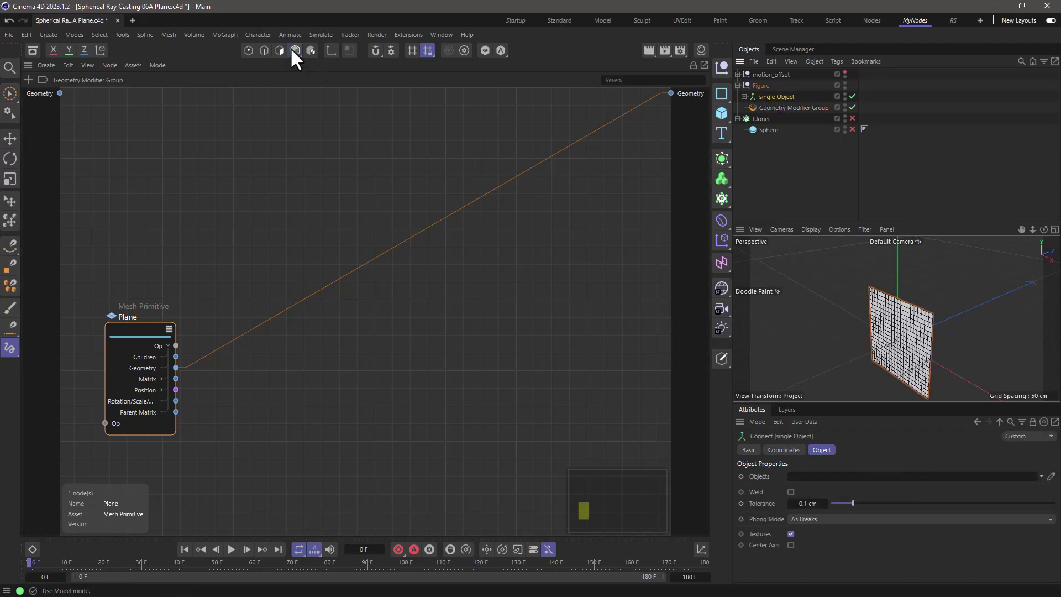
Step: Set the Plane node to Show Connected Ports and tidy its position in the graph
left_click(759, 107)
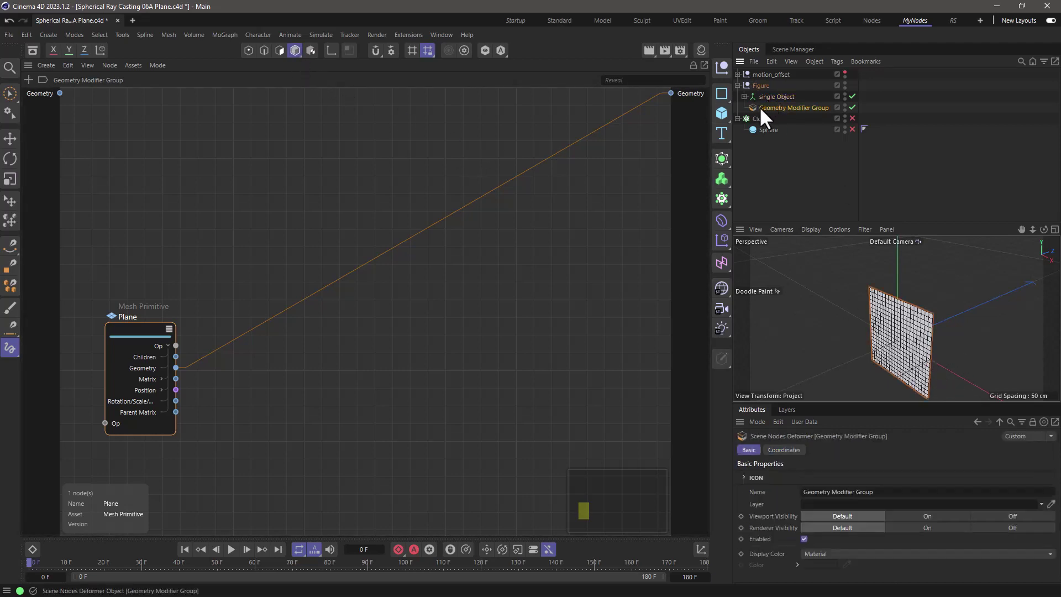
left_click(144, 334)
right_click(143, 333)
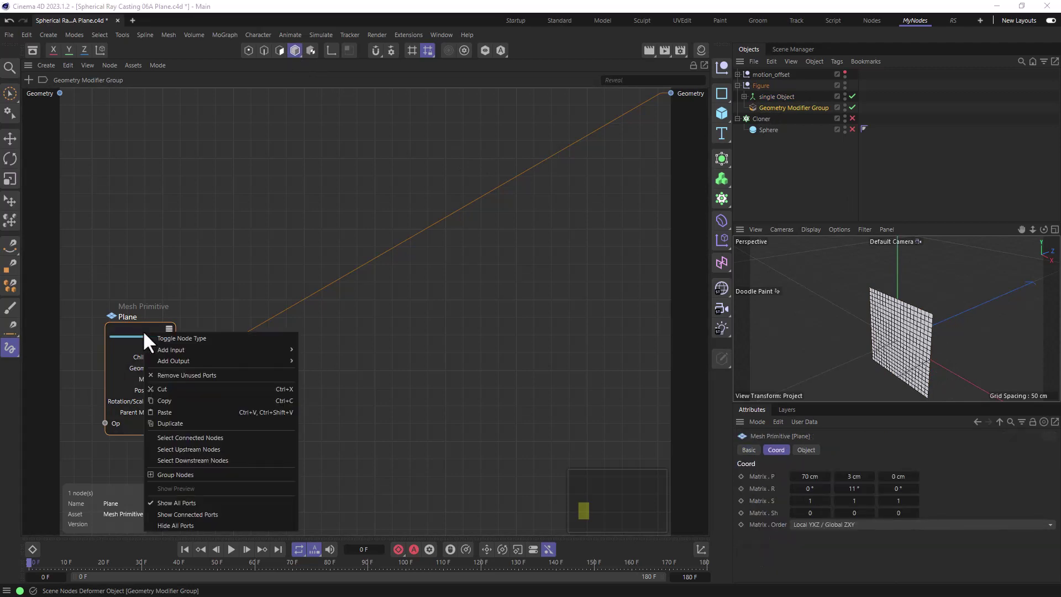
left_click(163, 338)
left_click_drag(141, 335, 148, 322)
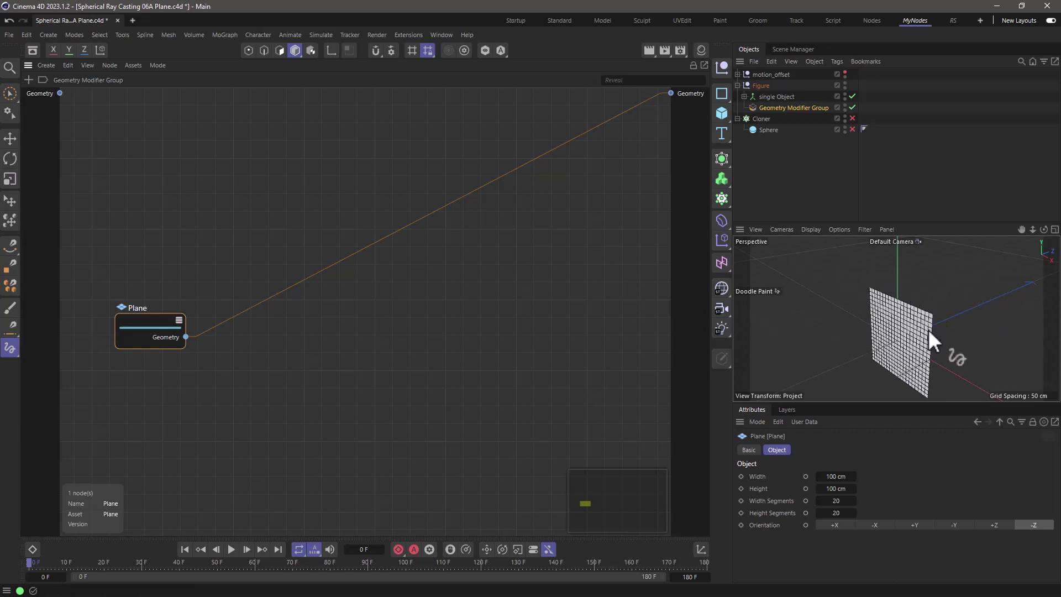
left_click_drag(157, 328, 146, 293)
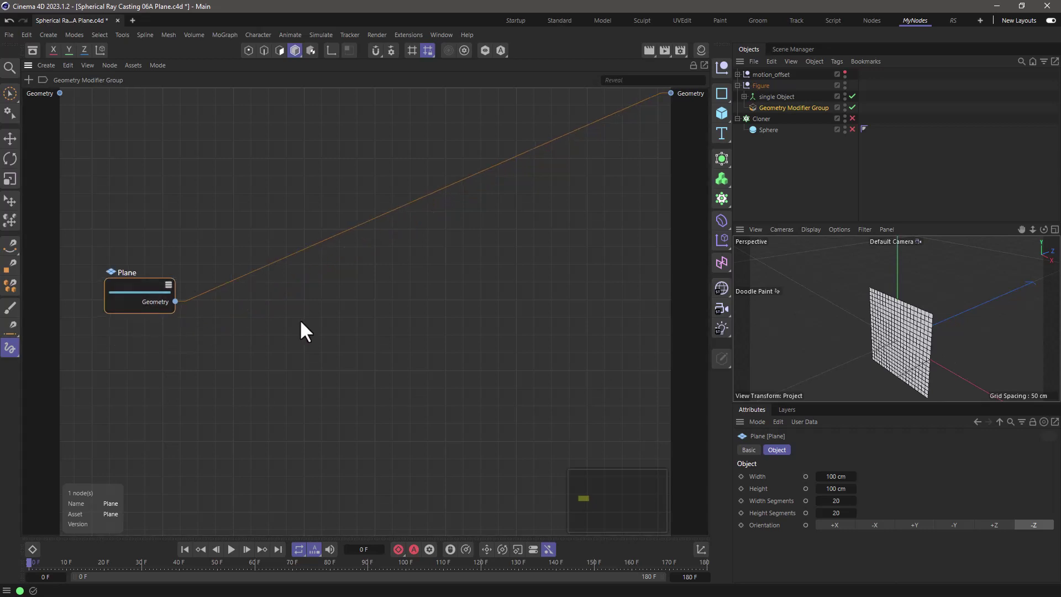
left_click(253, 322)
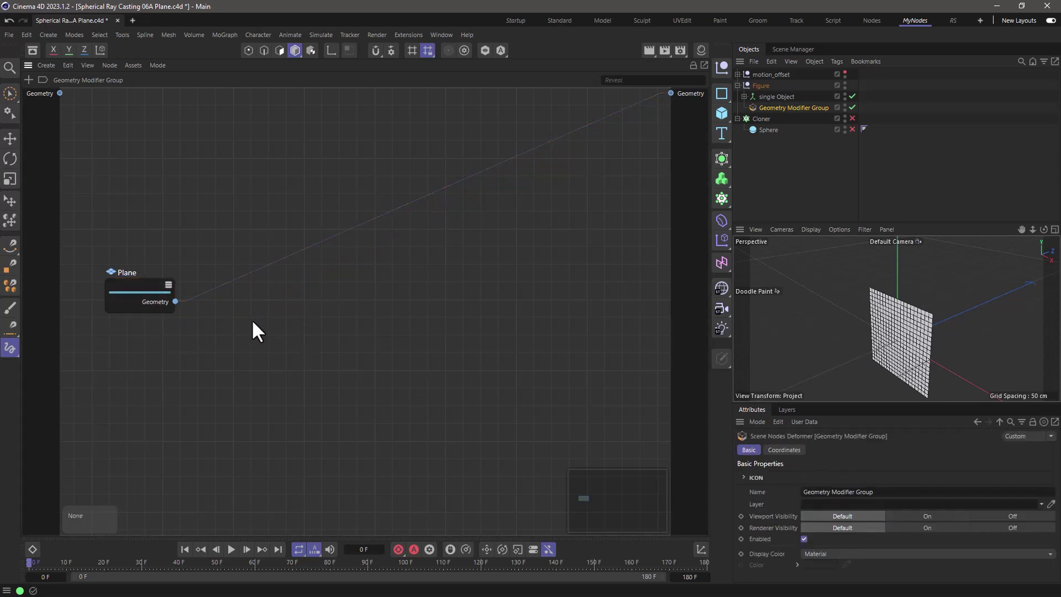
Step: Add a Transform Element node to the graph via the 'transform' search
key("shift+c")
type("tr")
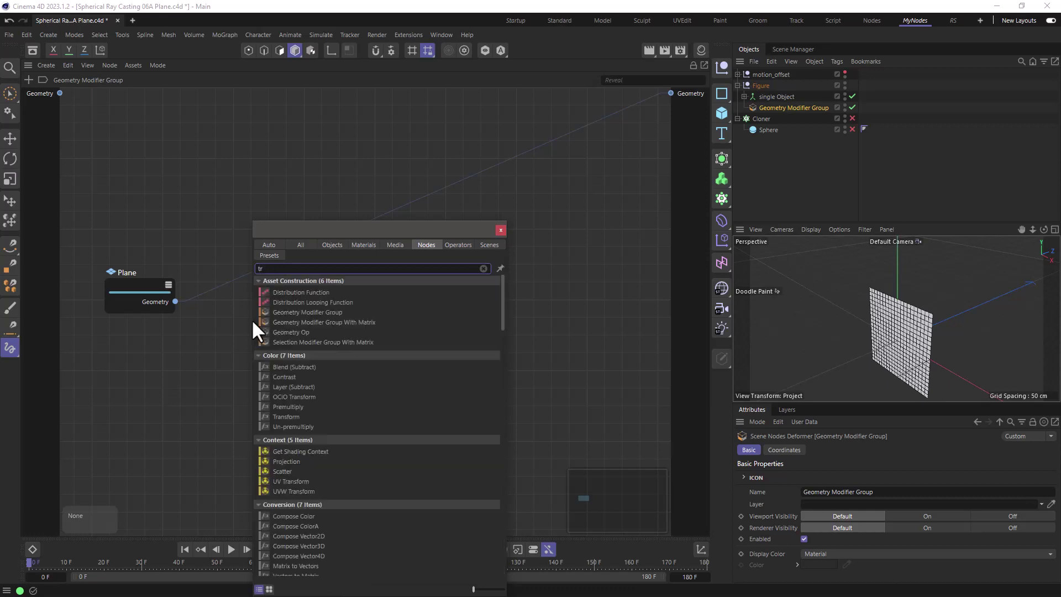
type("ansform")
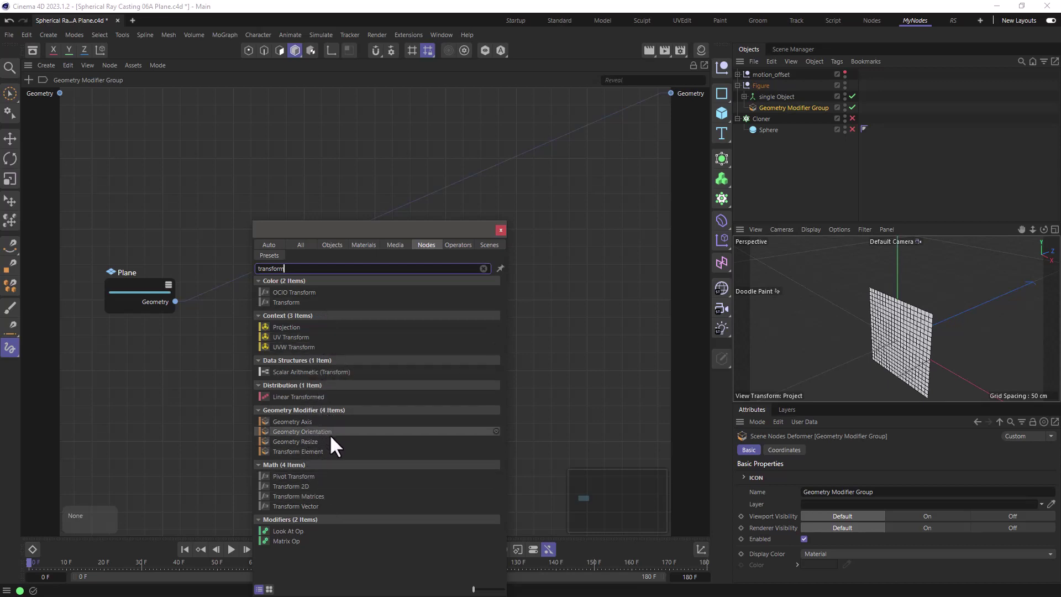
left_click_drag(322, 449, 267, 304)
left_click(242, 320)
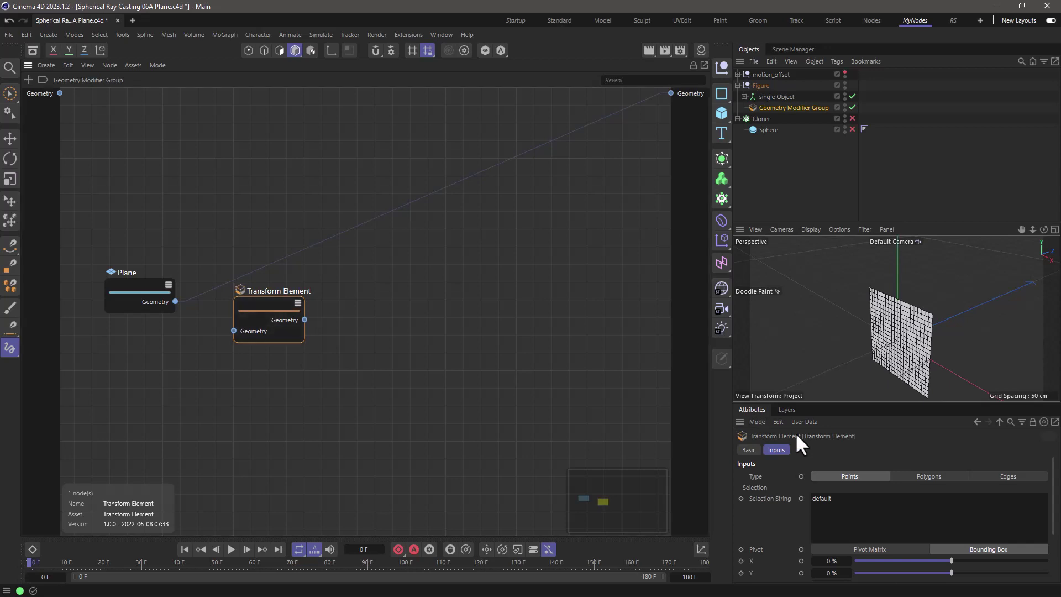
Step: Enlarge the viewport and settings panels, then wire the Plane's Geometry into Transform Element
left_click_drag(820, 222, 821, 151)
left_click_drag(854, 401, 856, 311)
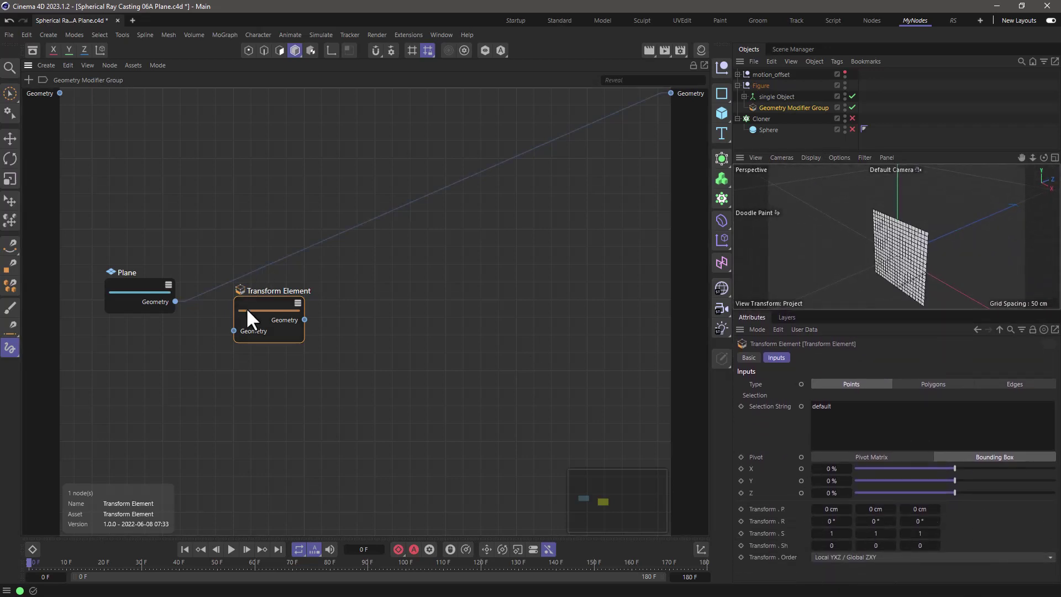
left_click_drag(253, 305, 275, 309)
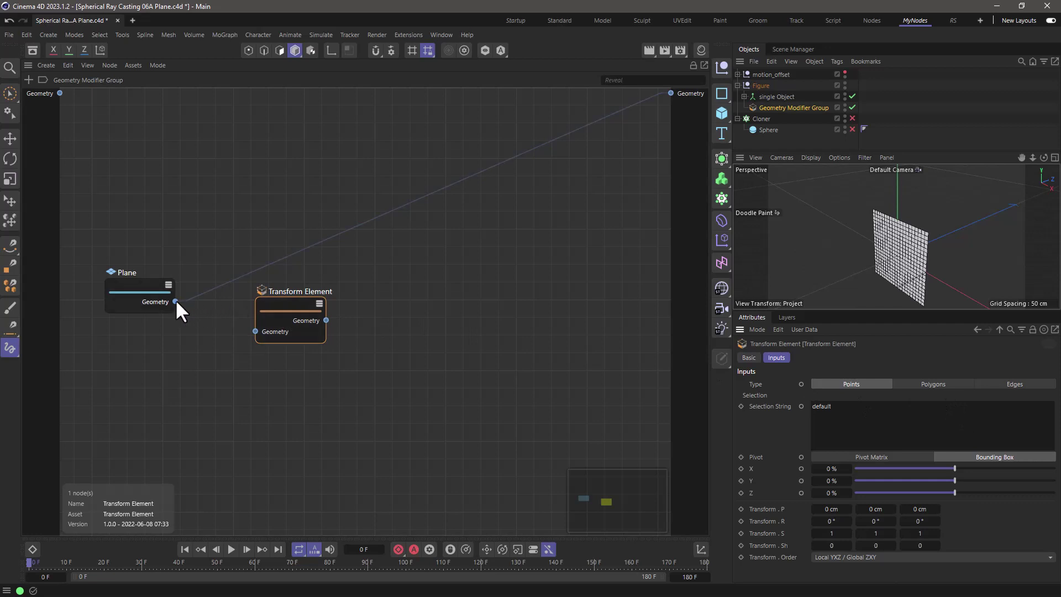
left_click_drag(175, 301, 254, 331)
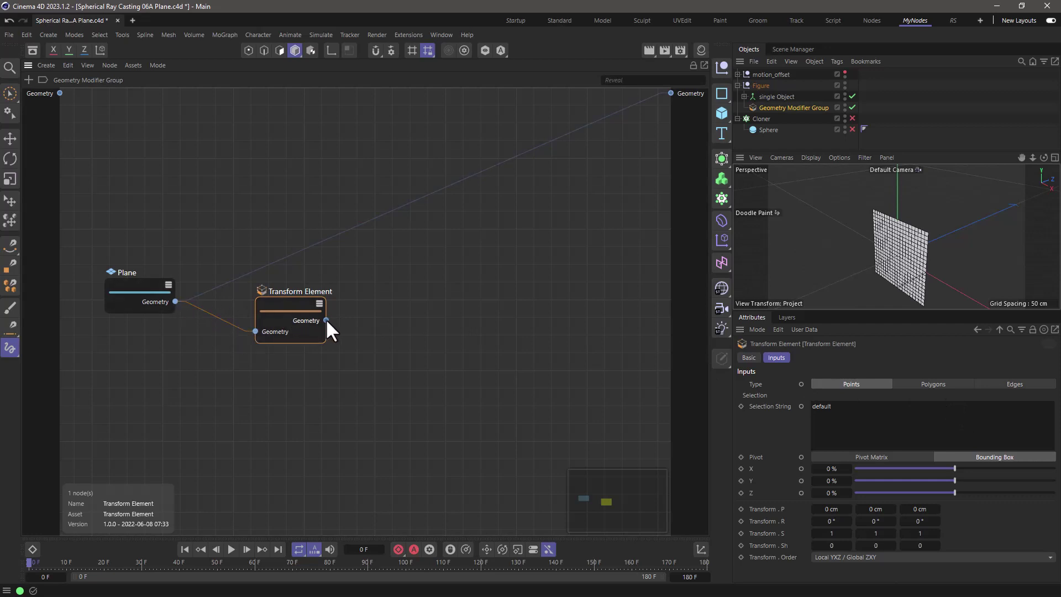
Step: Route Transform Element's geometry to the group Geometry output and raise its Y offset
left_click_drag(326, 319, 668, 94)
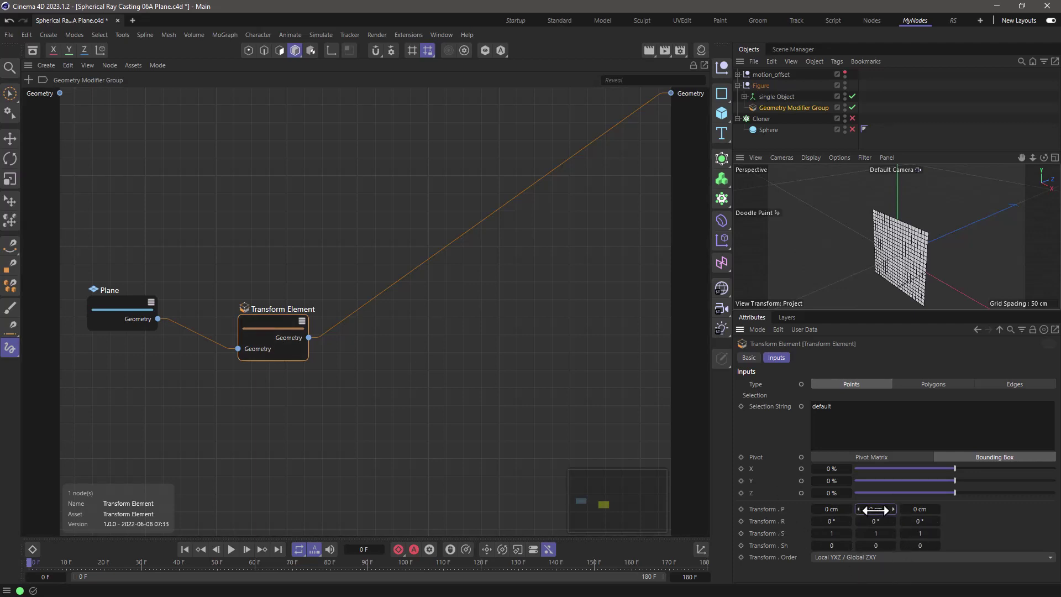
mouse_move(874, 510)
left_mouse_down()
mouse_move(919, 508)
mouse_move(872, 513)
mouse_move(946, 533)
mouse_move(930, 505)
mouse_move(983, 506)
mouse_move(874, 523)
mouse_move(903, 522)
mouse_move(882, 523)
left_mouse_up()
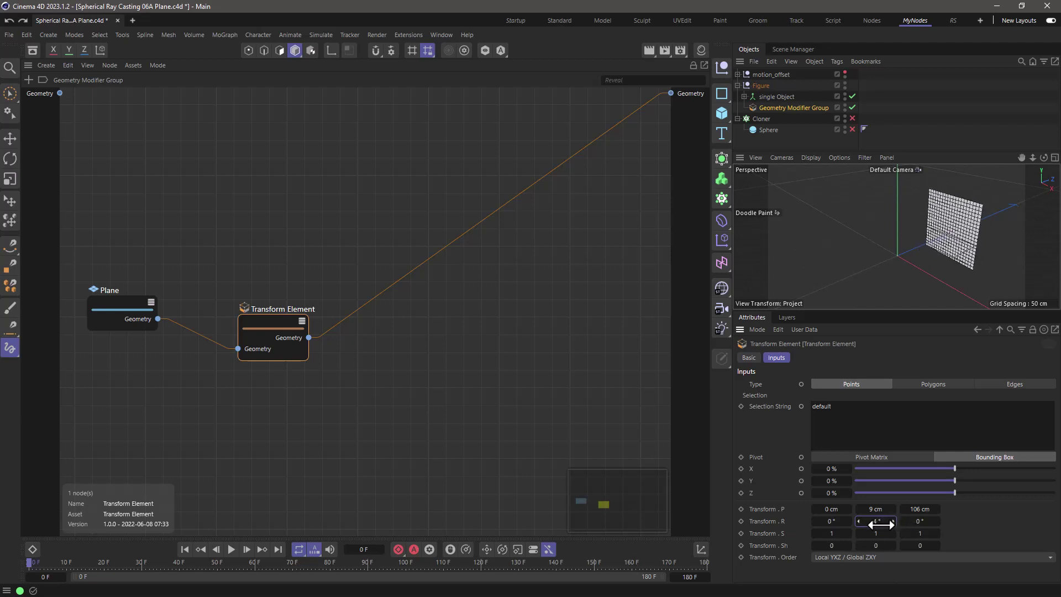
left_click_drag(878, 524, 892, 522)
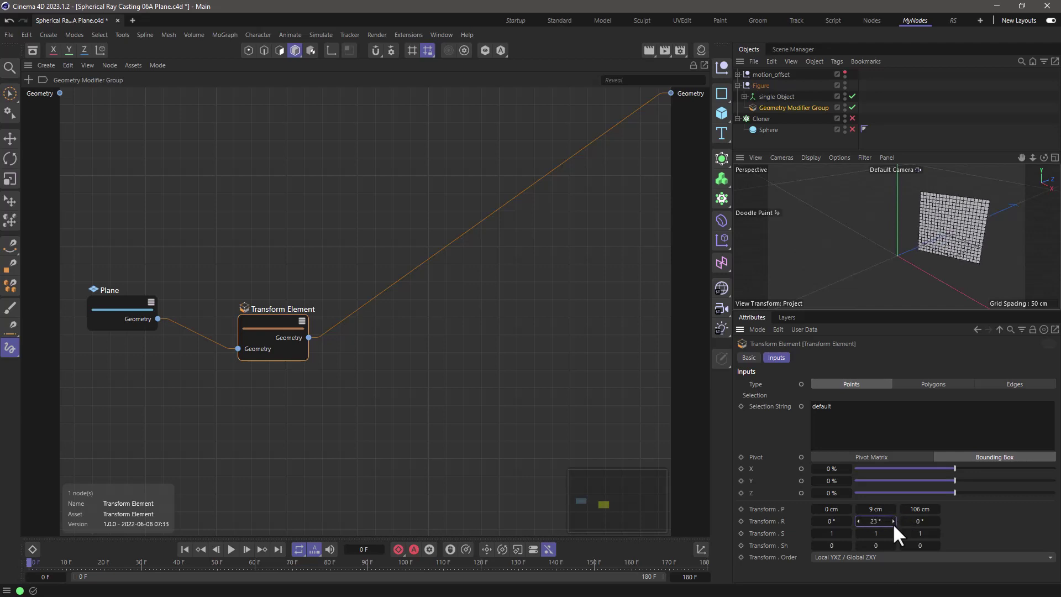
key("ctrl+z")
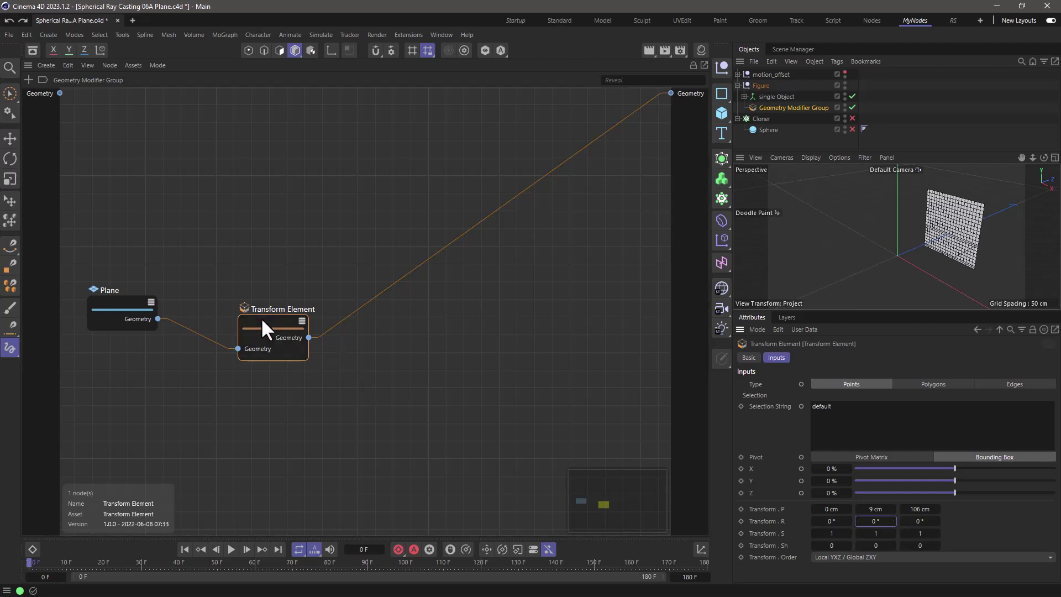
Step: Rearrange the Plane and Transform Element nodes and fine-tune the offset to 0, -9, 106 cm
left_click_drag(261, 317, 269, 289)
left_click_drag(121, 300, 138, 221)
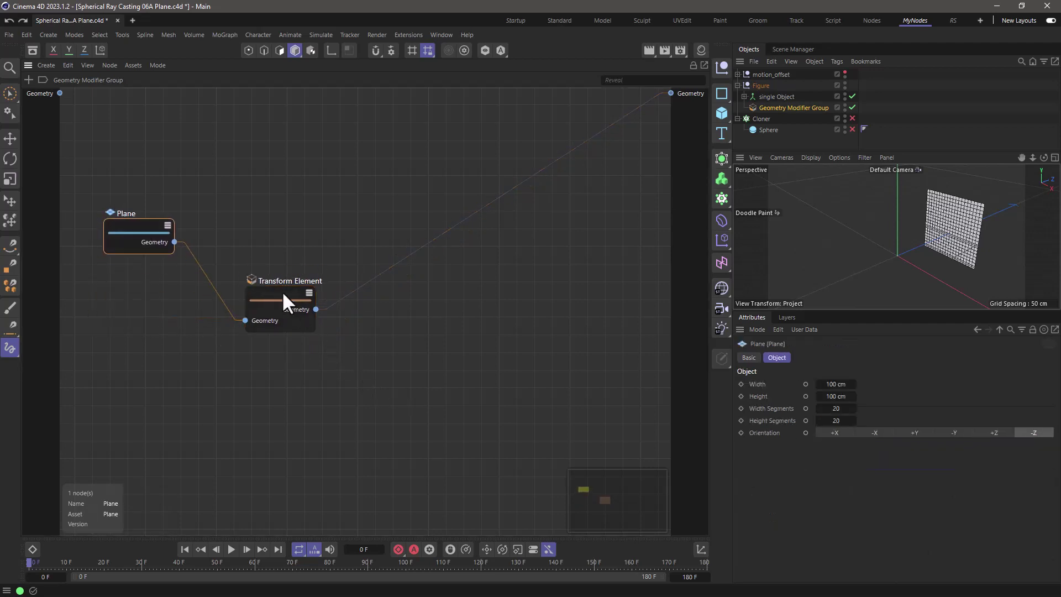
left_click_drag(282, 290, 273, 281)
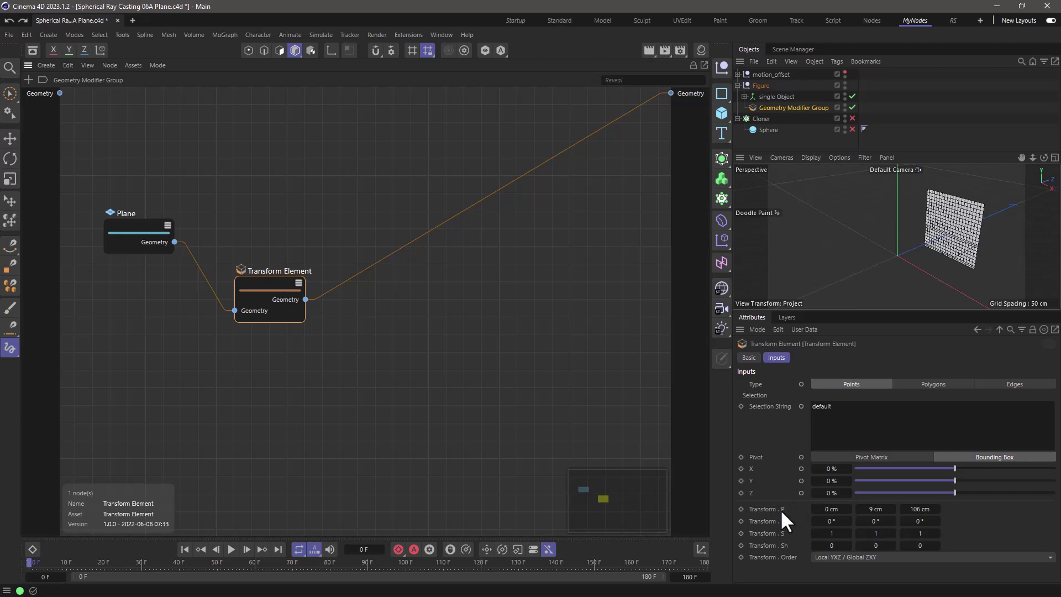
left_click_drag(875, 509, 872, 507)
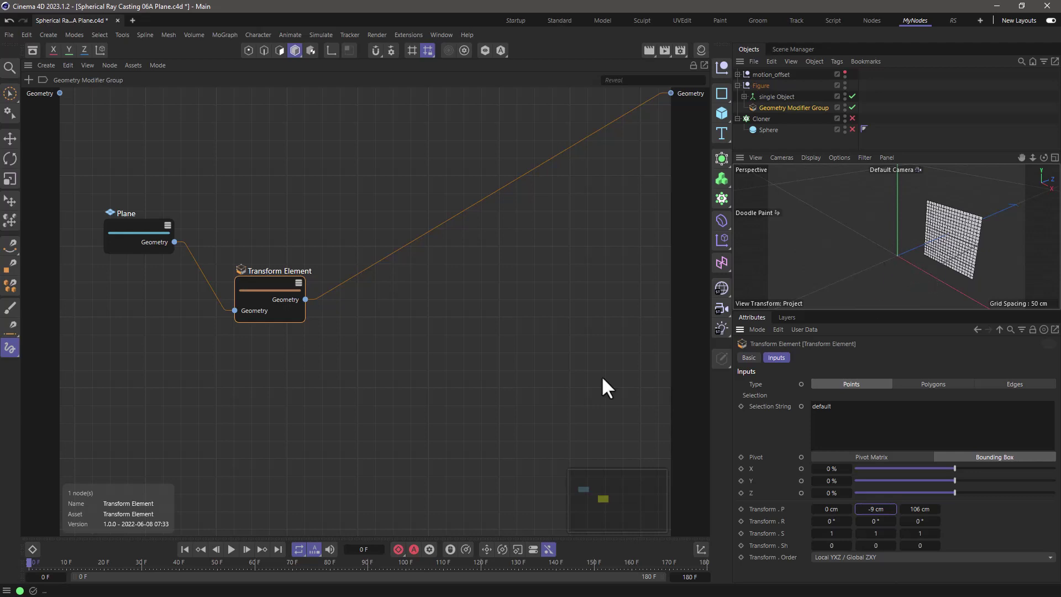
left_click(188, 361)
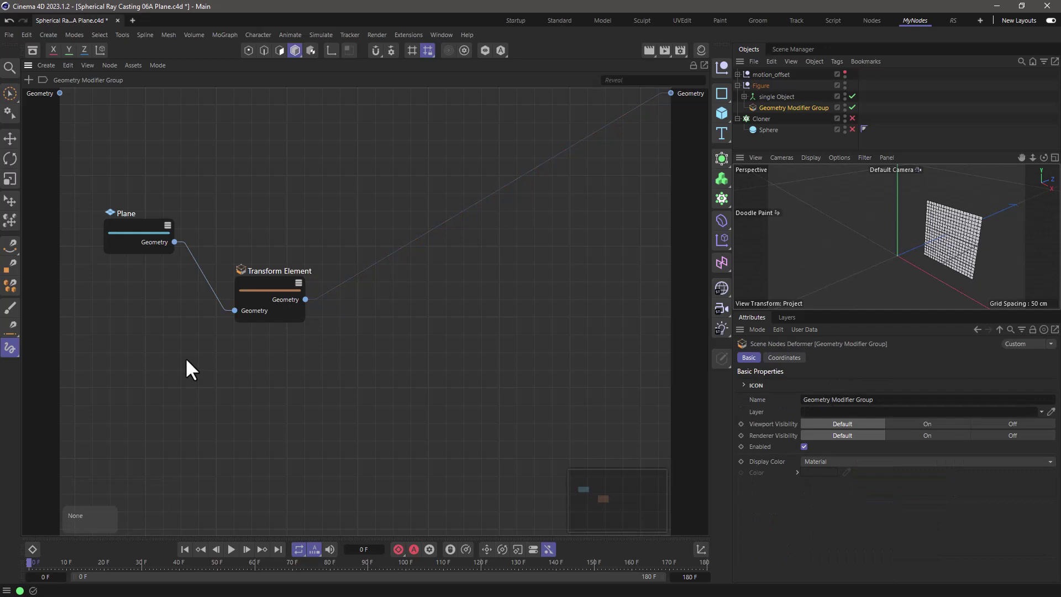
Step: Add a Transform Matrices node to the graph via the 'transform' search
double_click(186, 360)
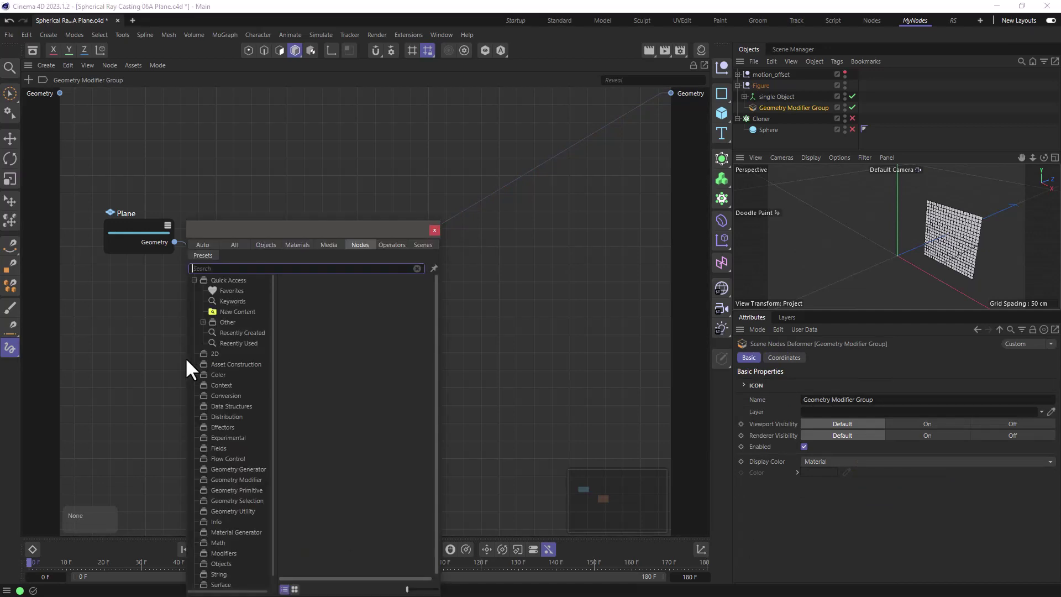
type("trans")
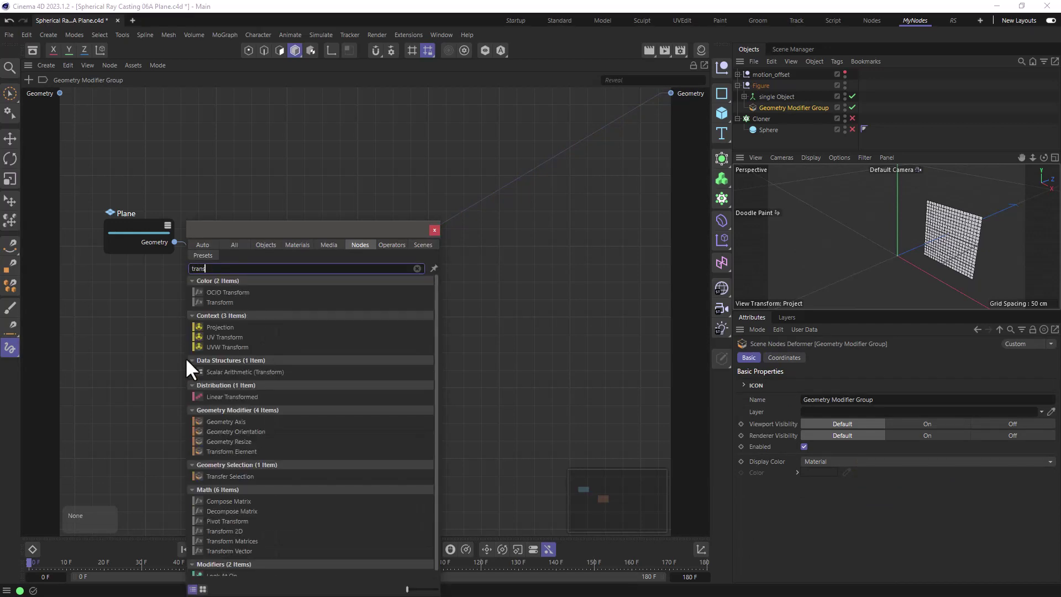
type("form")
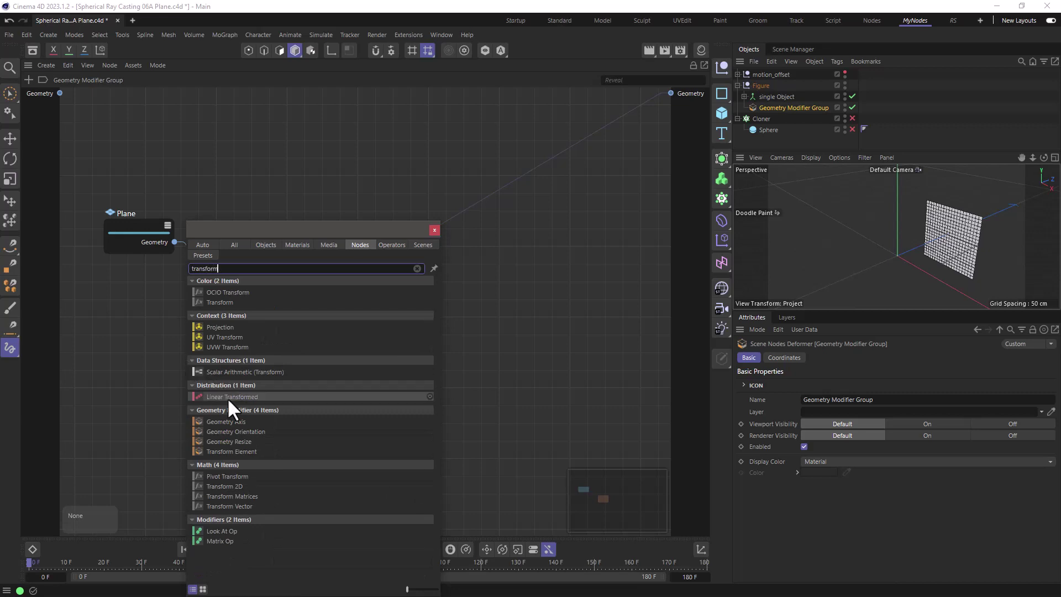
left_click_drag(227, 496, 175, 357)
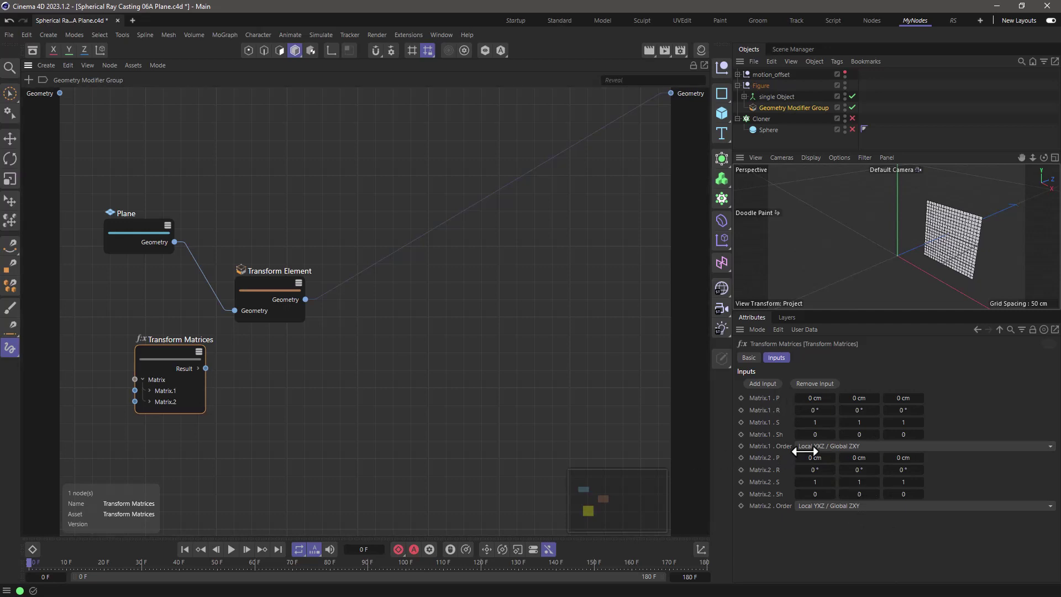
left_click_drag(260, 283, 289, 270)
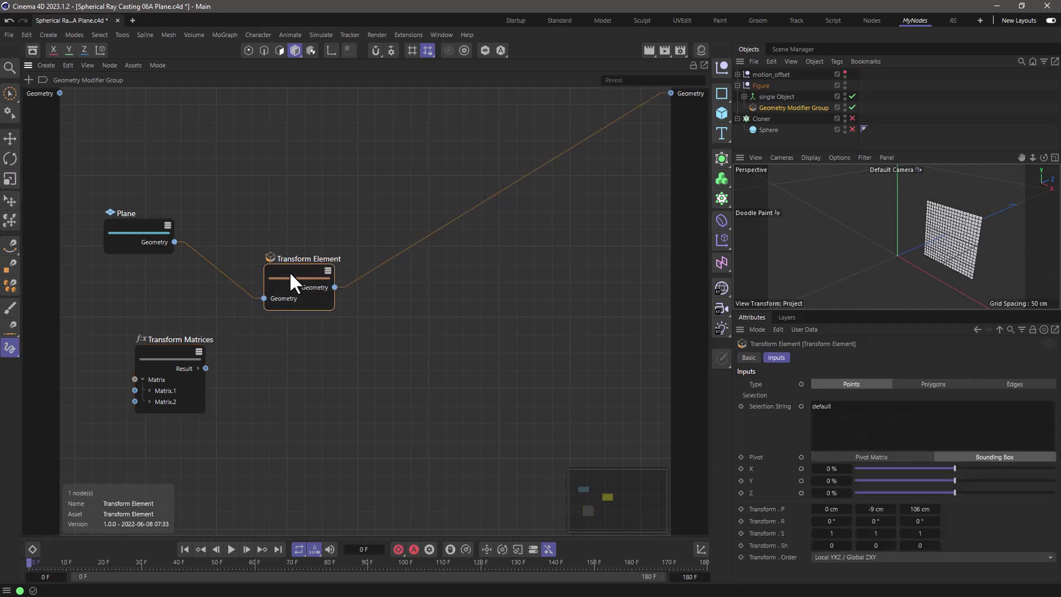
Step: Show all Transform Element ports and connect Transform Matrices' Result to its Transform input
right_click(299, 309)
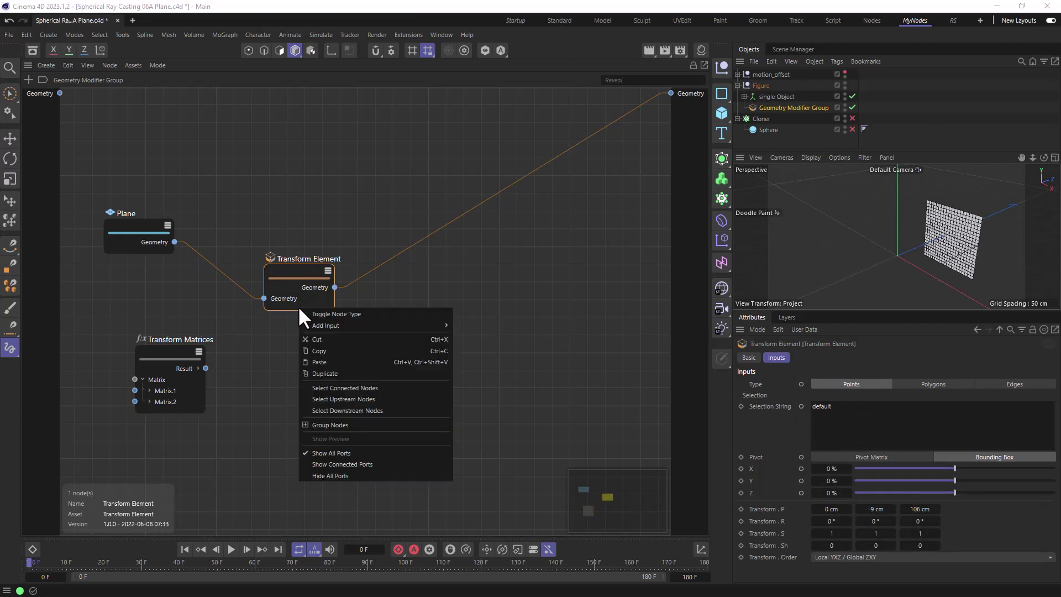
mouse_move(312, 326)
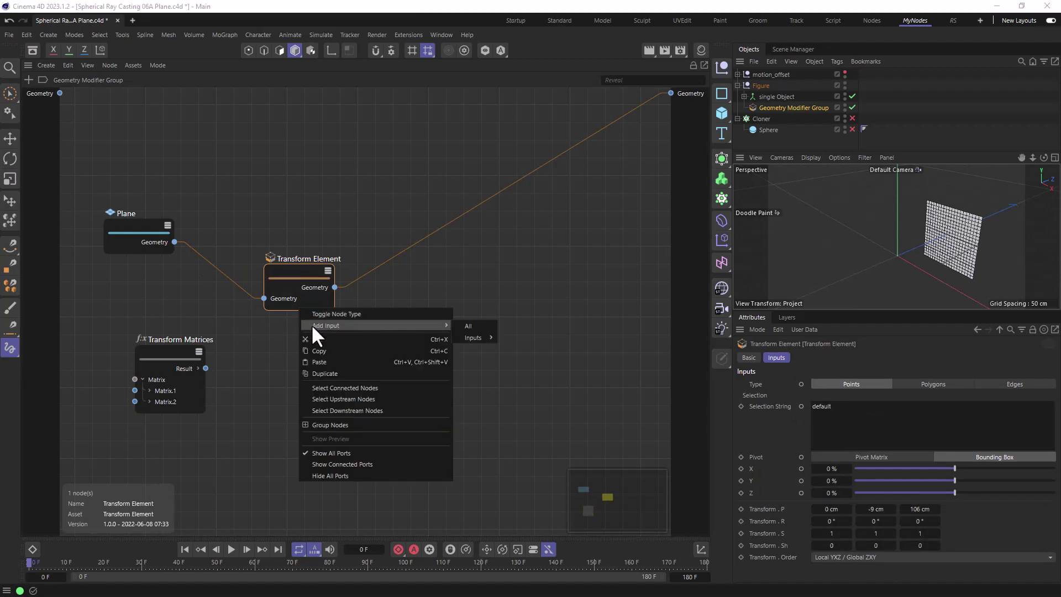
left_click(479, 326)
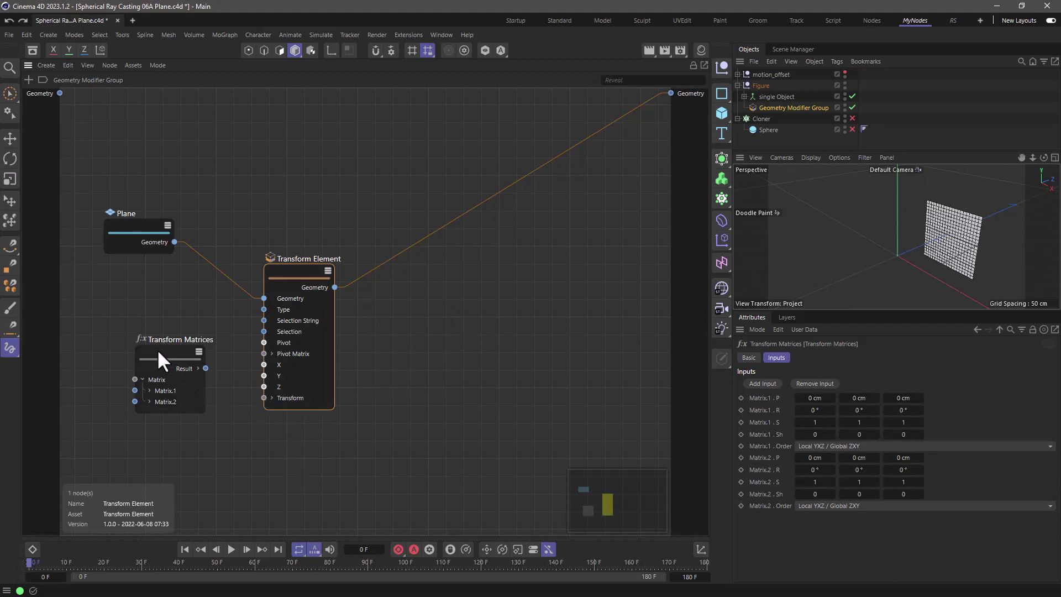
left_click(271, 398)
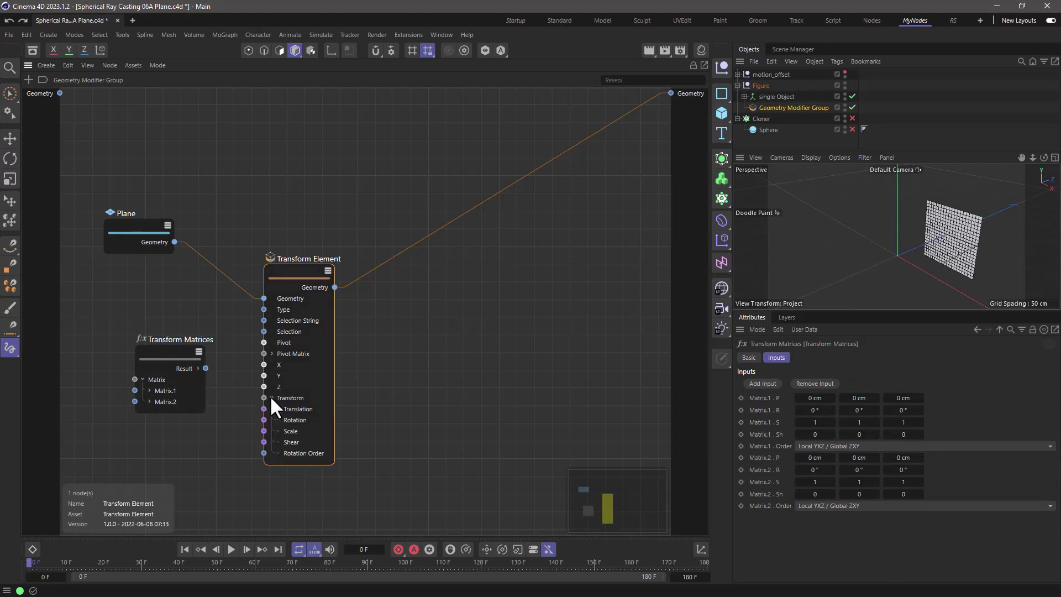
left_click(270, 398)
left_click(271, 398)
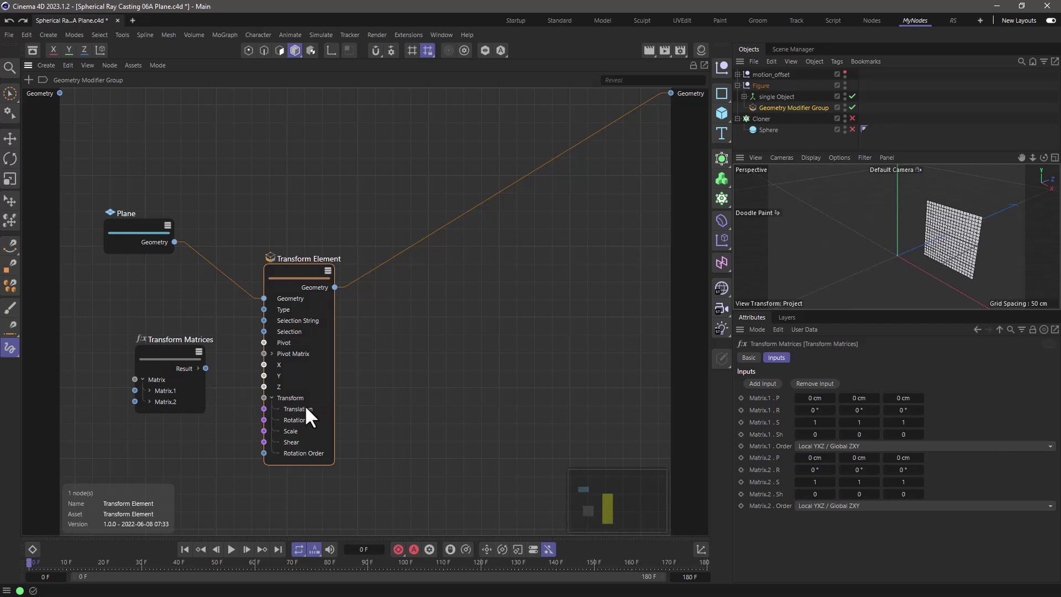
left_click(271, 397)
left_click_drag(255, 392, 266, 397)
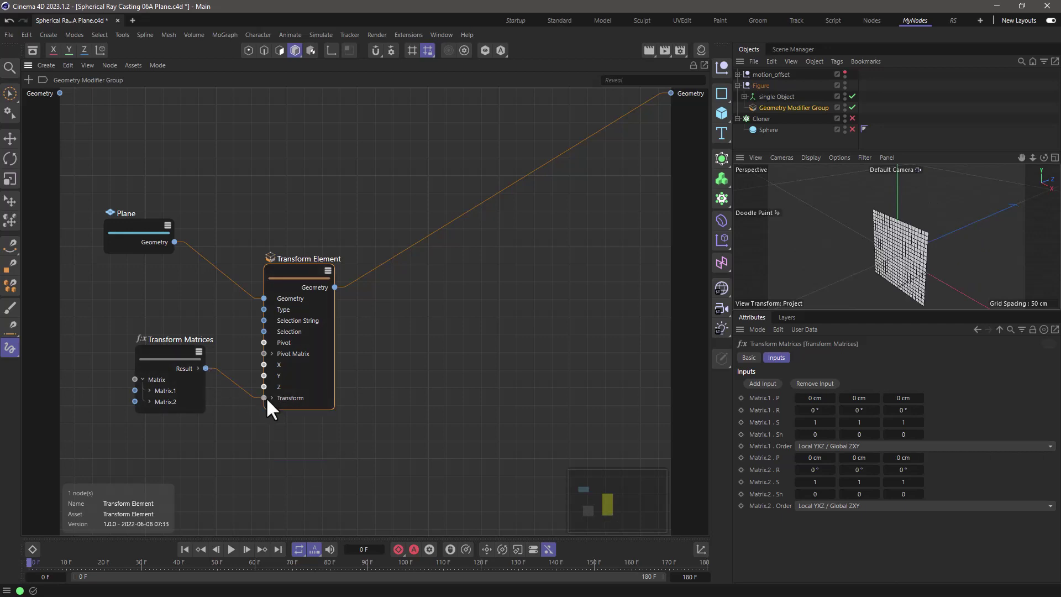
left_click(296, 377)
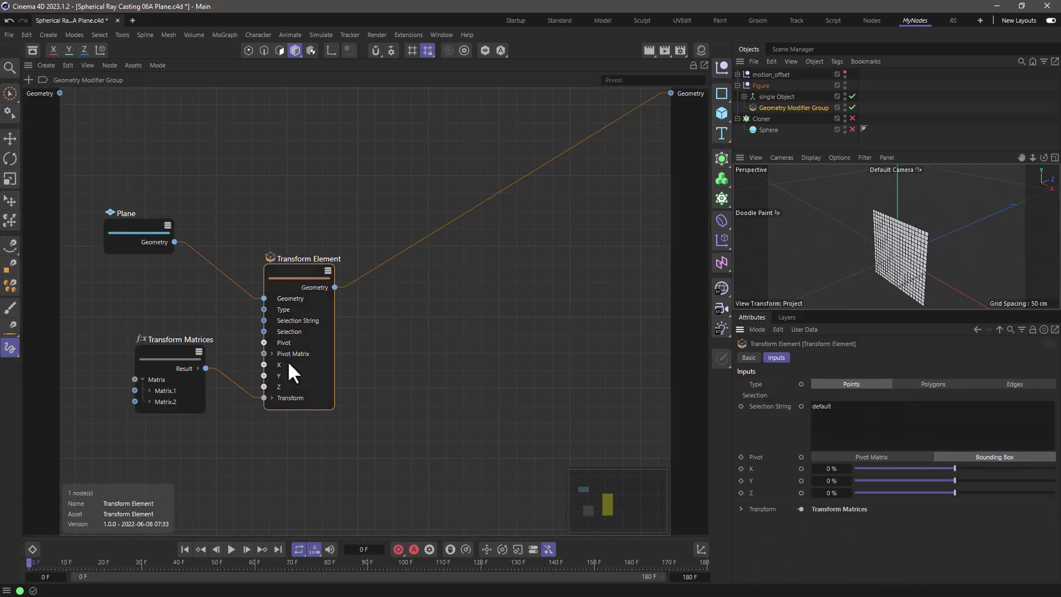
Step: In Transform Matrices, set Matrix.2 P Z to 133 cm and Matrix.1 R Y to 83°
left_click(171, 348)
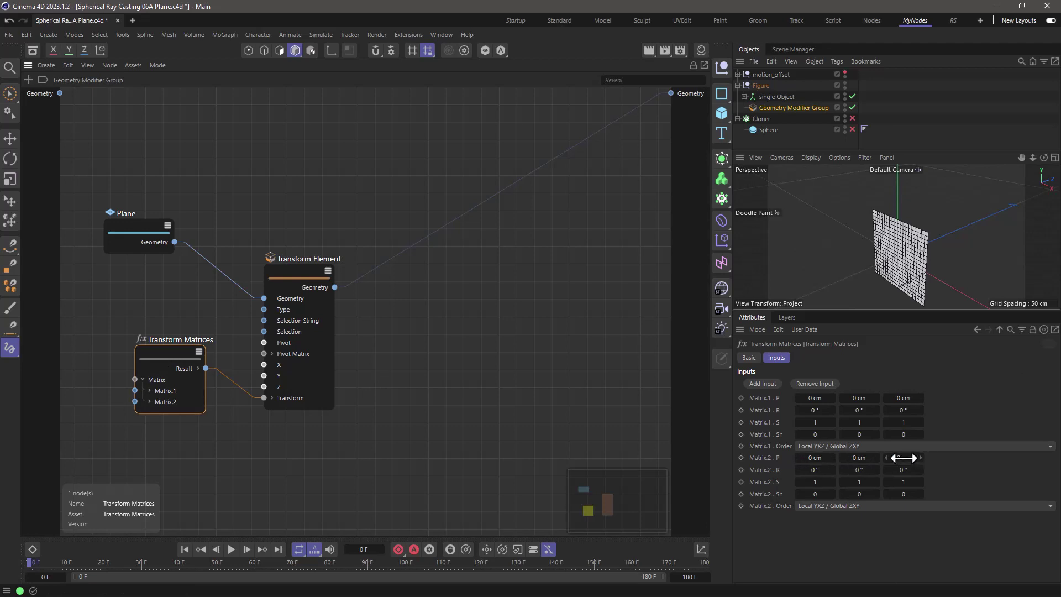
mouse_move(905, 457)
left_mouse_down()
mouse_move(989, 454)
mouse_move(919, 451)
left_mouse_up()
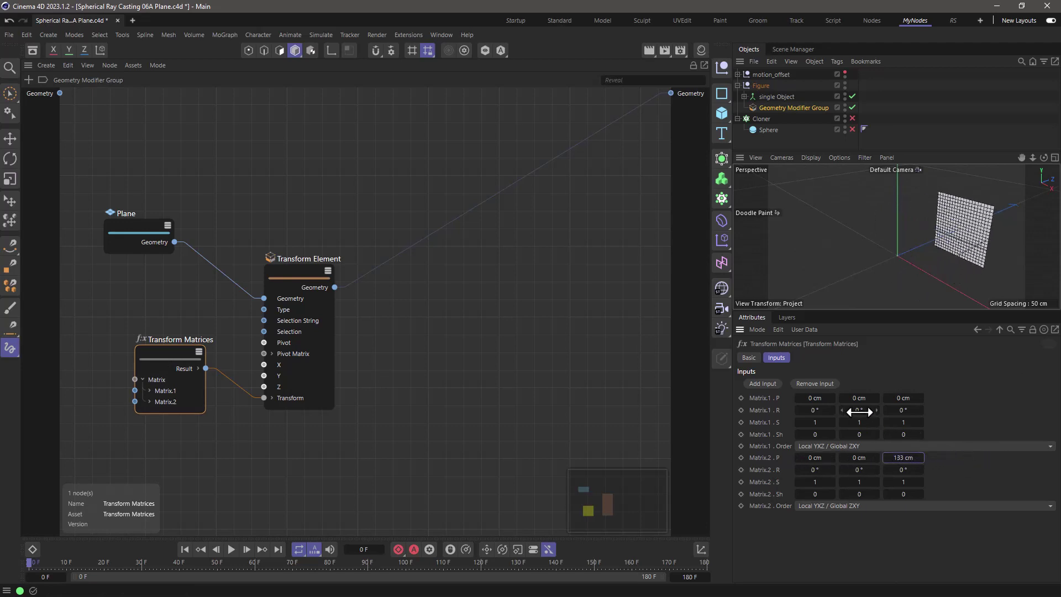
mouse_move(869, 411)
left_mouse_down()
mouse_move(907, 412)
mouse_move(856, 412)
left_mouse_up()
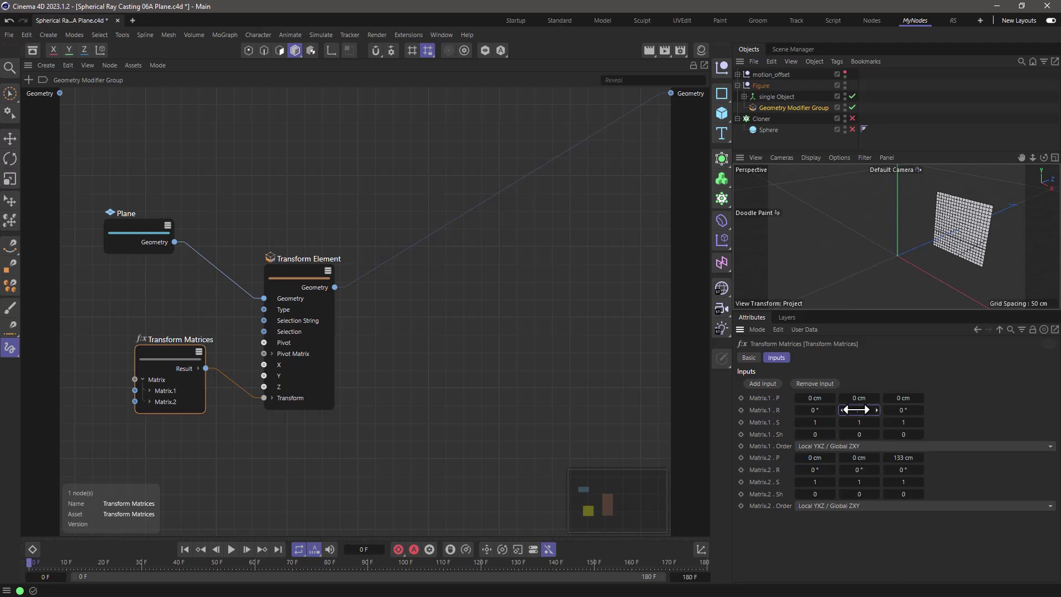
left_click_drag(859, 410, 910, 407)
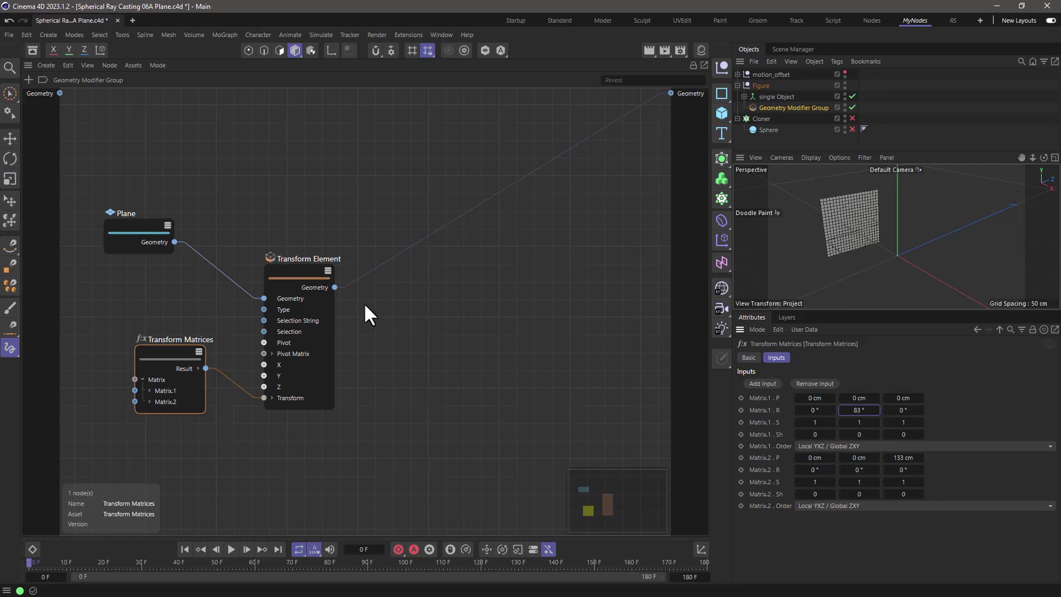
Step: Shift the Transform Element, Transform Matrices and Plane nodes left to tidy the layout
left_click_drag(301, 275, 256, 250)
left_click_drag(174, 353, 147, 360)
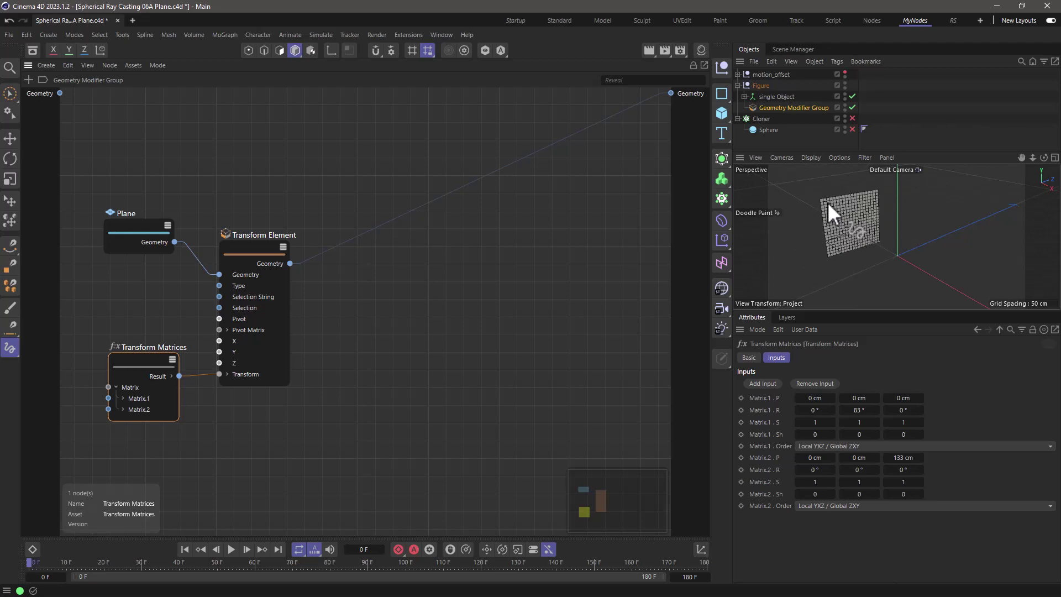
left_click_drag(137, 230, 126, 205)
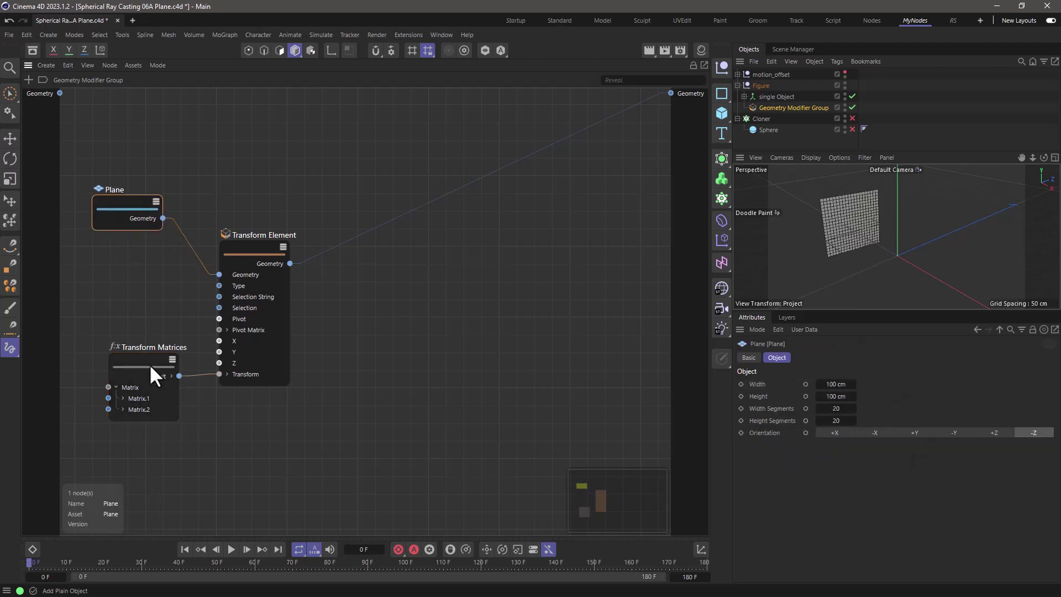
left_click_drag(150, 365, 130, 364)
left_click_drag(261, 265, 244, 265)
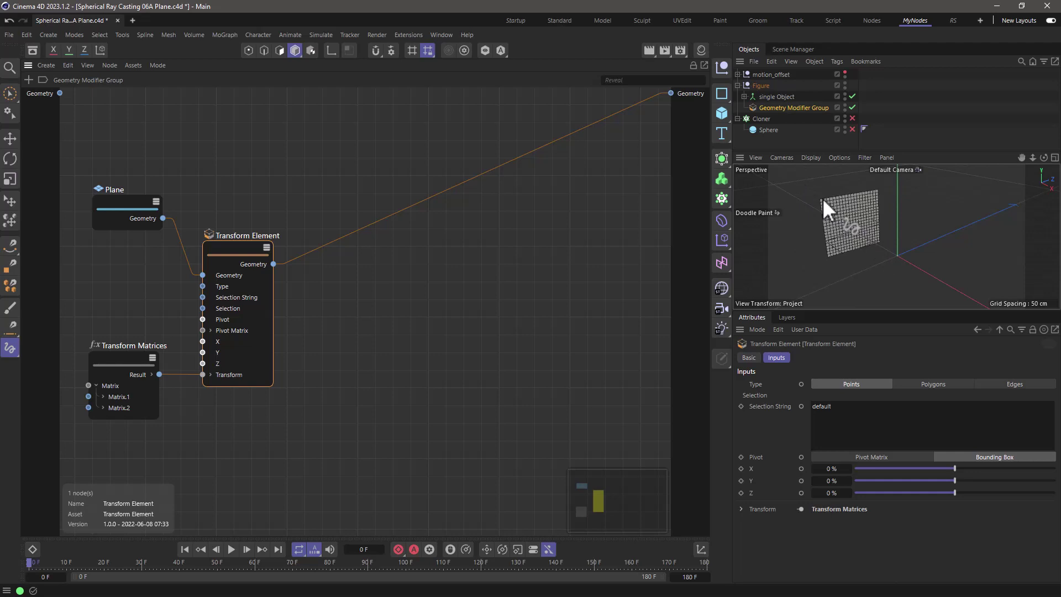
Step: Add a Points Info node via the 'info' search and feed it Transform Element's Geometry
left_click(337, 276)
double_click(337, 277)
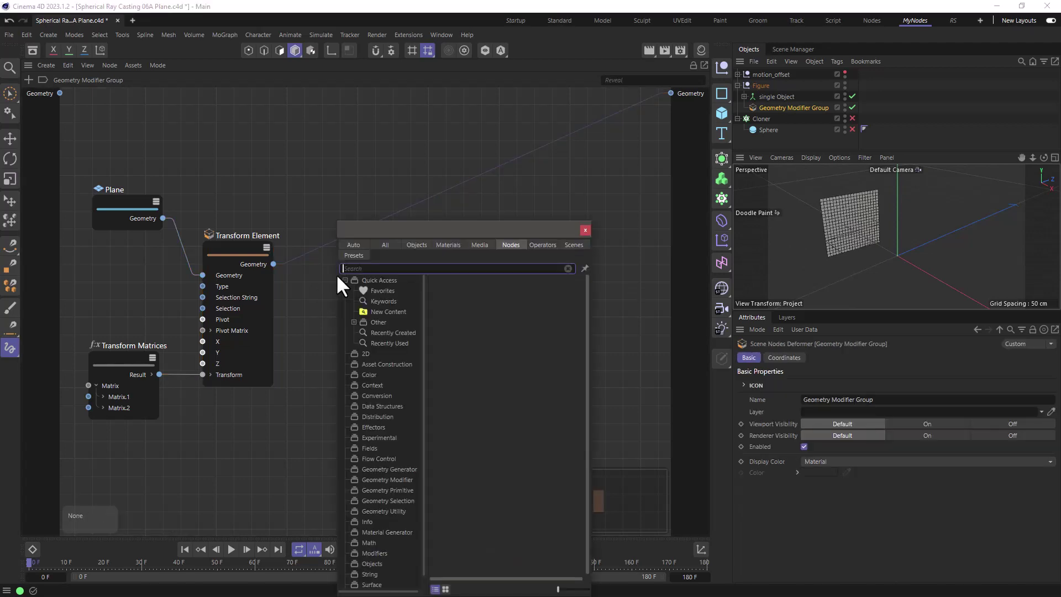
type("info")
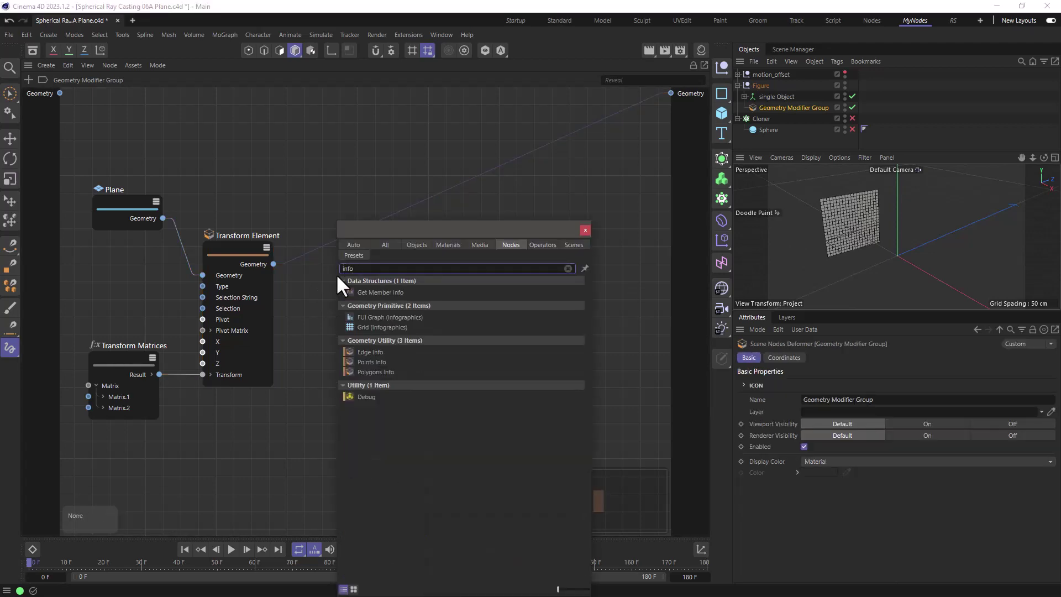
left_click_drag(369, 364, 359, 232)
left_click_drag(273, 263, 326, 272)
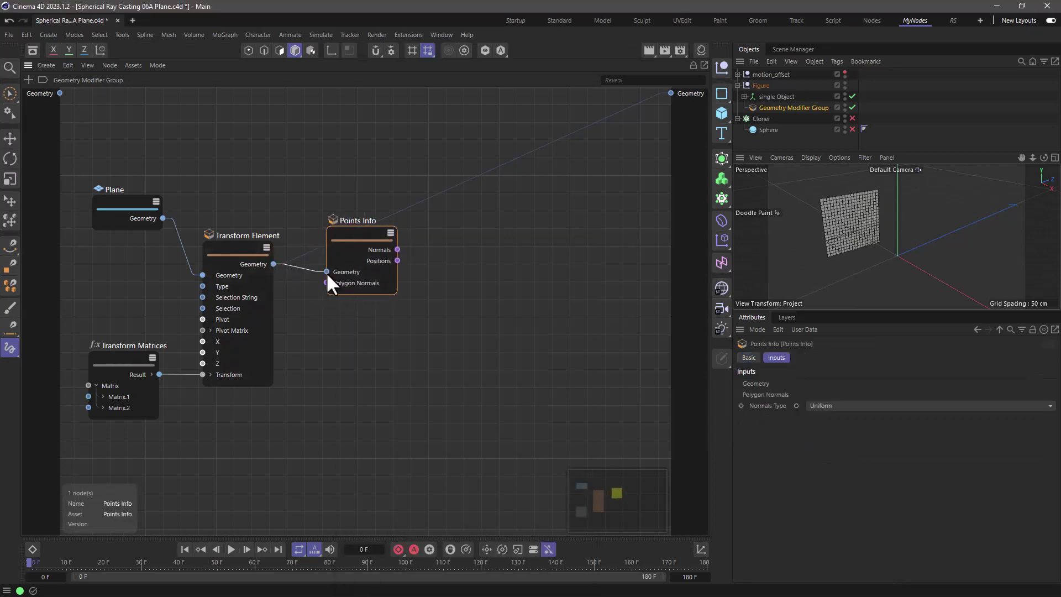
left_click_drag(392, 252, 379, 264)
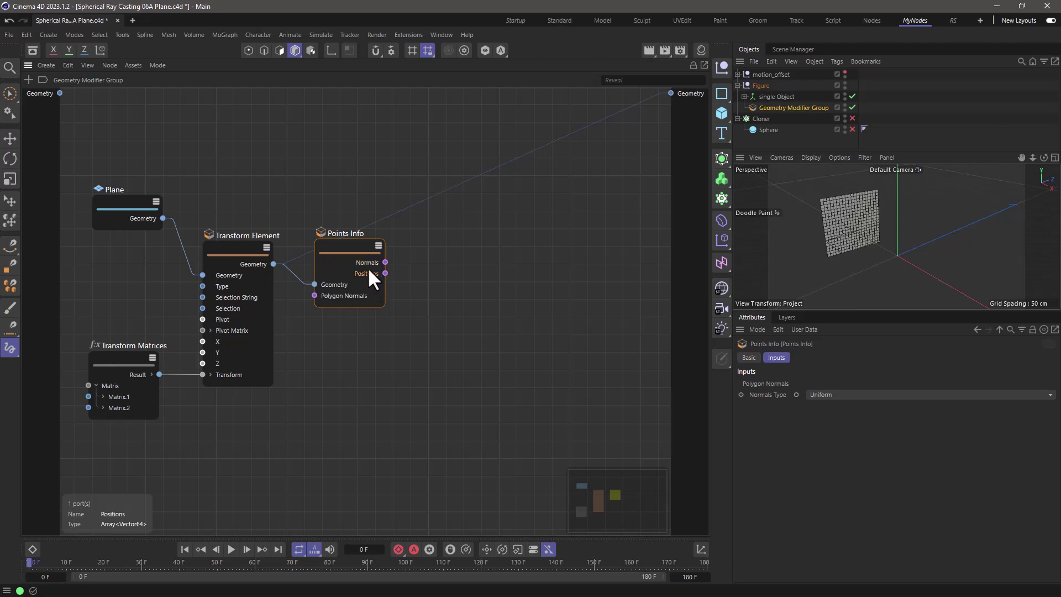
left_click_drag(353, 243, 347, 236)
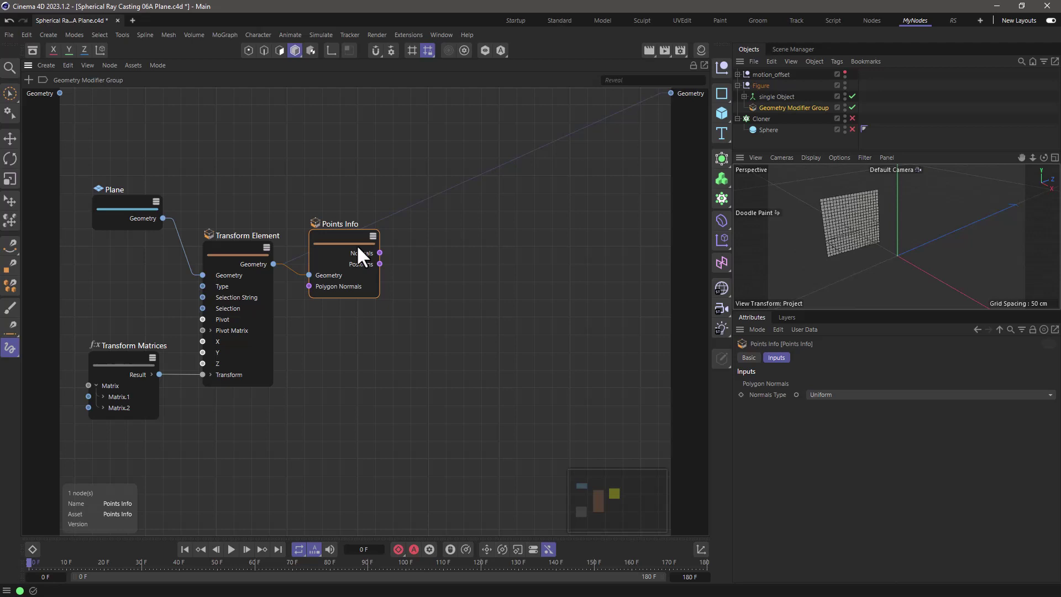
Step: Add a Ray Collision node via the 'collision' search and try a Direction input instead of End
double_click(534, 235)
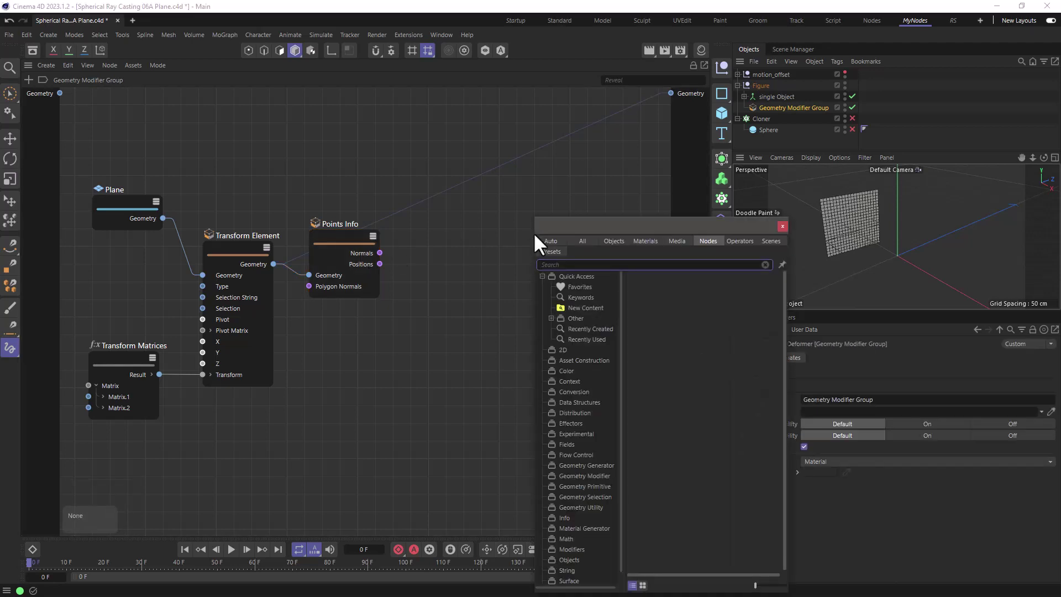
type("col")
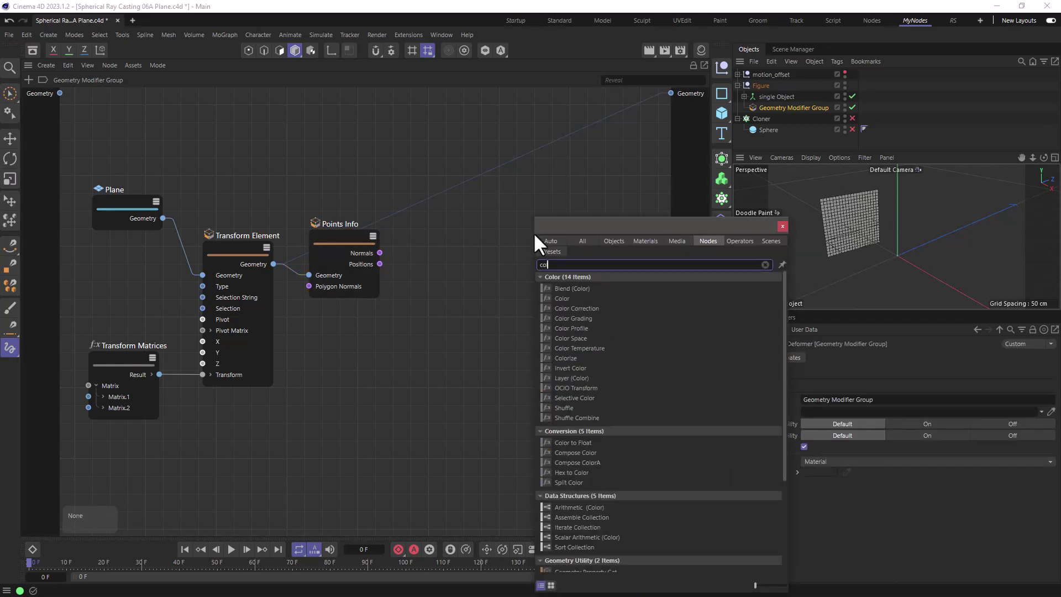
type("lision")
left_click_drag(572, 289, 467, 242)
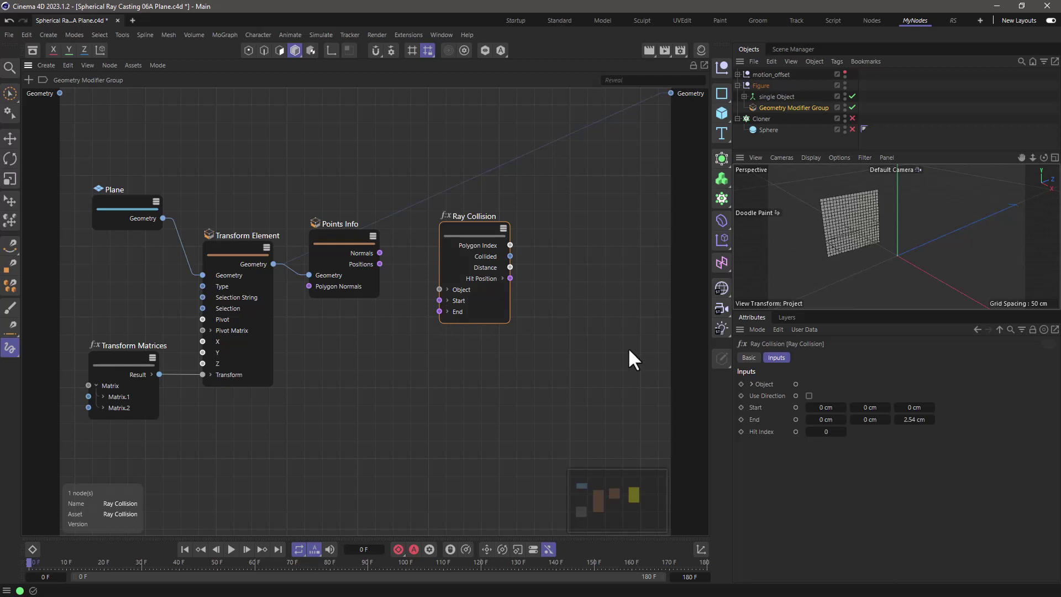
left_click(809, 395)
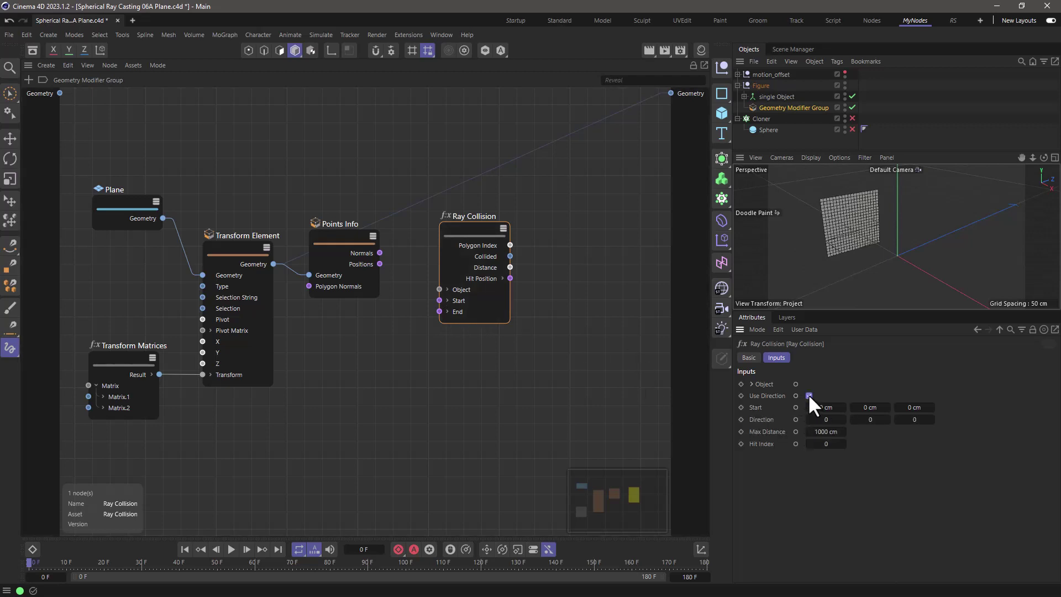
right_click(484, 313)
mouse_move(499, 320)
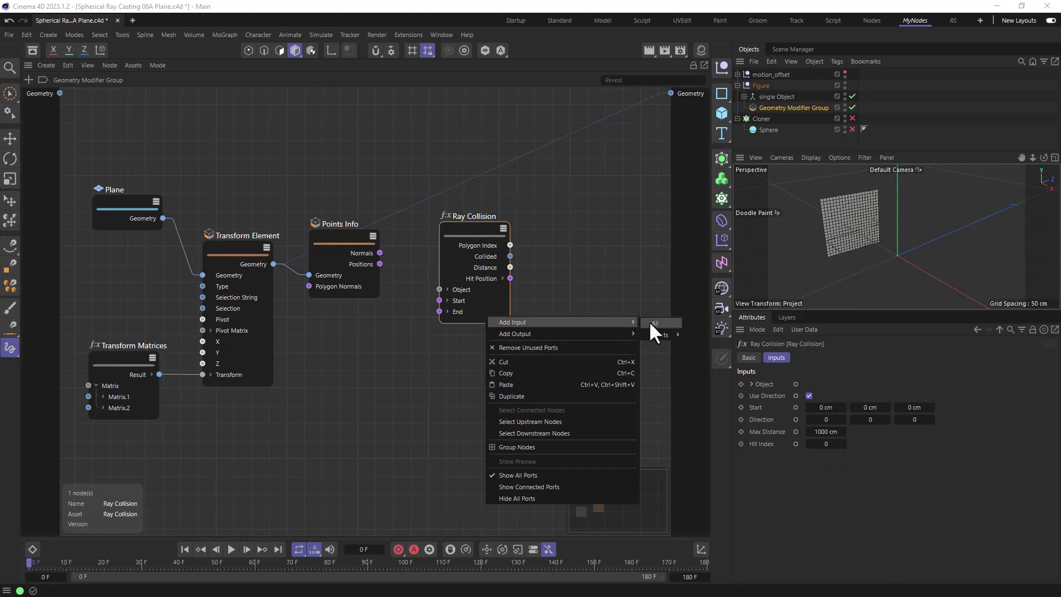
mouse_move(655, 334)
left_click(704, 333)
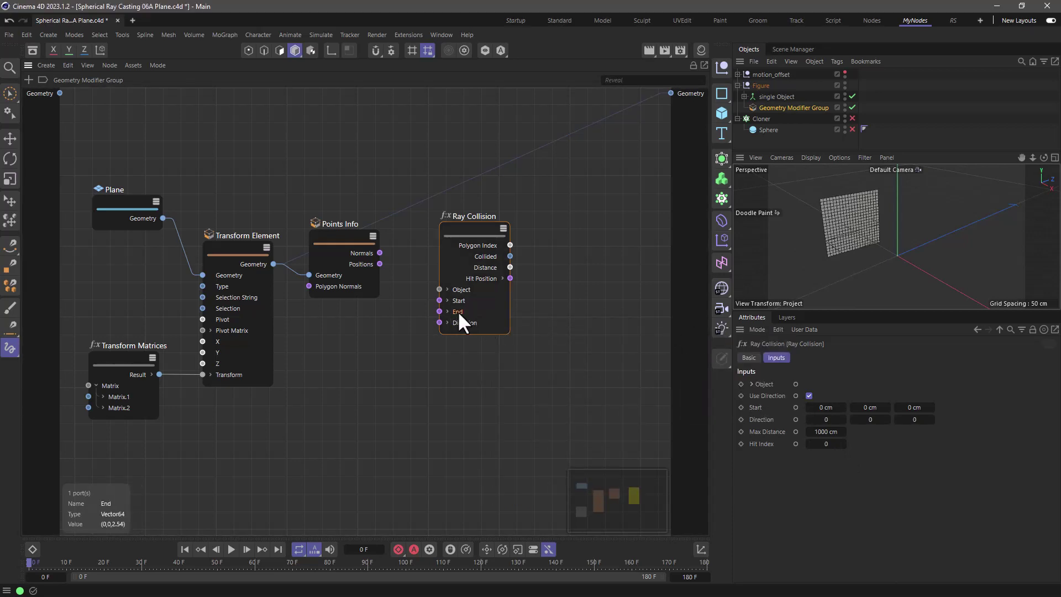
key("Delete")
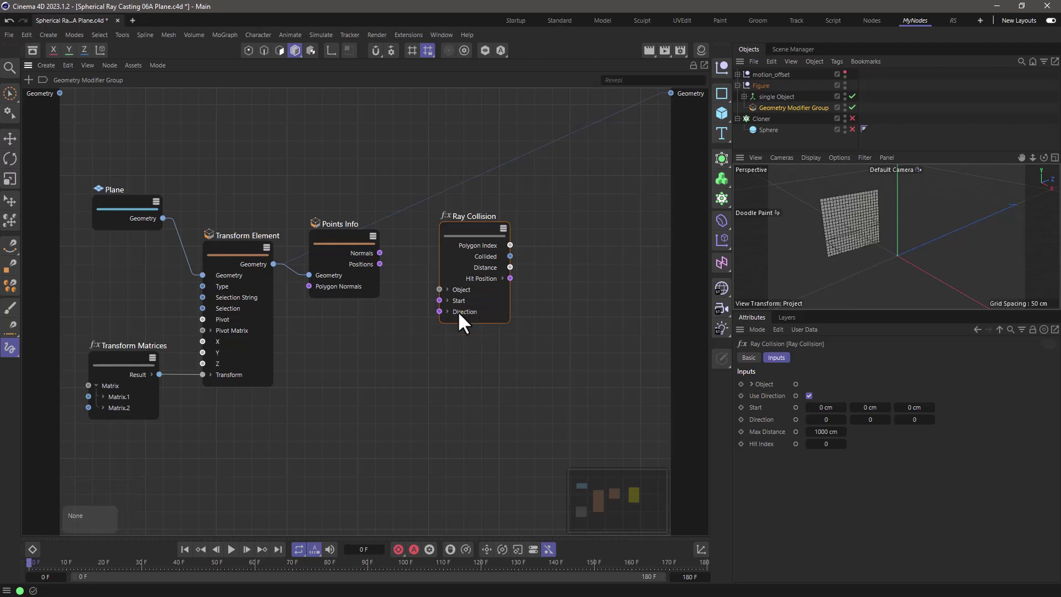
Step: Turn Use Direction off and show all Ray Collision inputs, including Start and End
left_click(492, 300)
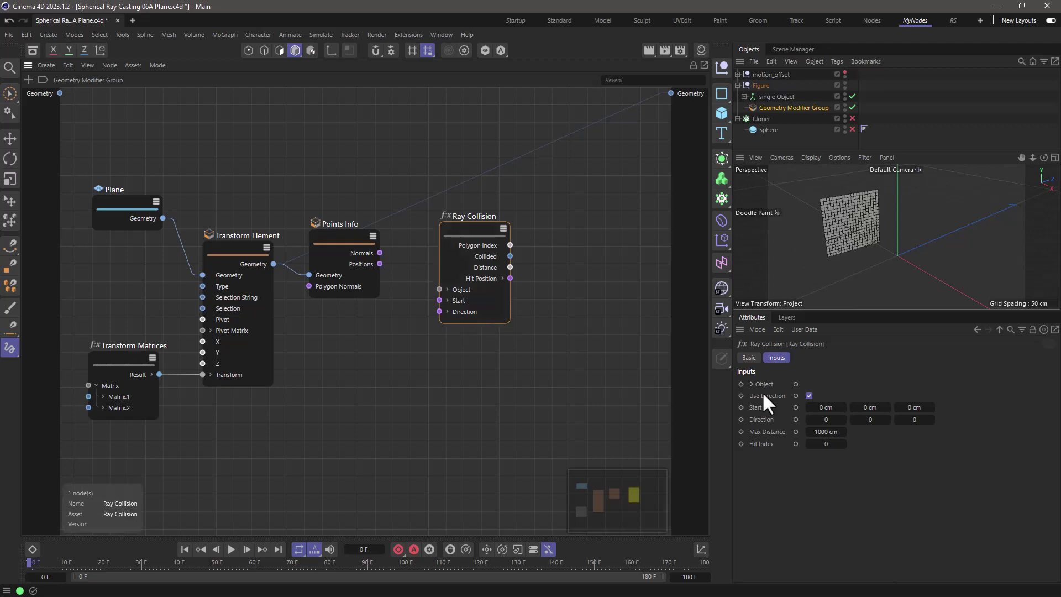
left_click(808, 394)
right_click(486, 303)
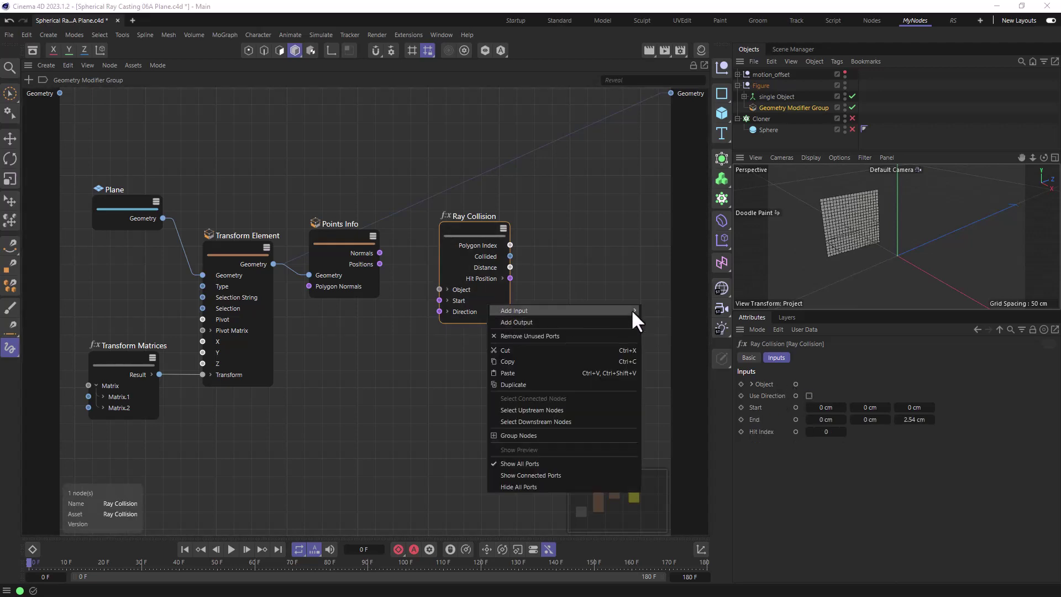
left_click(658, 312)
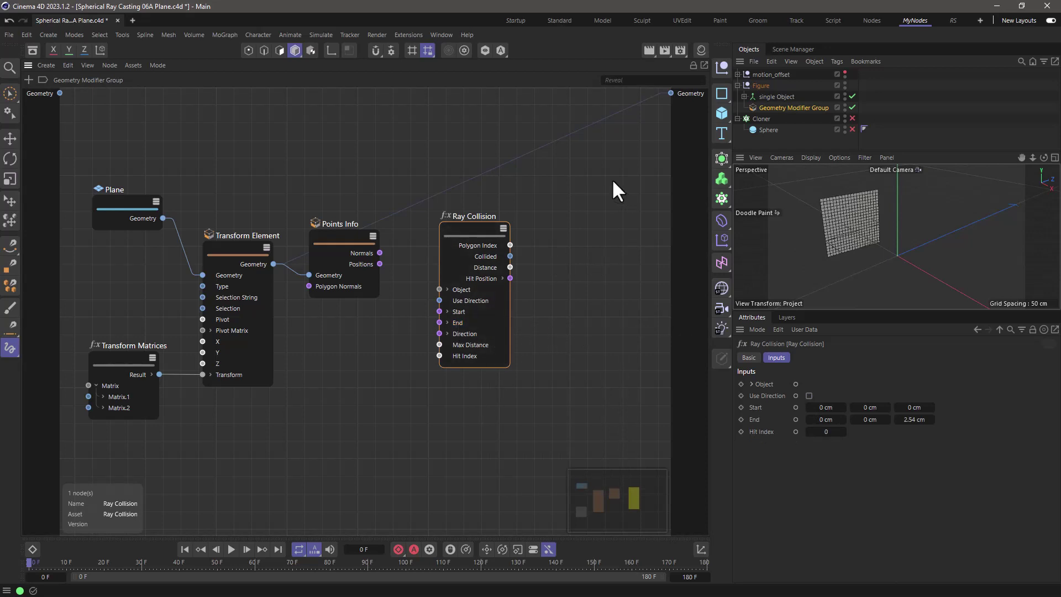
key("shift+c")
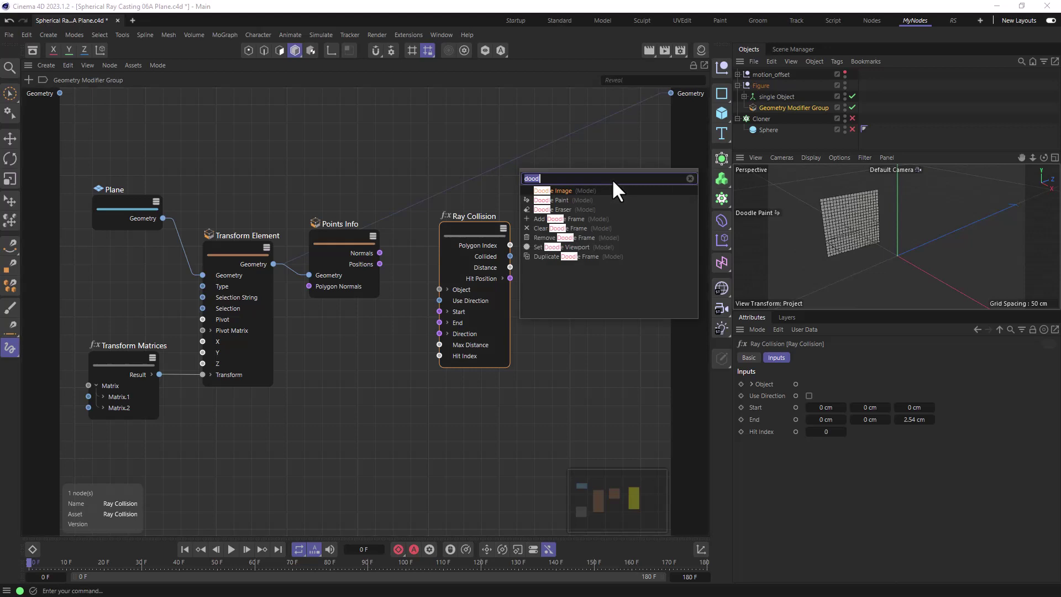
Step: Activate the Doodle Paint tool and pin its command for quick access
left_click(525, 199)
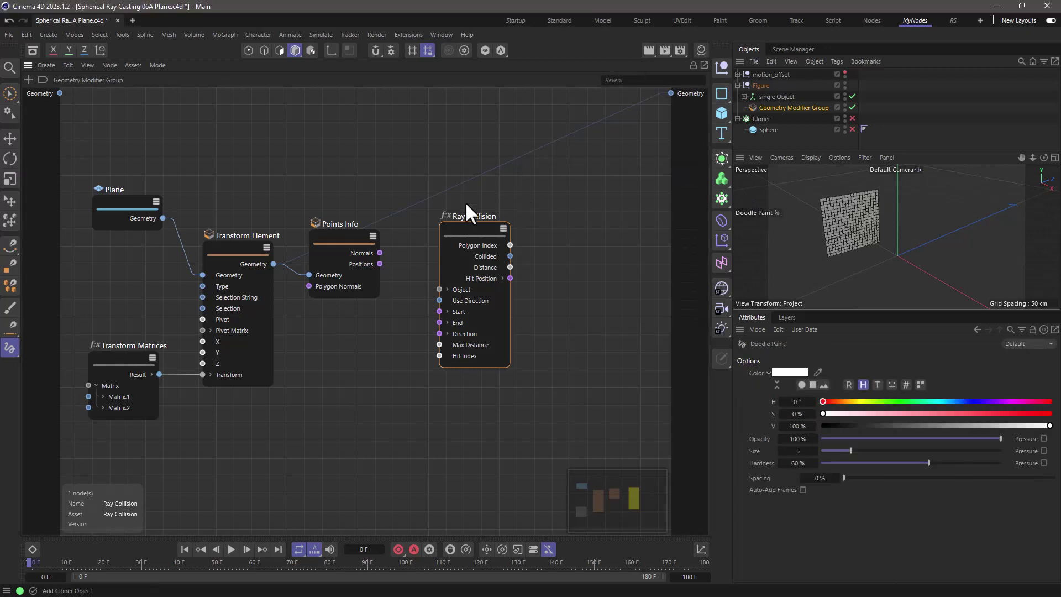
key("shift+c")
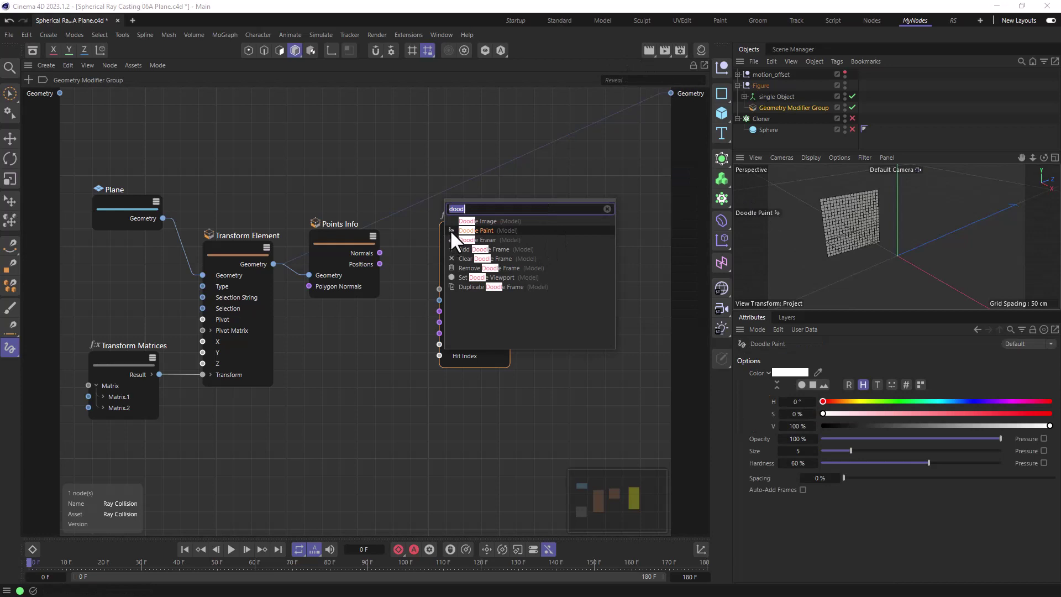
left_click_drag(449, 230, 638, 49)
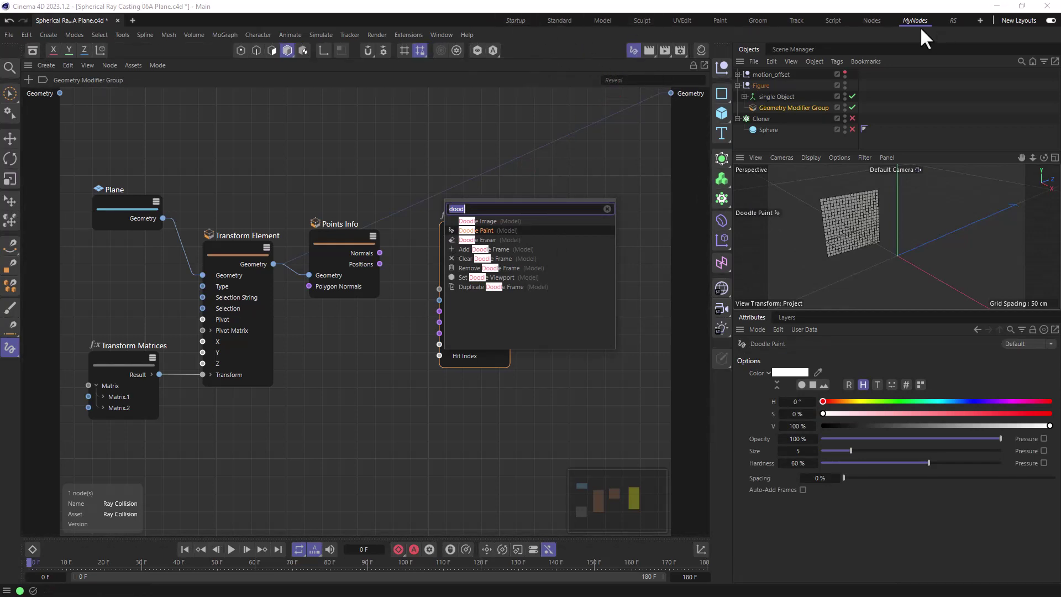
left_click(635, 51)
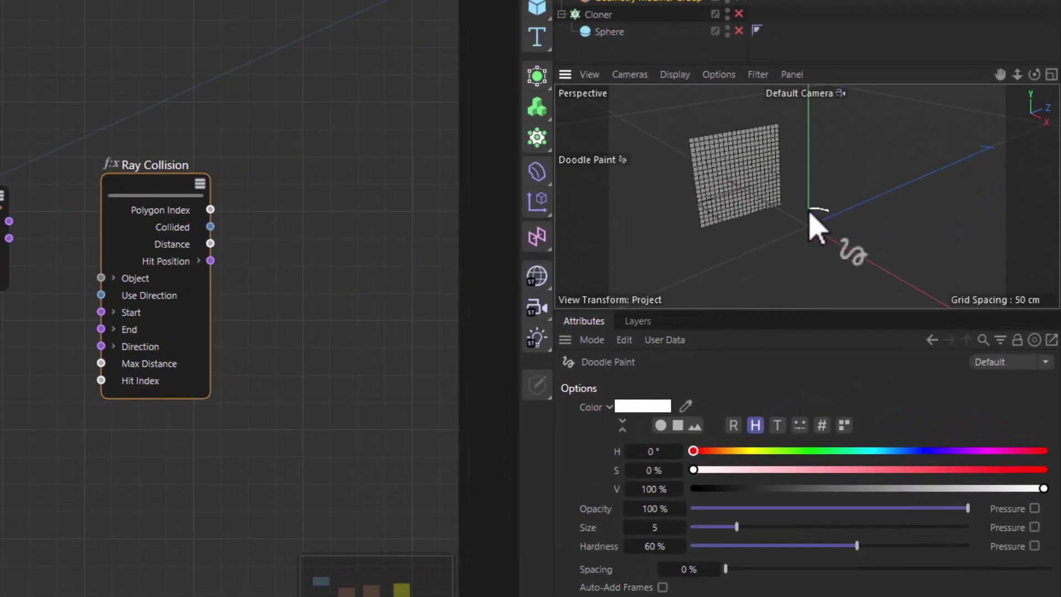
Step: Doodle a white circle near the origin and a ray passing through it in the viewport
left_click_drag(909, 245, 893, 267)
mouse_move(808, 253)
left_mouse_down()
mouse_move(841, 226)
mouse_move(825, 209)
left_mouse_up()
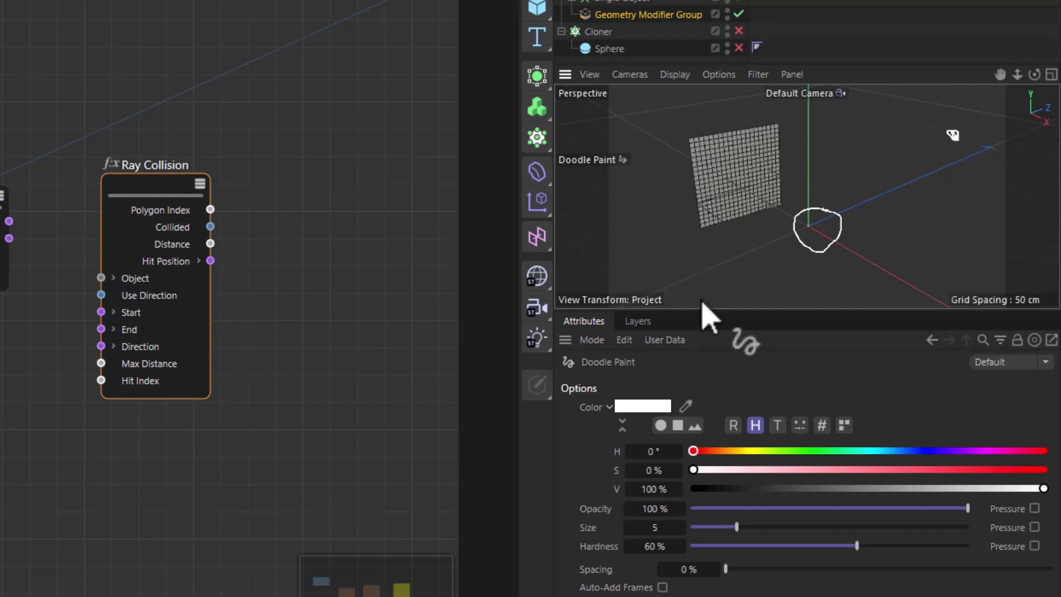
left_click_drag(710, 285, 708, 284)
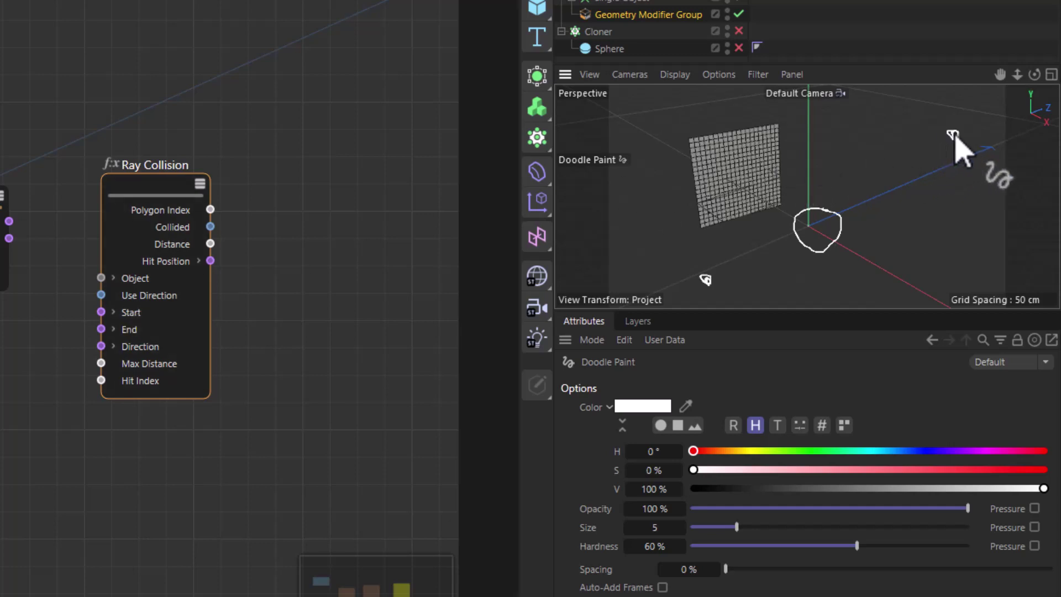
left_click_drag(954, 137, 706, 279)
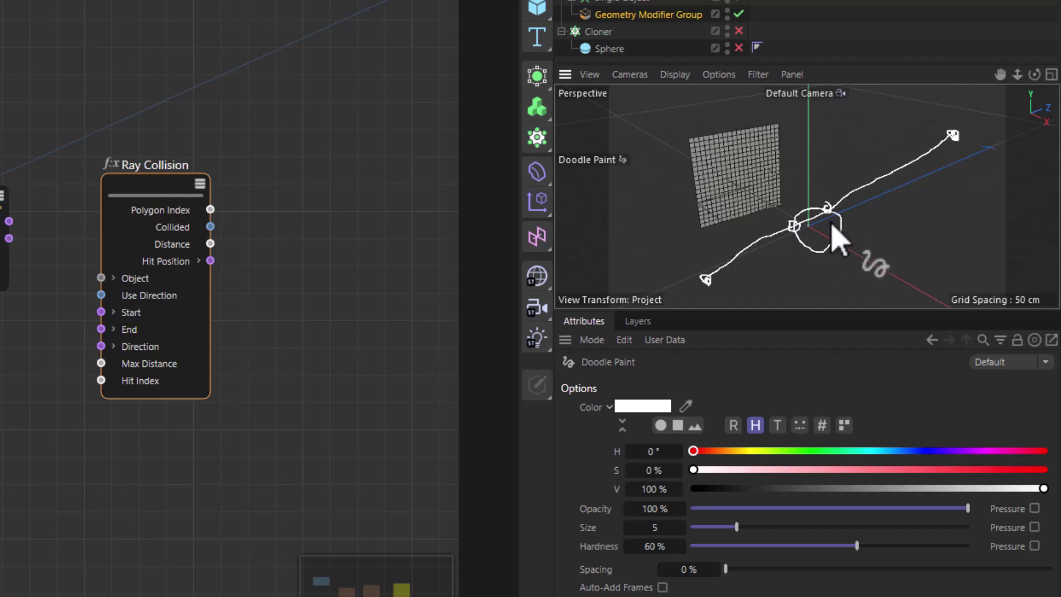
left_click(182, 244)
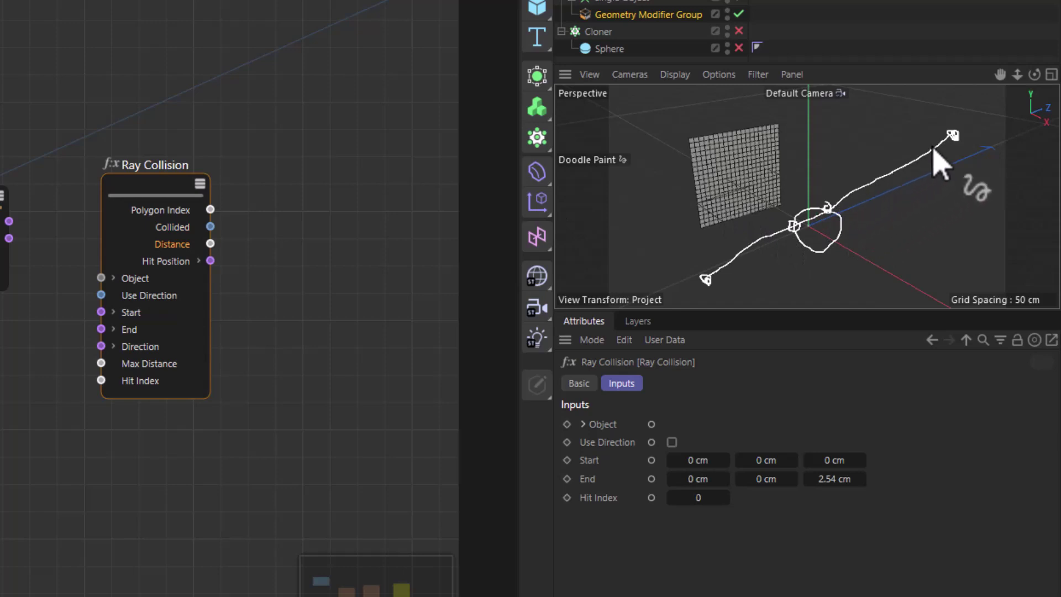
left_click_drag(858, 164, 867, 162)
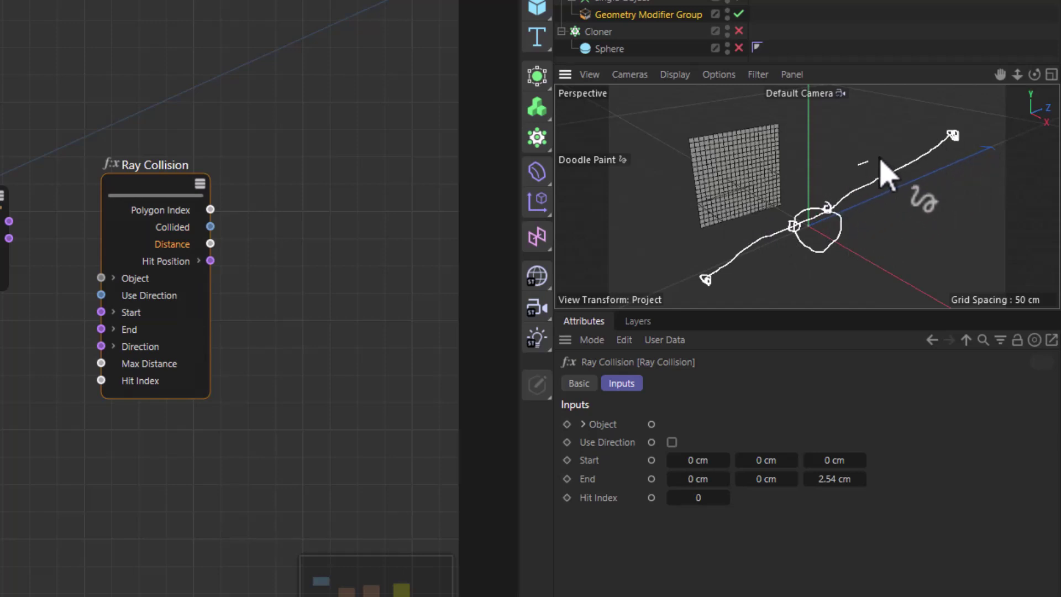
mouse_move(942, 147)
left_mouse_down()
mouse_move(841, 158)
mouse_move(825, 207)
left_mouse_up()
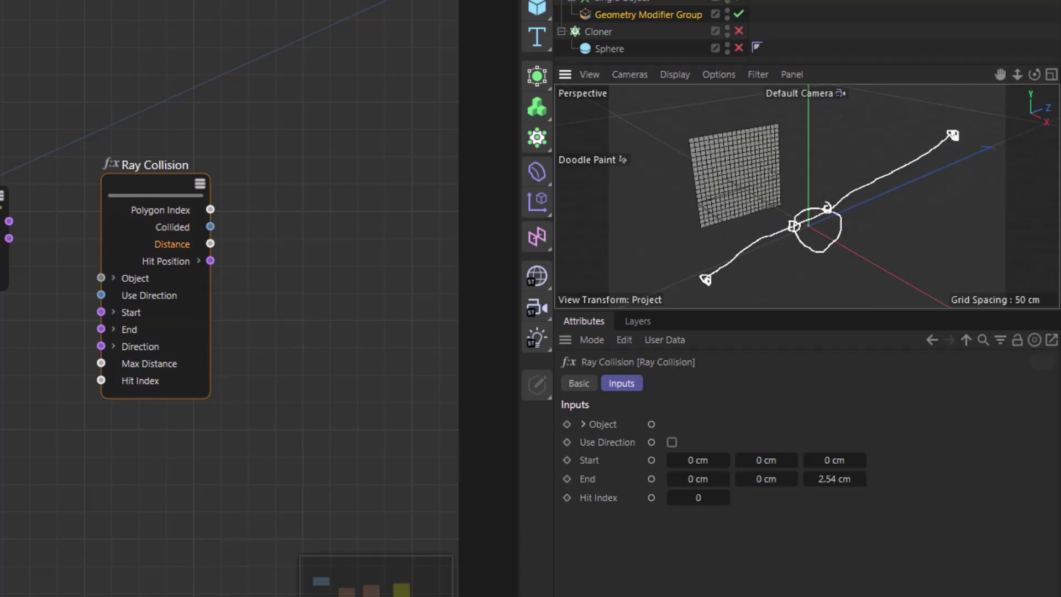
Step: Doodle a green line alongside the ray and a blue stroke down toward the circle
left_click(778, 450)
left_click(989, 470)
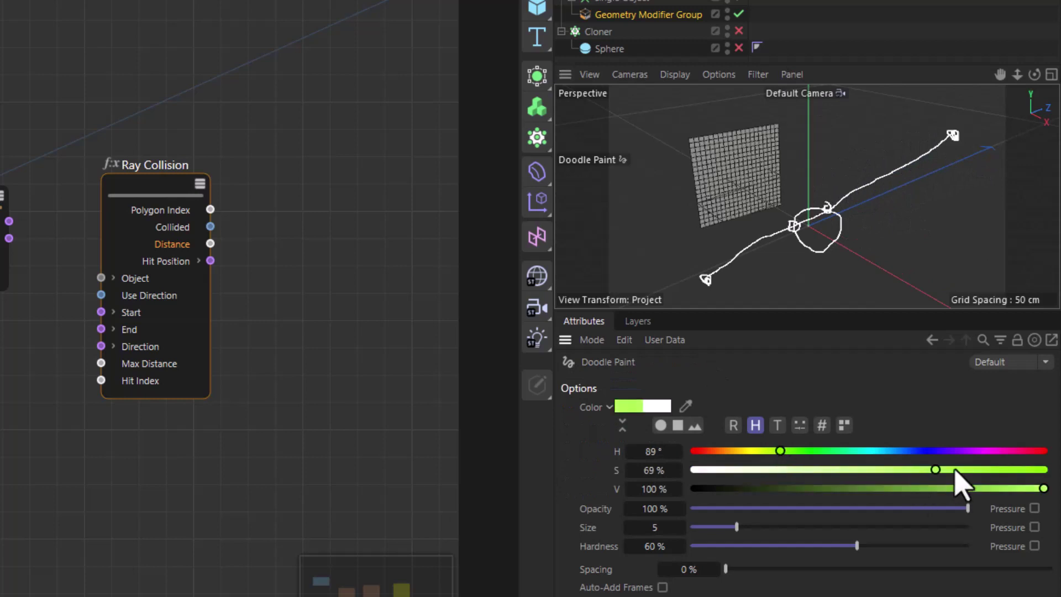
left_click_drag(818, 191, 936, 129)
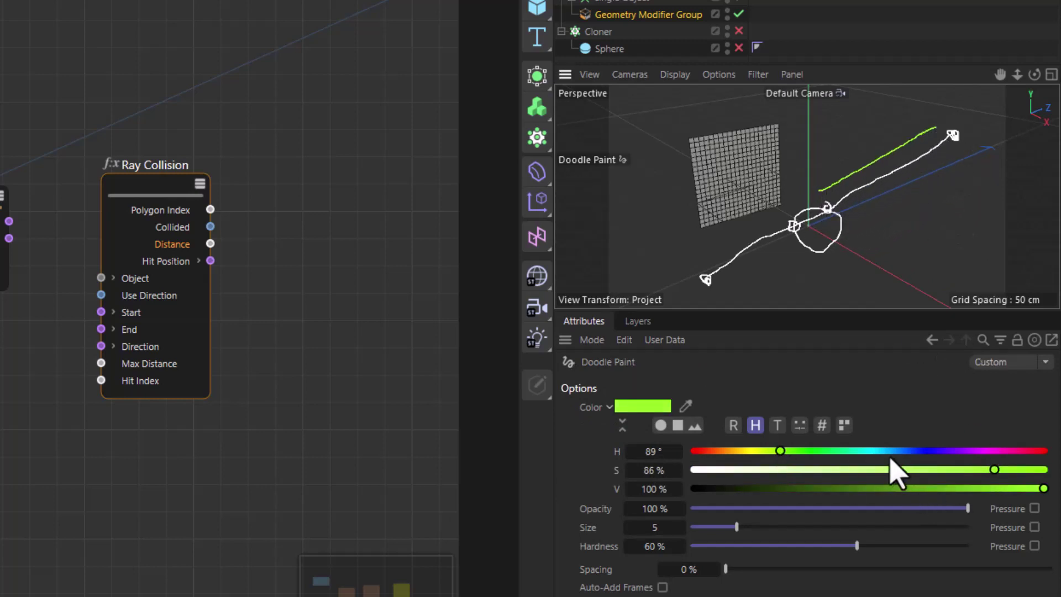
left_click(888, 450)
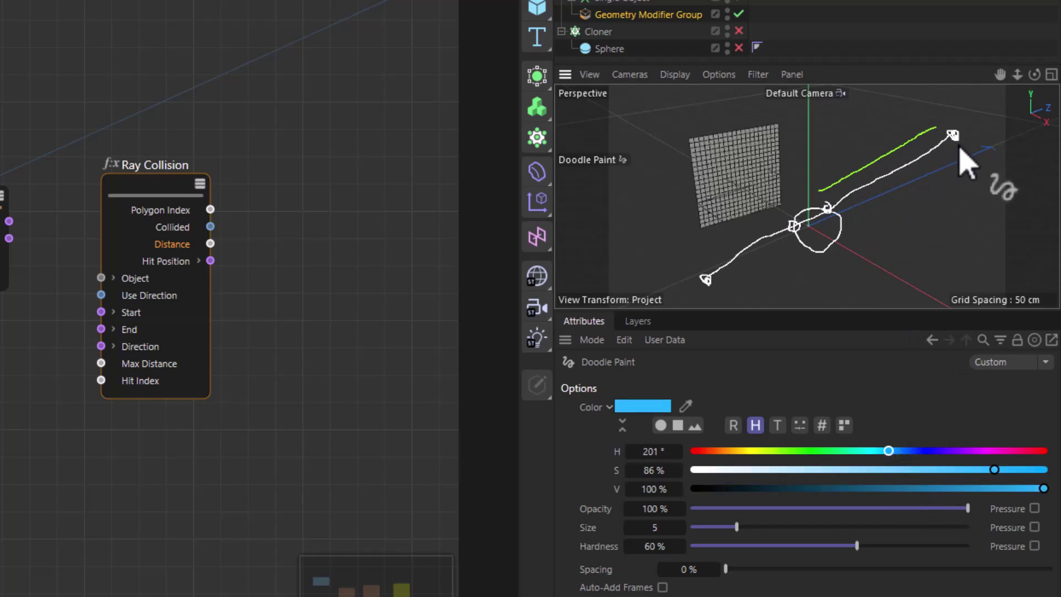
left_click_drag(959, 148, 802, 239)
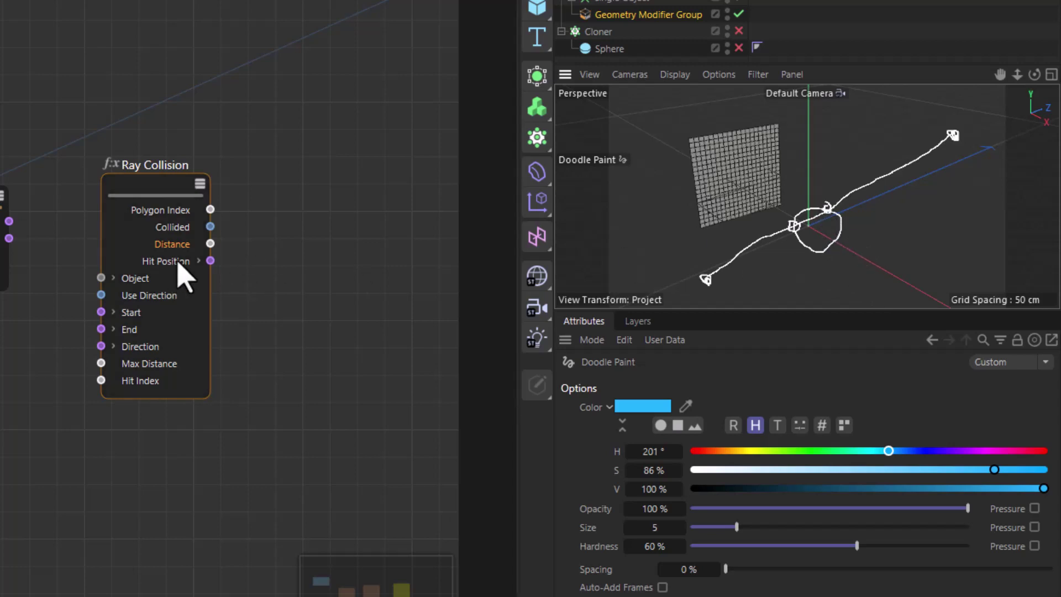
Step: Show all output ports on the Ray Collision node
right_click(196, 298)
mouse_move(414, 293)
left_click(444, 310)
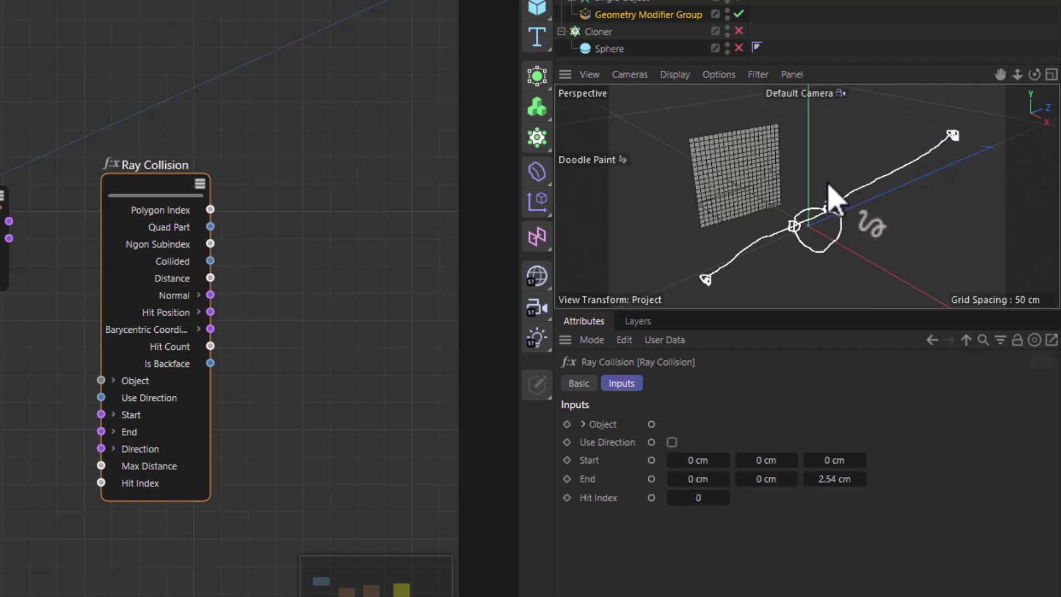
Step: Add a small blue arc and tick near the circle, plus a white looping path
left_click_drag(826, 183, 834, 214)
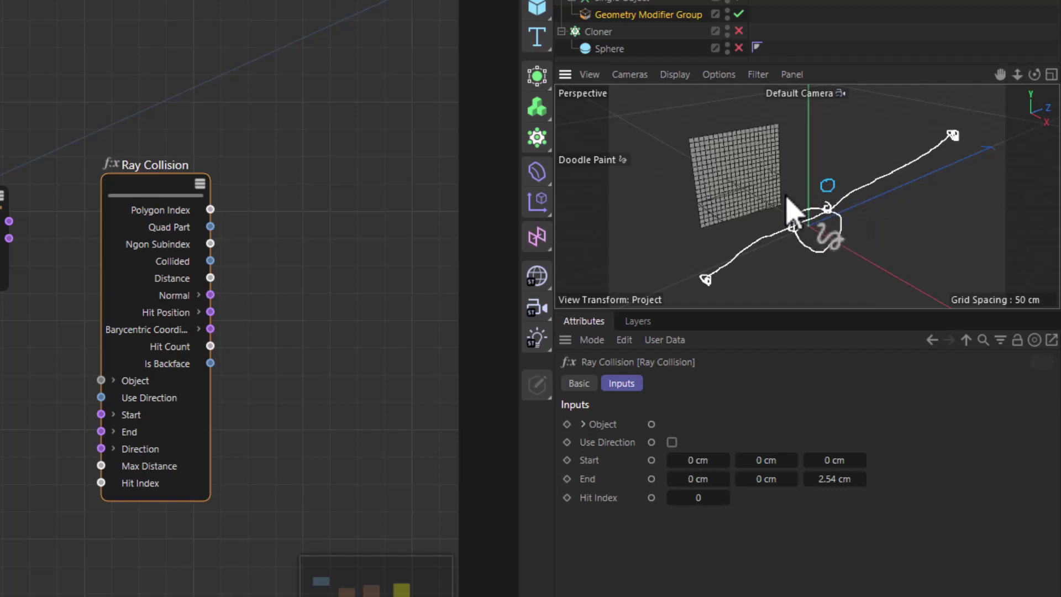
left_click_drag(786, 198, 790, 210)
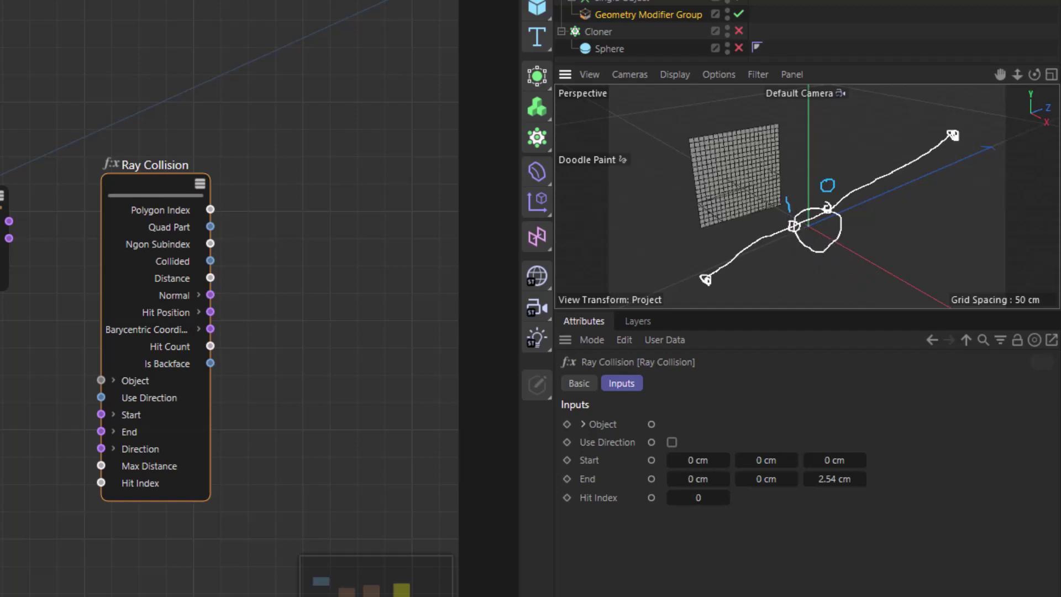
left_click_drag(768, 470, 694, 470)
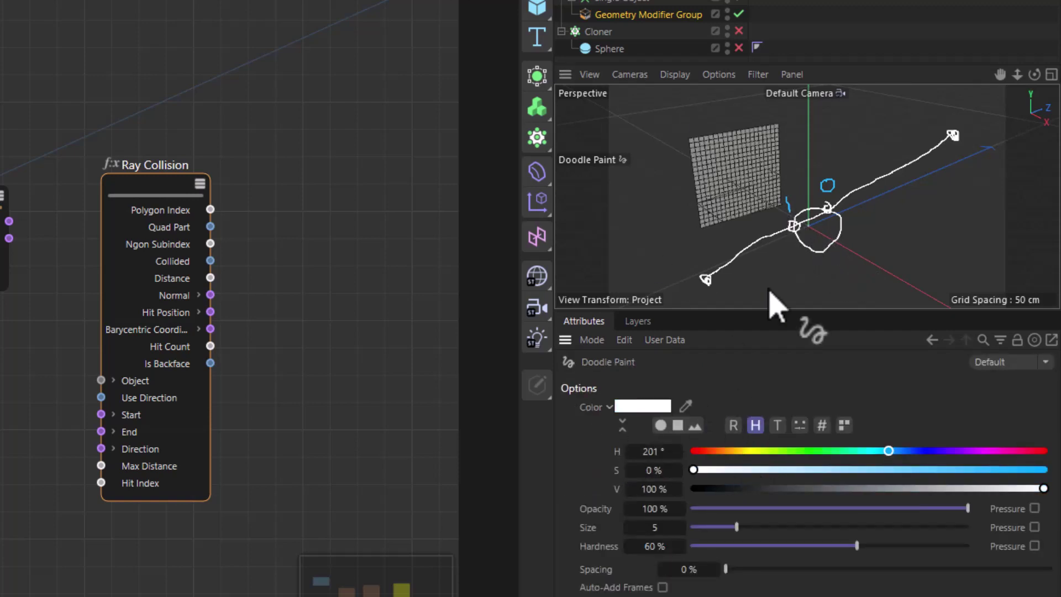
mouse_move(796, 242)
left_mouse_down()
mouse_move(756, 234)
mouse_move(751, 249)
mouse_move(767, 270)
mouse_move(758, 283)
mouse_move(746, 262)
mouse_move(723, 256)
mouse_move(750, 280)
mouse_move(804, 284)
mouse_move(817, 259)
mouse_move(787, 247)
left_mouse_up()
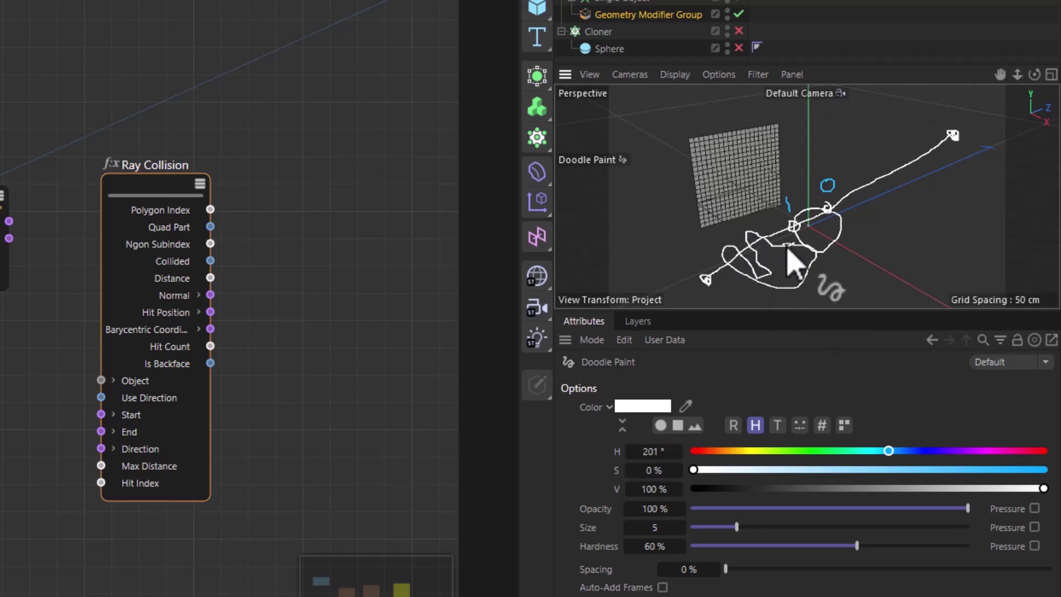
Step: Write the numbers 2 and 1 on the sketch in magenta
left_click(984, 450)
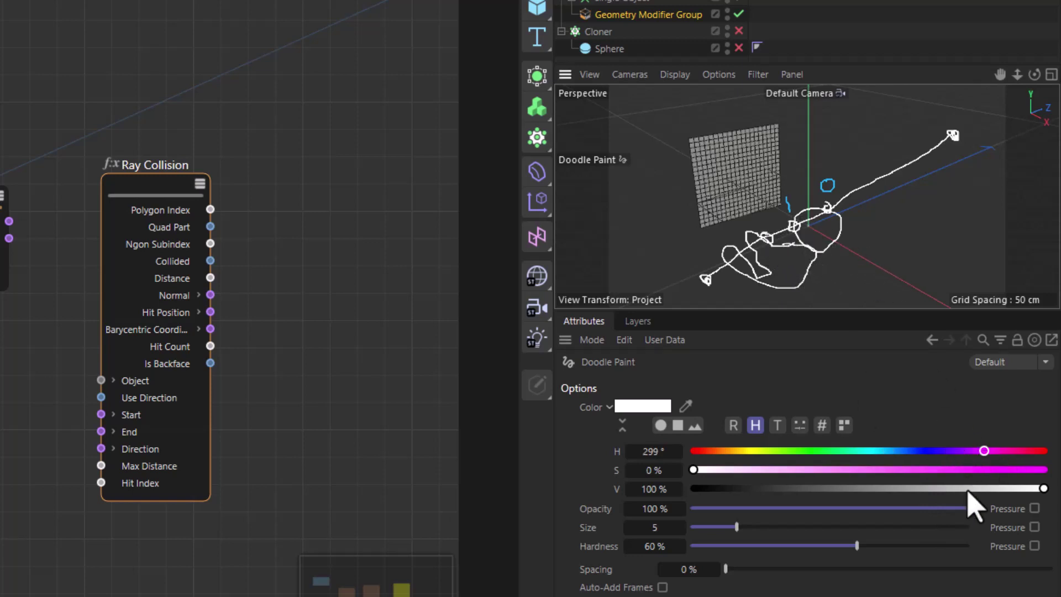
left_click_drag(824, 470, 1025, 469)
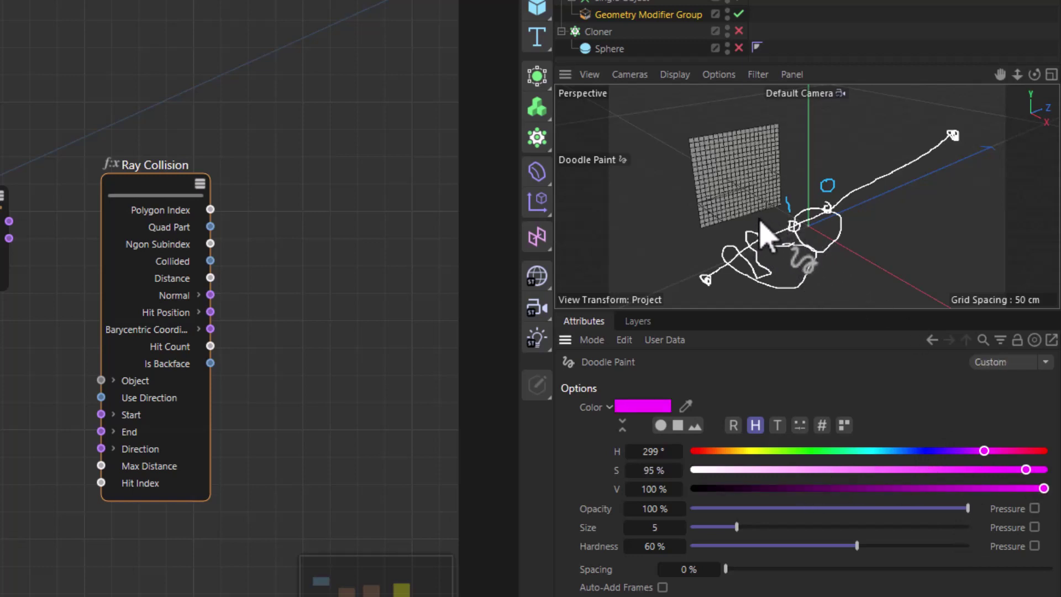
left_click_drag(763, 220, 780, 229)
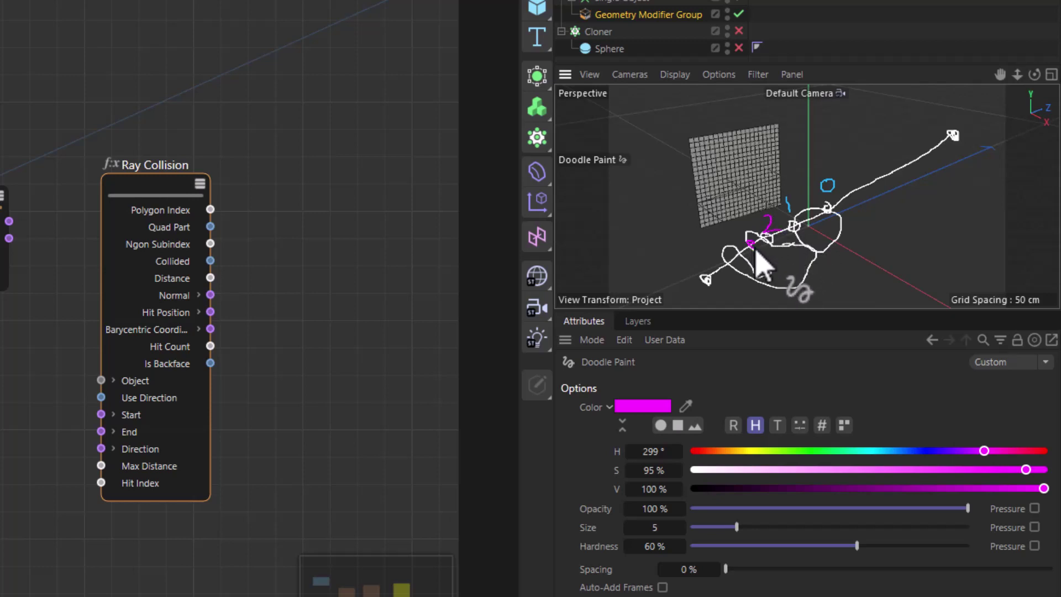
left_click_drag(736, 222, 735, 252)
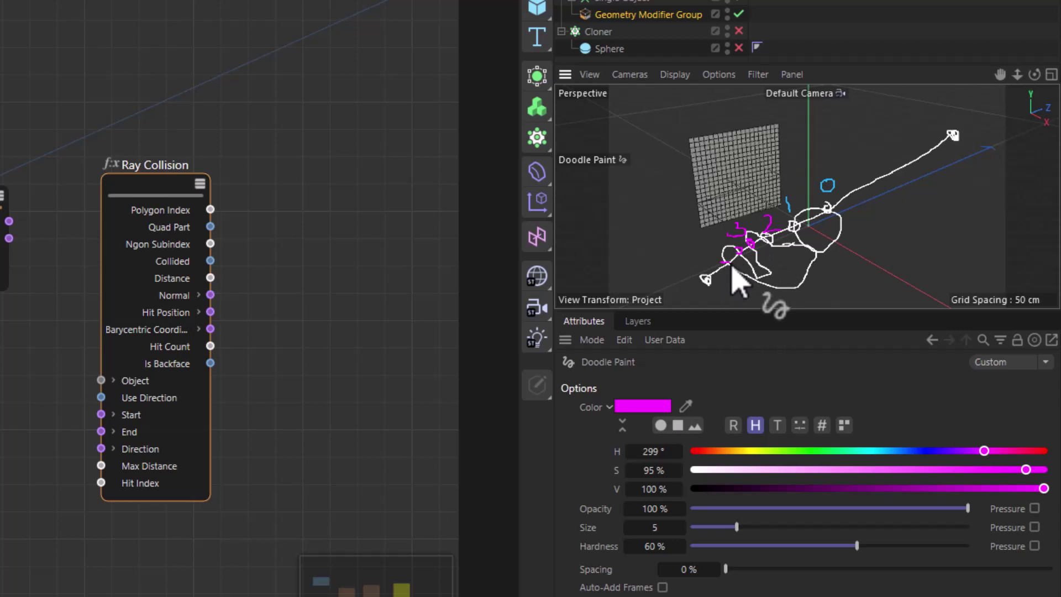
Step: Nudge the Ray Collision node up and right and show its inputs
left_click_drag(133, 189, 144, 177)
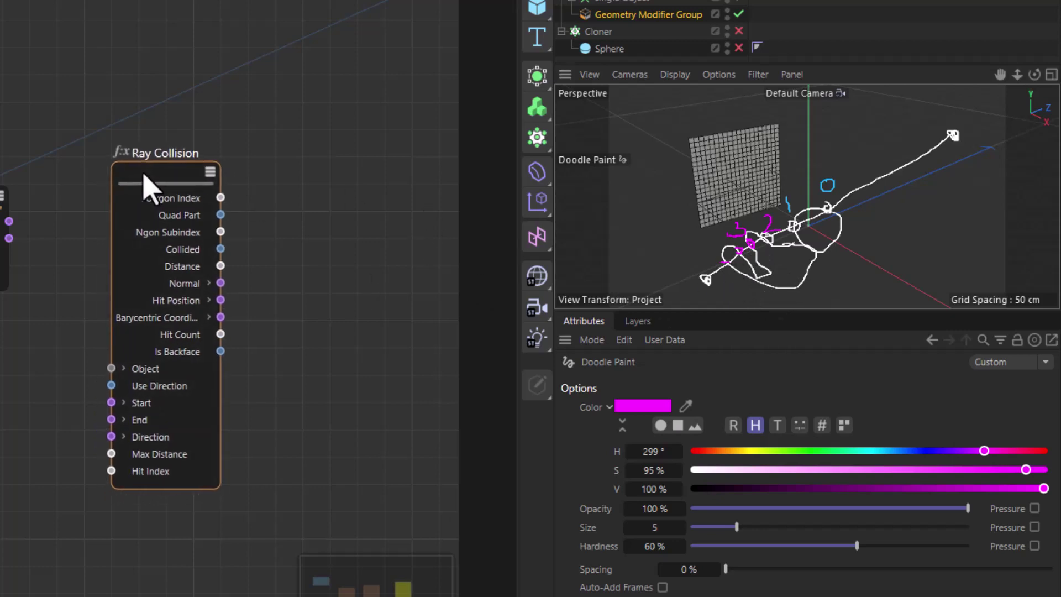
left_click(145, 185)
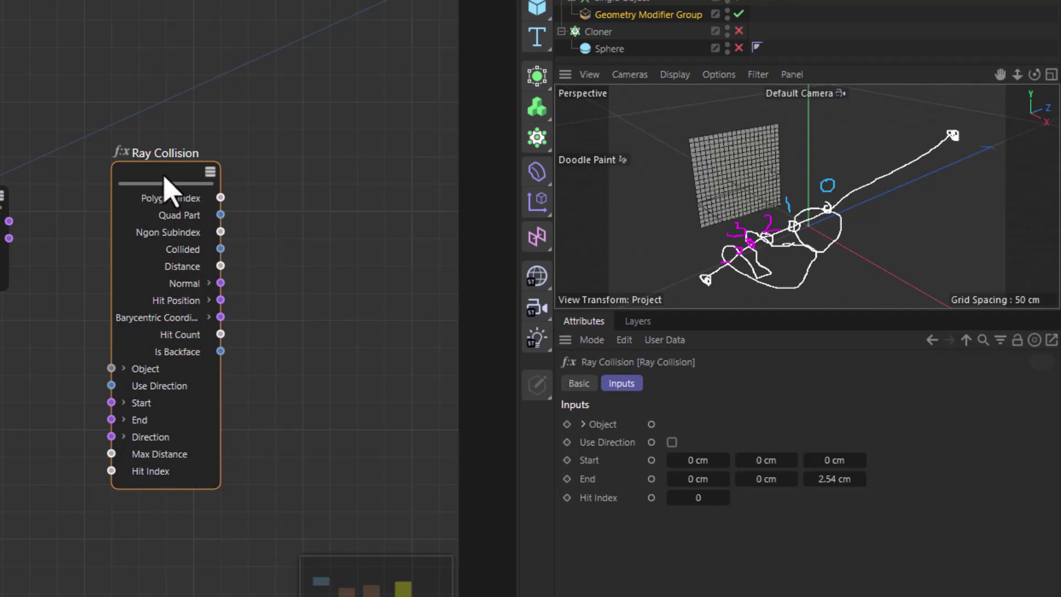
left_click_drag(162, 176, 166, 173)
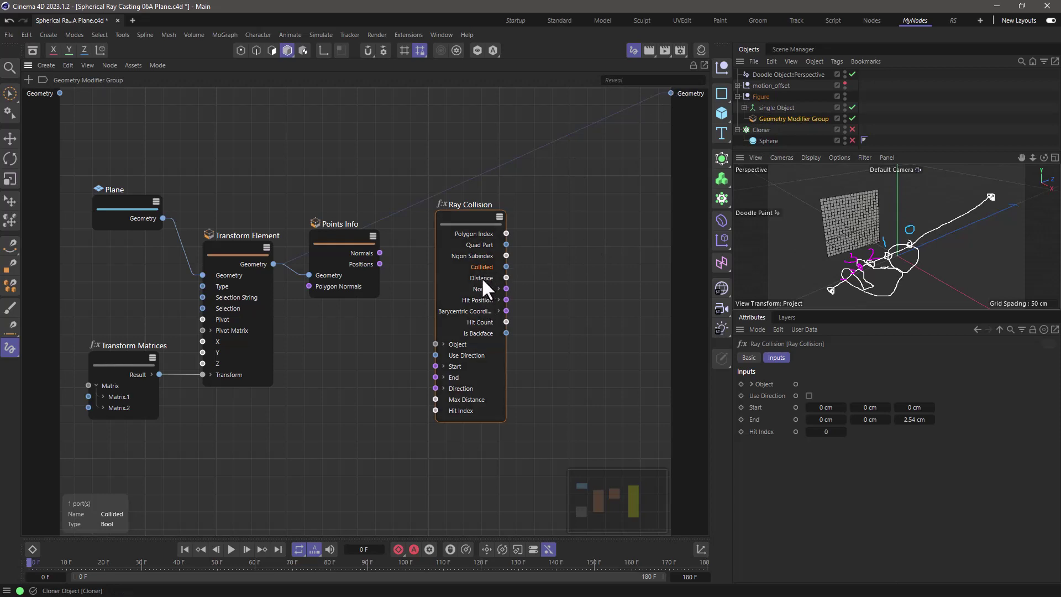
Step: Delete Ray Collision's extra outputs: Distance, Normal, Barycentric Coordinates, Hit Count, Is Backface, Ngon Subindex, Quad Part, Polygon Index
key("Delete")
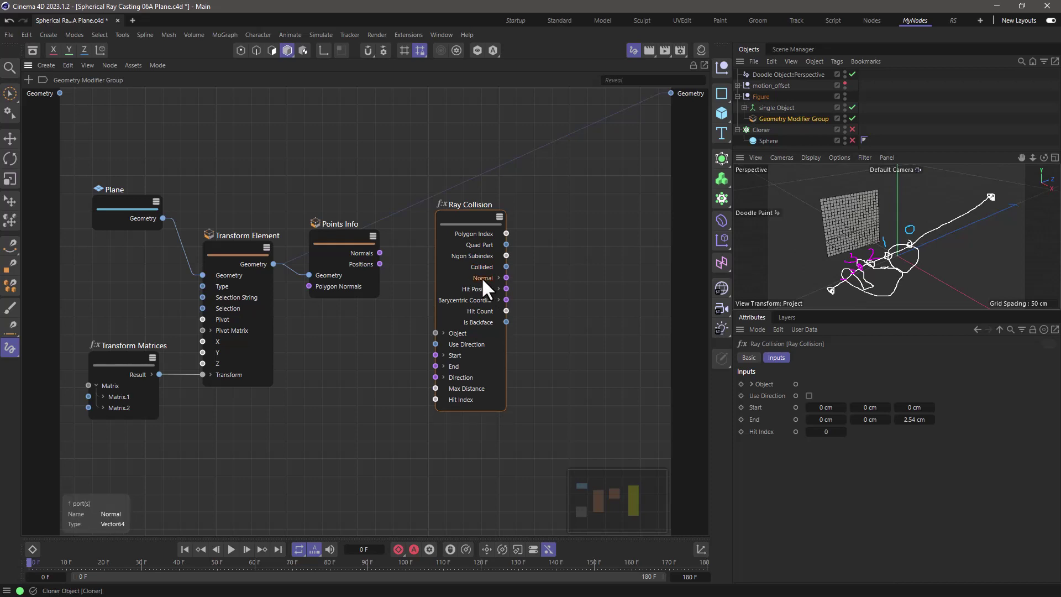
key("Delete")
left_click(479, 278)
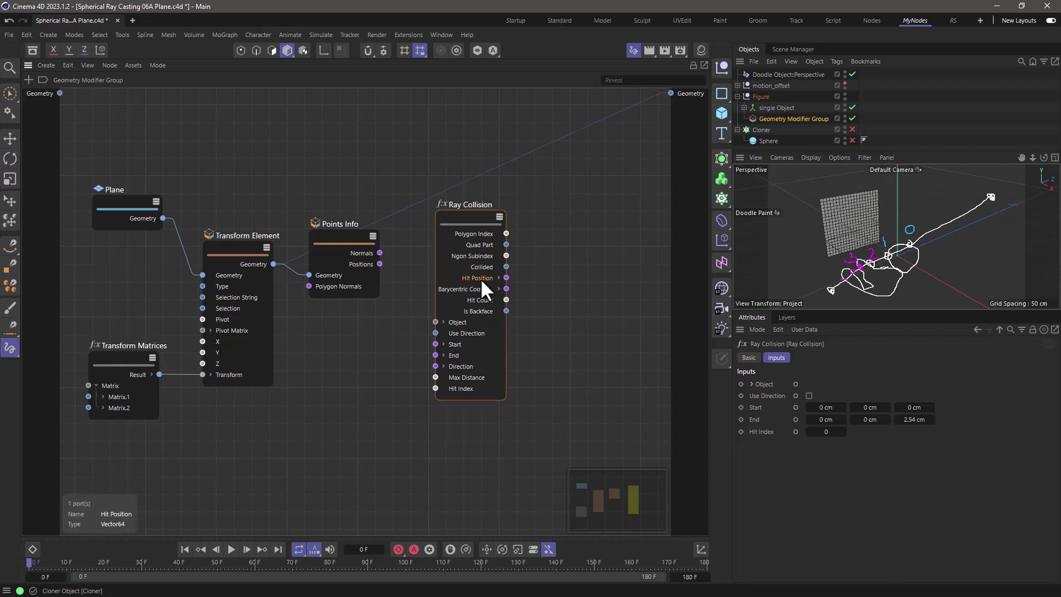
key("Delete")
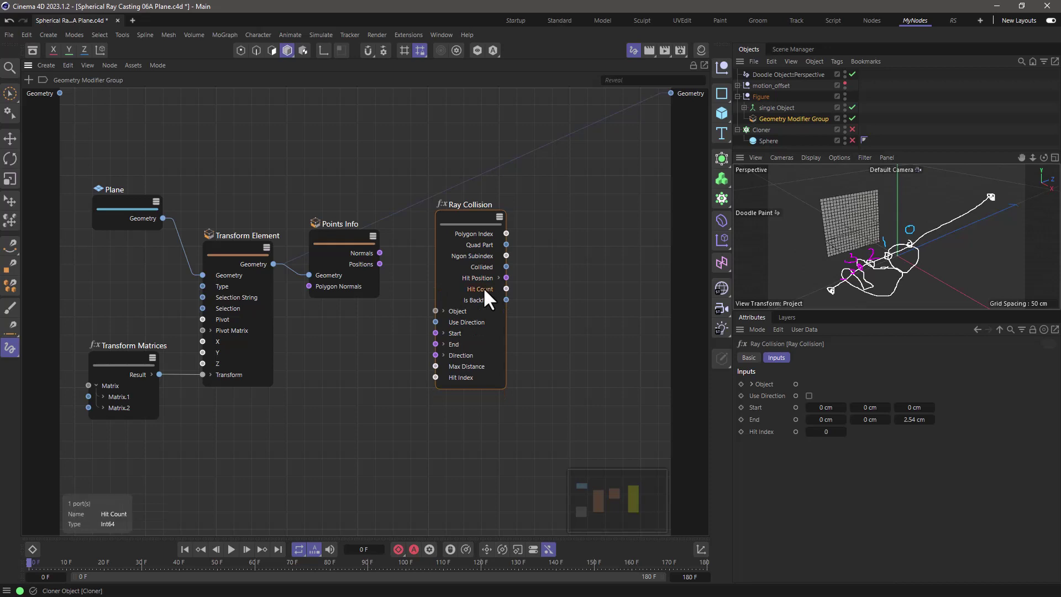
key("Delete")
left_click(483, 287)
key("Delete")
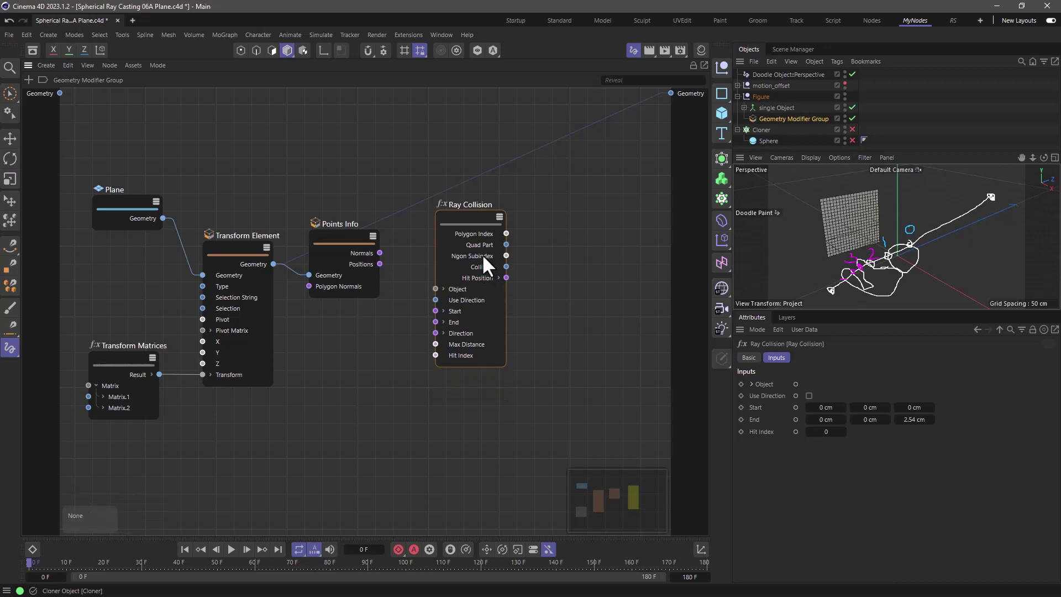
left_click(482, 254)
key("Delete")
left_click(482, 241)
key("Delete")
left_click(483, 231)
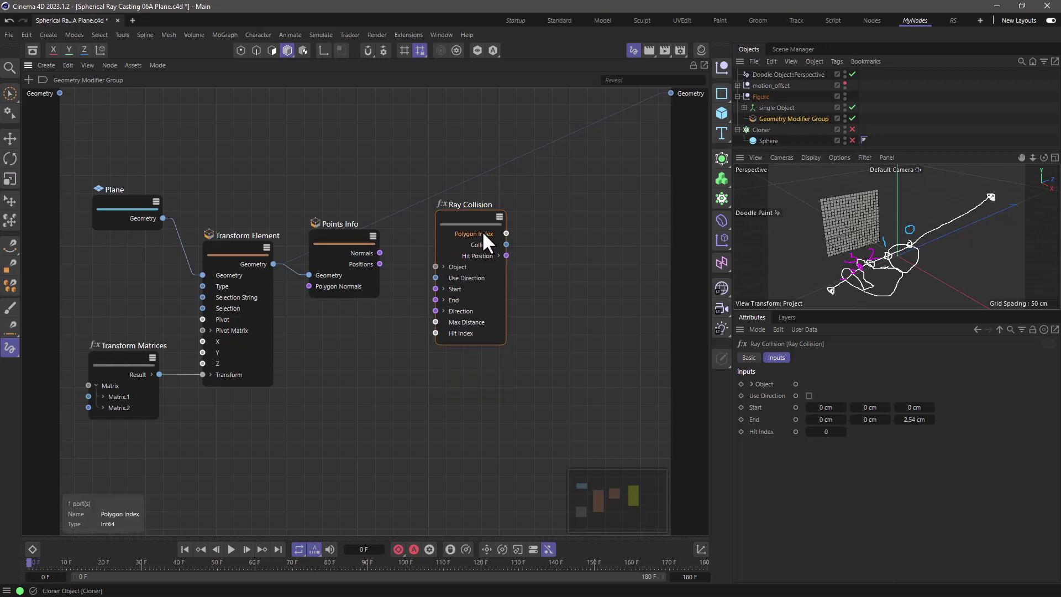
key("Delete")
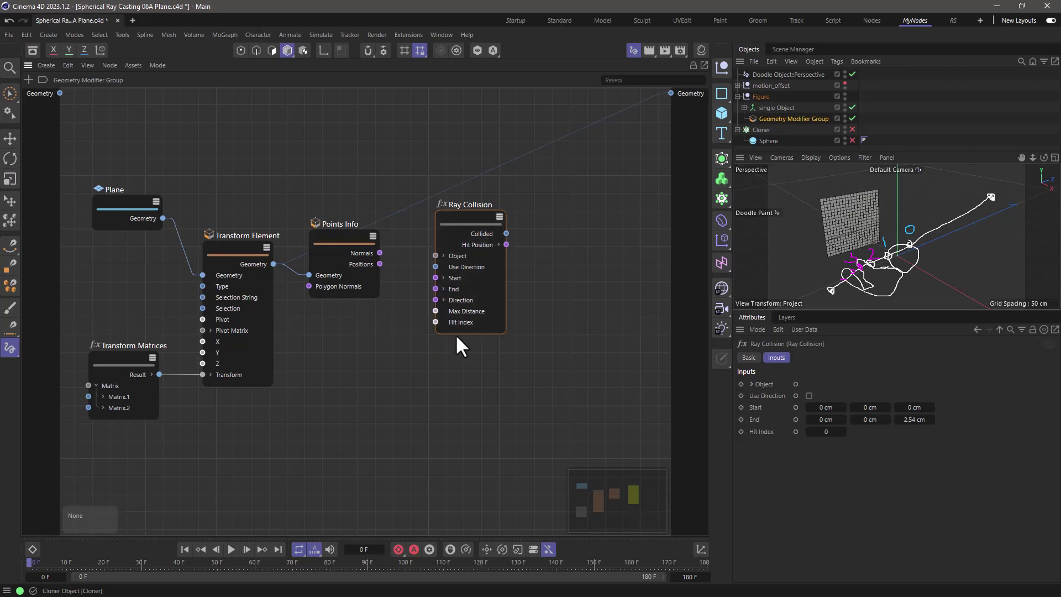
Step: Switch Ray Collision to direction mode, drop End and Use Direction, and expand Object
left_click(489, 293)
left_click(809, 396)
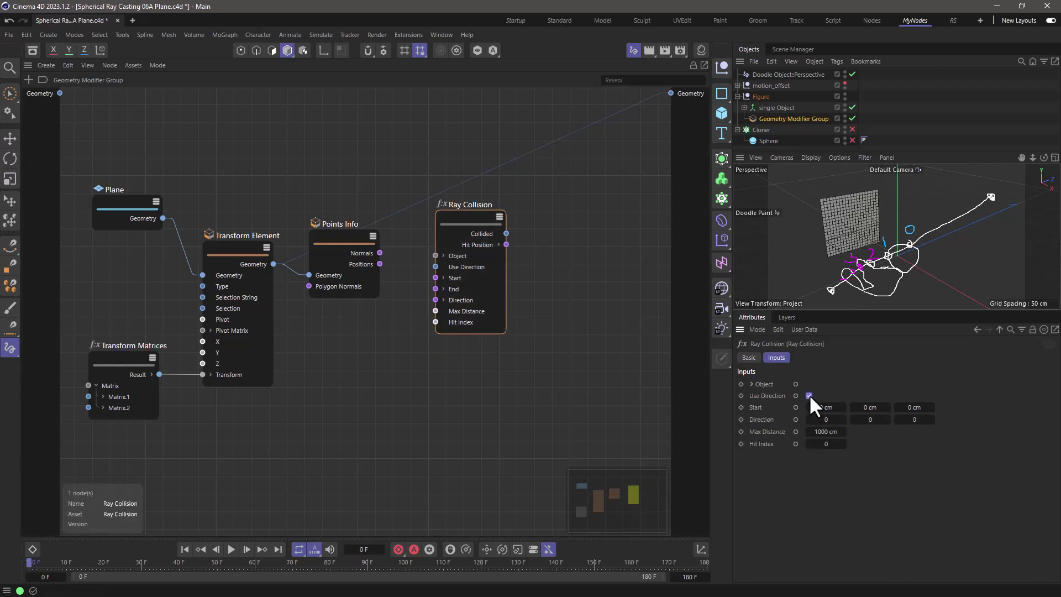
left_click(454, 290)
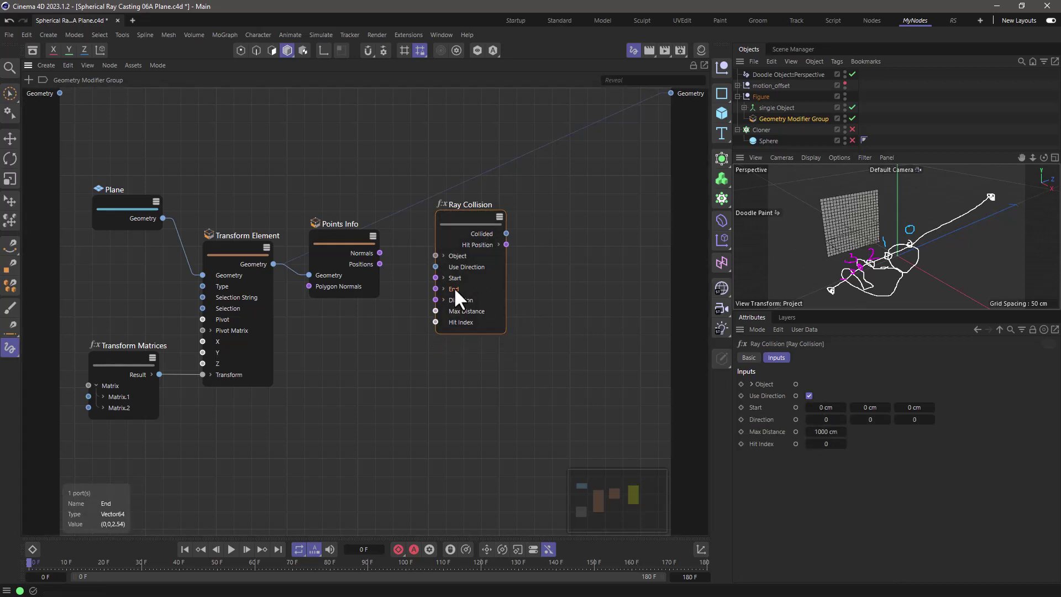
key("Delete")
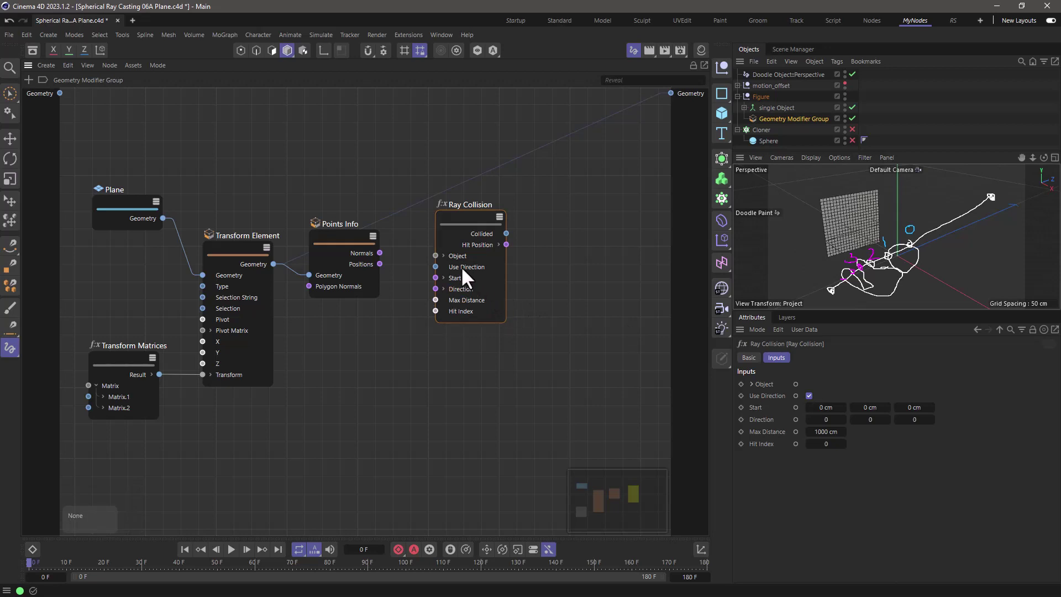
left_click(469, 267)
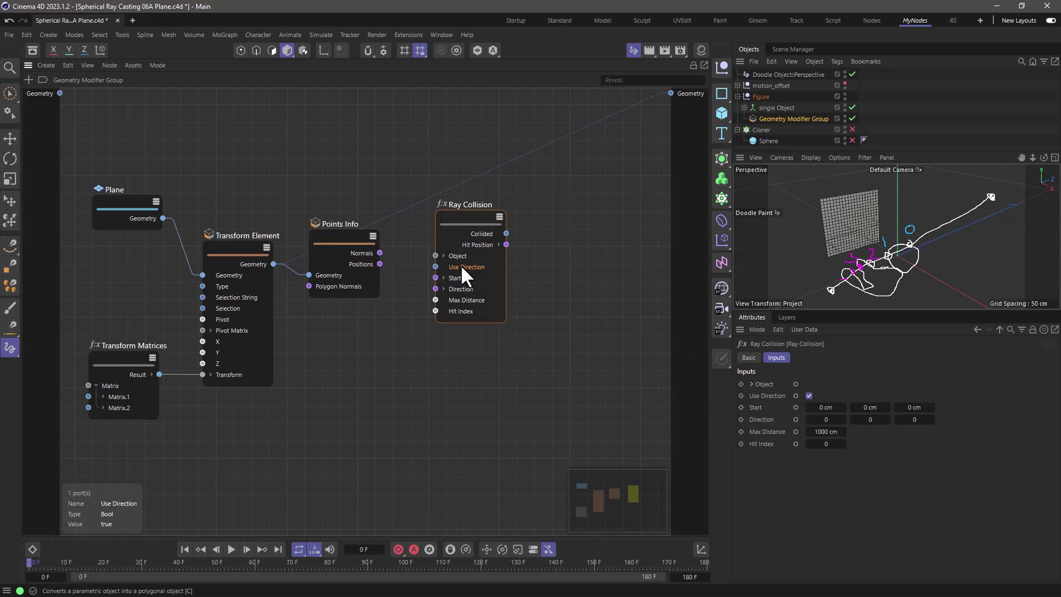
key("Delete")
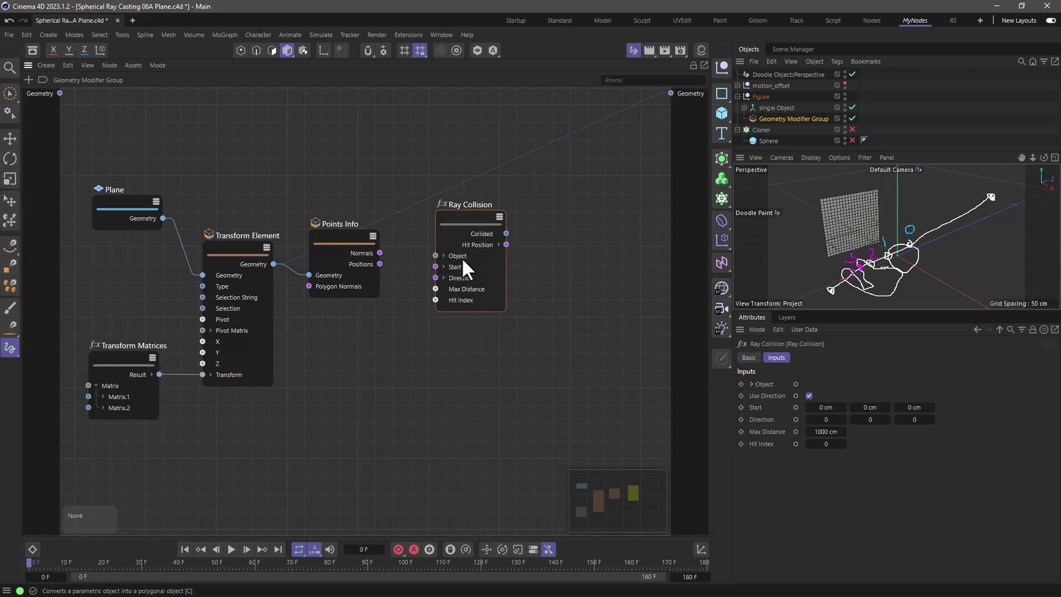
left_click(442, 255)
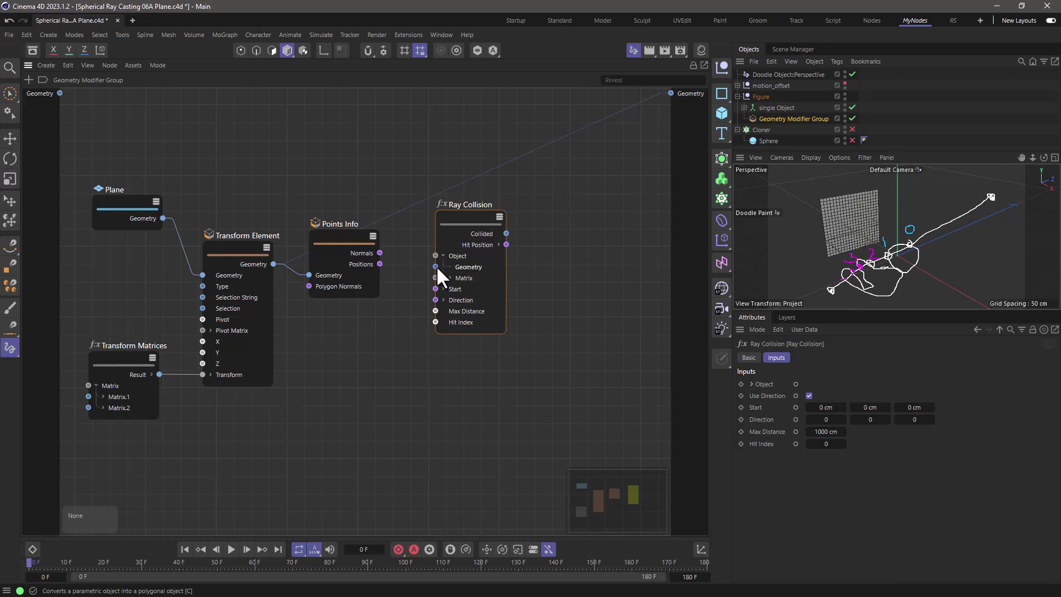
left_click_drag(762, 106, 454, 241)
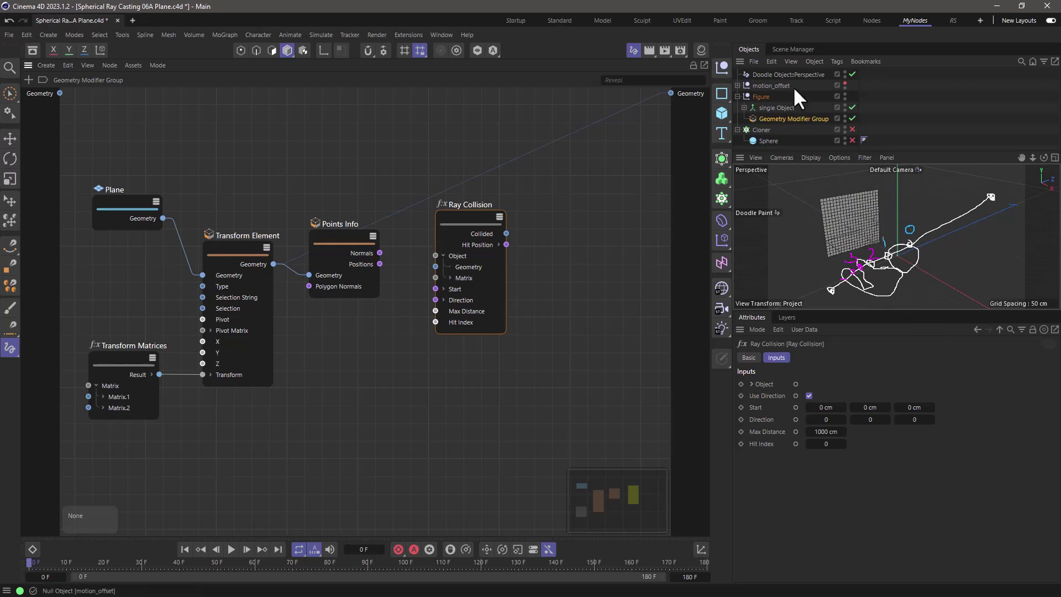
Step: Delete the Doodle Object and toggle visibility, leaving the Geometry Modifier Group enabled
left_click(765, 75)
key("Delete")
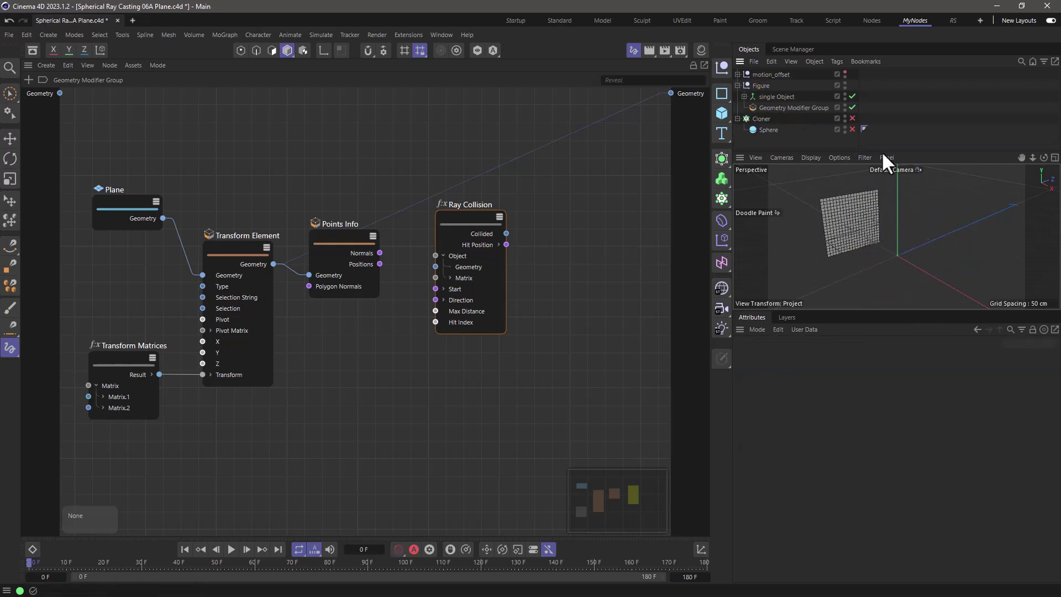
left_click(852, 96)
left_click(851, 106)
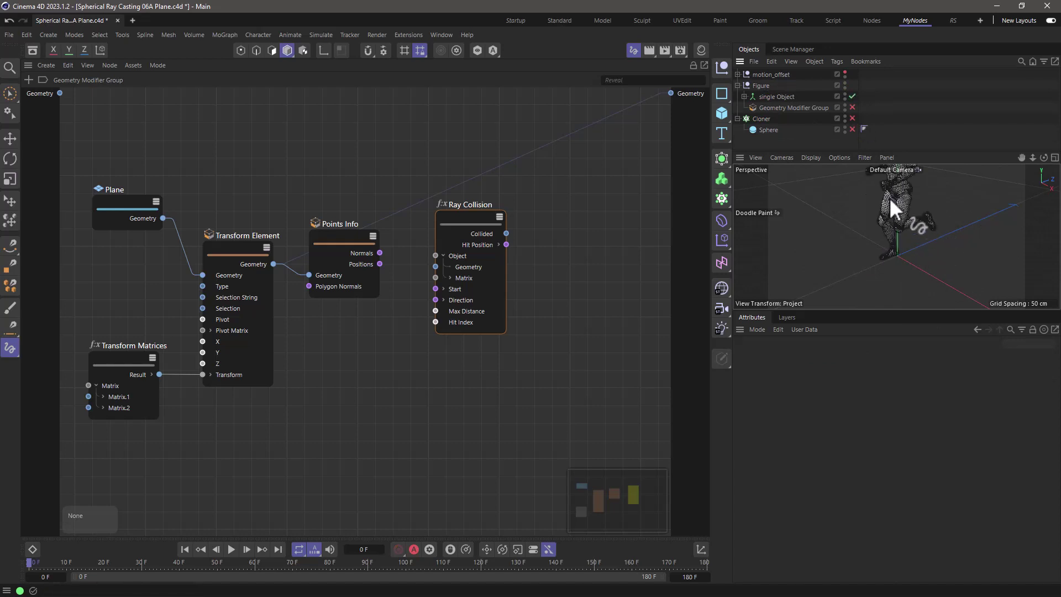
left_click(852, 108)
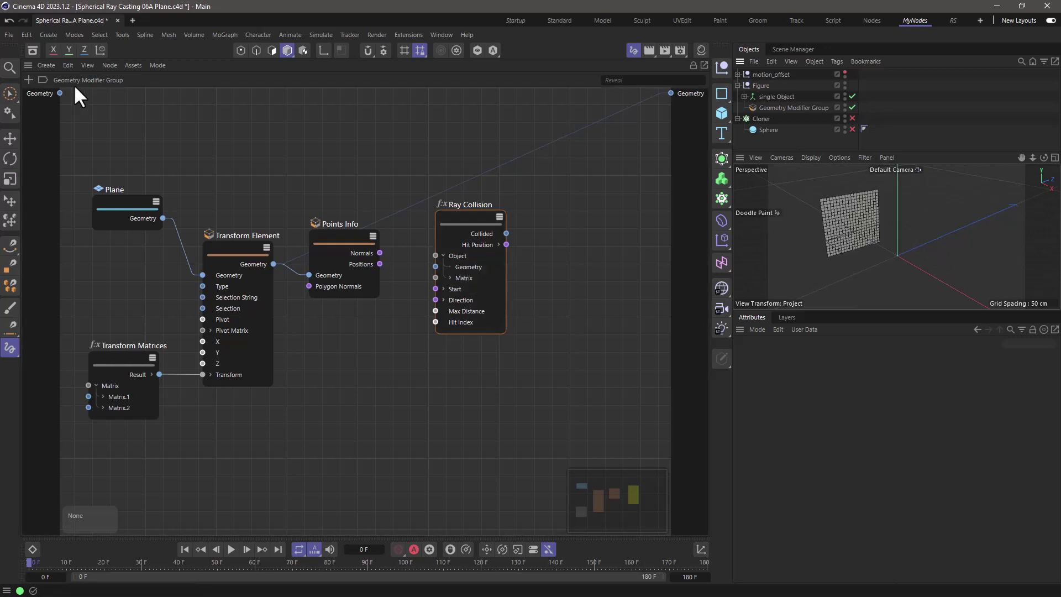
Step: Delete the Max Distance, Hit Index and Matrix inputs from Ray Collision
left_click(764, 107)
left_click(775, 96)
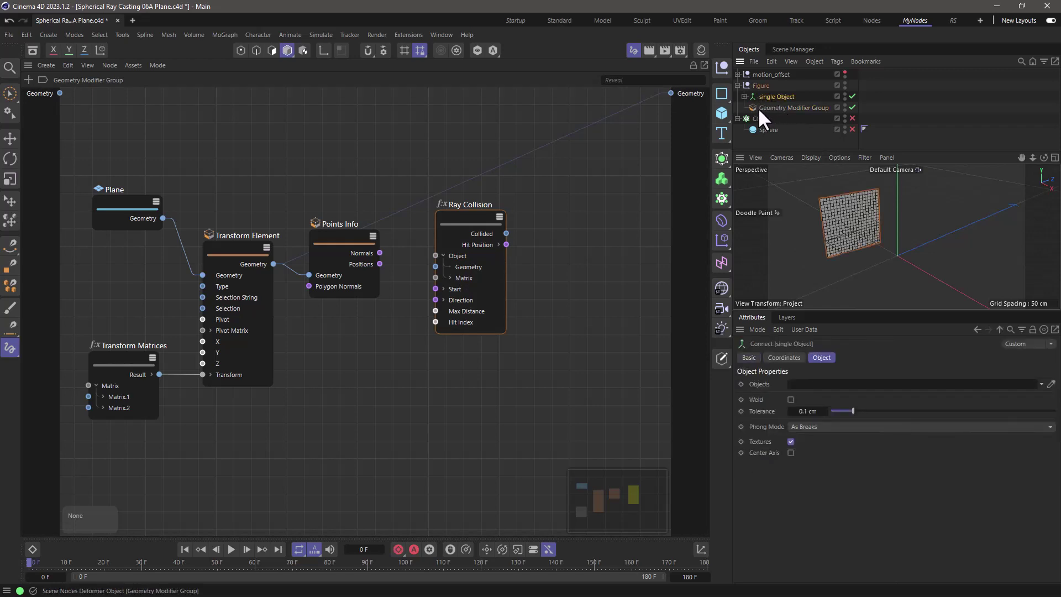
left_click(461, 310)
key("Delete")
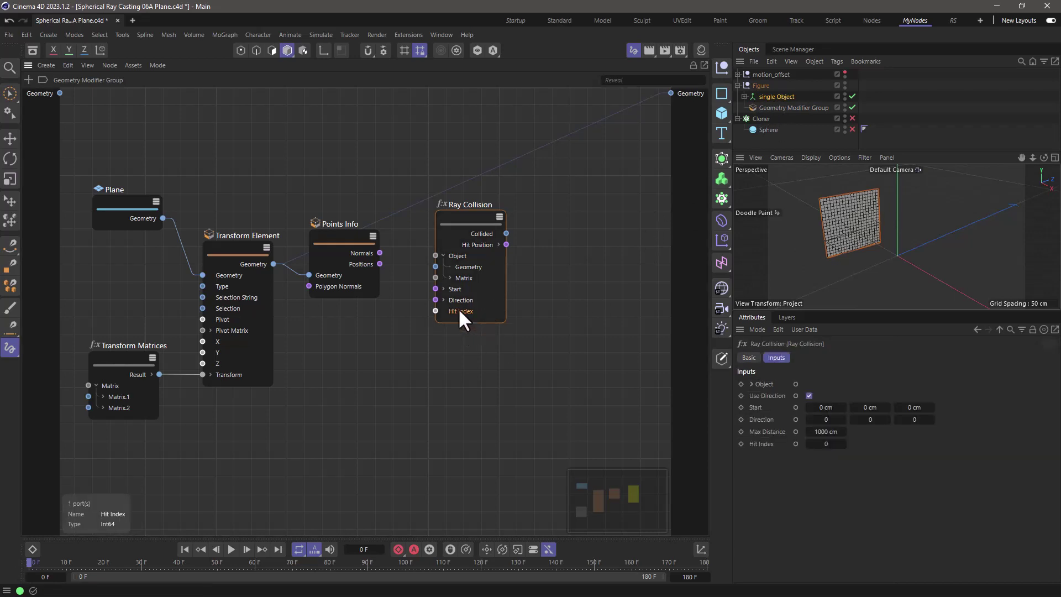
key("Delete")
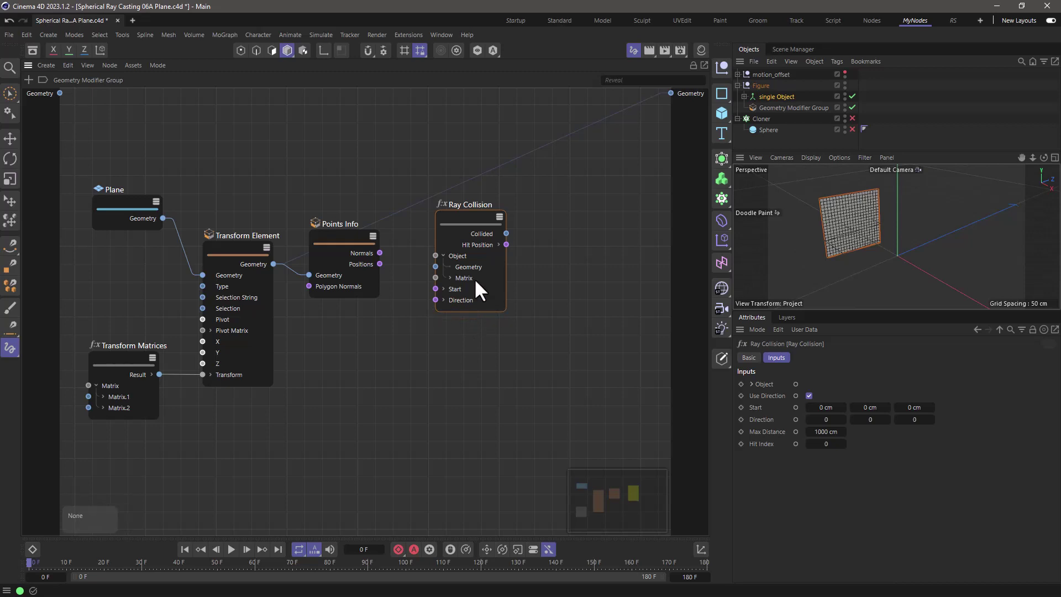
key("Delete")
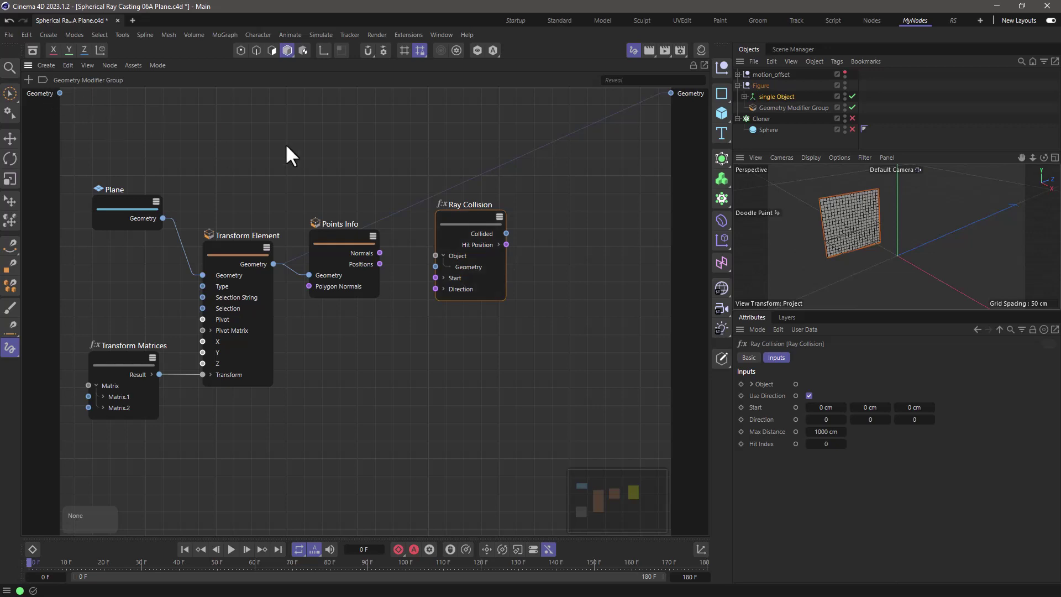
Step: Feed Points Info Normals into Ray Collision's Direction through an auto-inserted Iterate Collection
left_click_drag(347, 237, 347, 262)
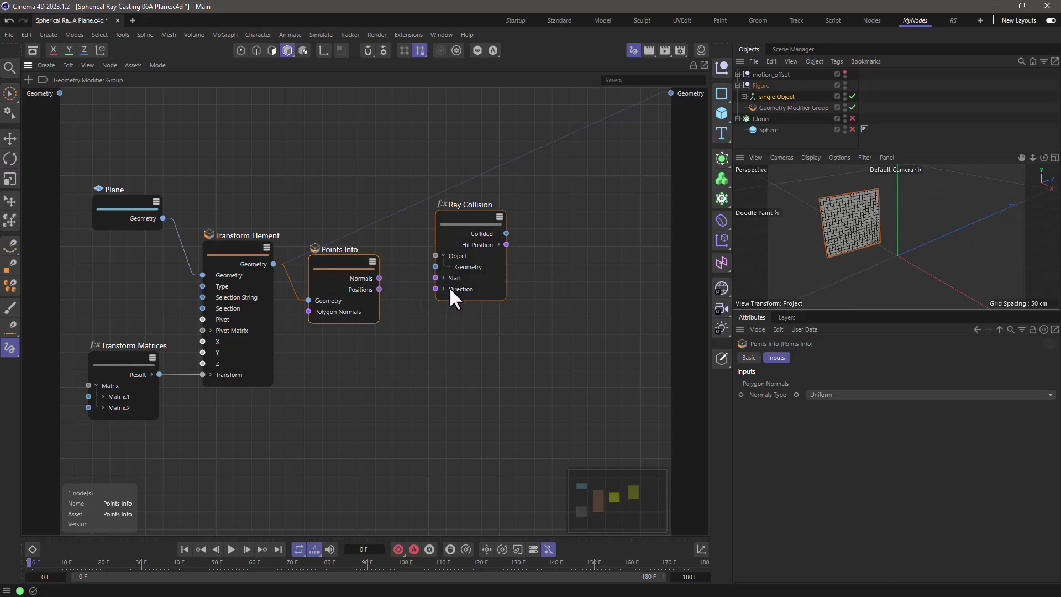
left_click_drag(464, 216, 498, 203)
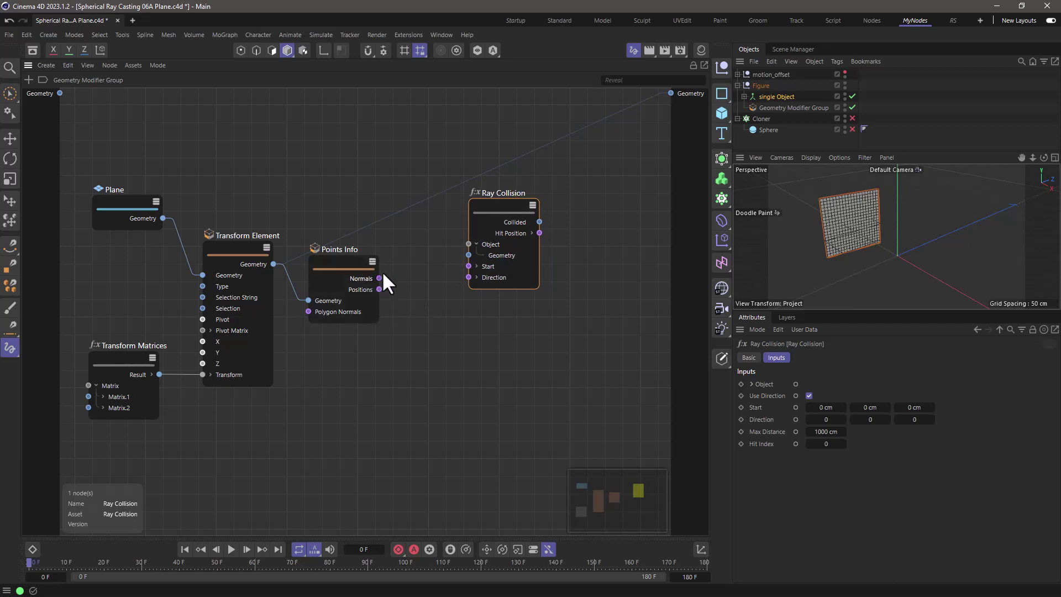
left_click_drag(342, 263, 346, 262)
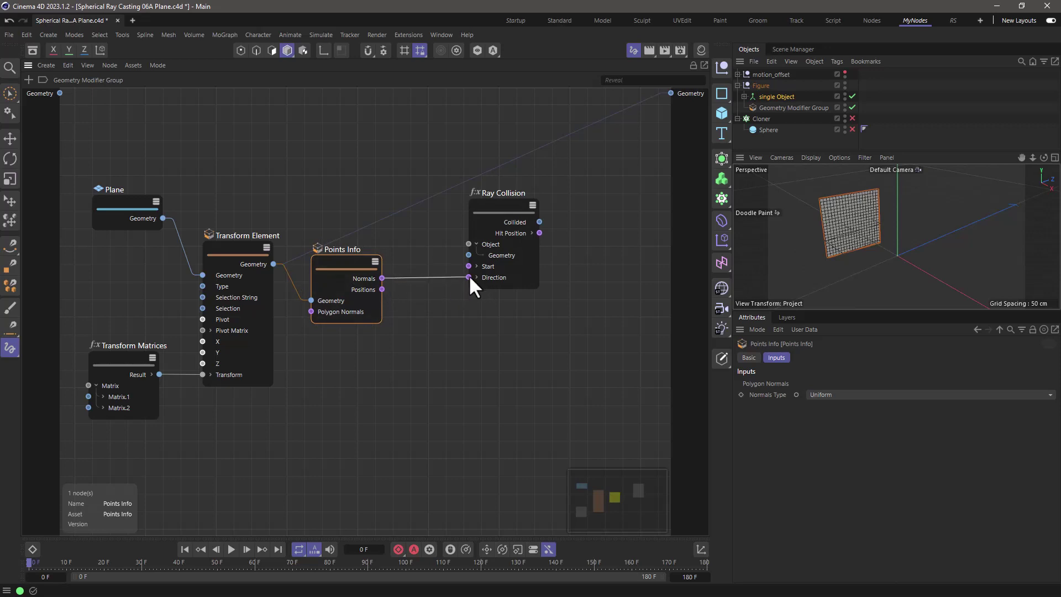
left_click_drag(469, 277, 469, 277)
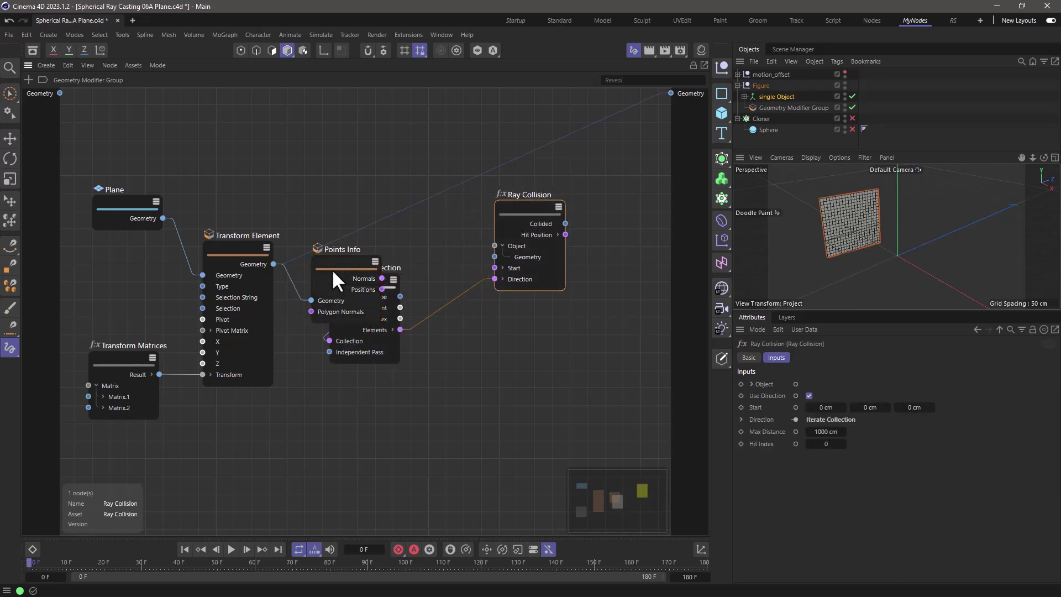
left_click_drag(331, 269, 317, 268)
left_click_drag(226, 243, 193, 231)
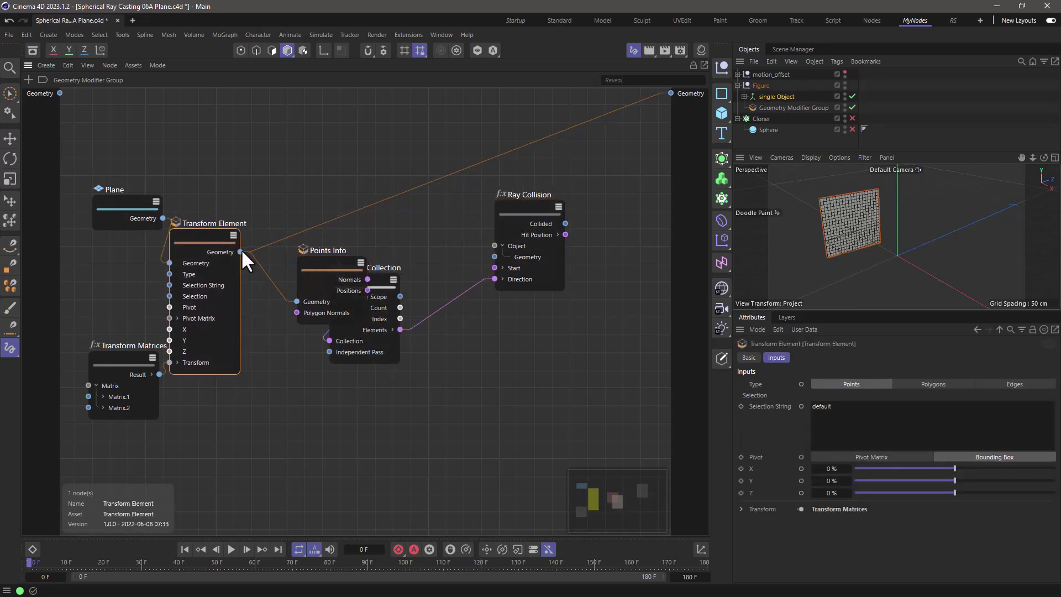
left_click_drag(334, 263, 304, 263)
left_click_drag(366, 277, 418, 231)
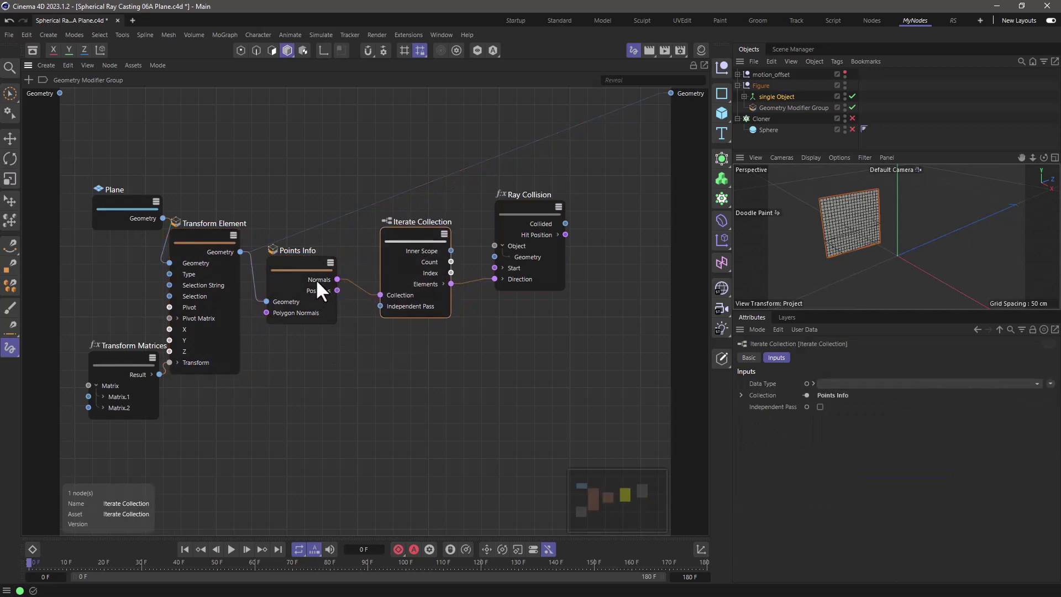
left_click(318, 279)
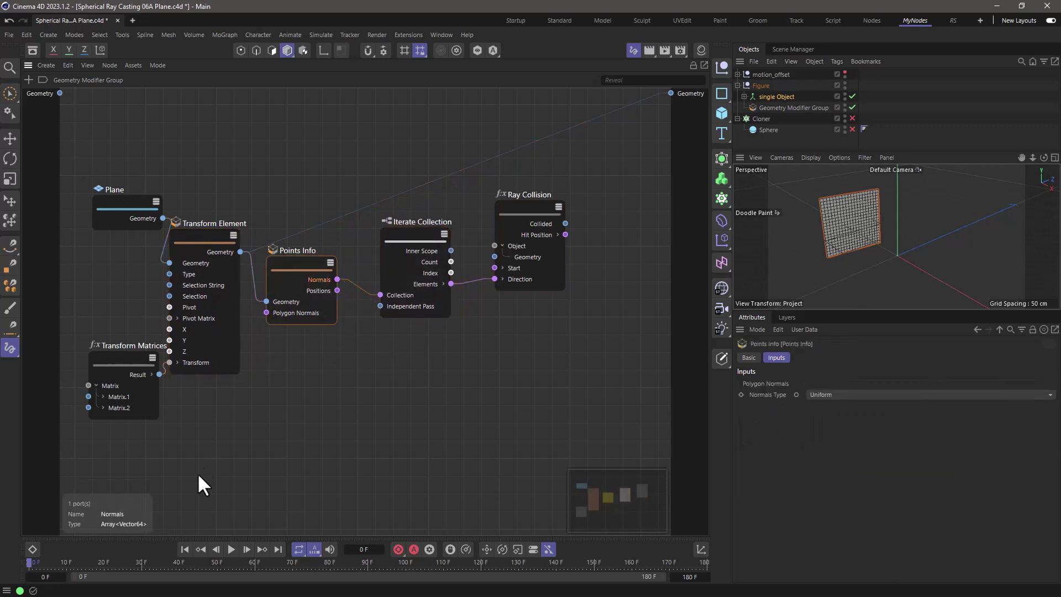
left_click(512, 277)
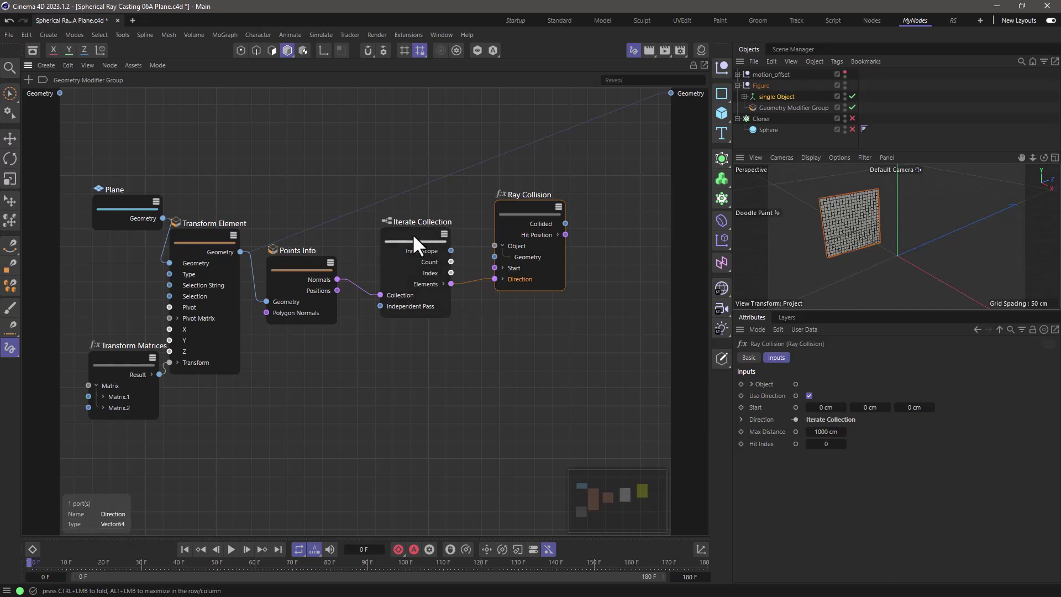
Step: Feed Positions into Ray Collision's Start through a second Iterate Collection below the first
left_click_drag(412, 233, 409, 162)
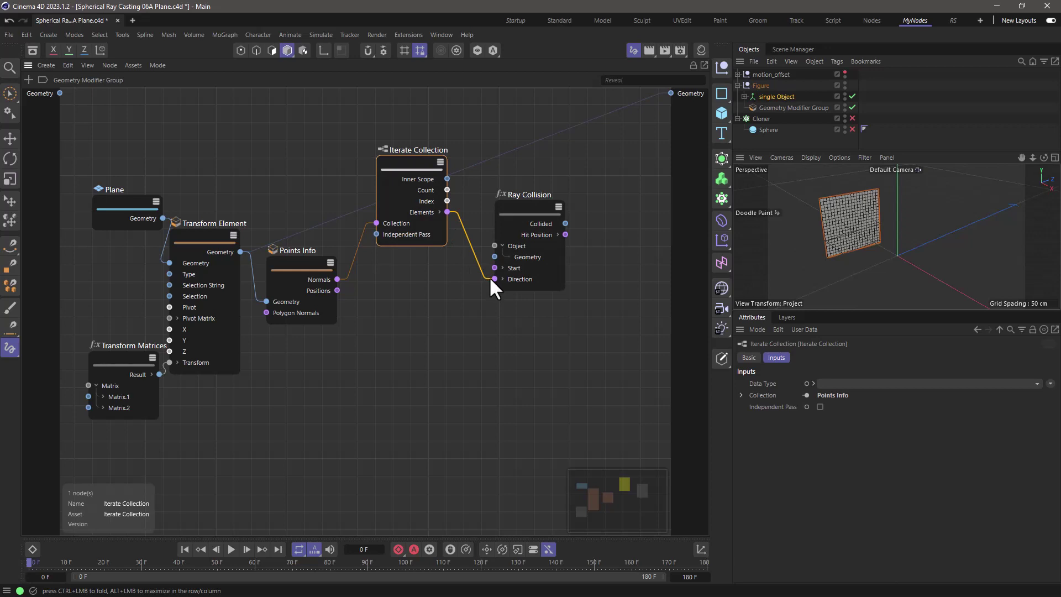
left_click_drag(337, 290, 494, 267)
left_click_drag(373, 276, 412, 296)
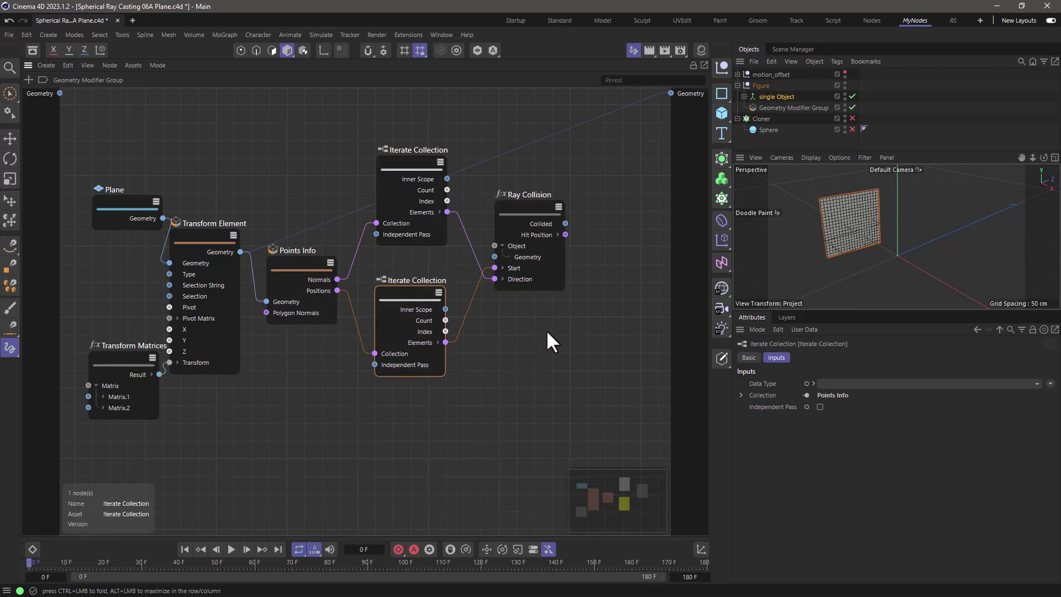
Step: Wire the group's Geometry input into Ray Collision's Geometry port
middle_click_drag(547, 332, 422, 386)
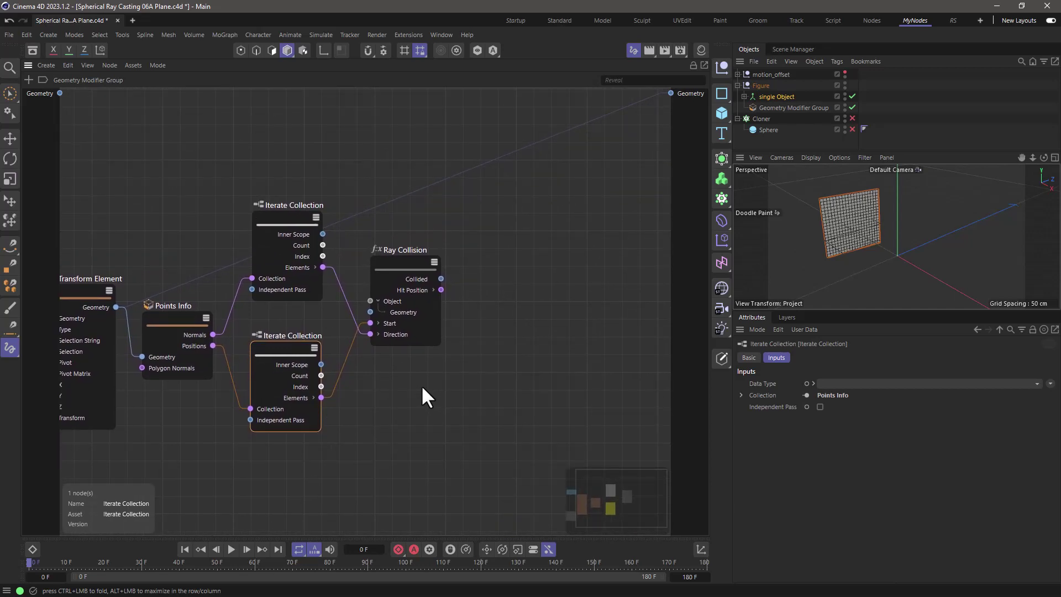
left_click_drag(406, 263, 421, 248)
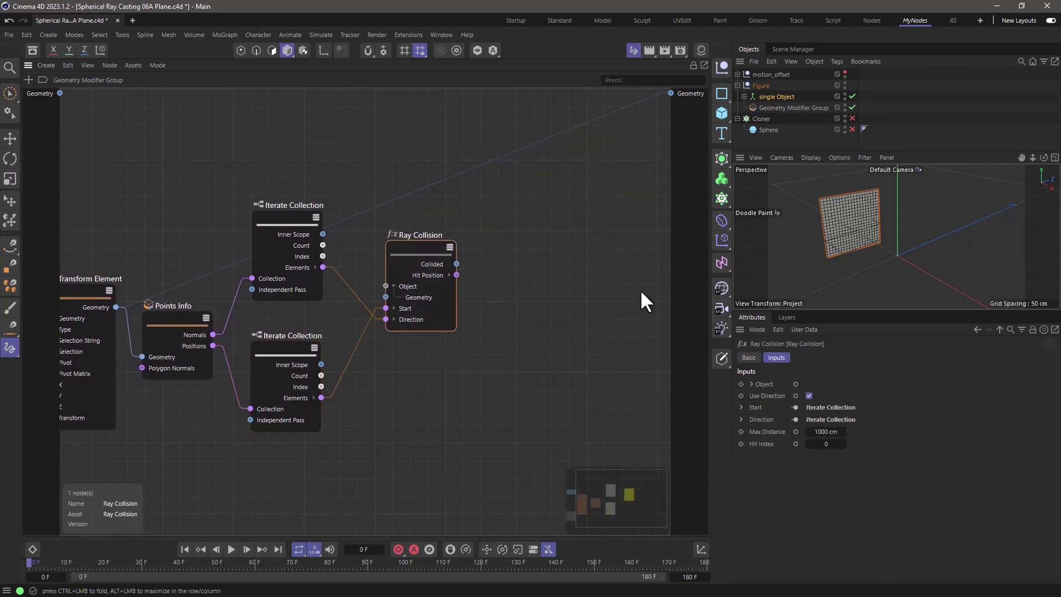
left_click_drag(60, 93, 386, 296)
left_click_drag(417, 254, 407, 234)
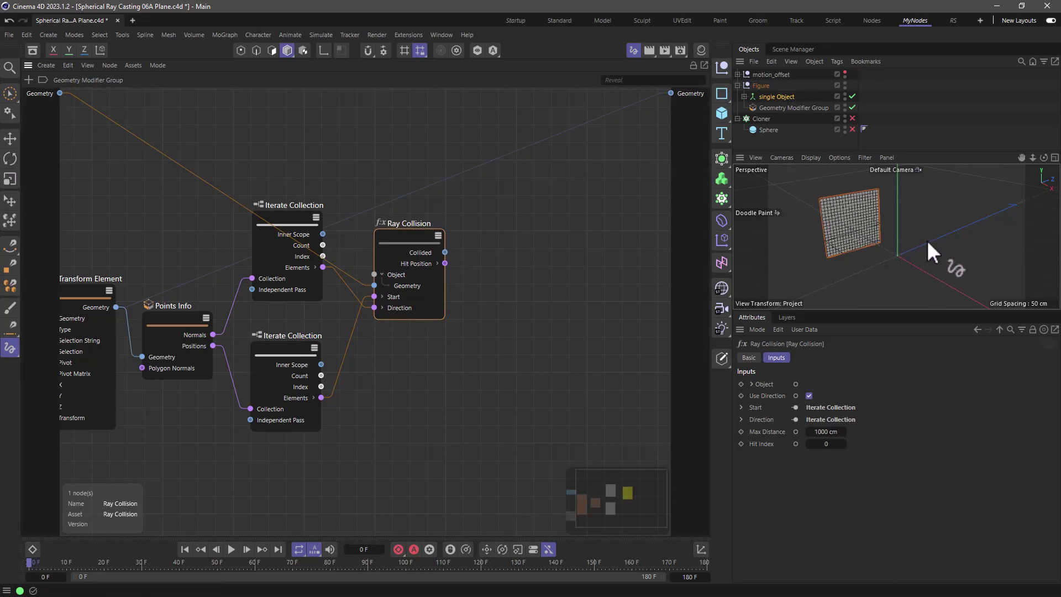
Step: Tilt the plane via Matrix.1 rotation and raise it with Matrix.2 position 40 cm
left_click(176, 419)
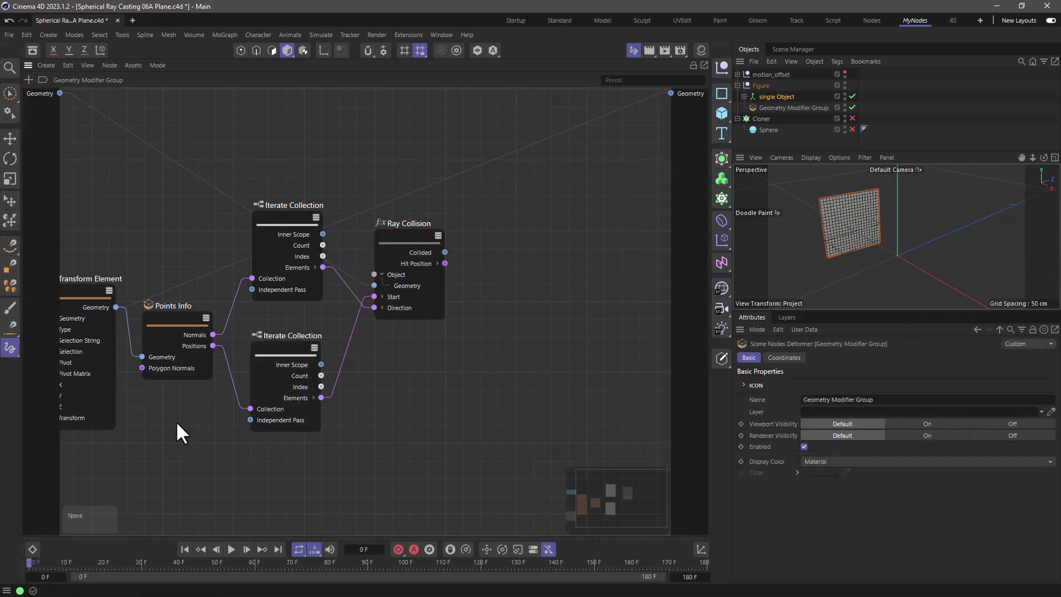
middle_click_drag(176, 420, 358, 379)
left_click(177, 366)
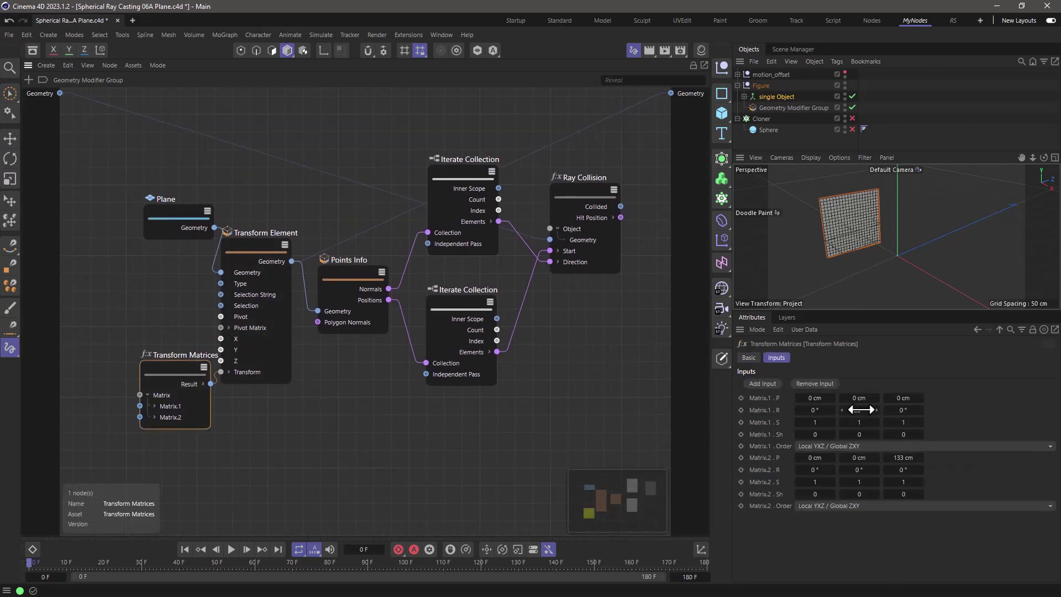
left_click_drag(862, 410, 831, 410)
left_click_drag(859, 459, 877, 459)
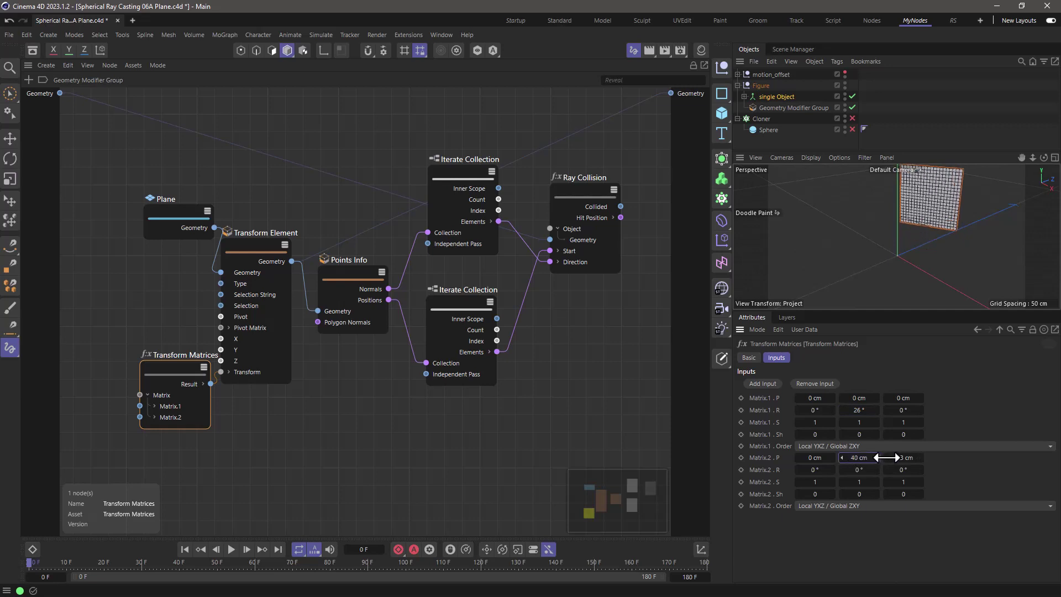
Step: Set the Plane to 200 × 200 cm with 100 width and 100 height segments
left_click(184, 207)
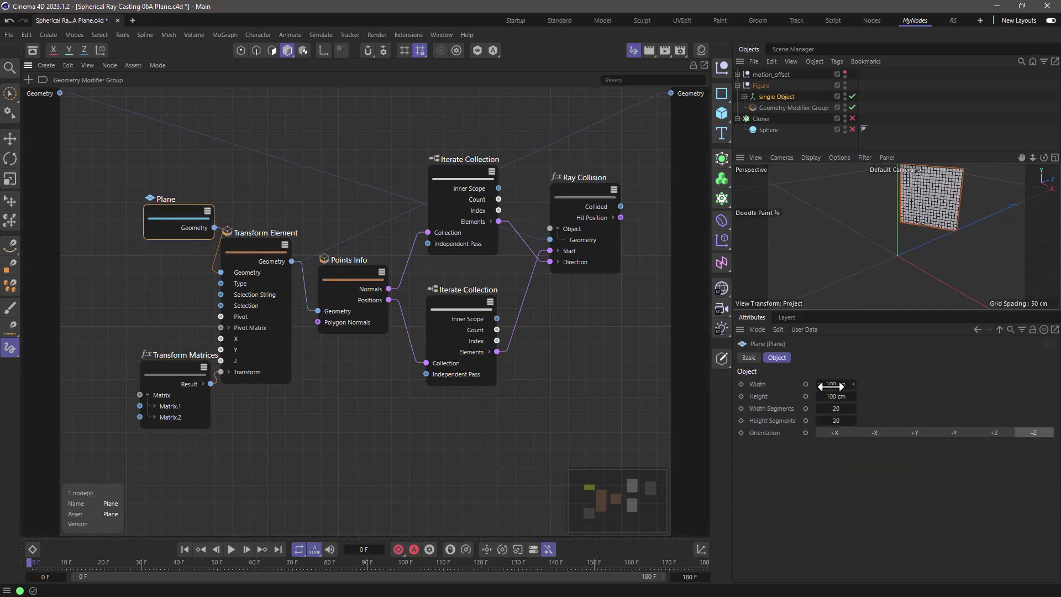
left_click(837, 385)
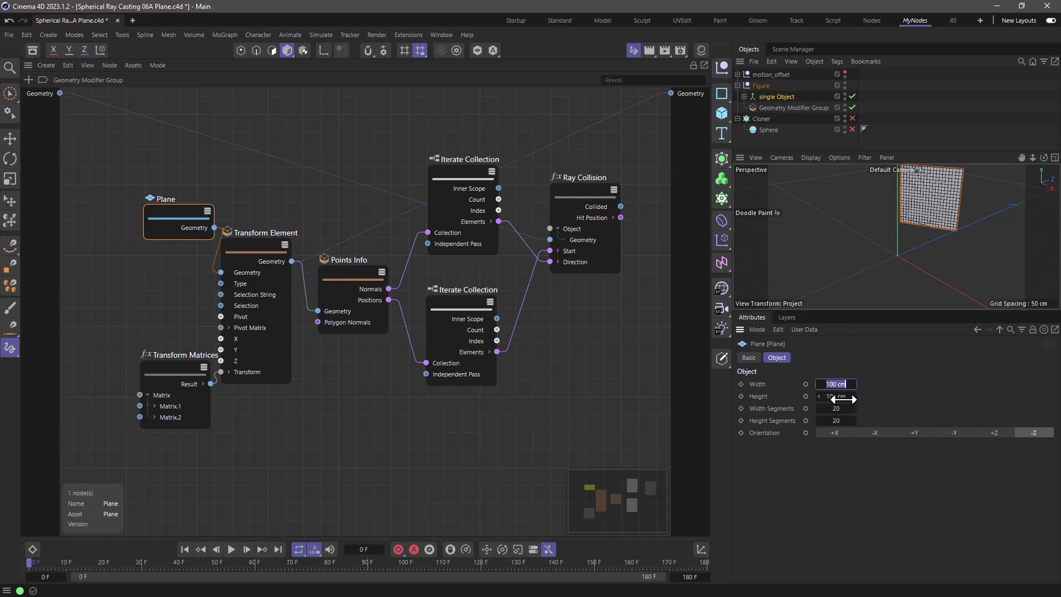
type("200")
key("Tab")
type("200")
key("Tab")
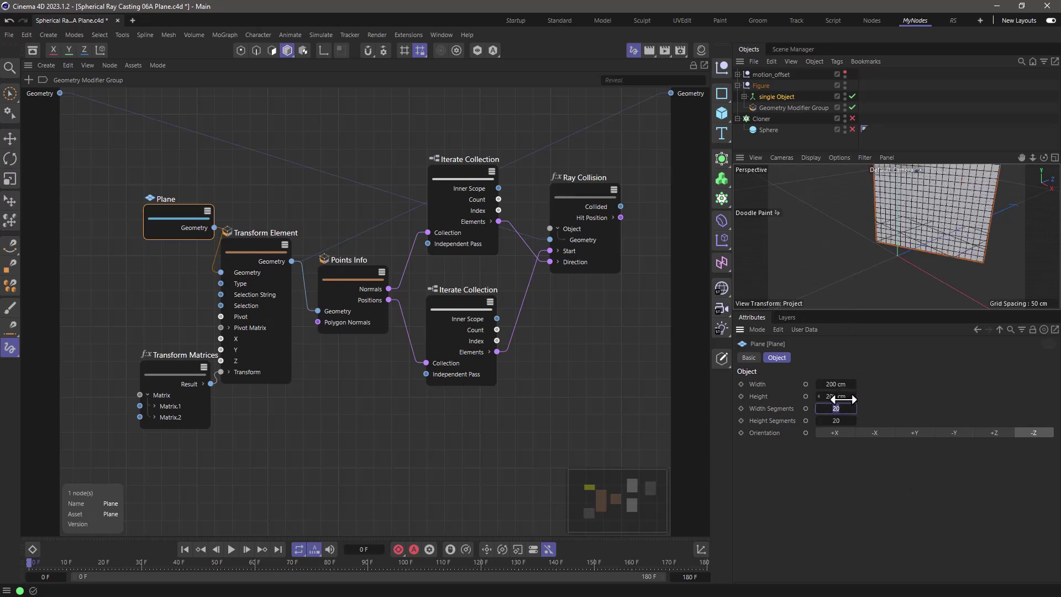
type("100")
key("Tab")
type("100")
key("Tab")
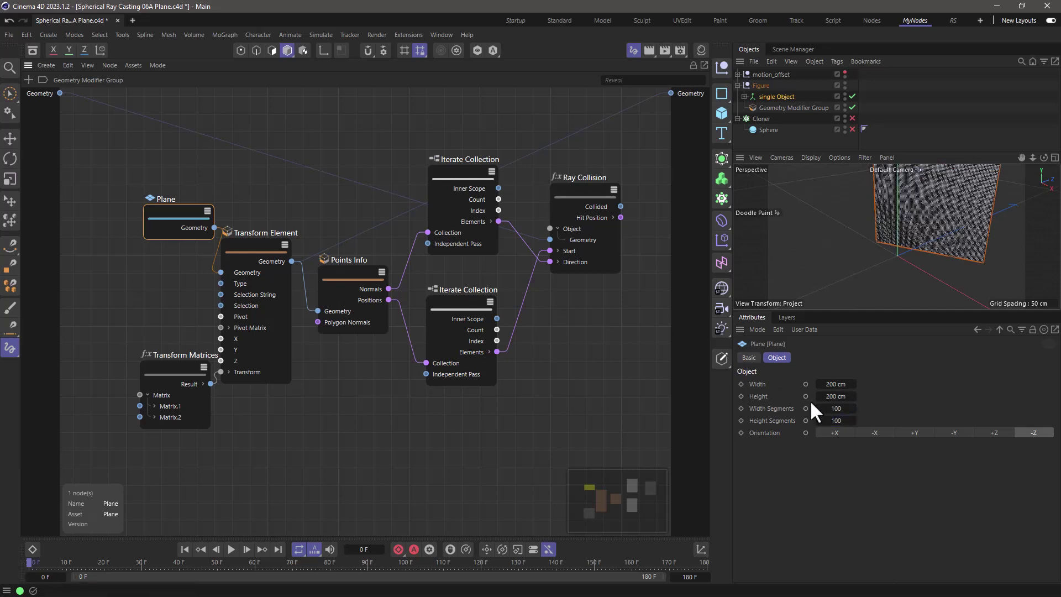
left_click(559, 394)
middle_click_drag(605, 330, 453, 378)
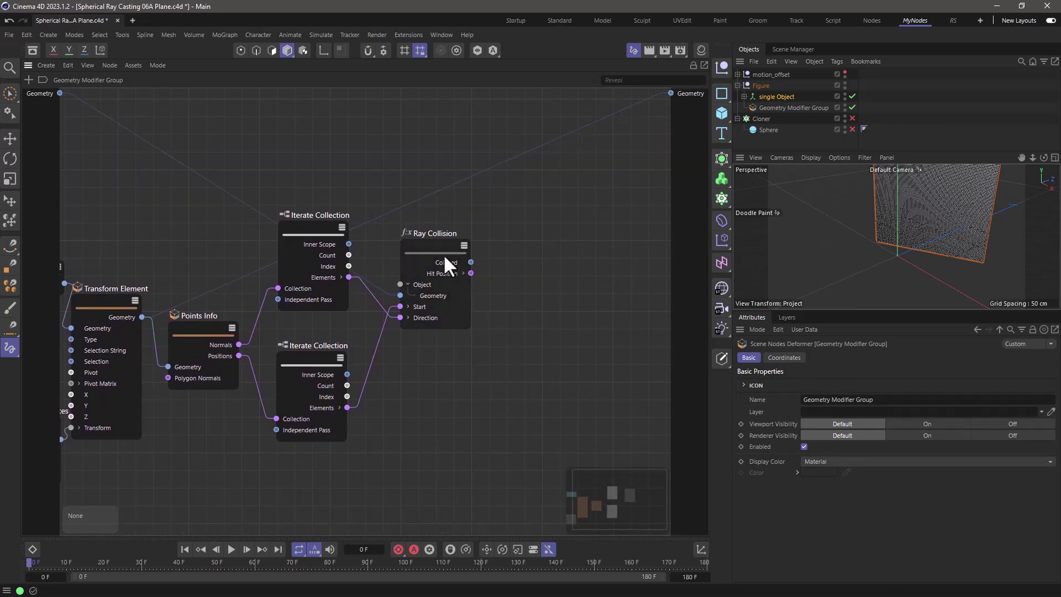
Step: Delete the wire into the group's Geometry output so the figure appears undeformed
left_click_drag(434, 250, 422, 240)
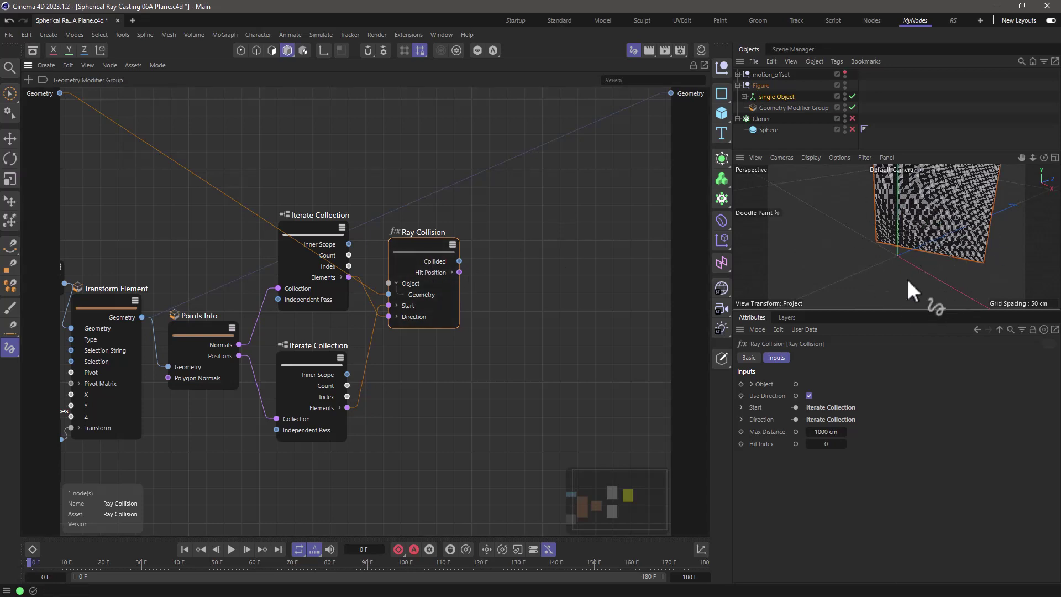
left_click(503, 211)
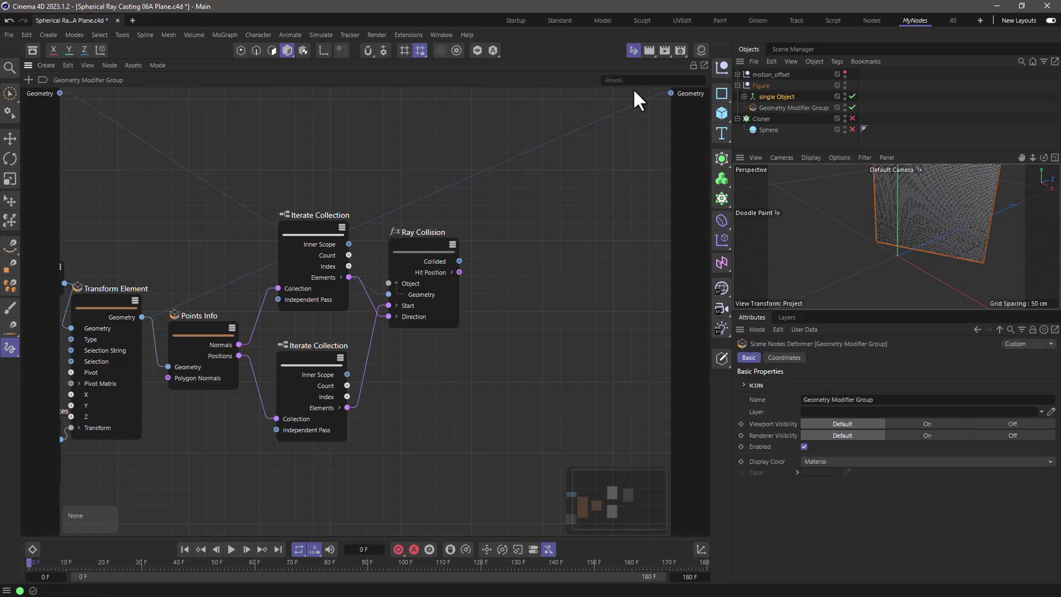
left_click(602, 117)
key("Delete")
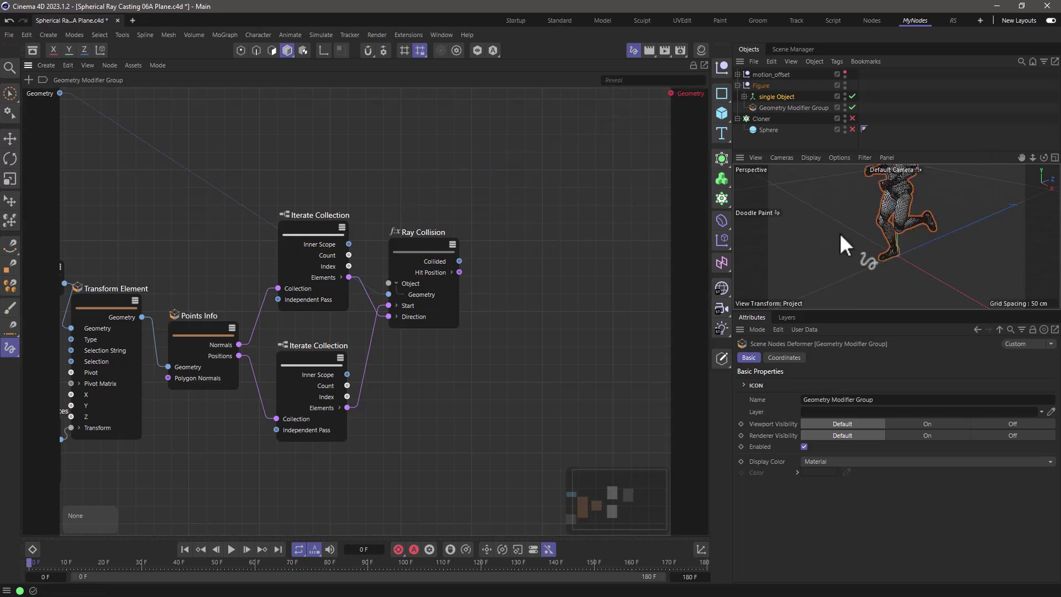
Step: Orbit to see the figure sideways and move the Ray Collision node up
left_click_drag(898, 211, 914, 246, "alt")
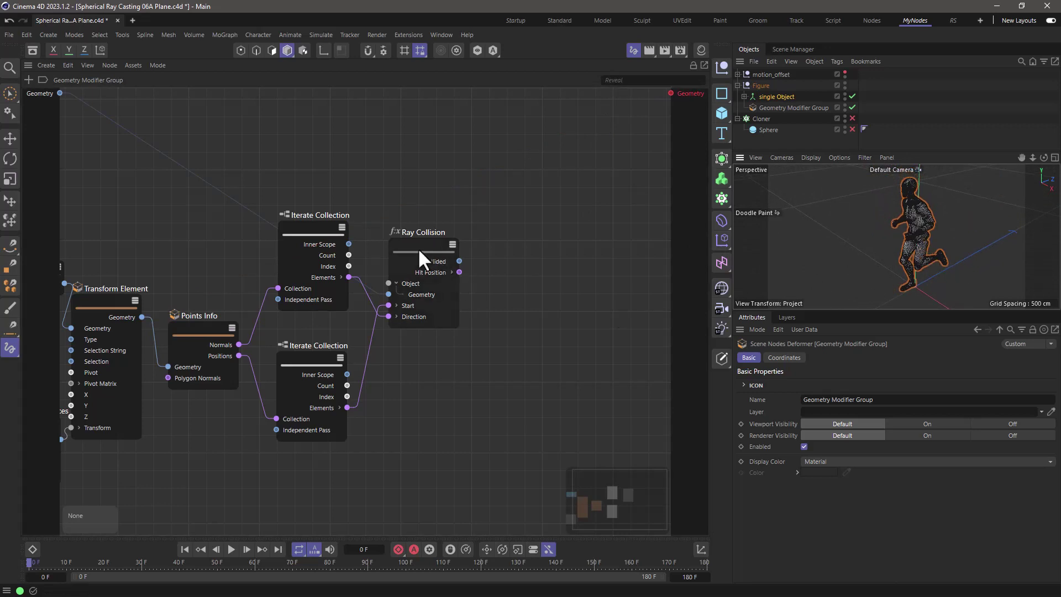
left_click_drag(418, 248, 418, 223)
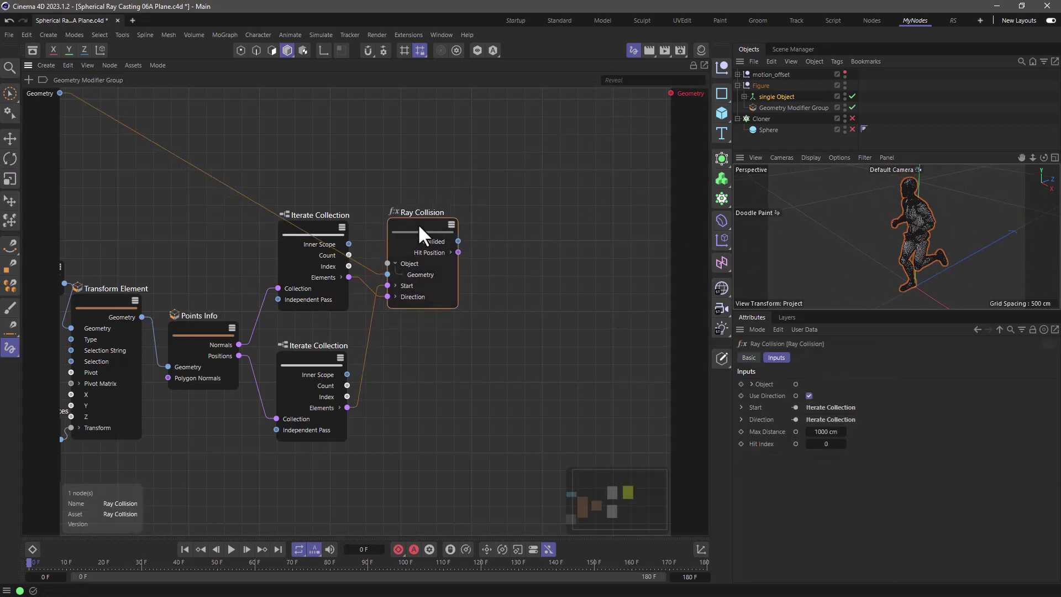
left_click(449, 145)
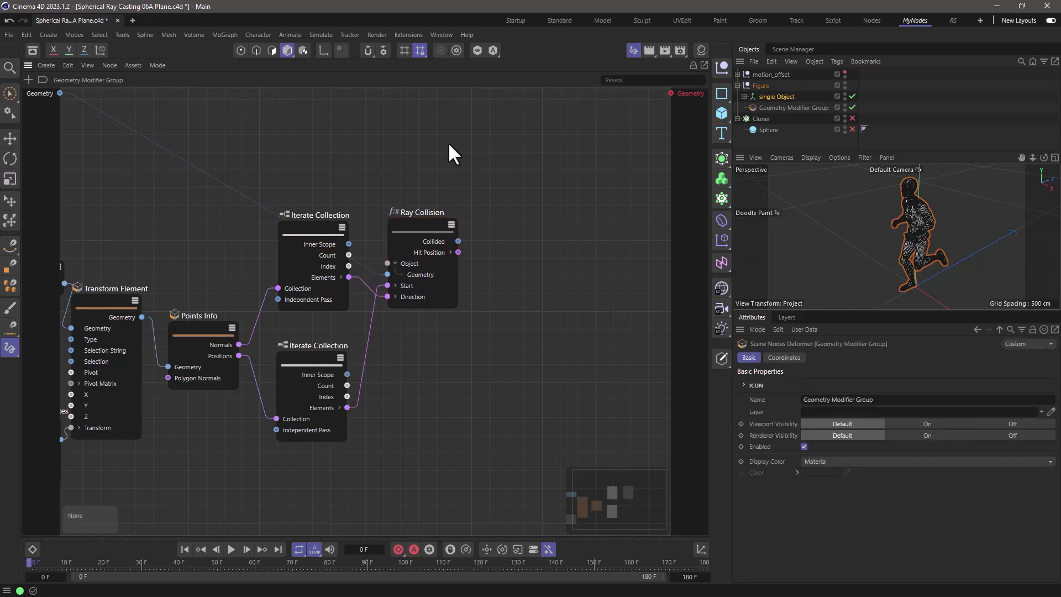
Step: Add a Vector-type Build node with no elements and place it above Ray Collision
double_click(448, 145)
type("build")
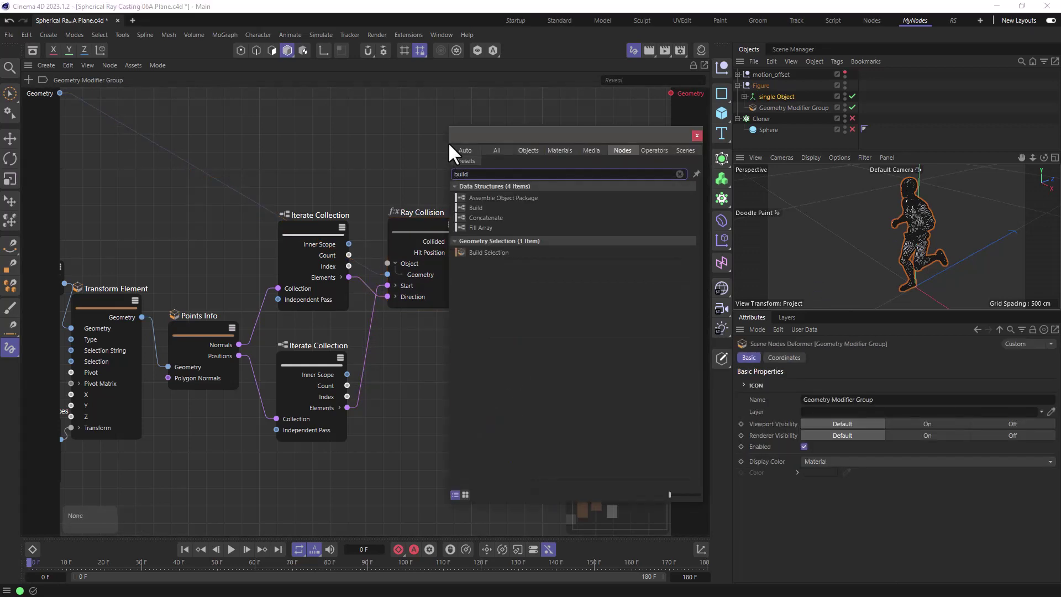
left_click_drag(486, 209, 461, 126)
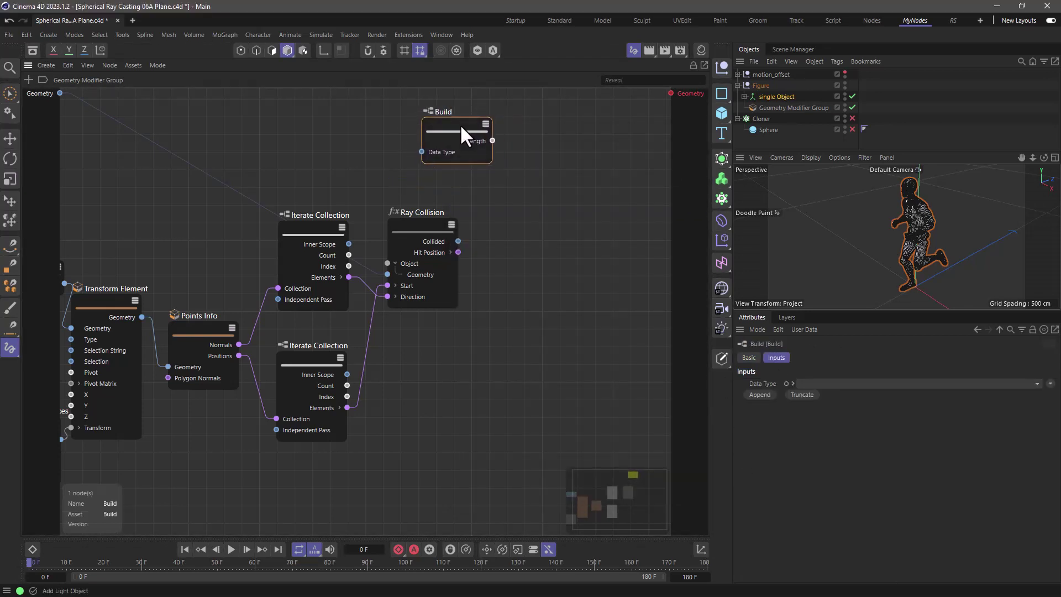
left_click(805, 382)
left_click(823, 535)
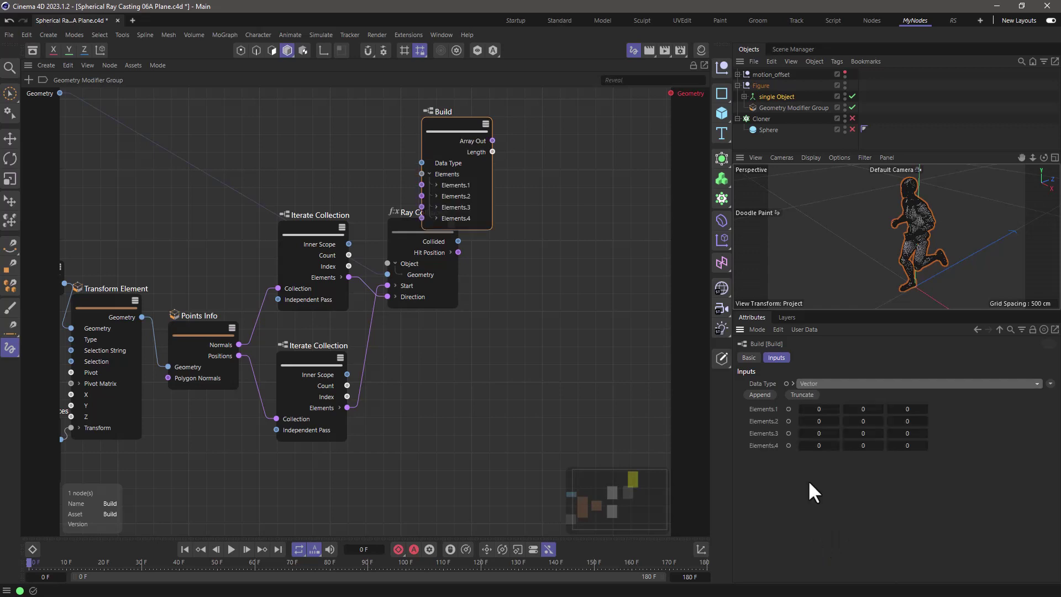
left_click_drag(463, 124, 519, 115)
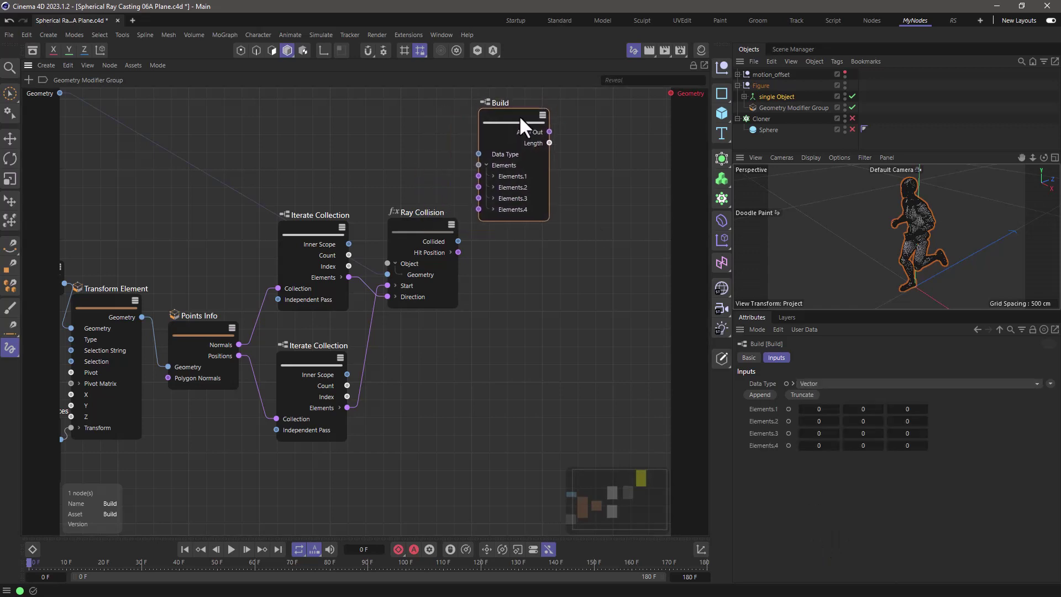
left_click(798, 395)
left_click(797, 395)
left_click(794, 394)
left_click(791, 393)
left_click_drag(510, 116, 429, 117)
Step: Check the data types of Ray Collision's Collided and Hit Position outputs
left_click(433, 227)
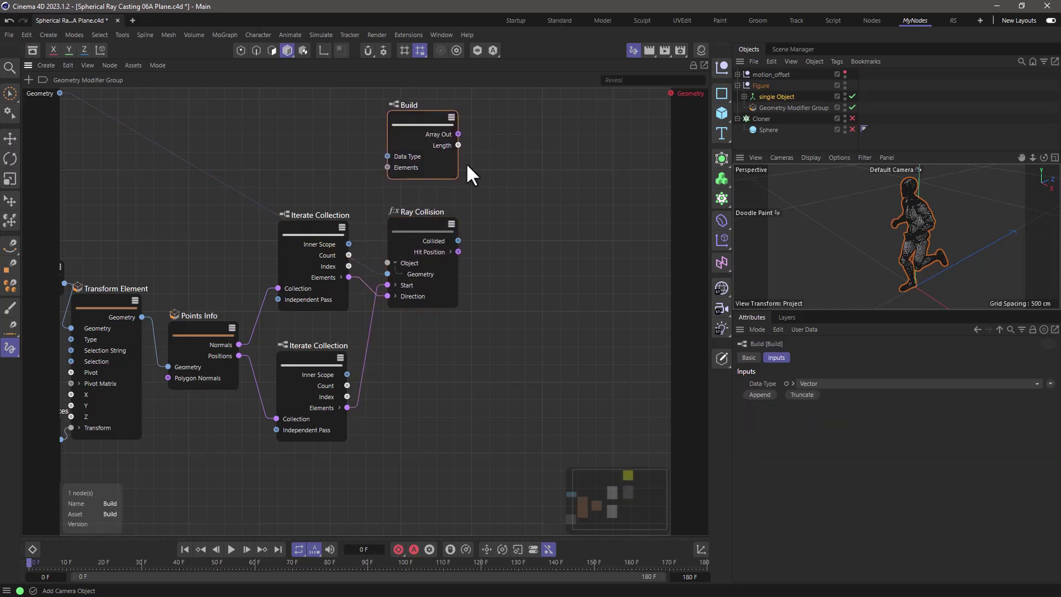
left_click(434, 241)
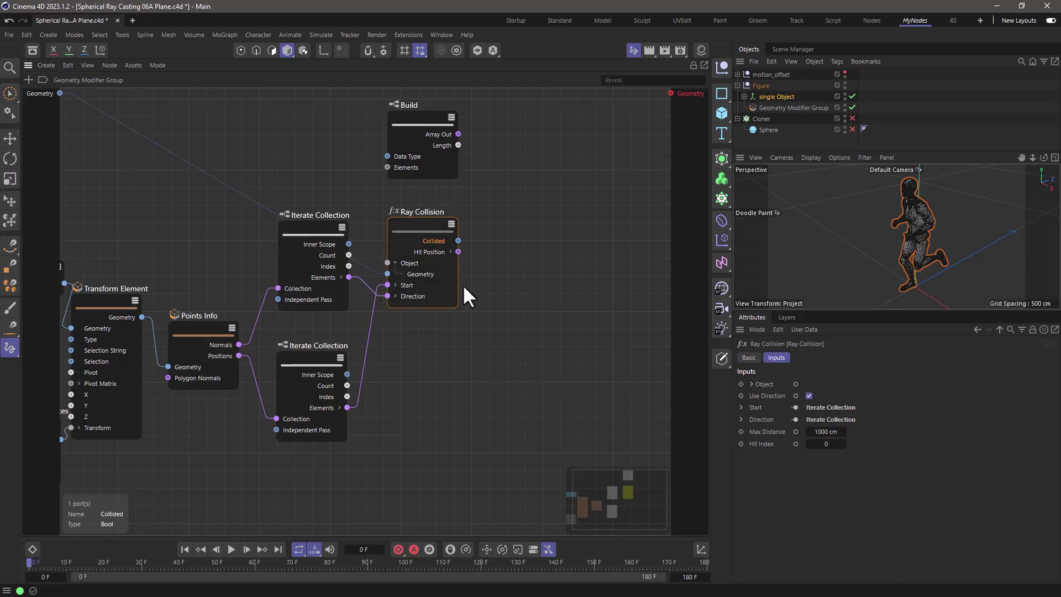
left_click(442, 289)
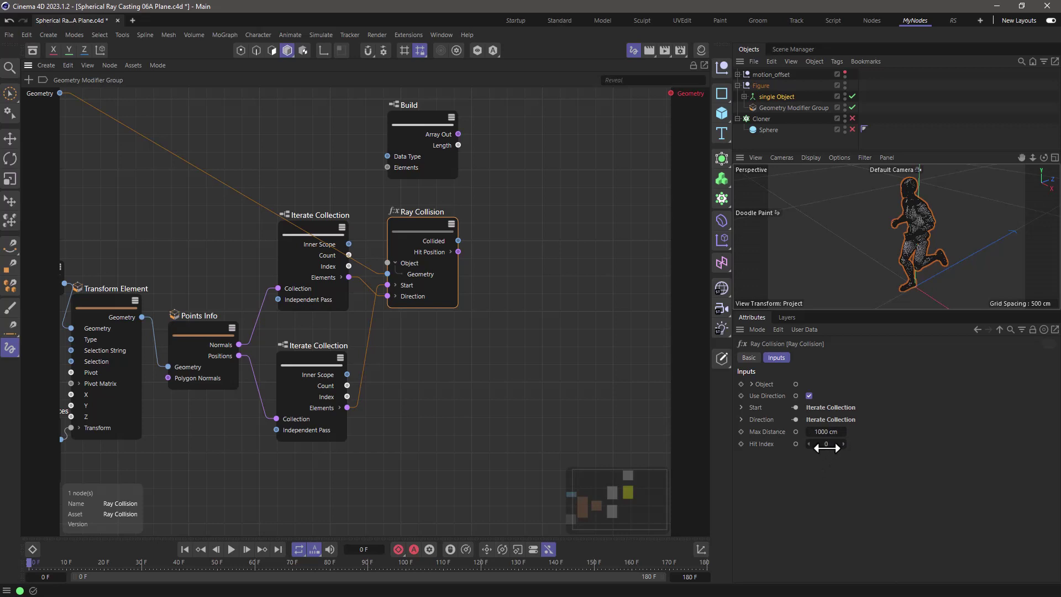
left_click(436, 240)
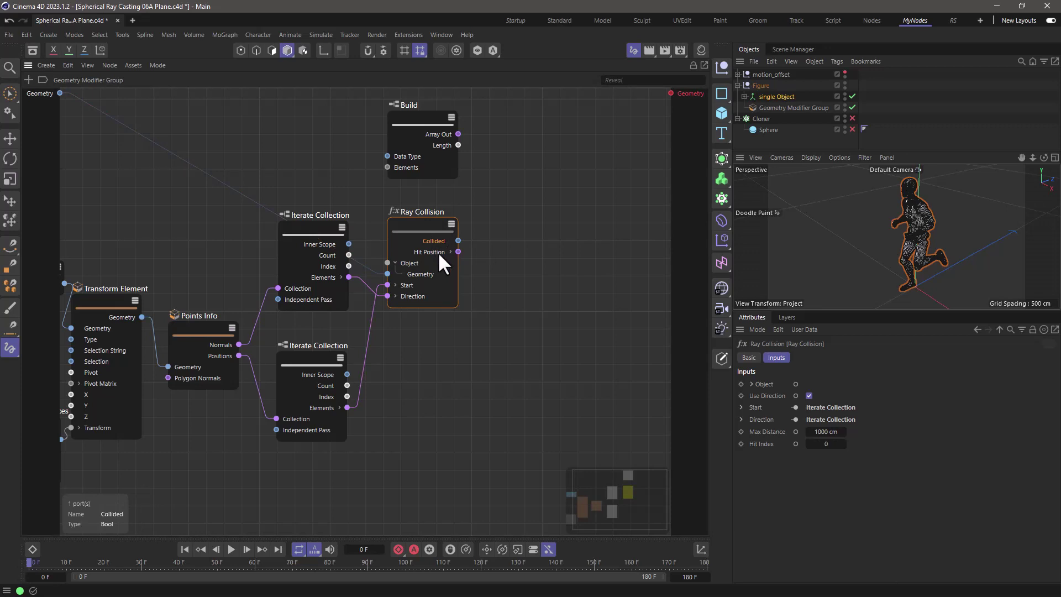
left_click(437, 249)
left_click(436, 241)
left_click(518, 202)
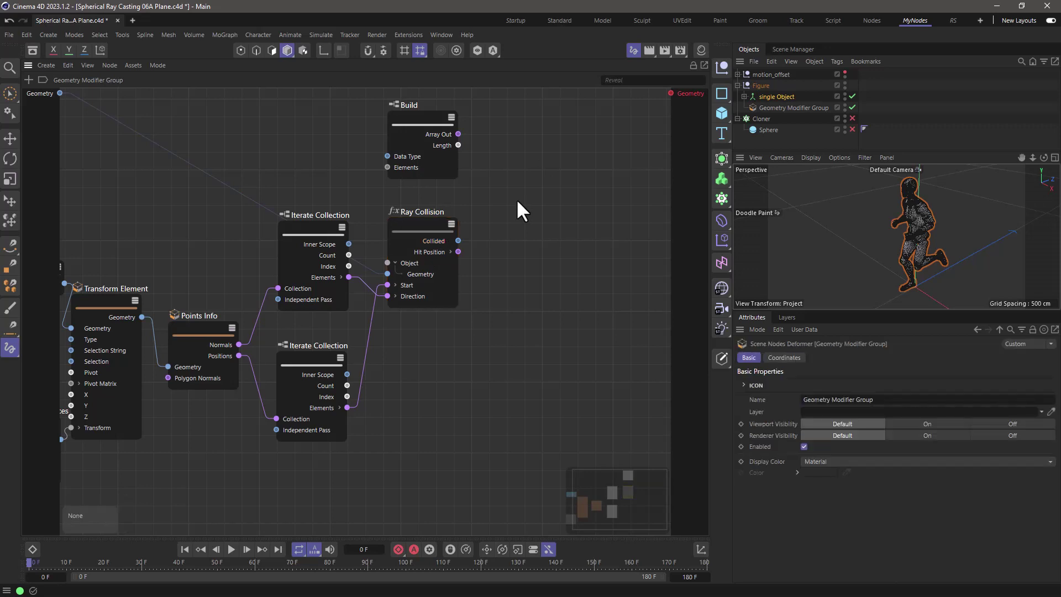
Step: Add Append Elements, wiring Build's Array Out to Array and Hit Position to Value
key("shift+c")
type("appen")
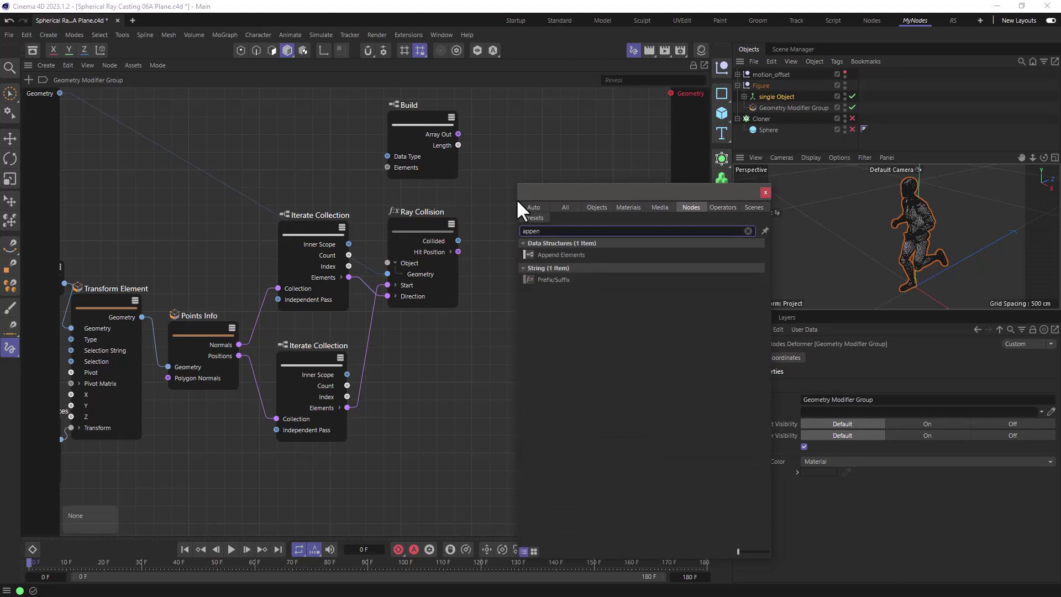
type("d")
left_click_drag(539, 254, 542, 161)
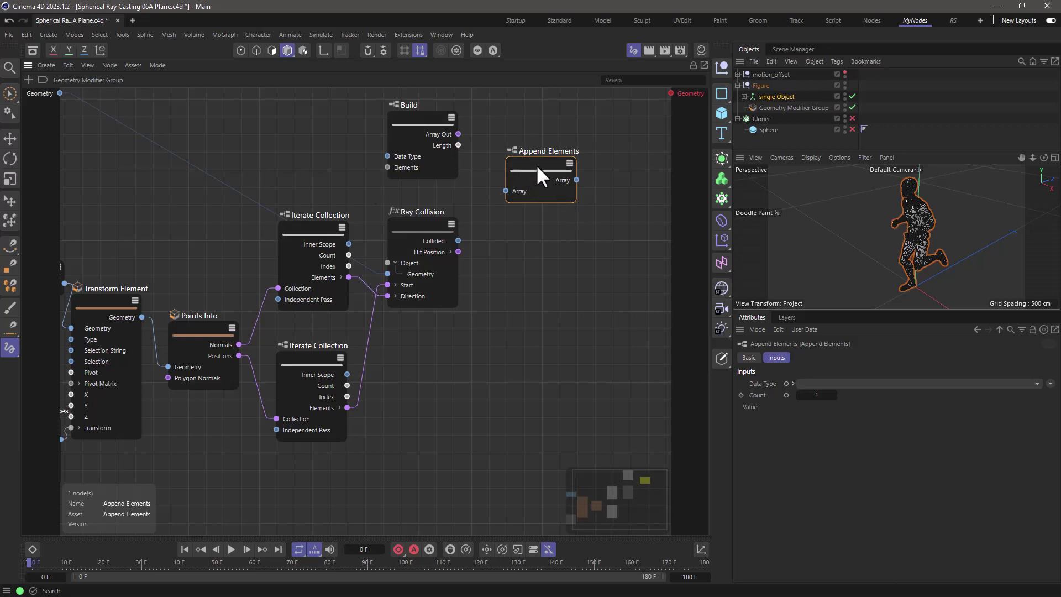
left_click_drag(539, 165, 543, 167)
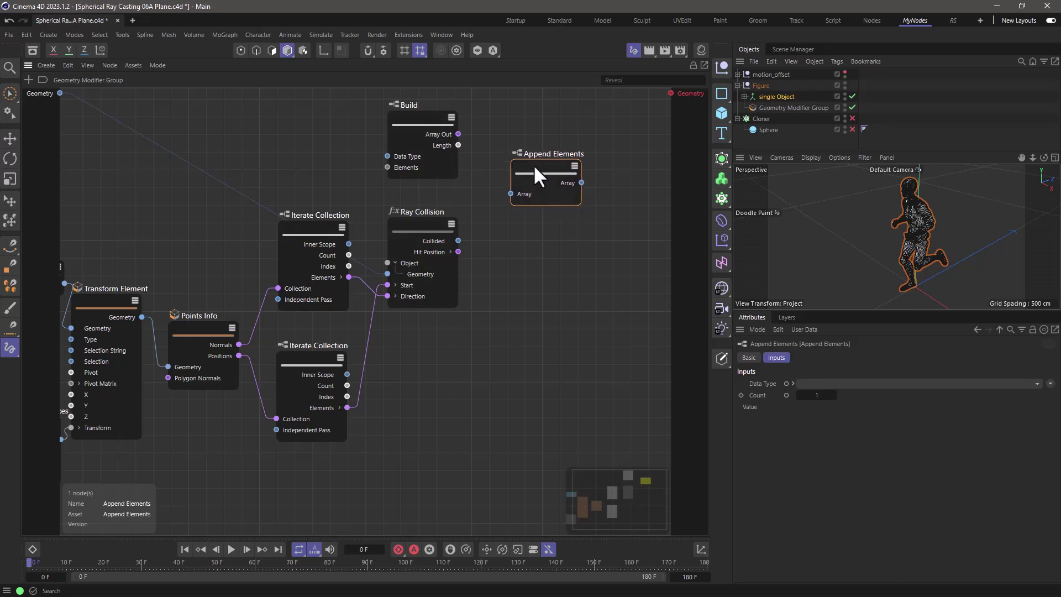
left_click_drag(458, 134, 510, 193)
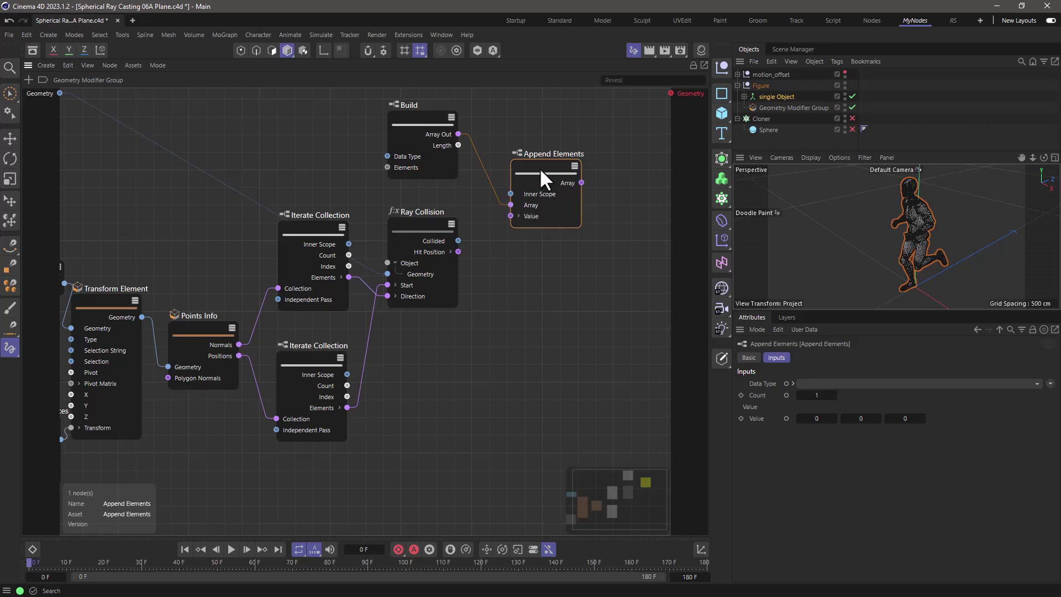
left_click_drag(541, 170, 547, 170)
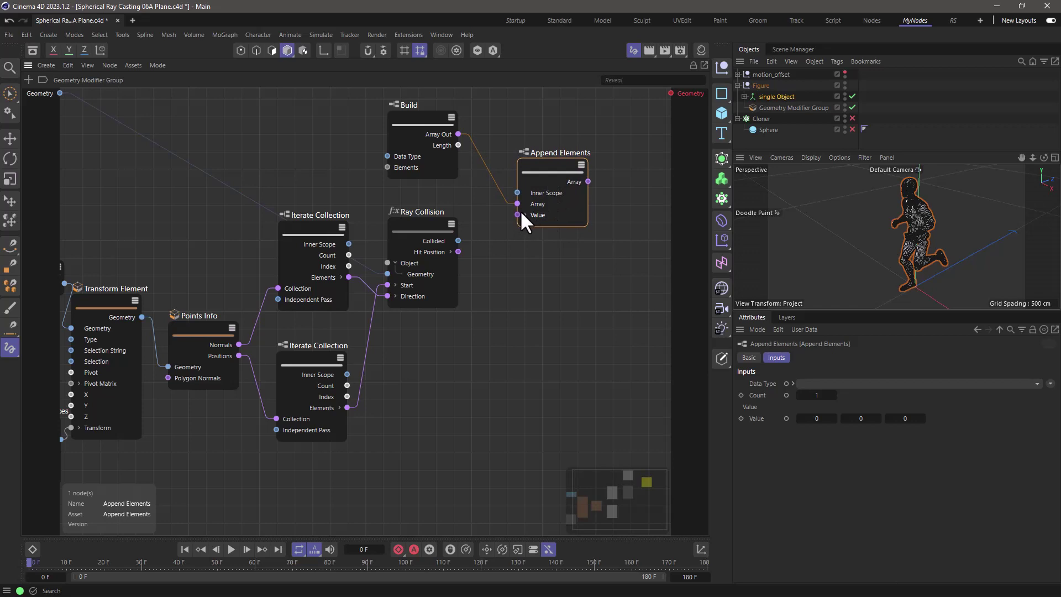
left_click_drag(458, 251, 523, 214)
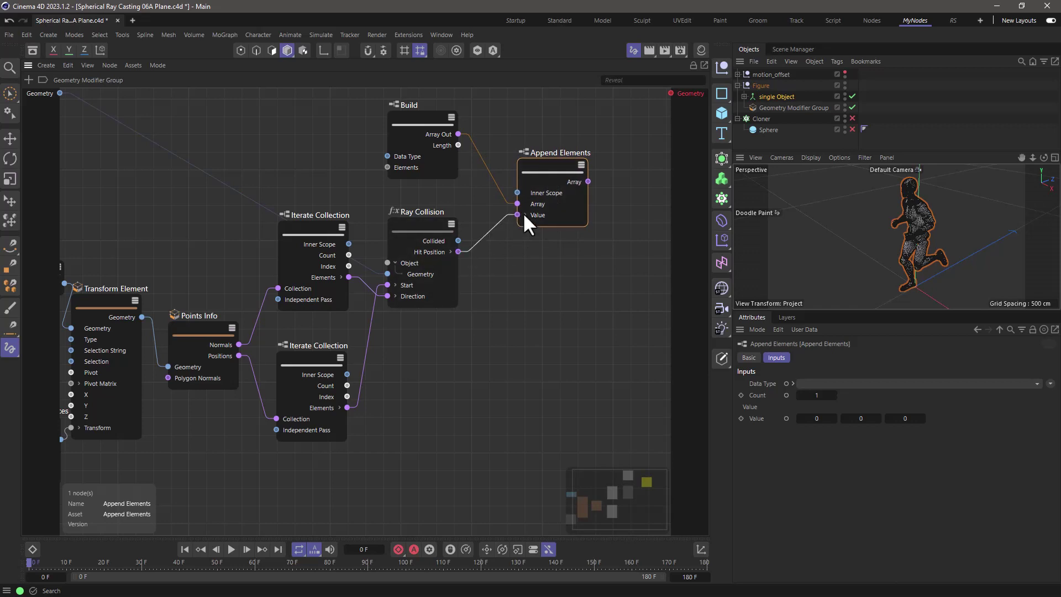
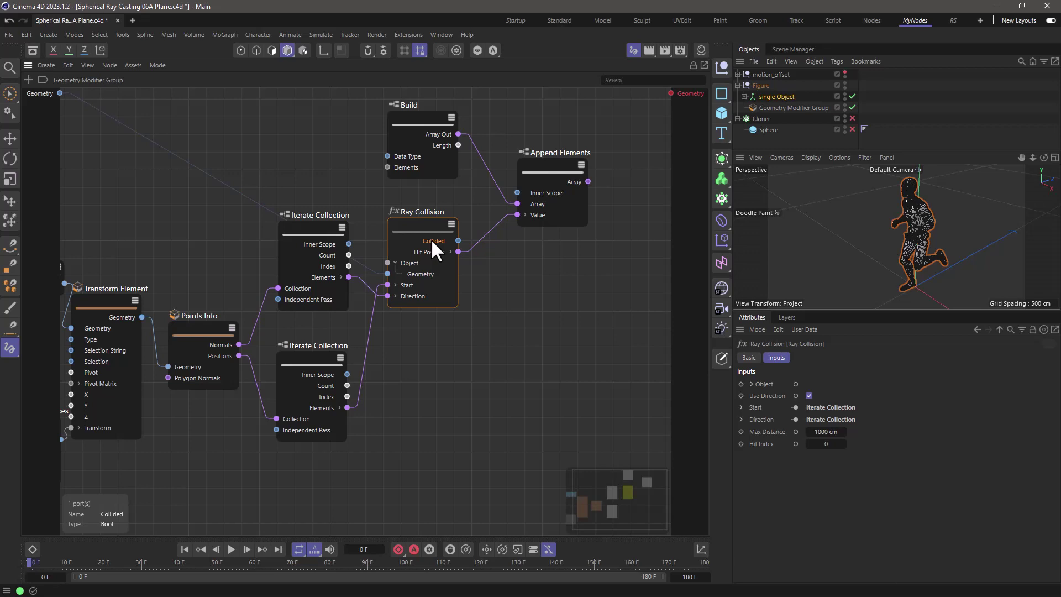
Step: Add a Count input to Append Elements and wire Ray Collision's Collided output into it
left_click(577, 223)
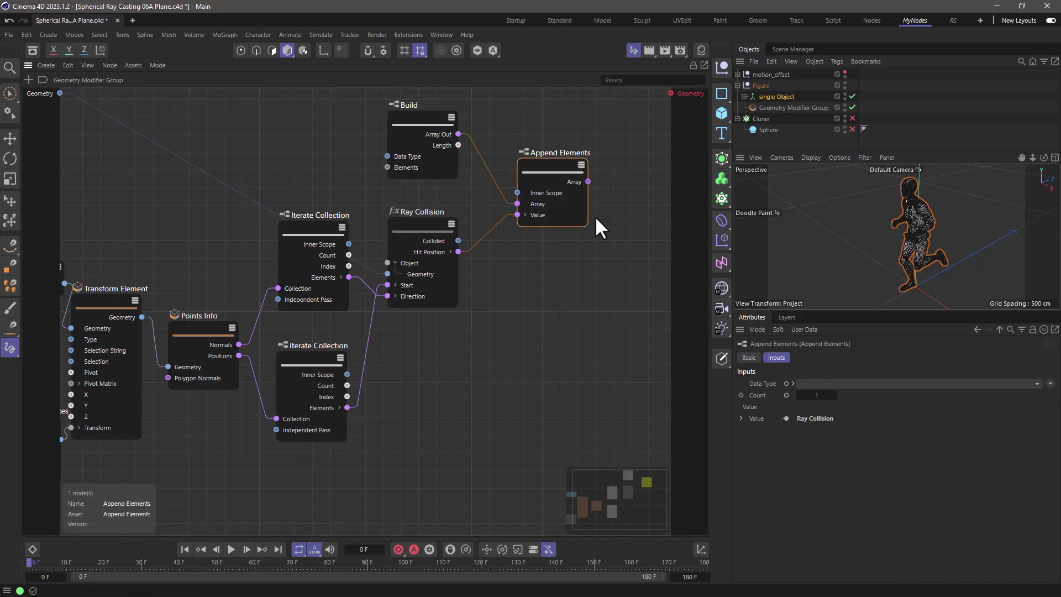
right_click(563, 210)
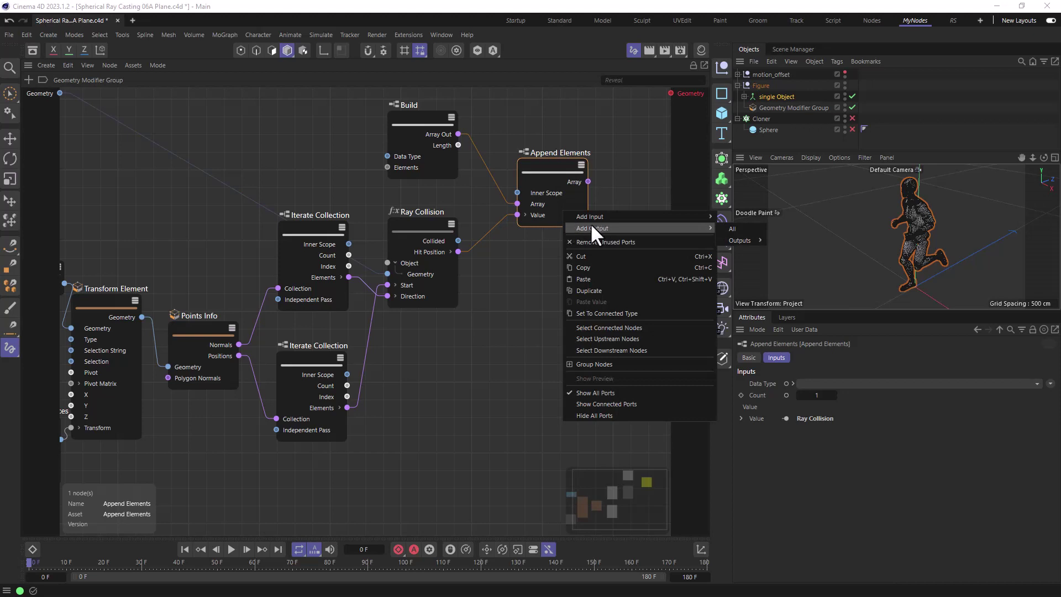
mouse_move(653, 216)
mouse_move(749, 232)
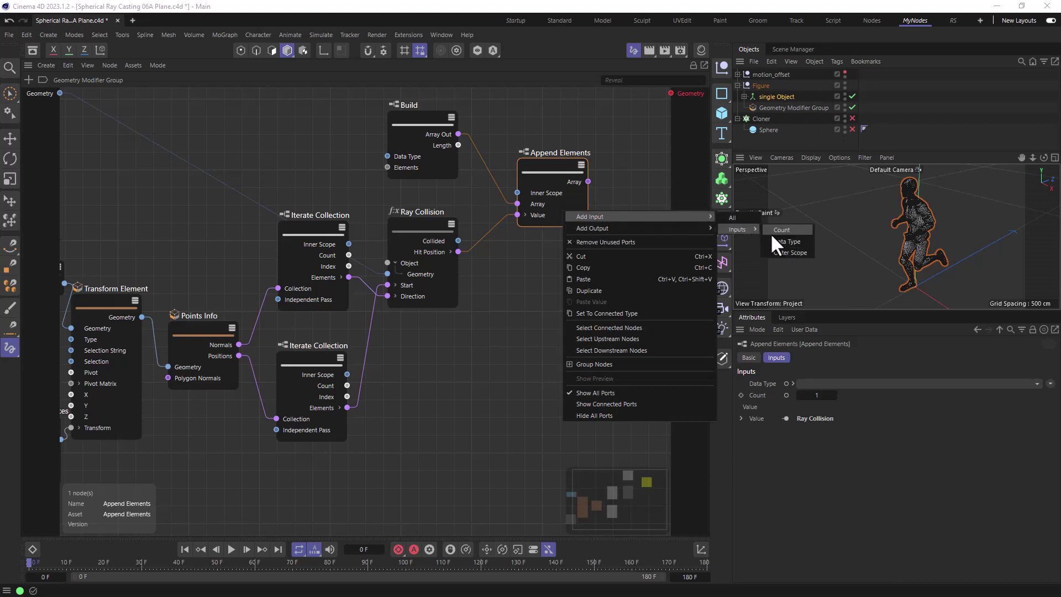
left_click(785, 394)
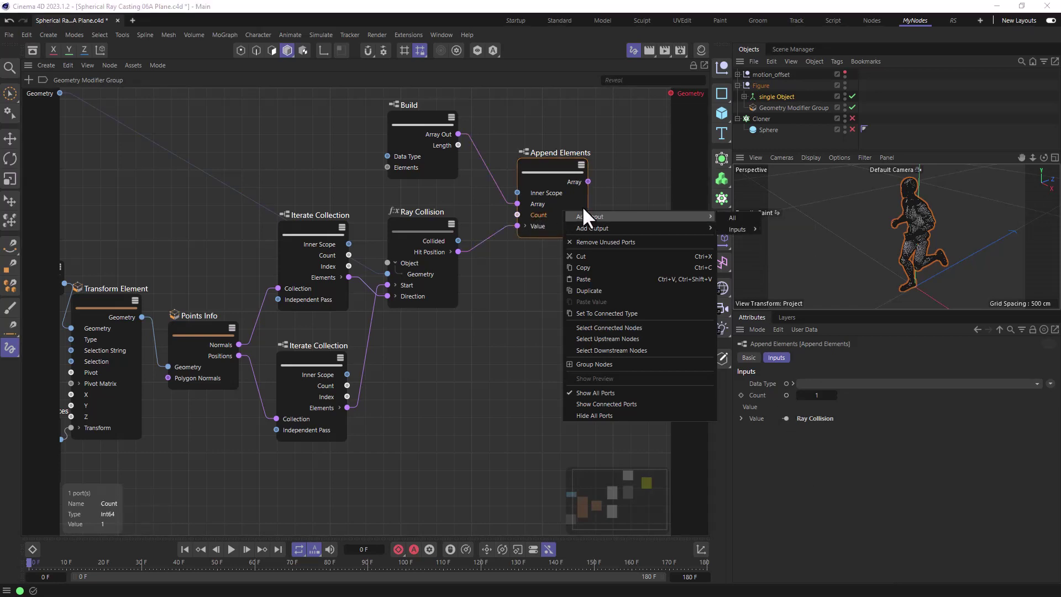
left_click(526, 340)
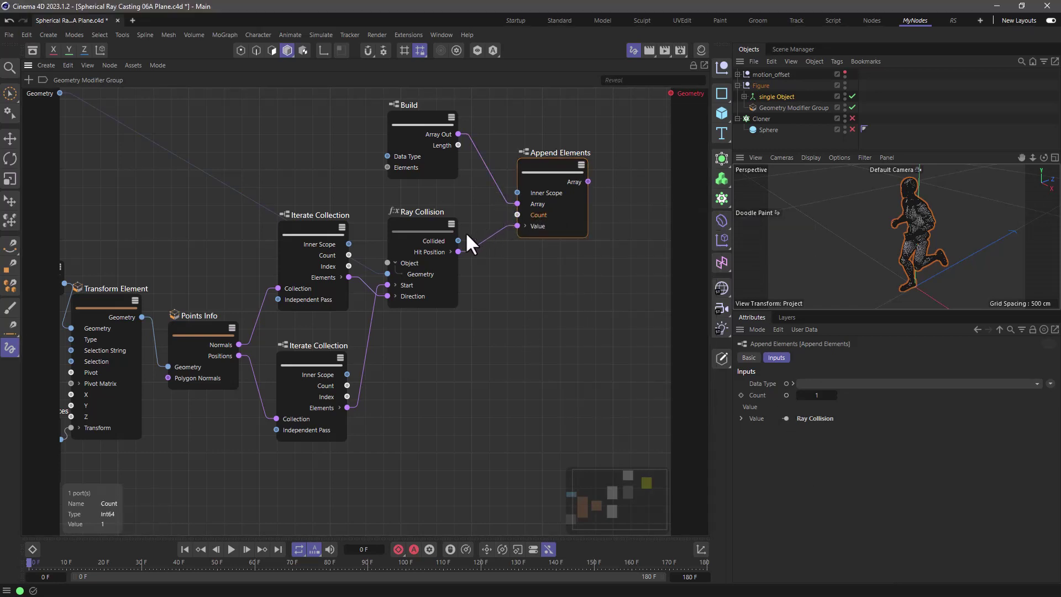
left_click_drag(499, 214, 517, 214)
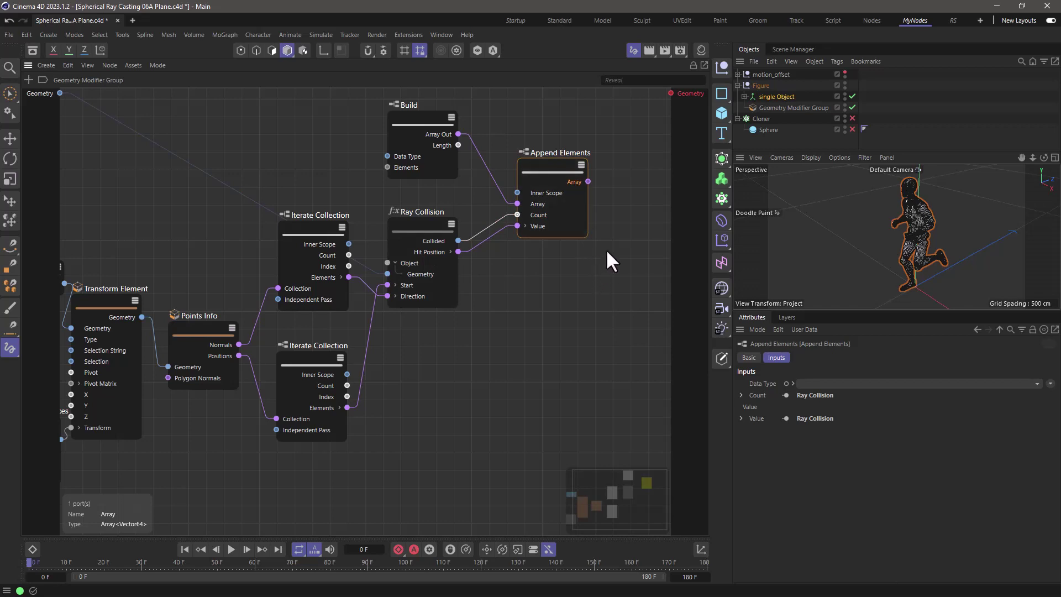
Step: Search 'geometry' and place a Geometry Property Set node to the right of Append Elements
middle_click_drag(603, 254, 506, 274)
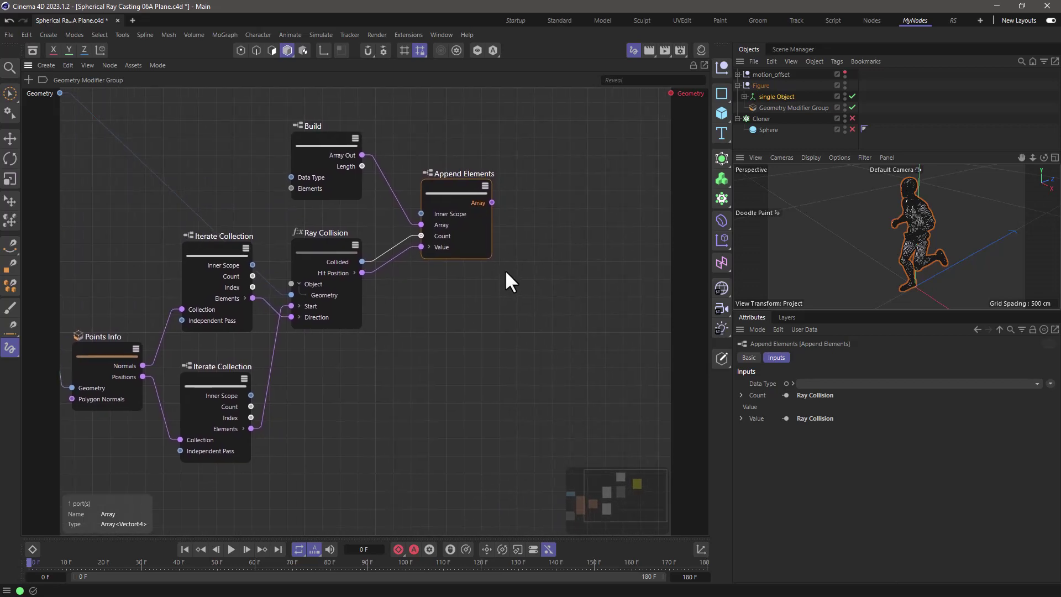
left_click(547, 174)
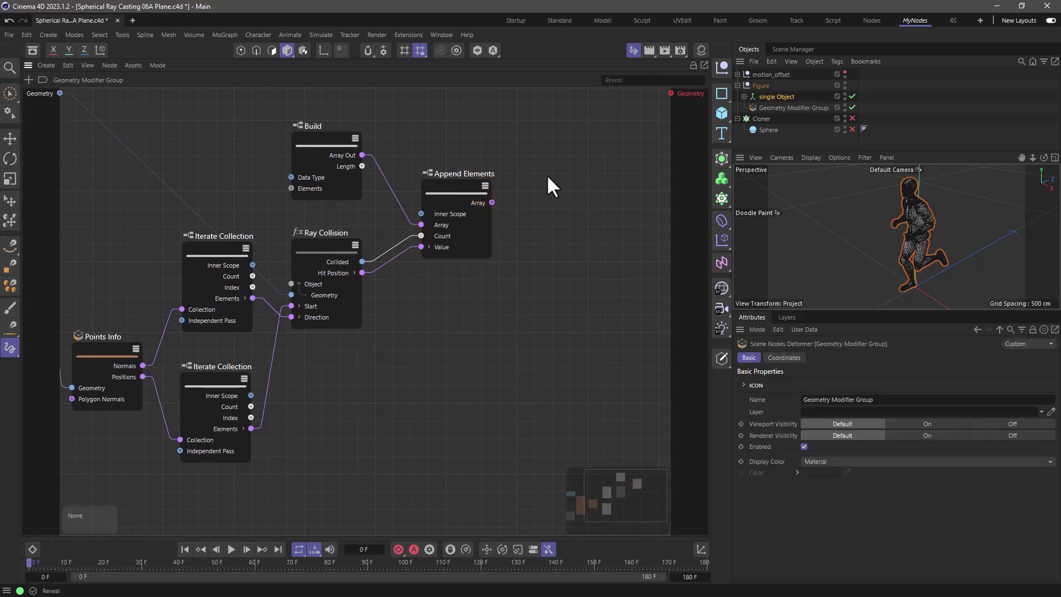
double_click(547, 177)
type("geometry")
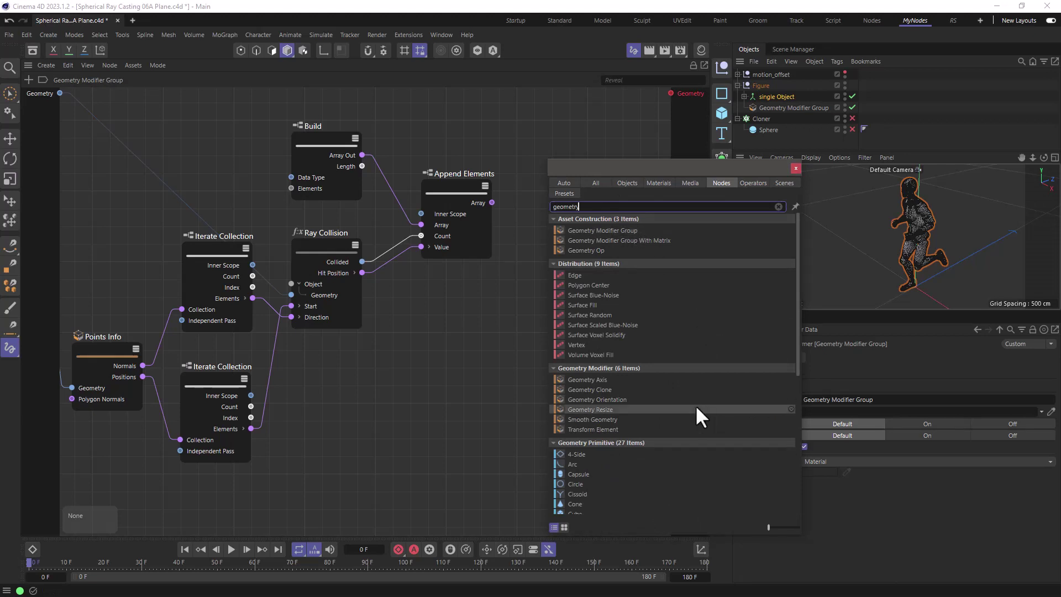
scroll(668, 365, "down", 8)
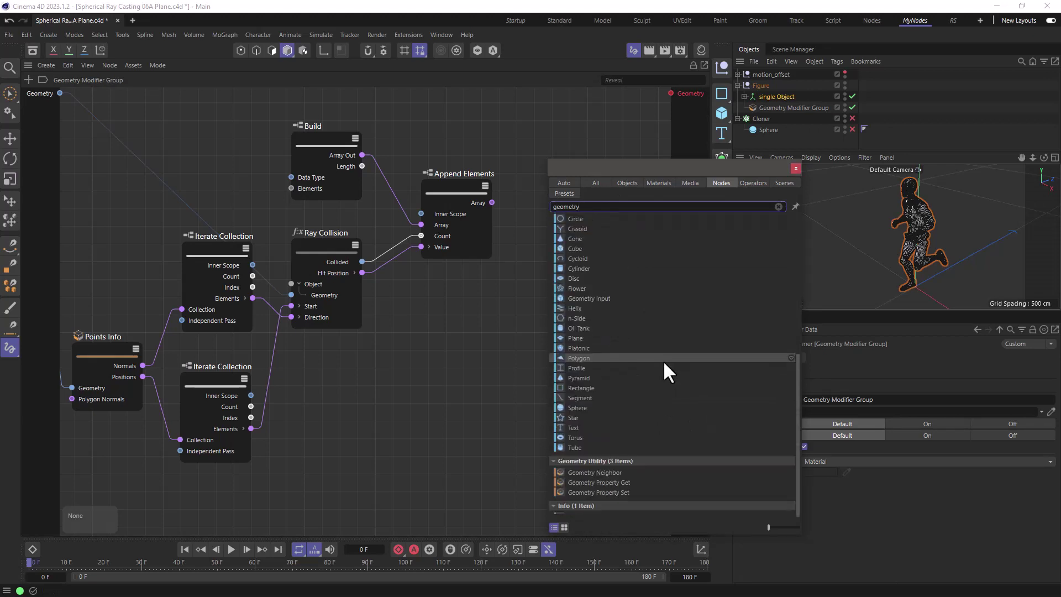
left_click_drag(617, 491, 559, 187)
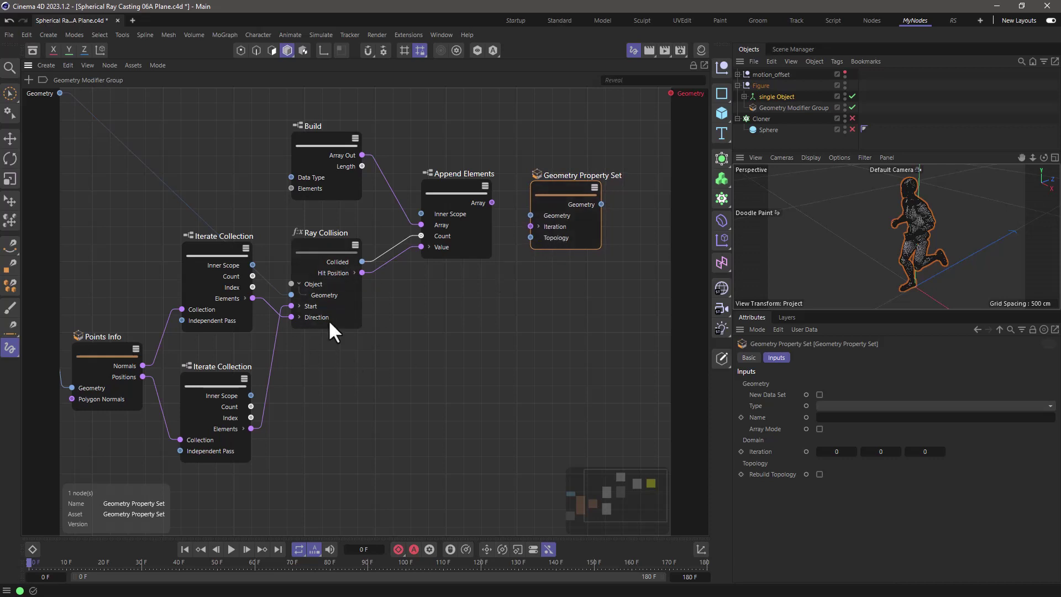
left_click(478, 203)
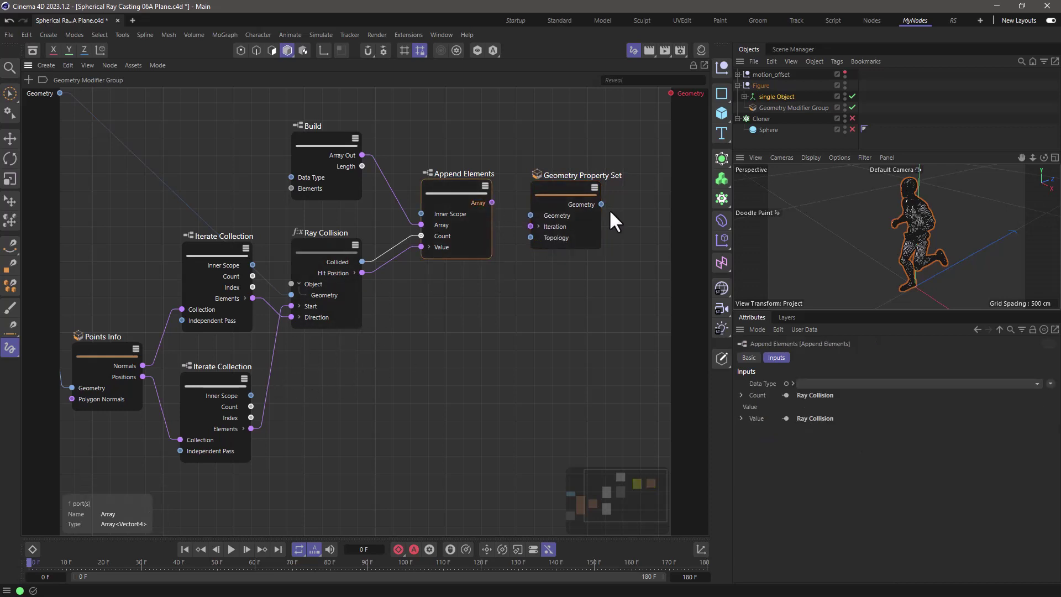
left_click(560, 189)
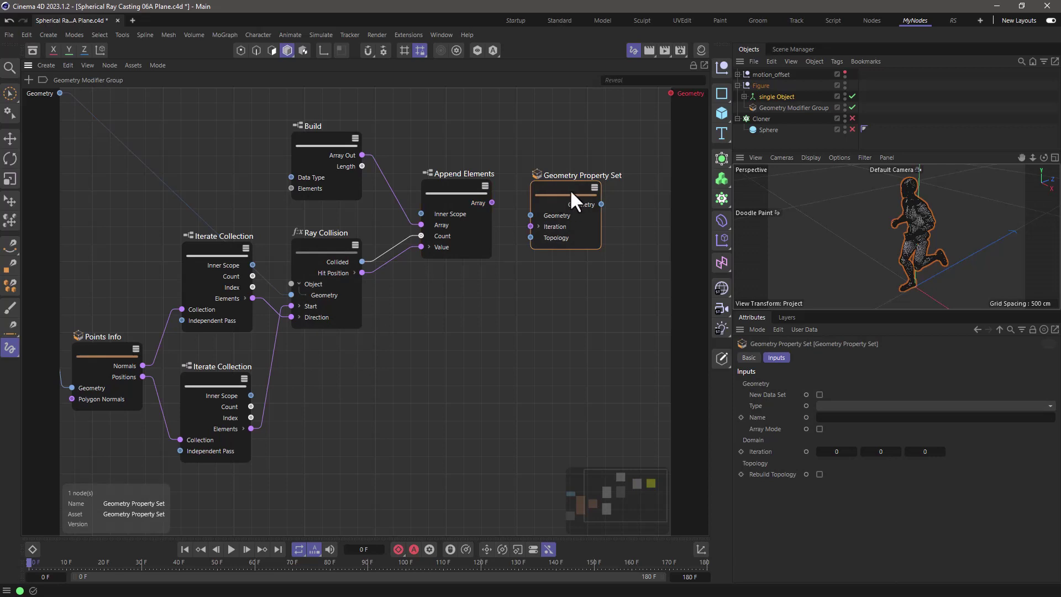
Step: Turn on Array Mode for Geometry Property Set and set its Type to 3d Points
left_click(819, 430)
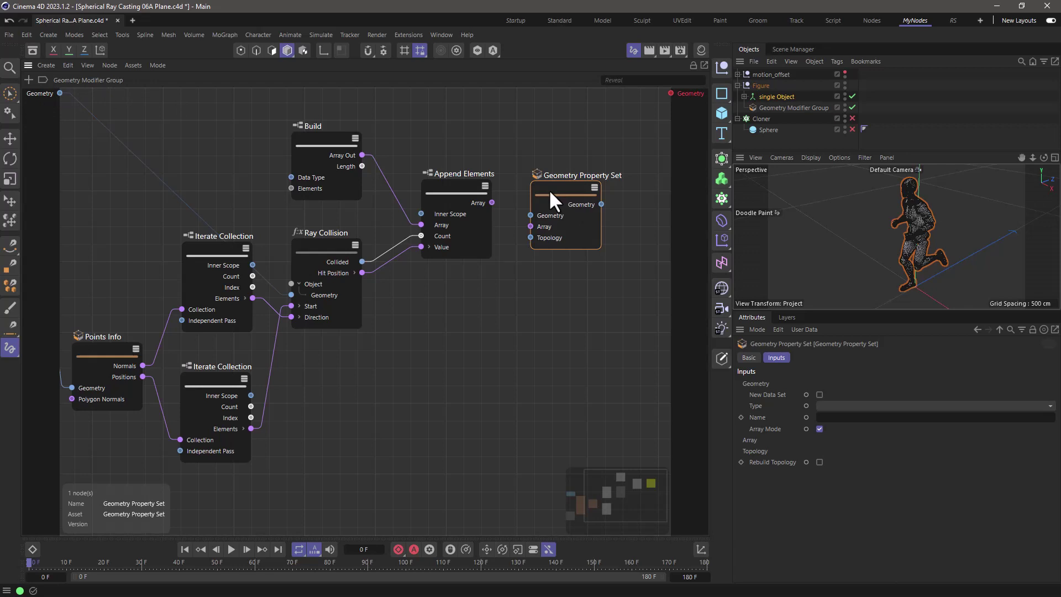
left_click(865, 405)
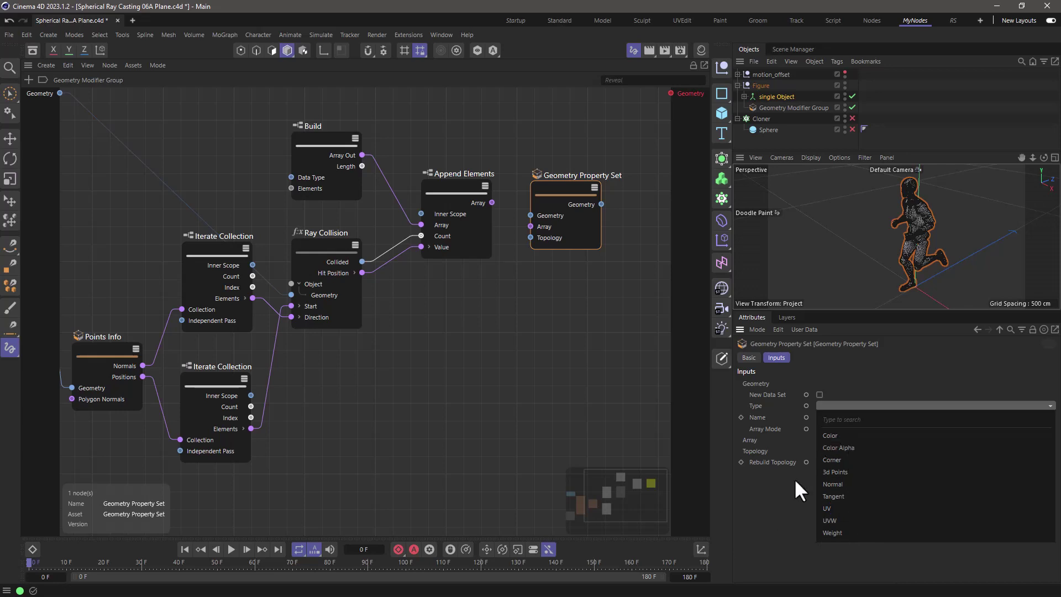
left_click(788, 524)
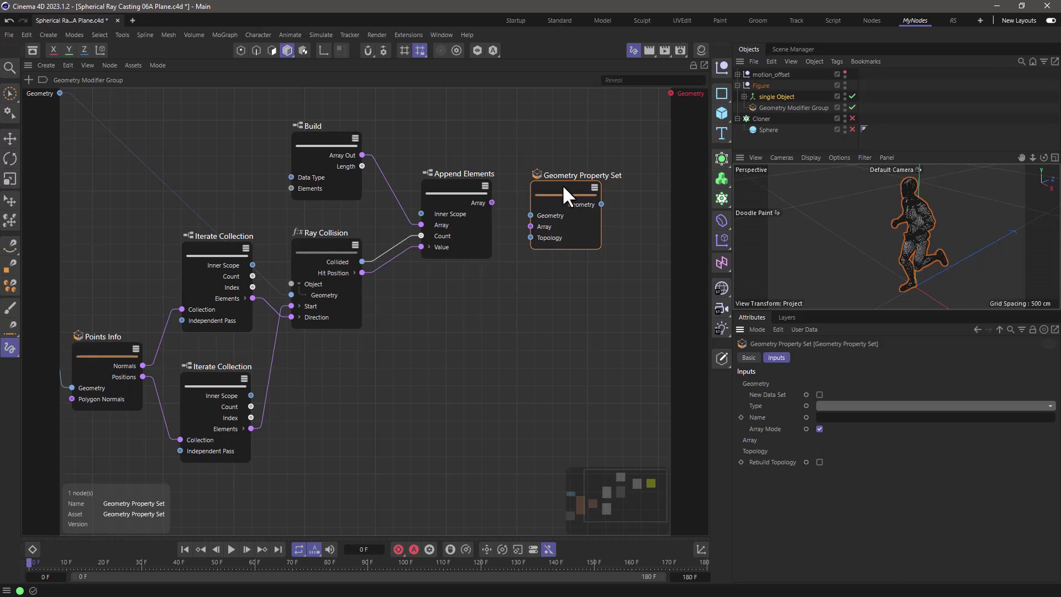
left_click(835, 404)
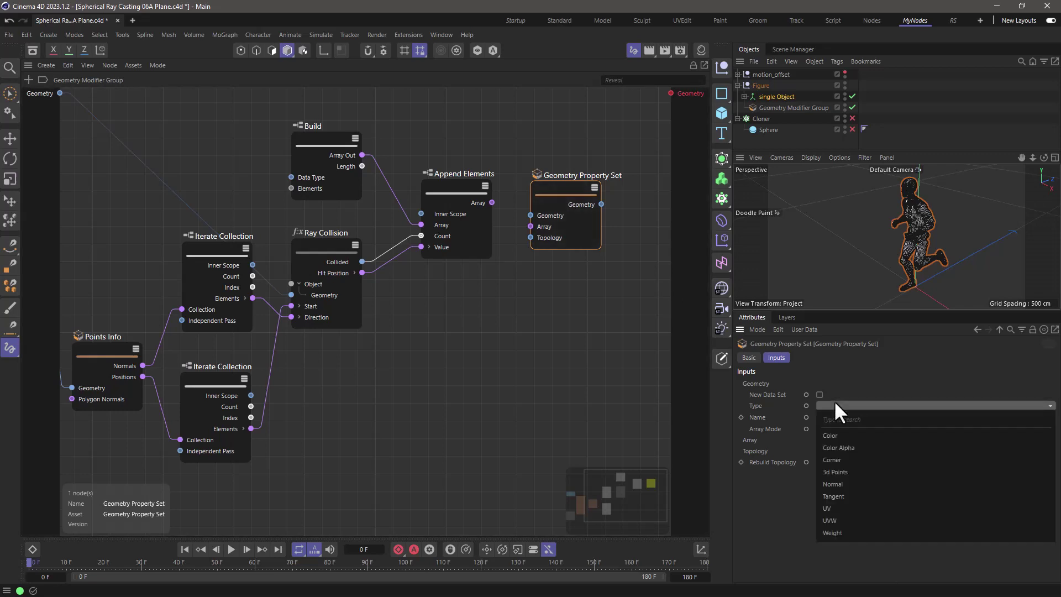
left_click(852, 472)
Step: Wire Append Elements' Array into Geometry Property Set, and its Geometry into the group's output
left_click_drag(561, 188, 558, 184)
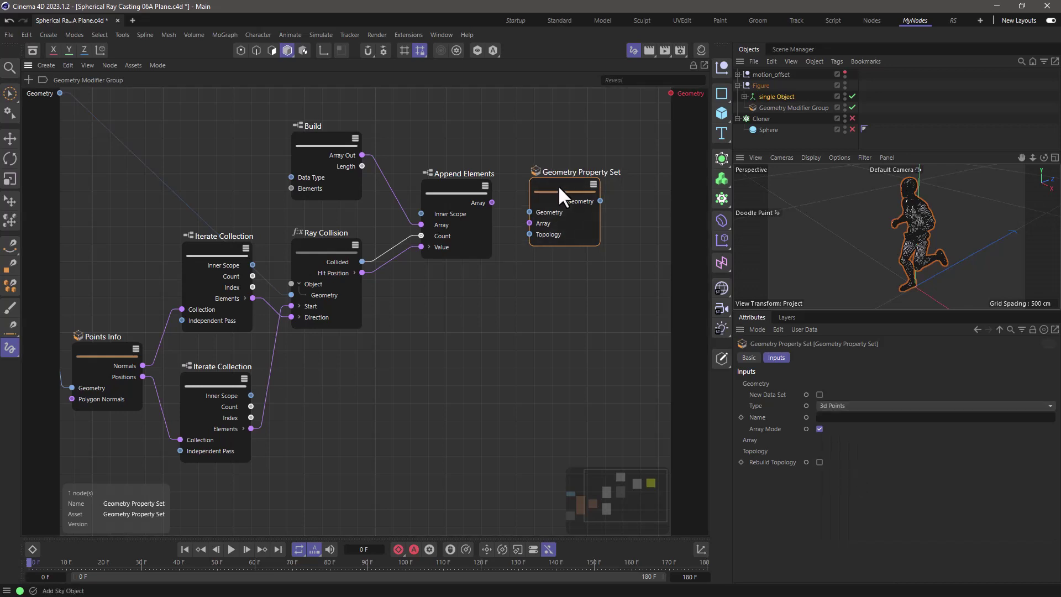
left_click(476, 203)
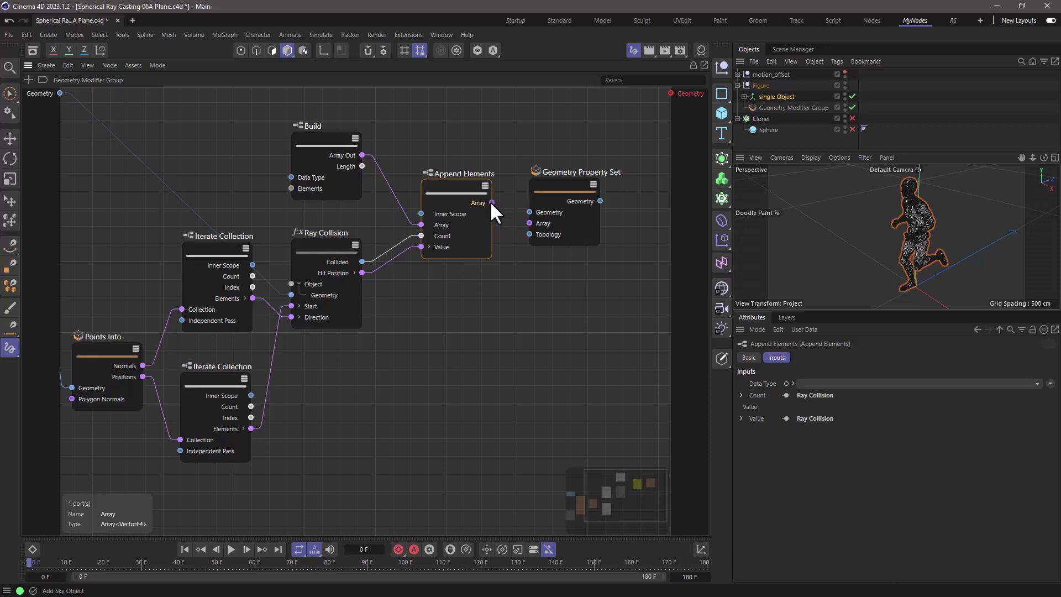
left_click(569, 193)
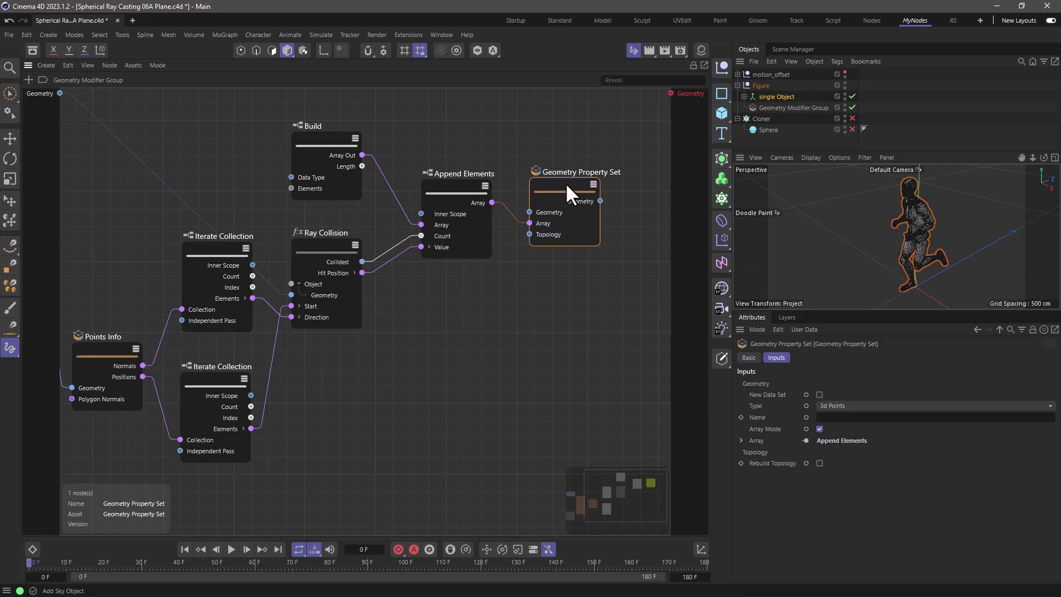
left_click_drag(599, 199, 670, 93)
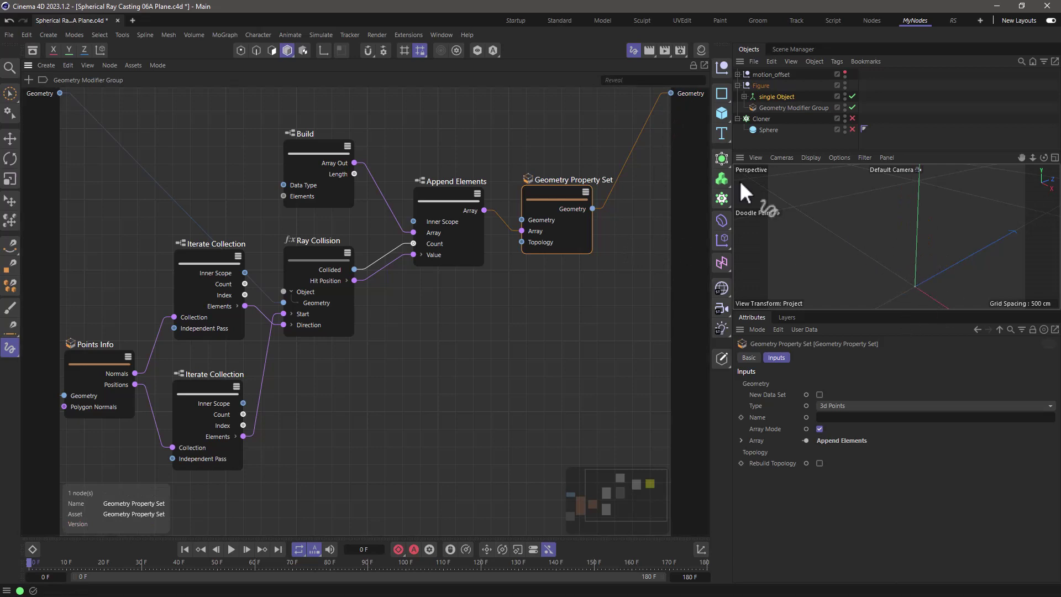
left_click(241, 50)
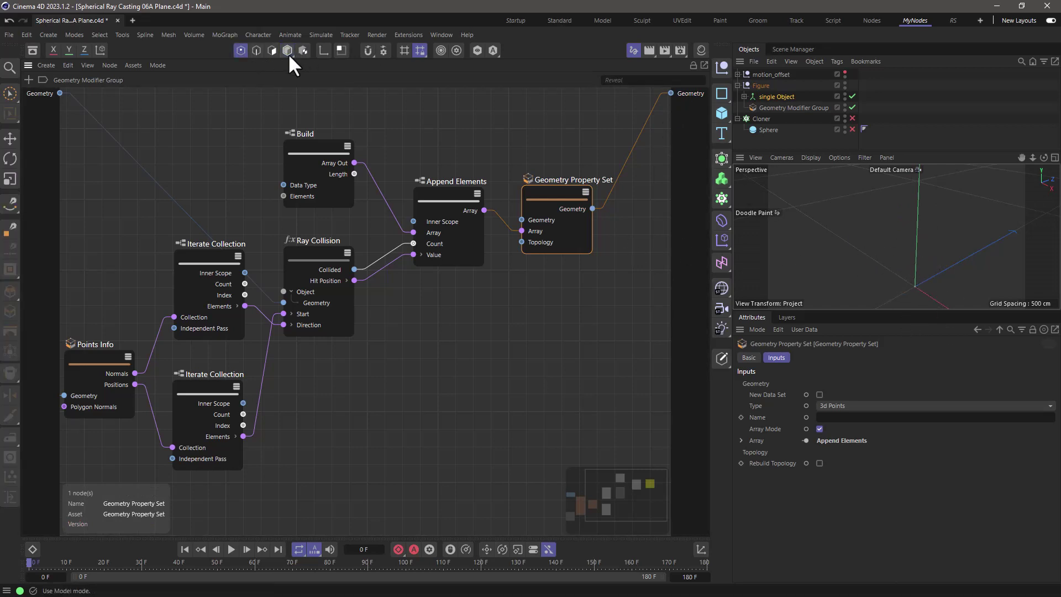
Step: Select the Cloner and enable its Sphere so the figure reappears as a point cloud
left_click(770, 98)
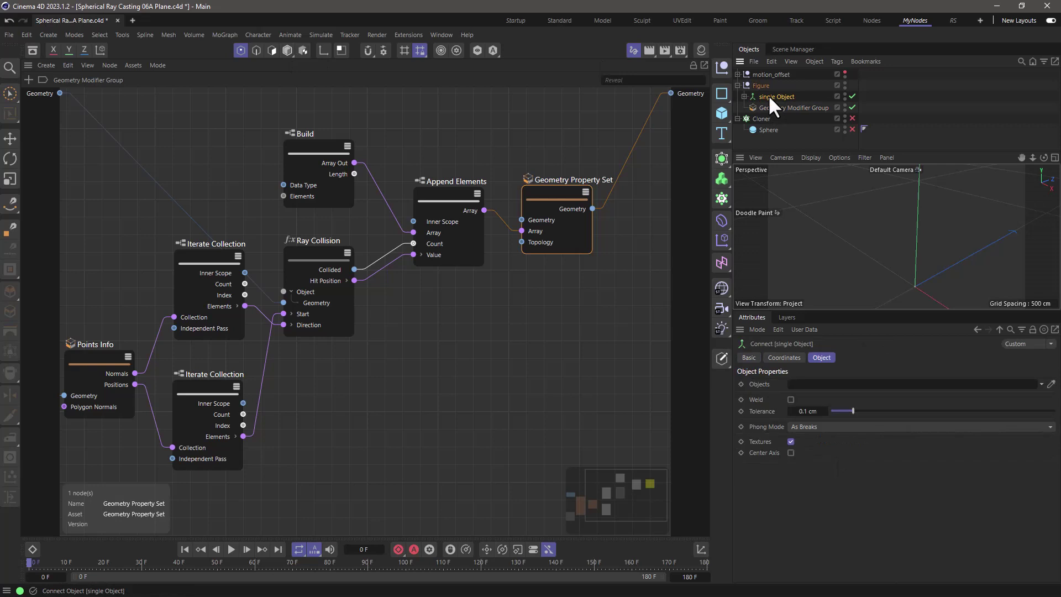
left_click(288, 50)
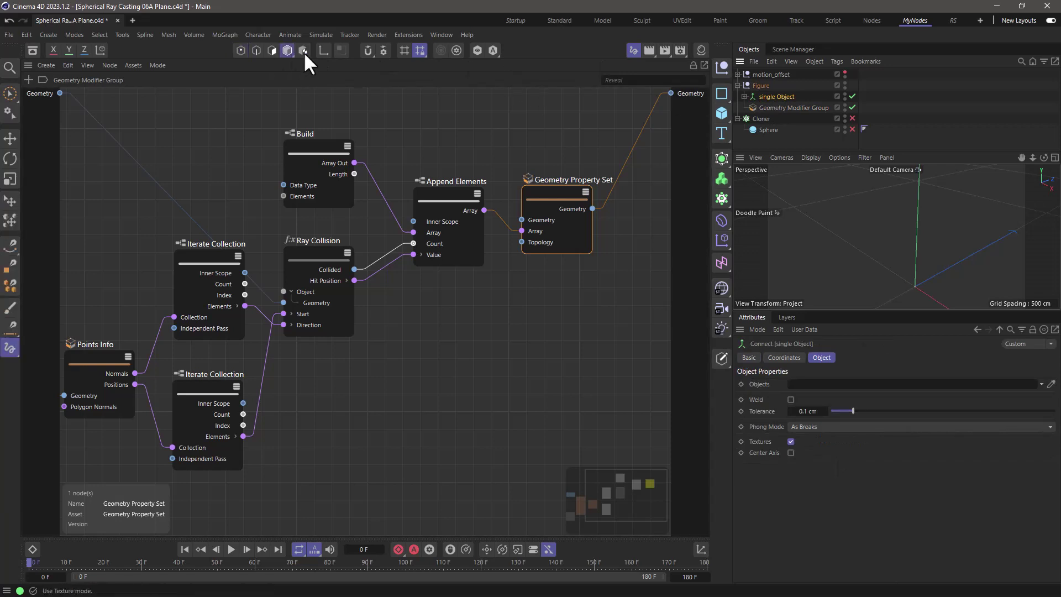
left_click(762, 118)
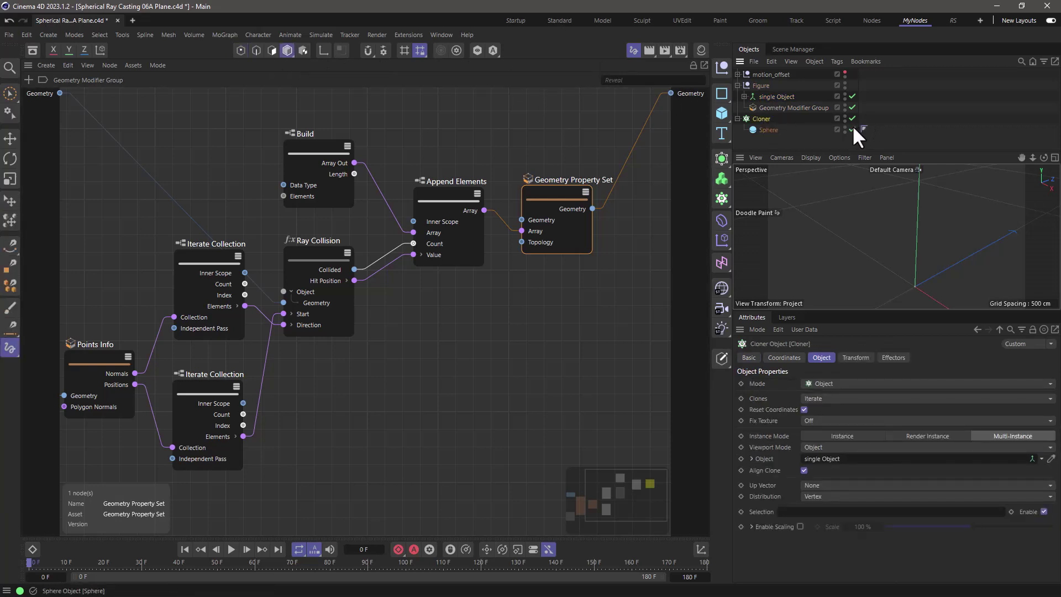
left_click(852, 127)
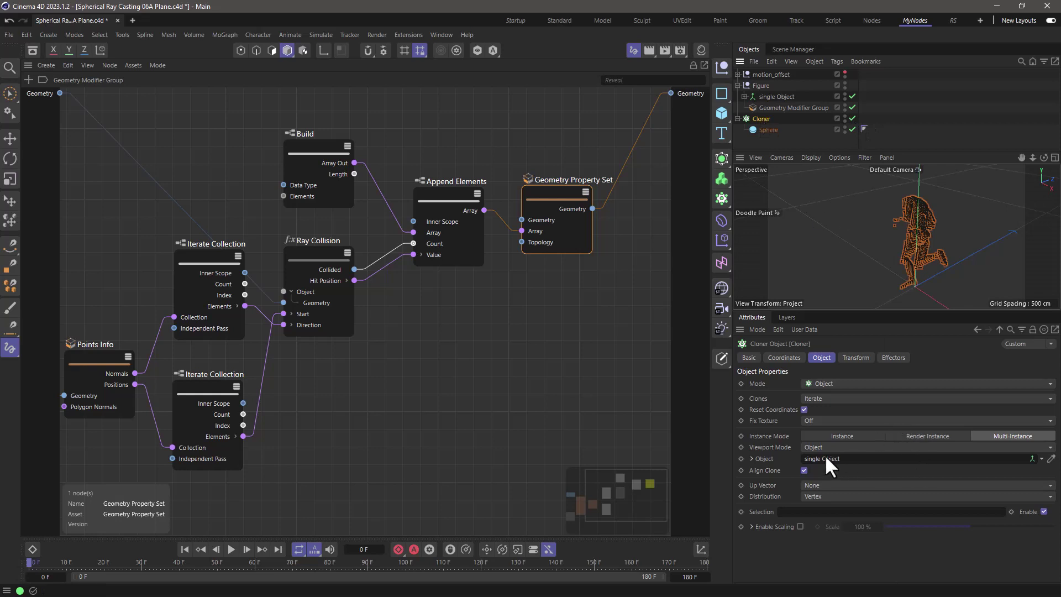
left_click(764, 96)
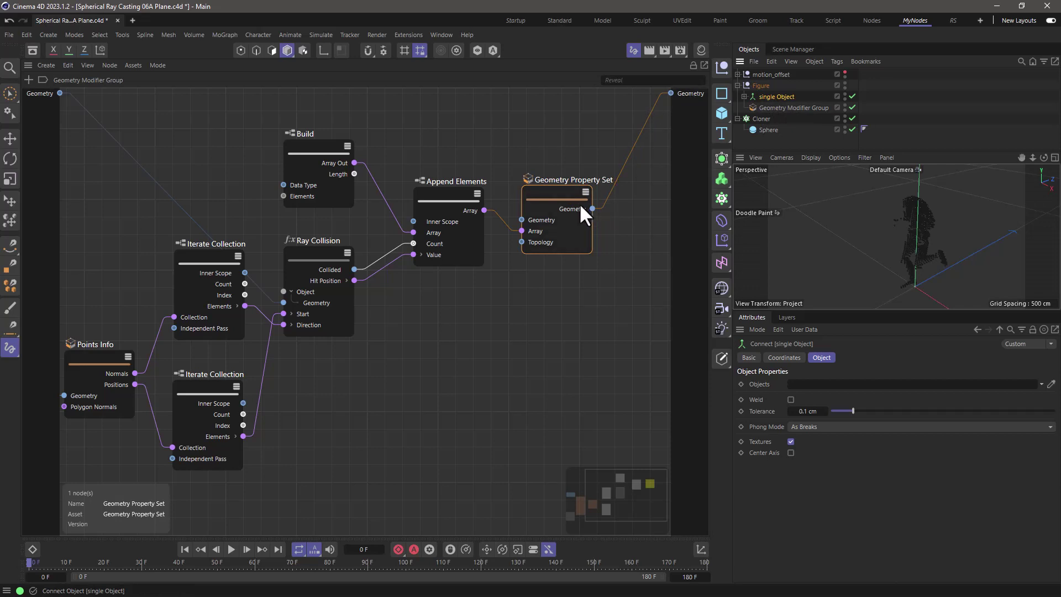
left_click(588, 283)
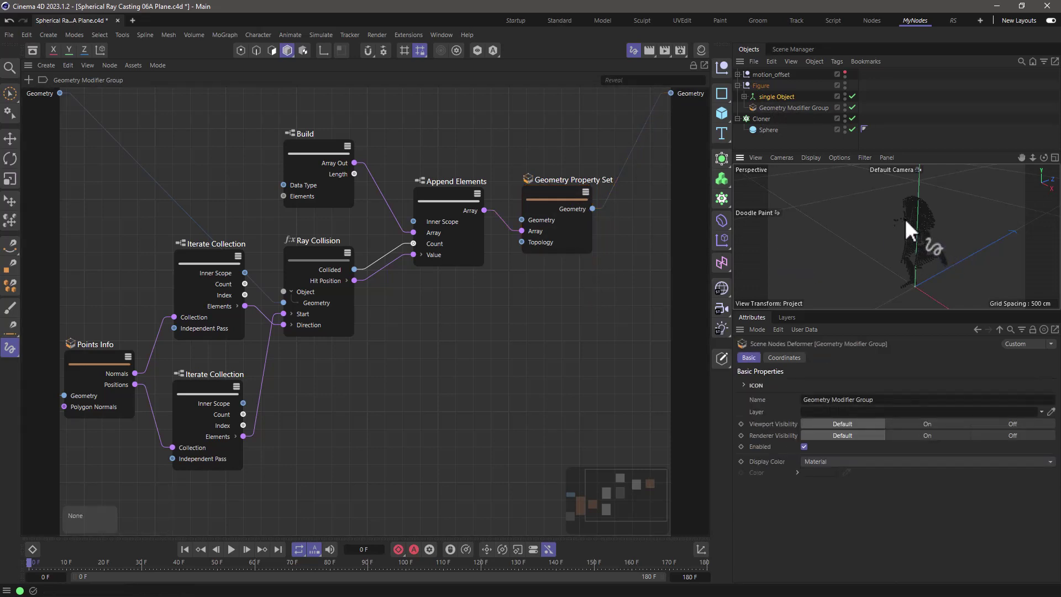
Step: Enlarge the 3D view and switch it to Gouraud shading to see the white cloned spheres
left_click_drag(904, 218, 919, 234, "alt")
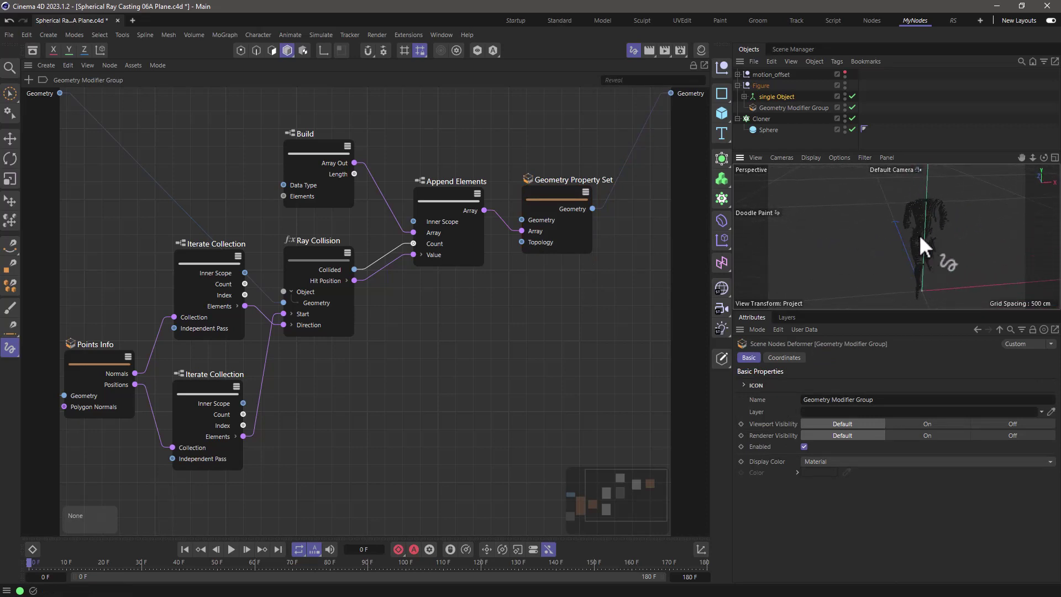
left_click_drag(545, 186, 543, 160)
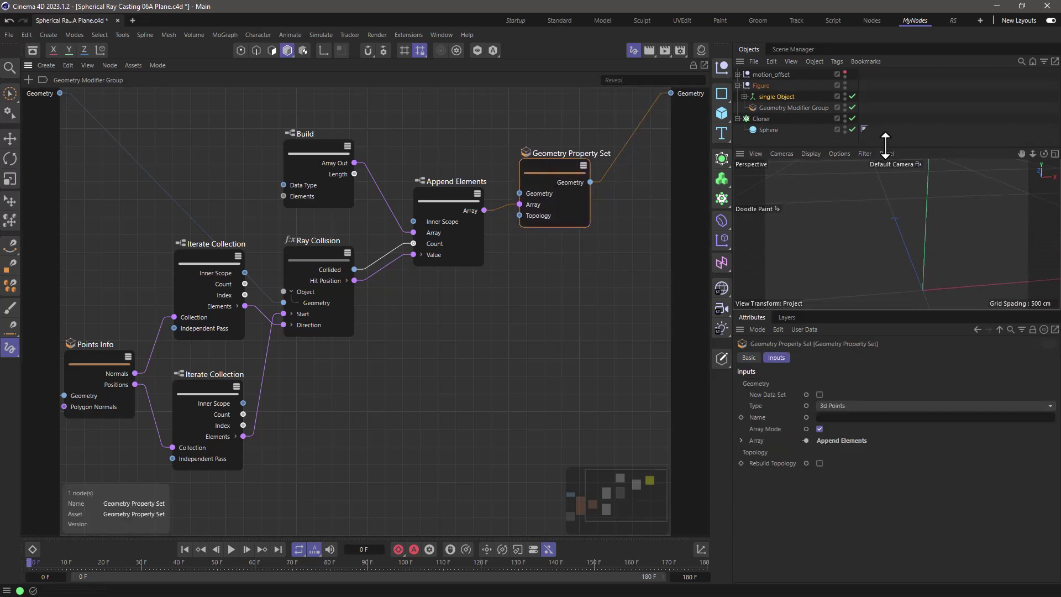
left_click_drag(890, 310, 896, 397)
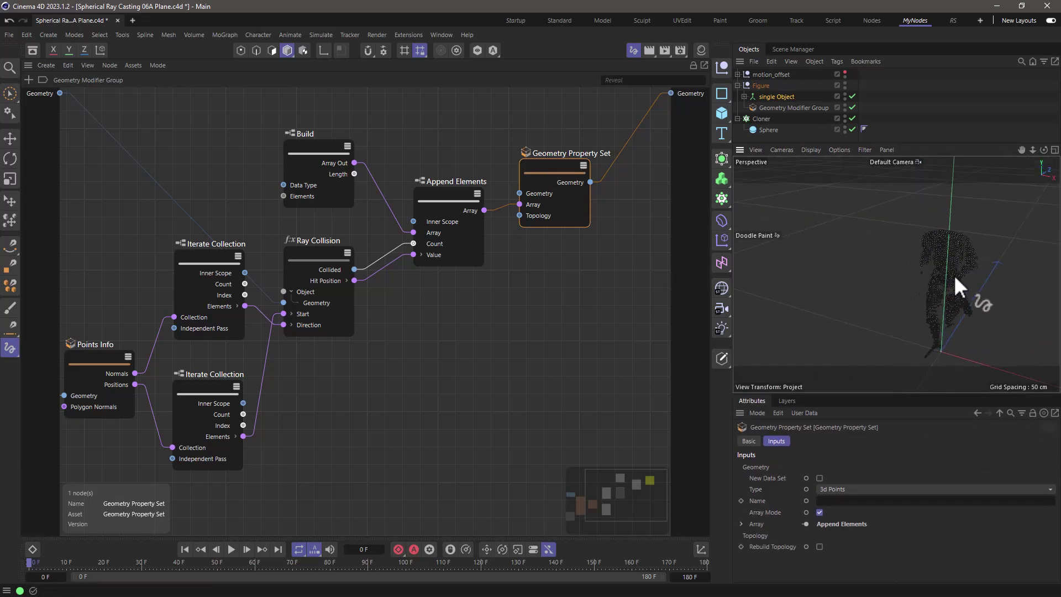
left_click(811, 149)
left_click(839, 183)
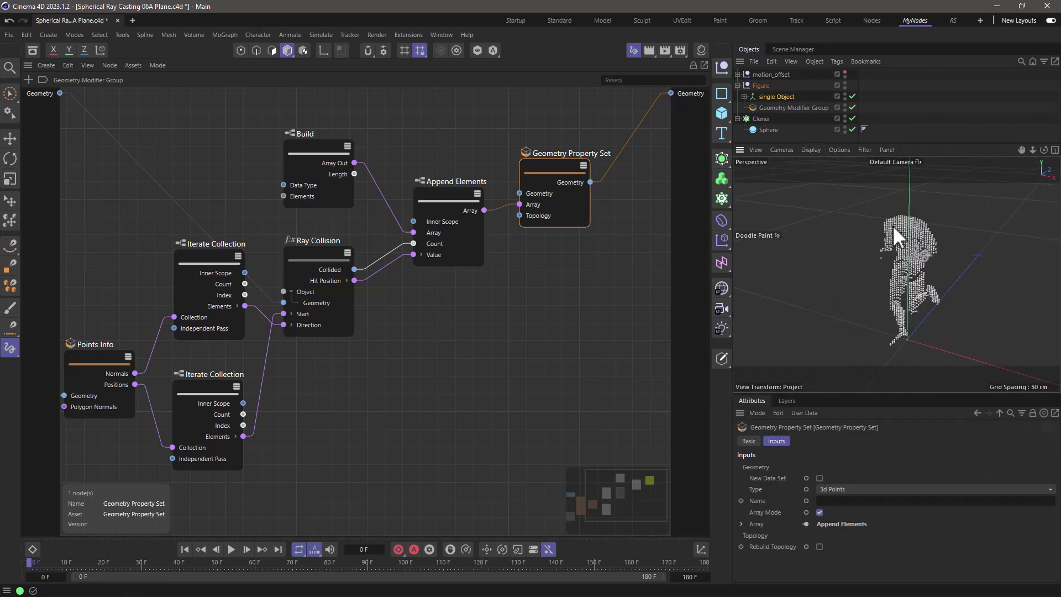
mouse_move(893, 224)
left_mouse_down("alt")
mouse_move(937, 251)
mouse_move(992, 251)
mouse_move(872, 234)
mouse_move(928, 254)
left_mouse_up("alt")
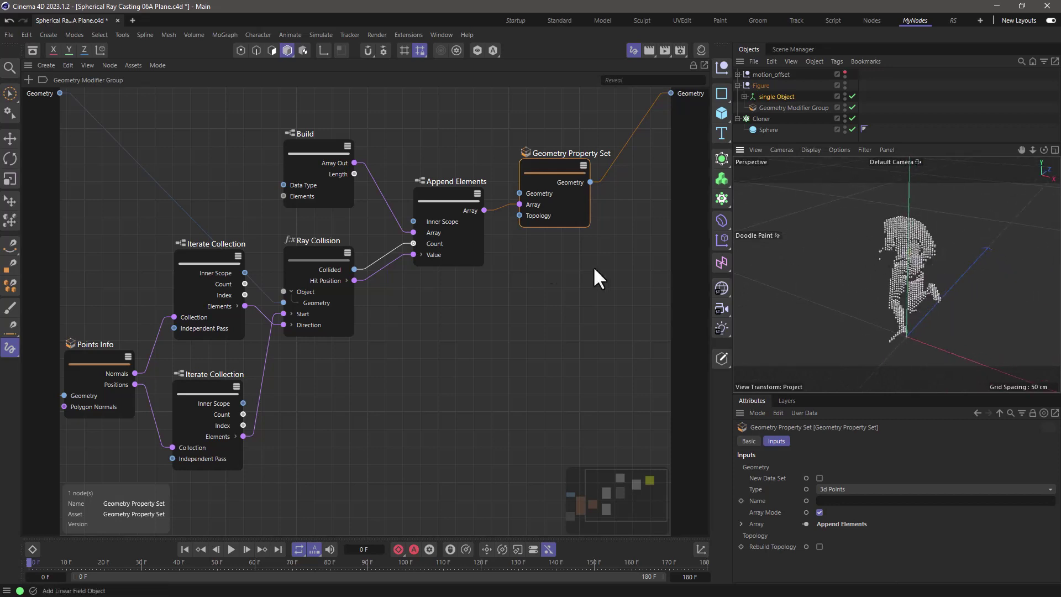
left_click(426, 342)
middle_click_drag(419, 347, 469, 327)
Step: Reposition the Plane node and route Transform Element's Geometry into the group's Geometry output
scroll(469, 327, "down", 2)
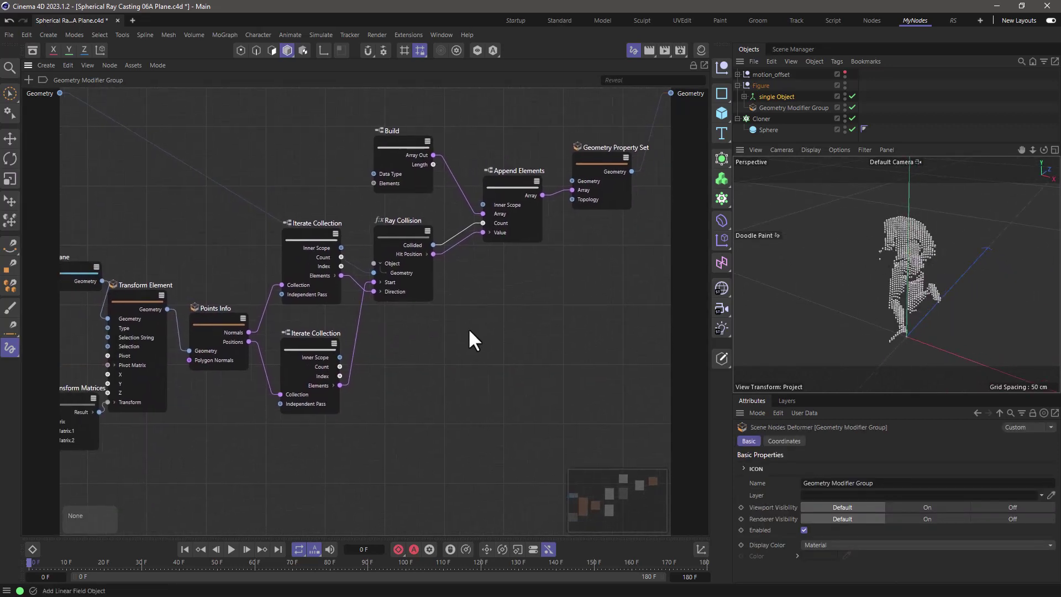
scroll(470, 334, "down", 2)
left_click_drag(116, 272, 672, 91)
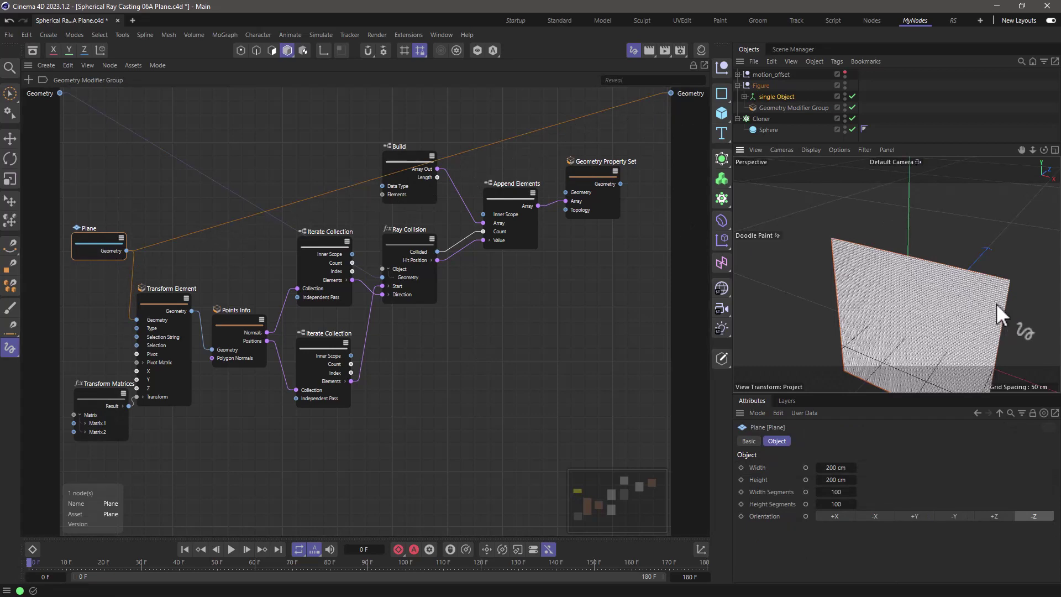
mouse_move(997, 304)
left_mouse_down("alt")
mouse_move(955, 290)
mouse_move(999, 305)
left_mouse_up("alt")
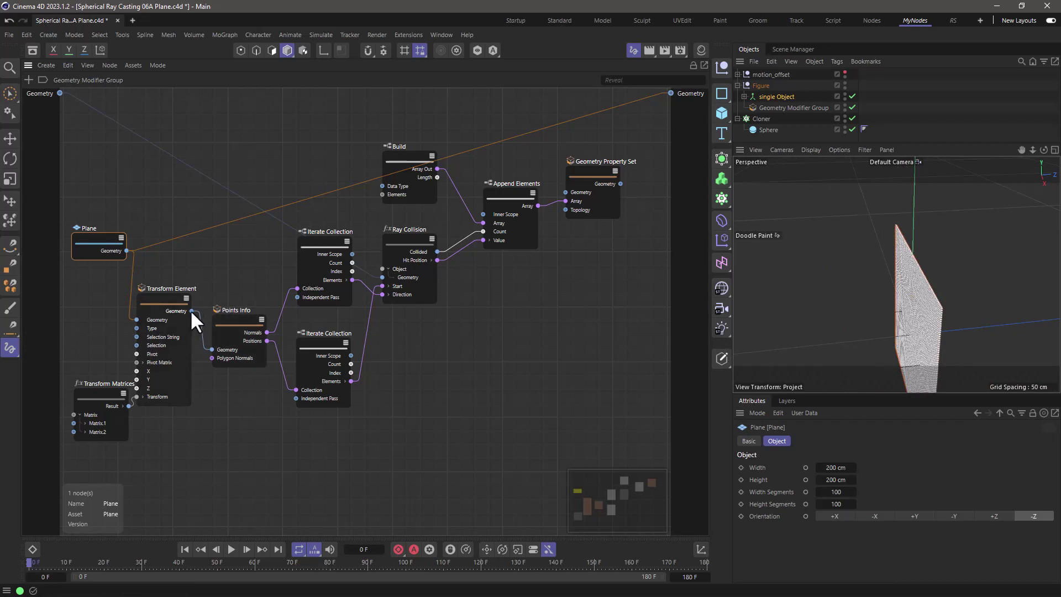
left_click_drag(191, 311, 201, 286)
left_click_drag(191, 311, 671, 92)
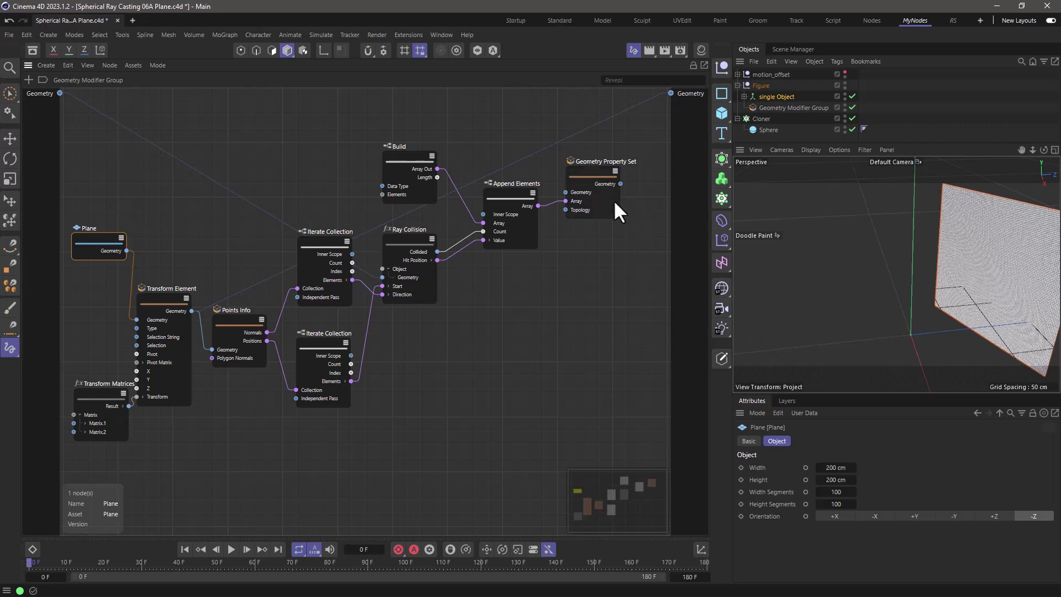
left_click_drag(938, 242, 944, 263, "alt")
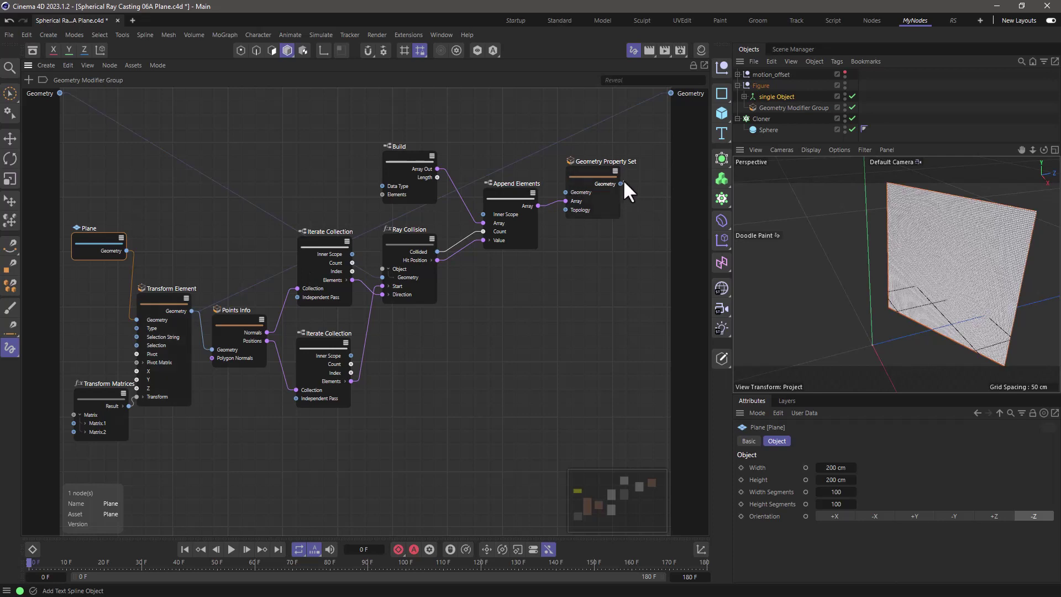
left_click_drag(620, 184, 671, 92)
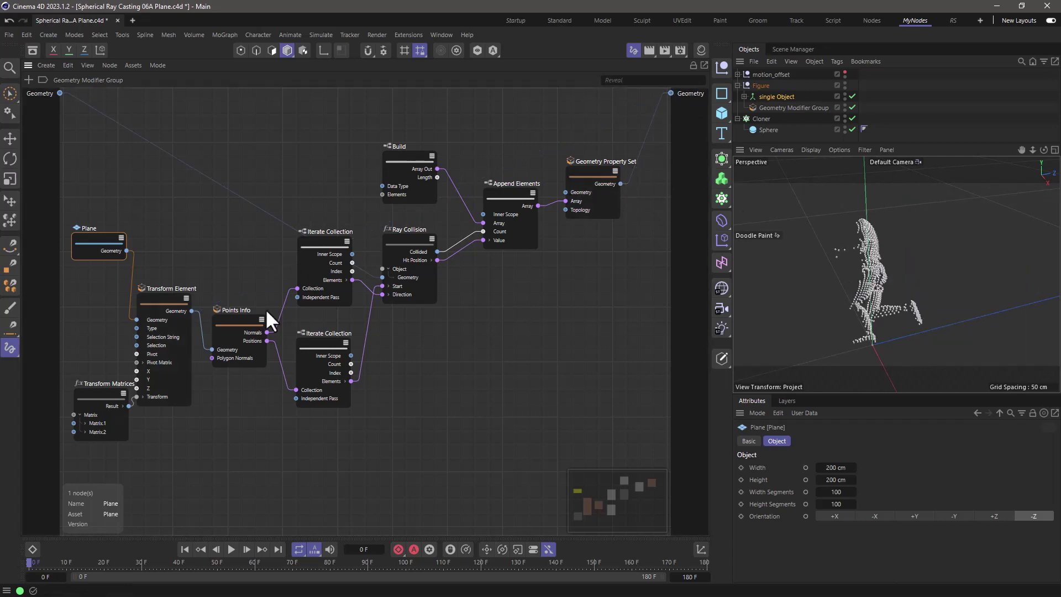
left_click_drag(191, 309, 671, 93)
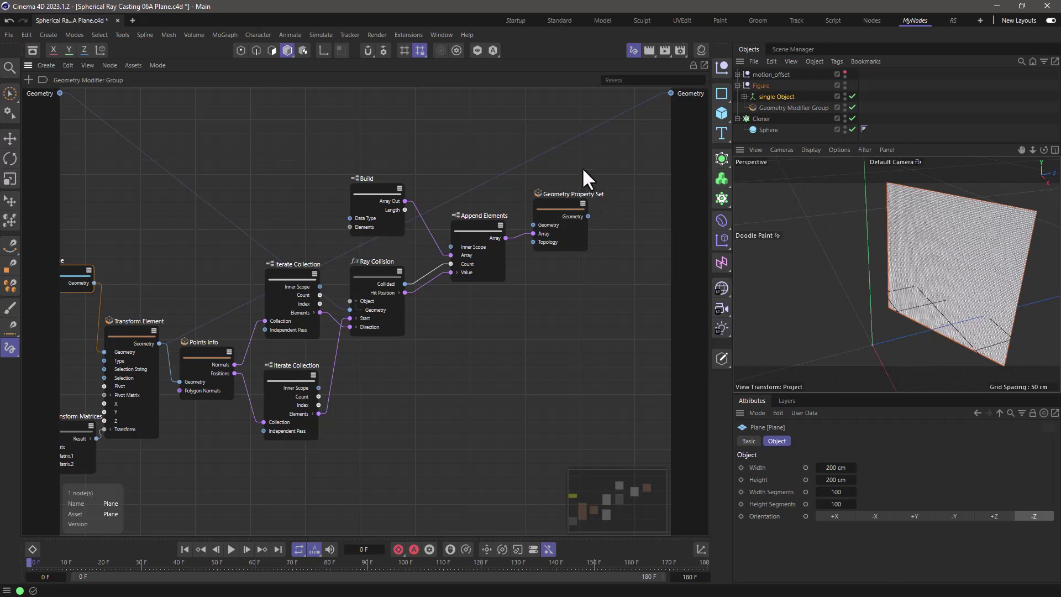
Step: Search 'switch' in the node search and drop the Switch node into the graph
middle_click_drag(587, 170, 522, 193)
left_click(568, 187)
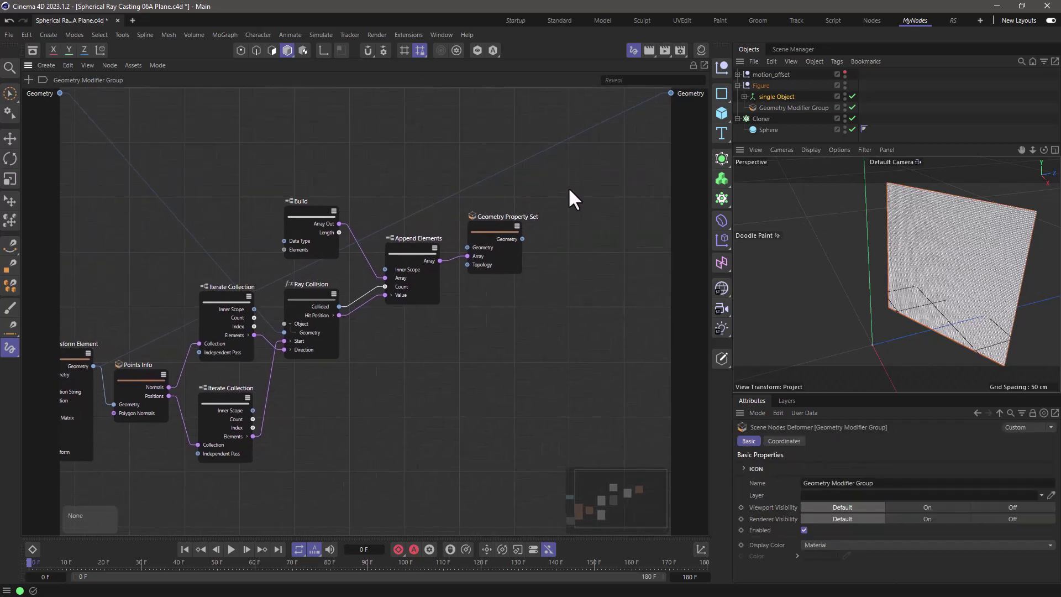
double_click(569, 190)
type("sw")
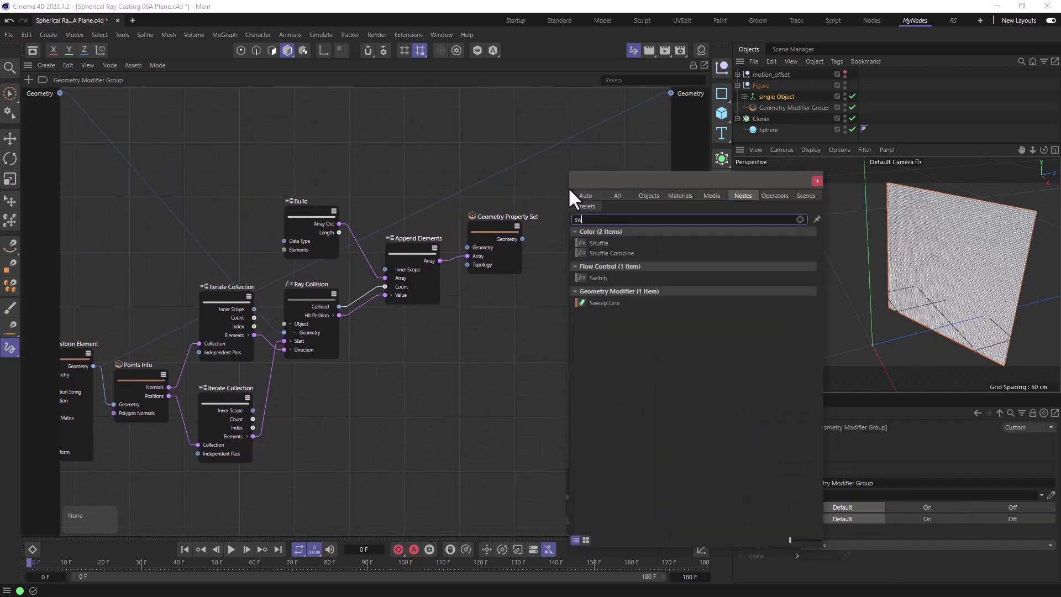
type("itch")
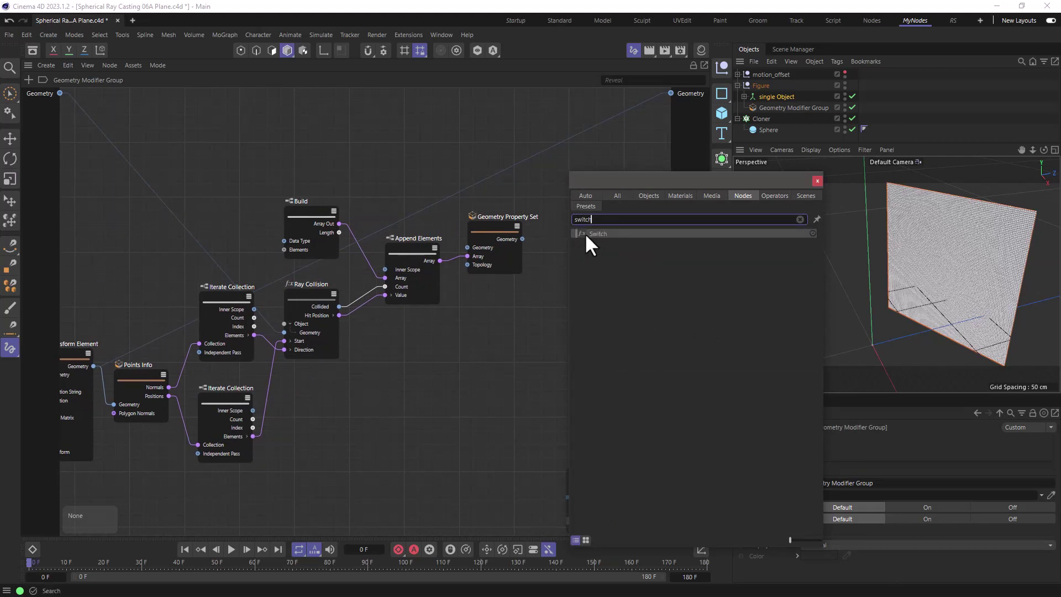
left_click_drag(586, 234, 590, 178)
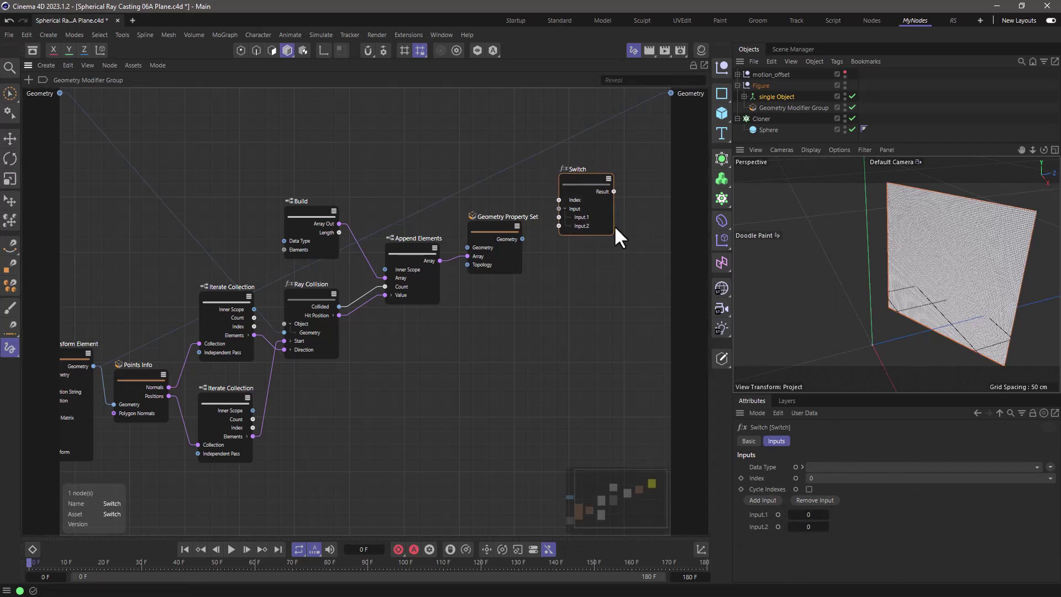
Step: Add two more inputs to the Switch node and set its Index to 1
left_click(778, 496)
left_click(778, 497)
left_click(778, 497)
left_click(831, 478)
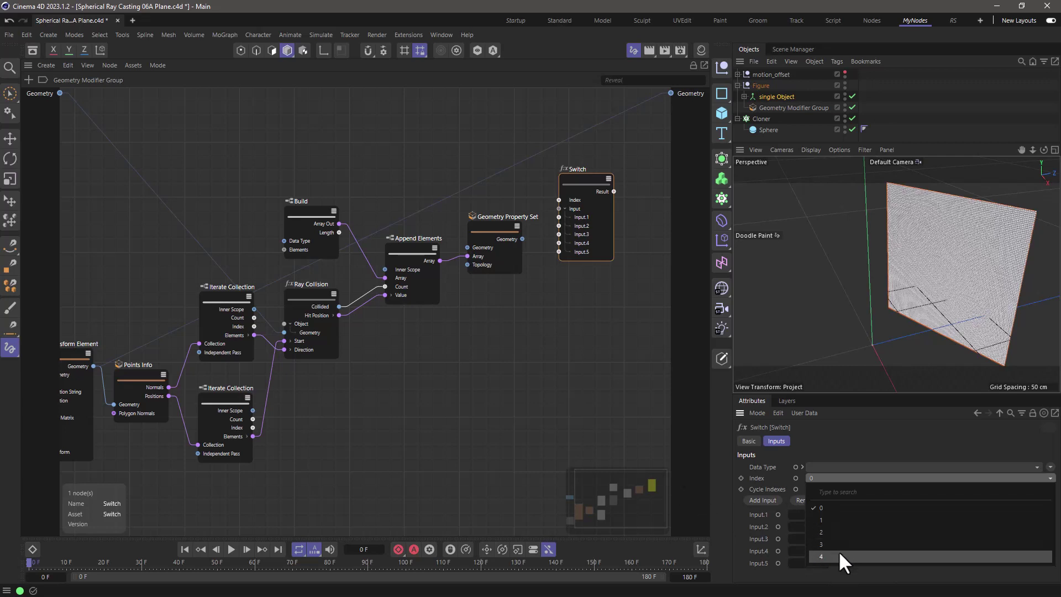
left_click(587, 463)
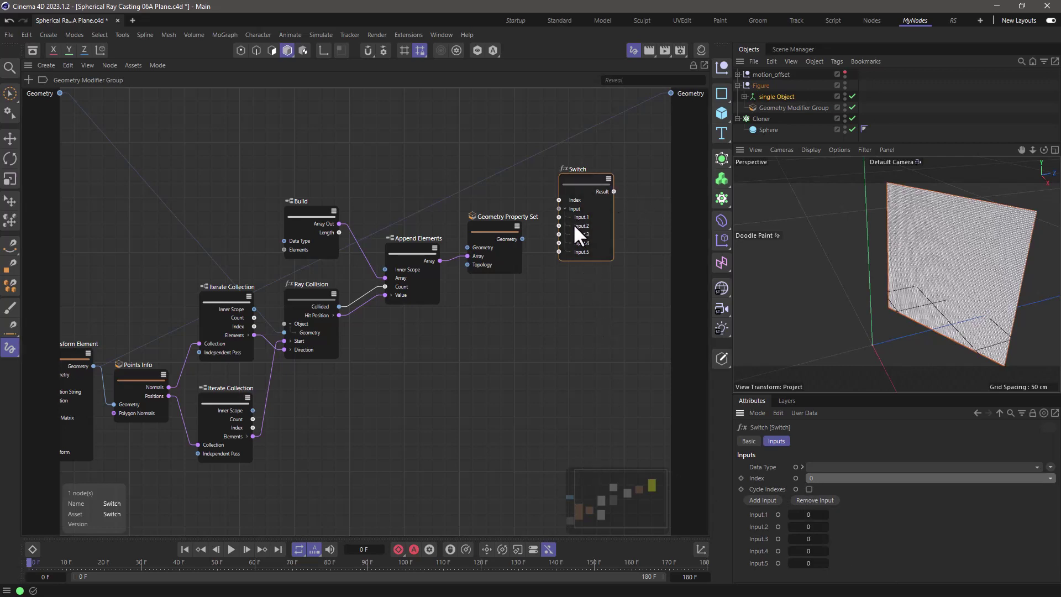
left_click(819, 473)
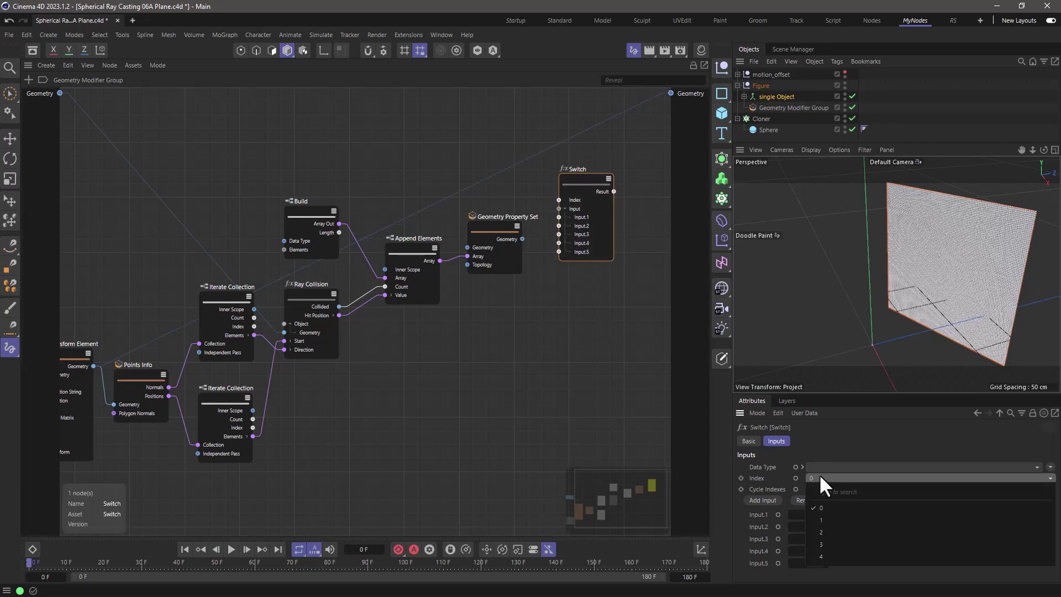
left_click(828, 505)
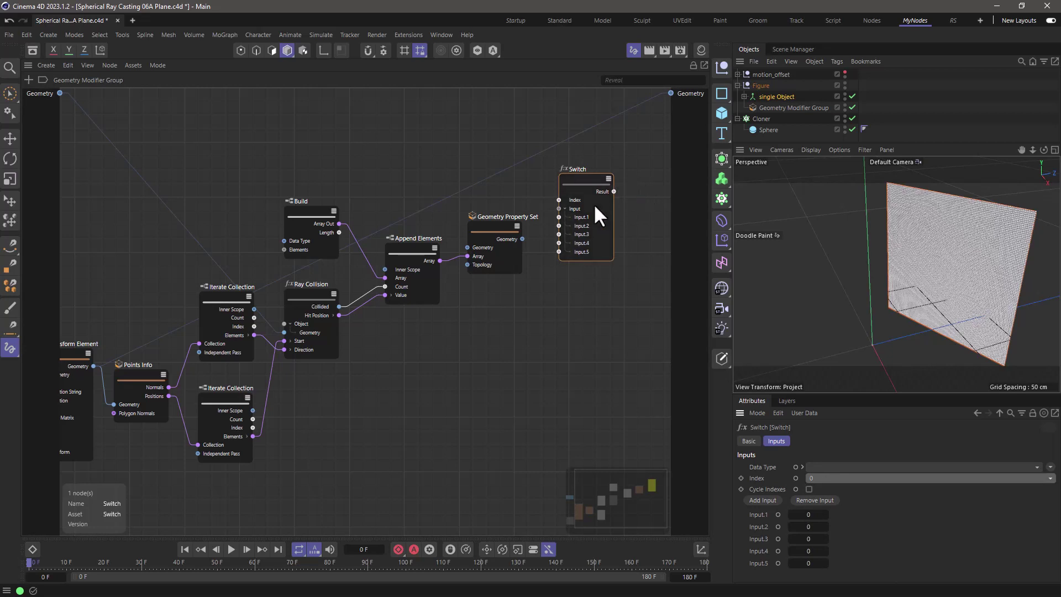
left_click(581, 215)
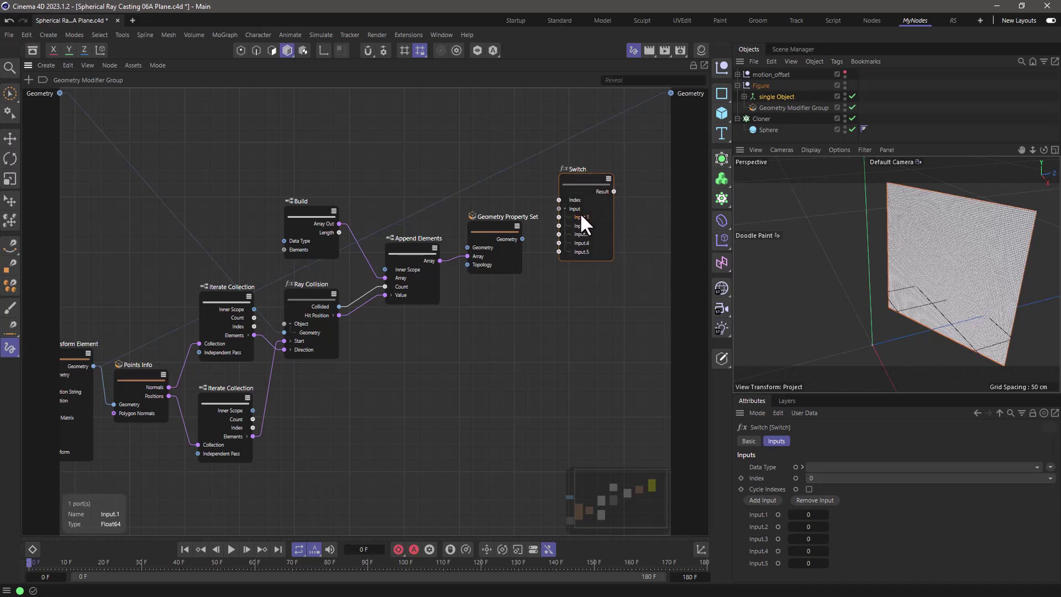
left_click(819, 476)
left_click(832, 518)
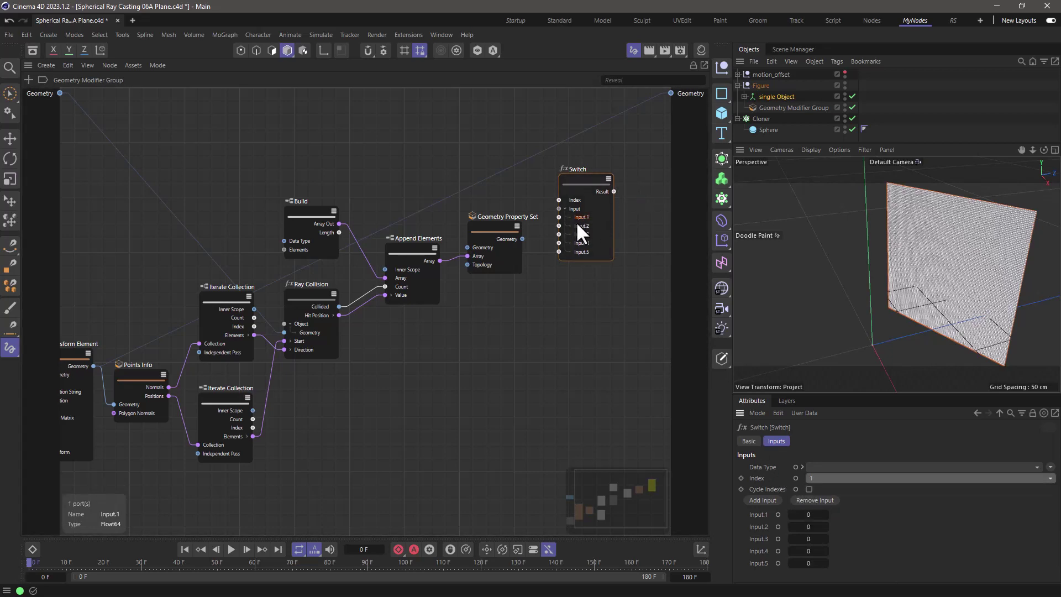
Step: Reposition the Switch node slightly down-left and bring up its options
left_click_drag(578, 225, 578, 224)
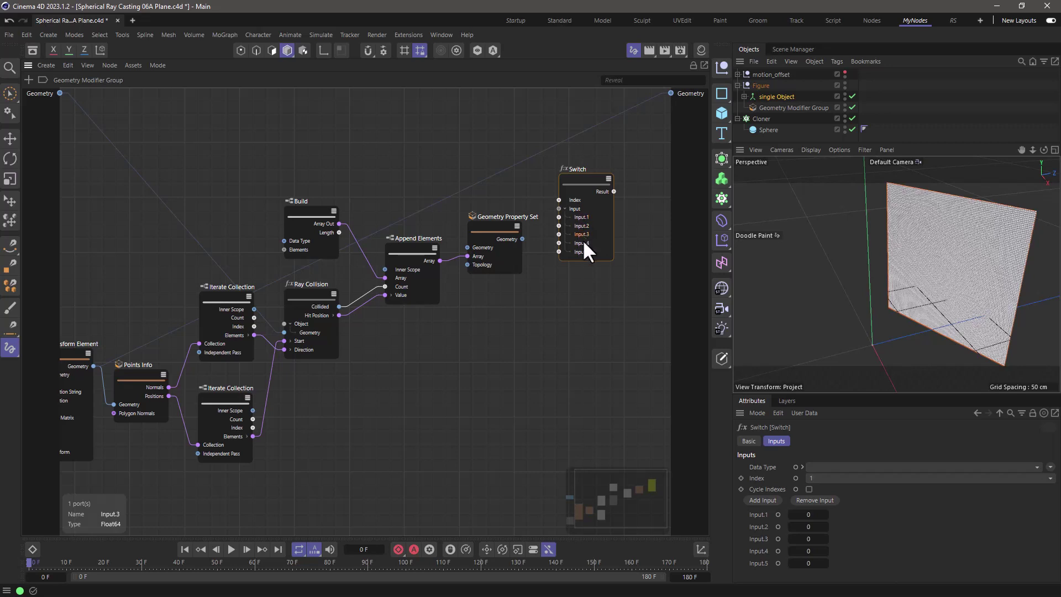
left_click_drag(584, 184, 584, 186)
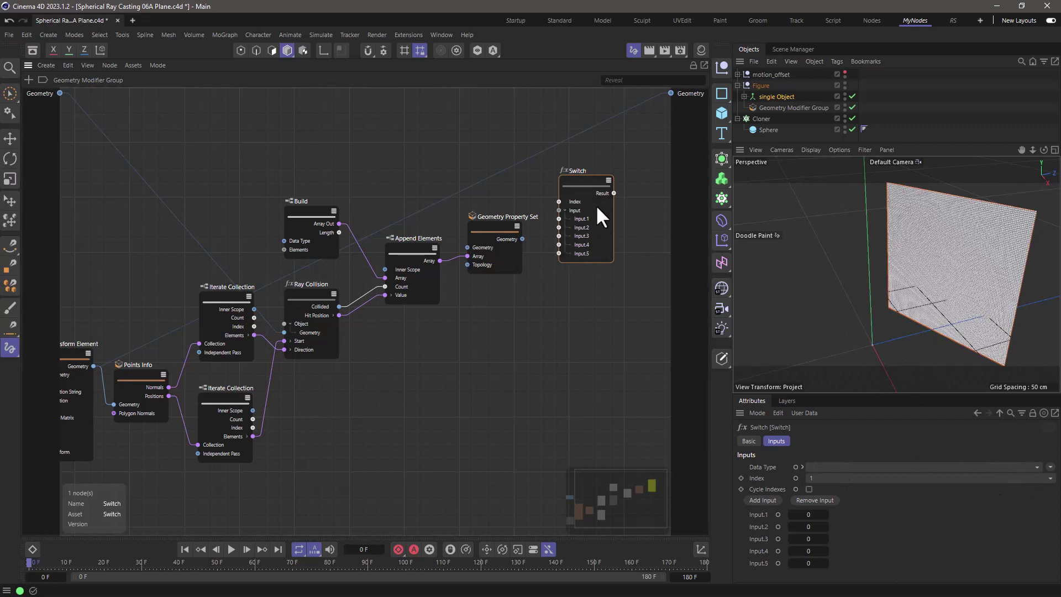
left_click_drag(579, 181, 572, 188)
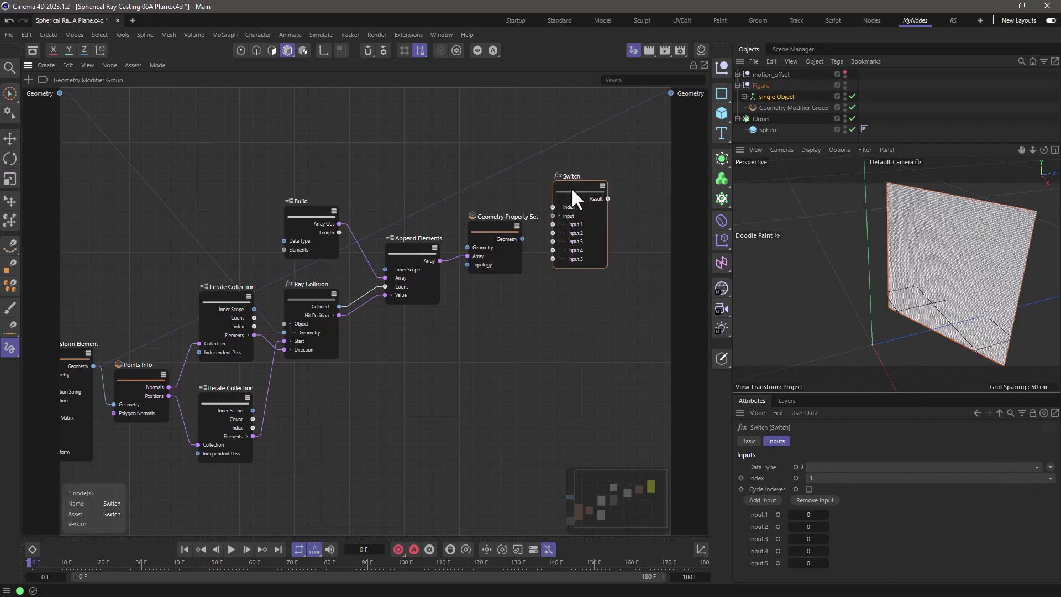
right_click(593, 218)
Step: Expose all Switch input ports and arrange the Geometry Property Set, Switch and Type Of nodes
mouse_move(605, 225)
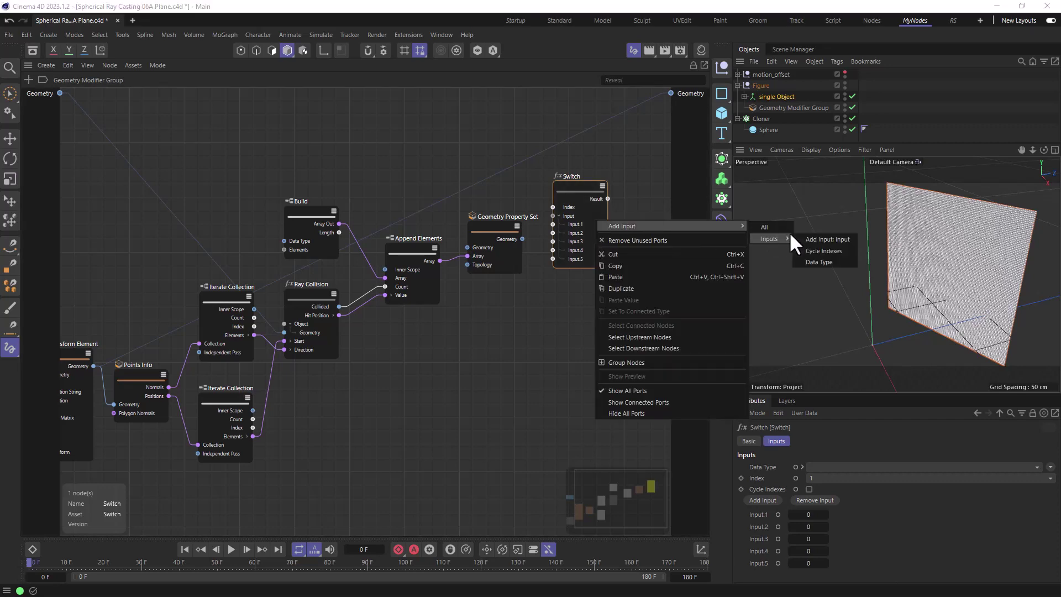
left_click(769, 227)
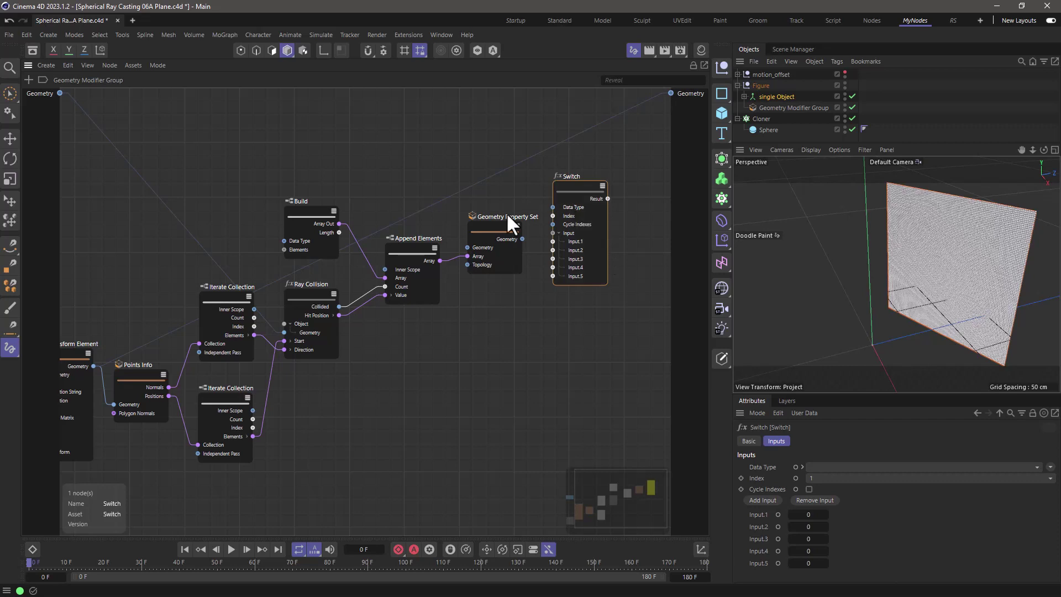
left_click_drag(497, 226, 495, 224)
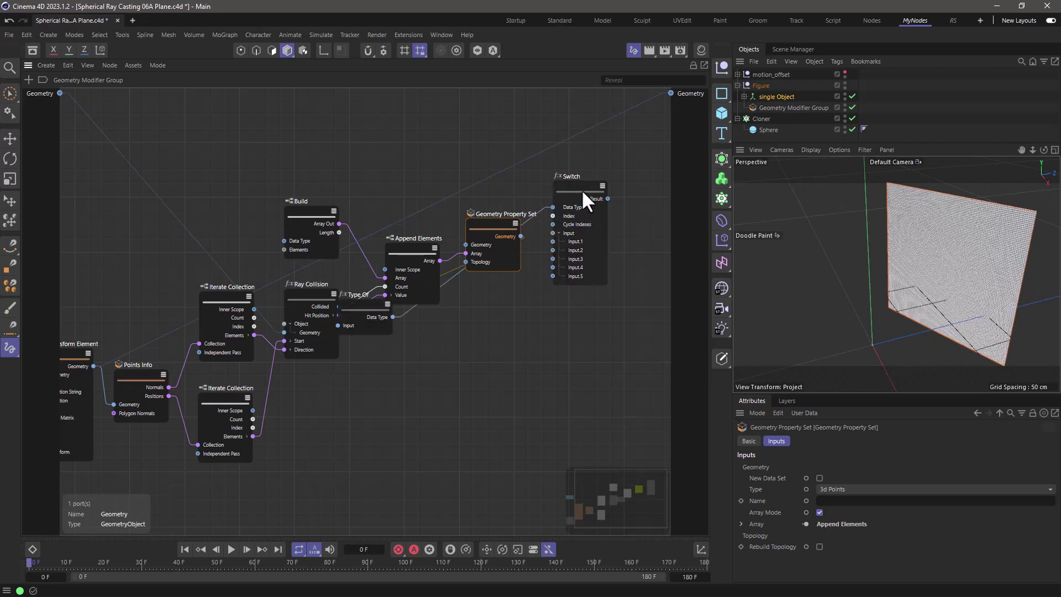
left_click_drag(581, 189, 588, 209)
left_click_drag(369, 307, 512, 319)
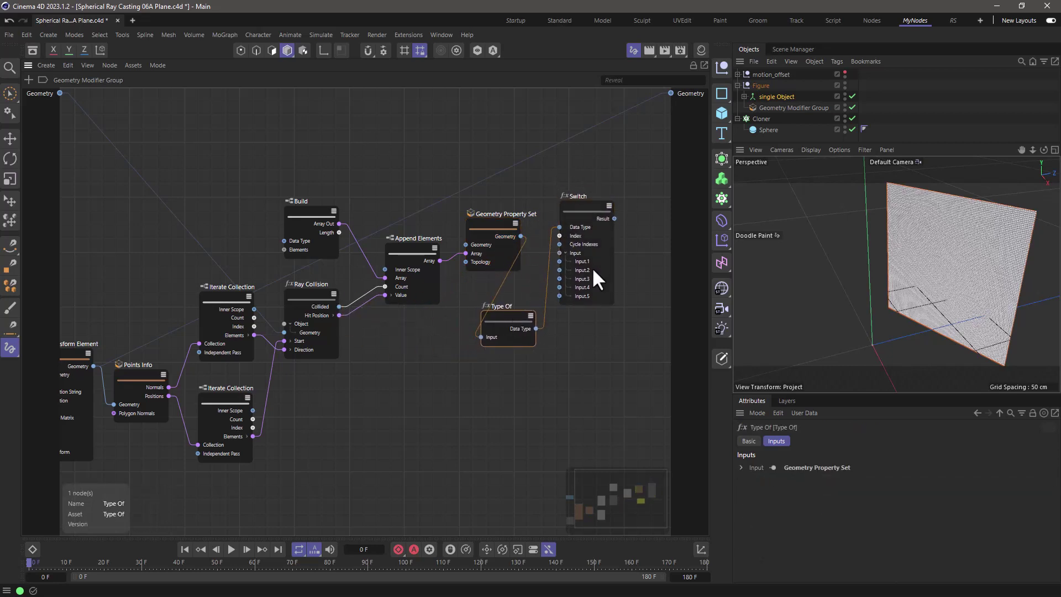
left_click_drag(592, 267, 596, 275)
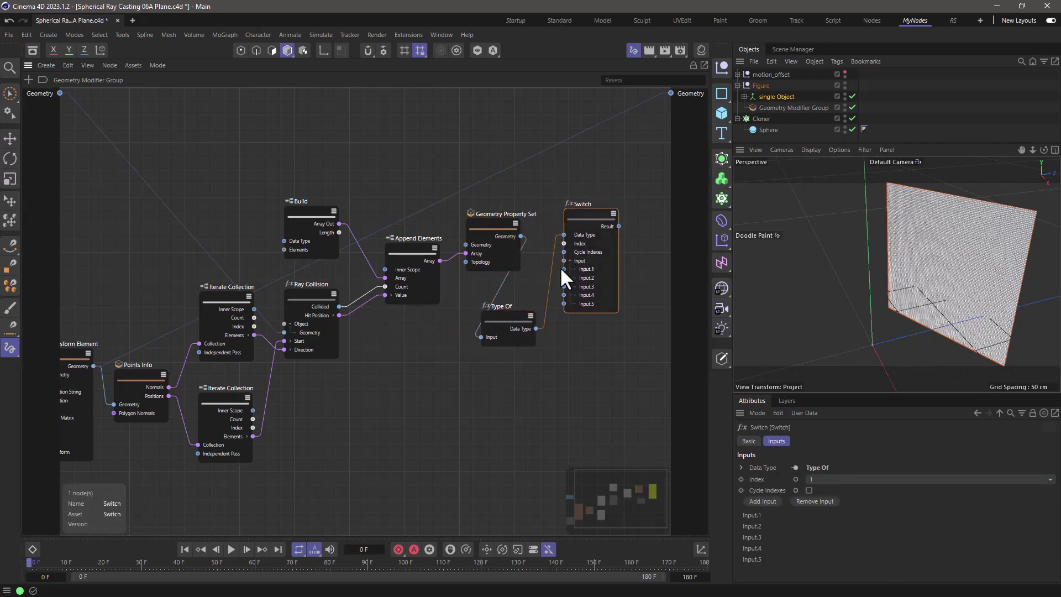
Step: Remove two Switch inputs, add two extra back, and realign the Switch and Type Of nodes
left_click(819, 499)
left_click(818, 499)
left_click(818, 498)
left_click(819, 498)
left_click(819, 498)
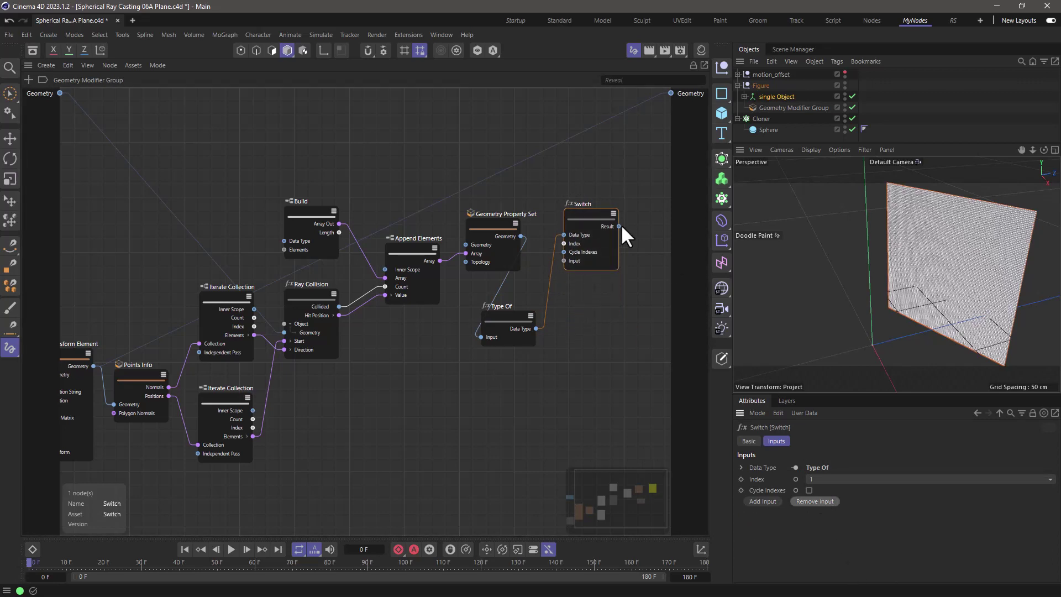
left_click(761, 501)
left_click(762, 501)
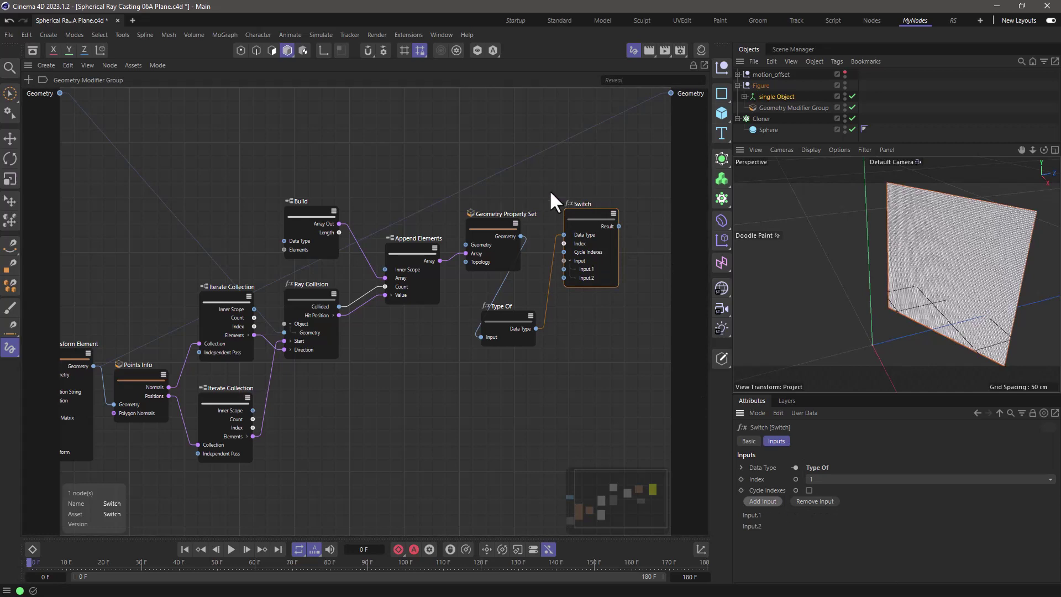
left_click_drag(585, 210, 601, 184)
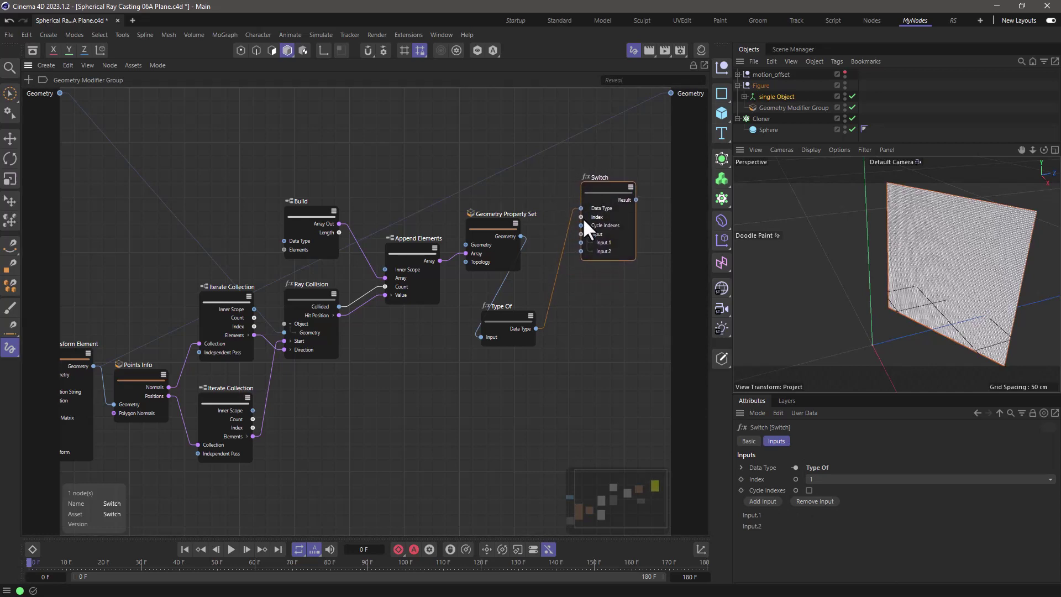
middle_click_drag(505, 410, 529, 359)
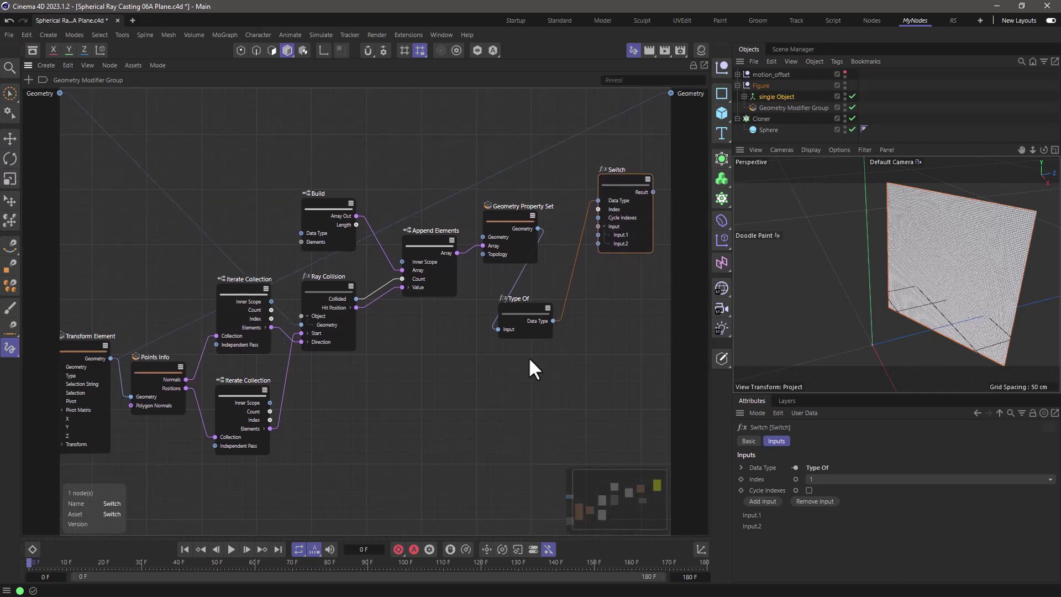
left_click_drag(524, 314, 530, 322)
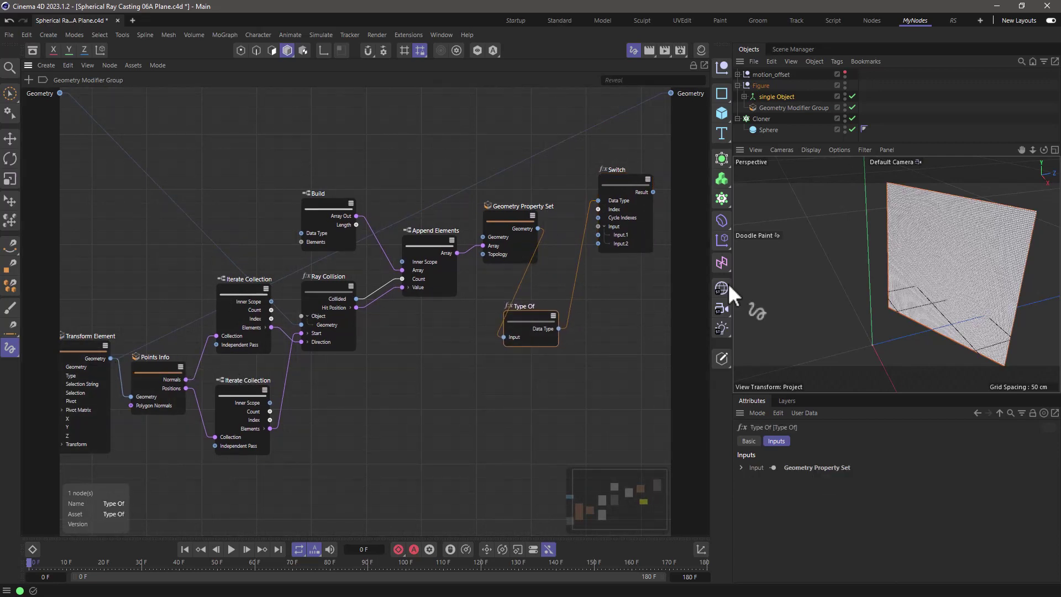
Step: Wire Transform Element and Geometry Property Set geometry into the Switch node's inputs
left_click_drag(111, 359, 599, 244)
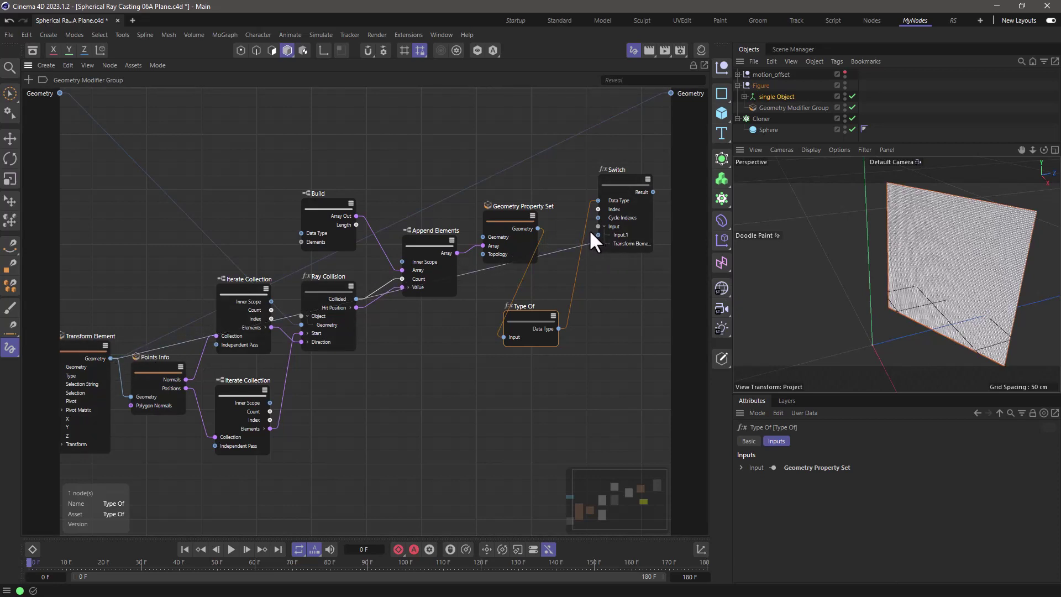
left_click_drag(511, 208, 506, 204)
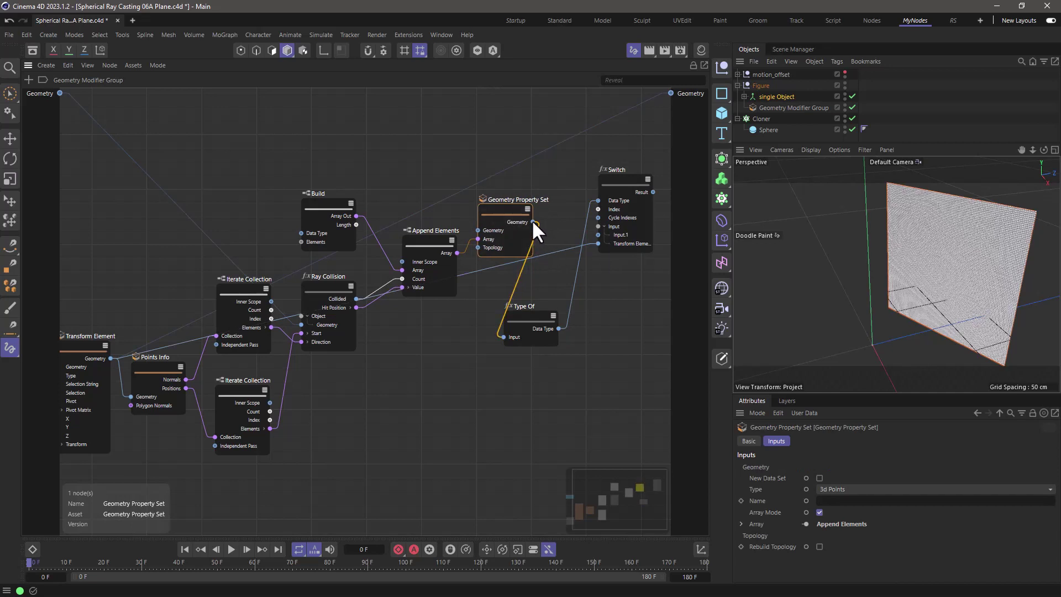
left_click_drag(532, 221, 599, 234)
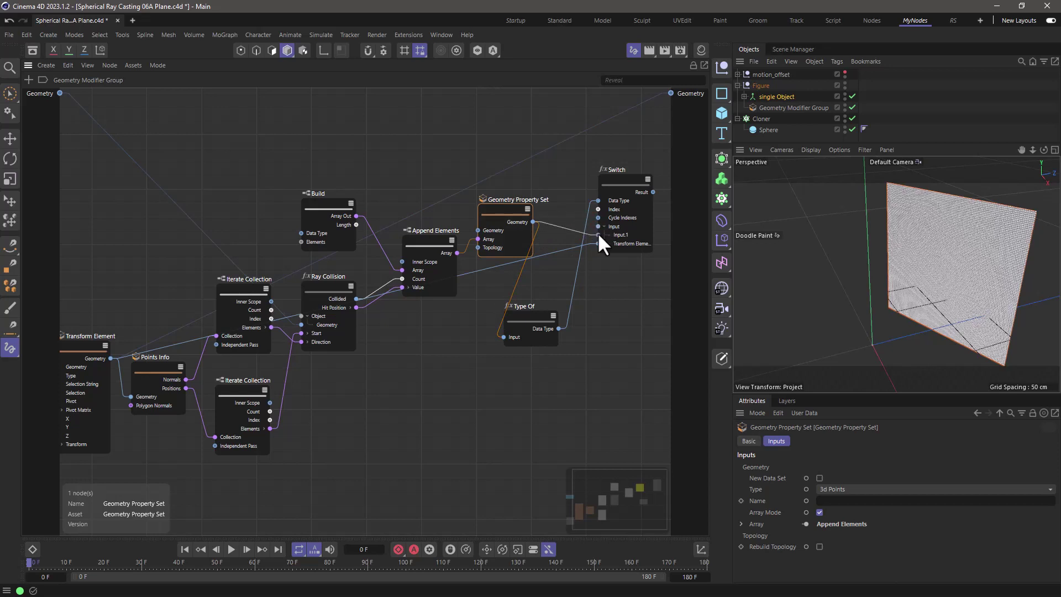
left_click_drag(638, 193, 613, 183)
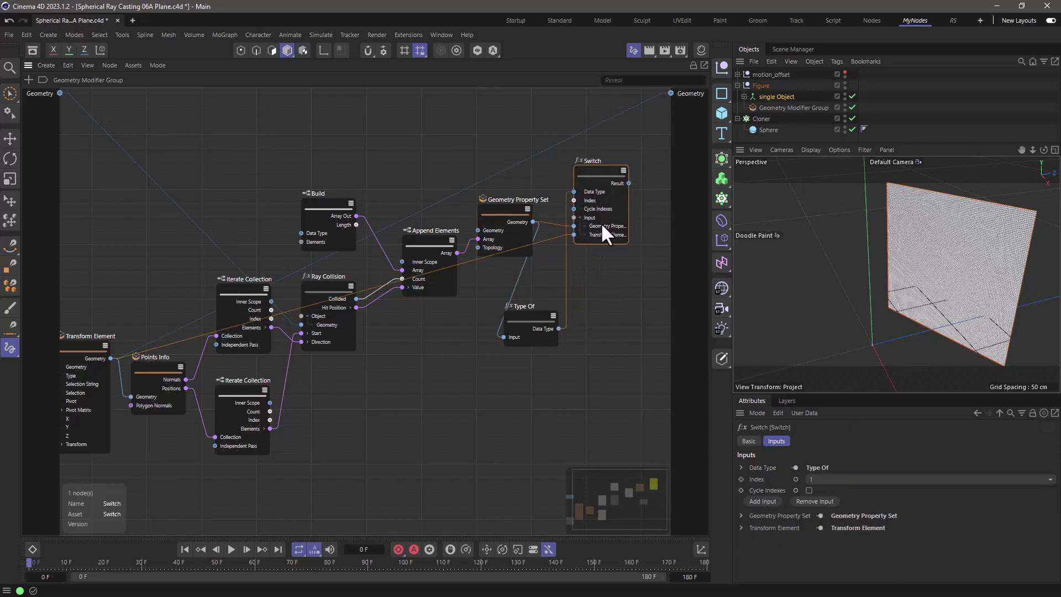
Step: Delete the Type Of node and reposition the Switch node
left_click(534, 316)
key("Delete")
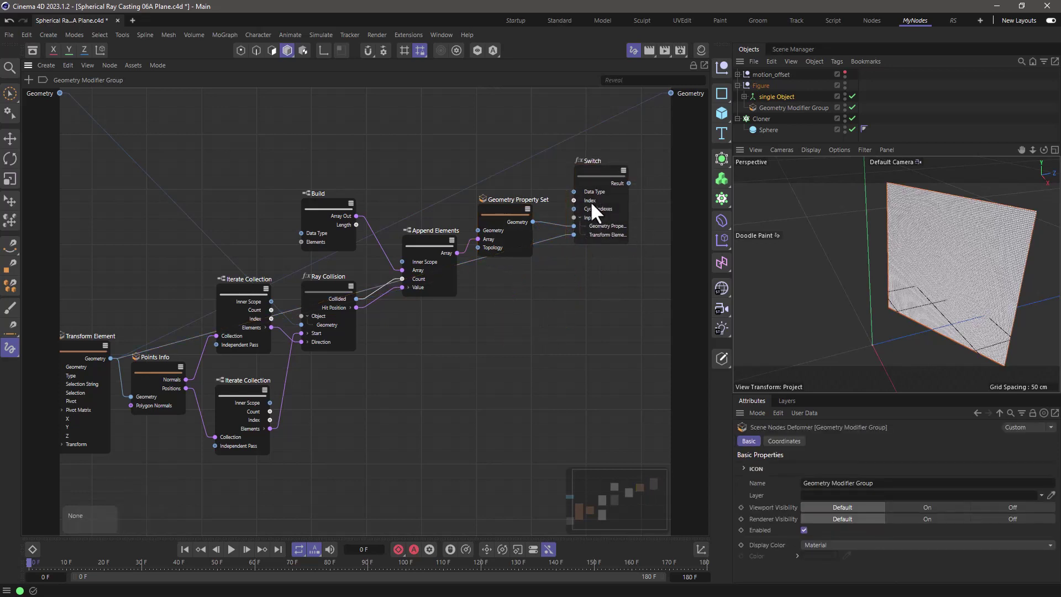
left_click_drag(590, 168, 589, 185)
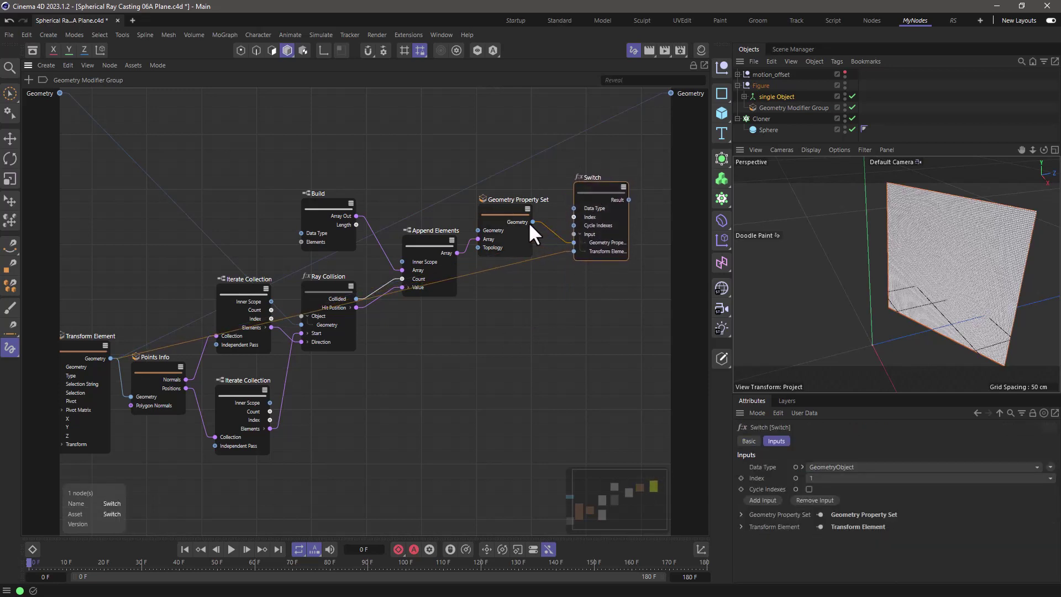
left_click(565, 300)
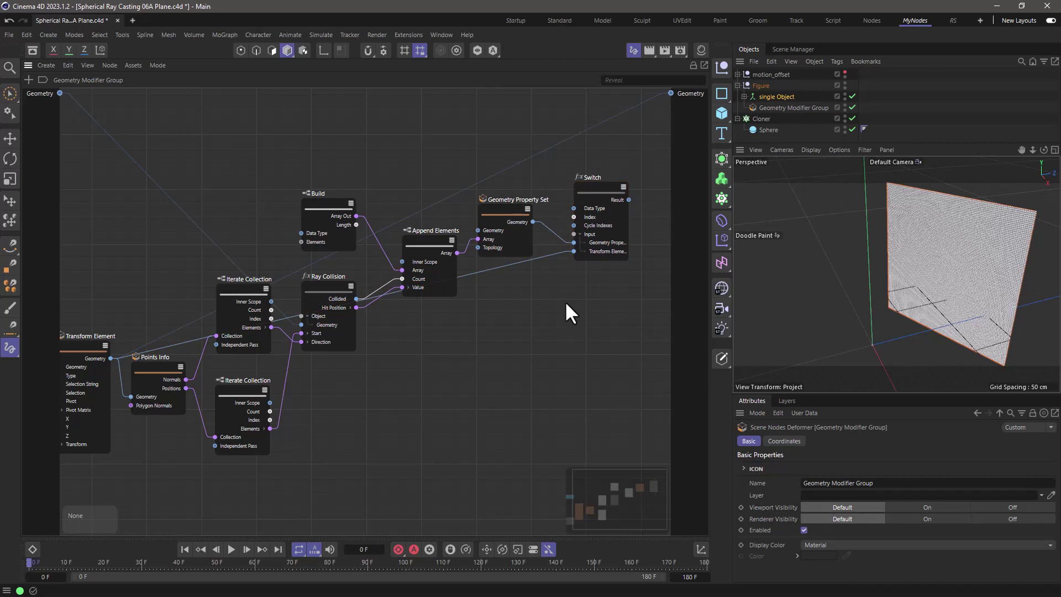
double_click(566, 304)
Step: Add a trial second Switch node and give it a Data Type input
type("switch")
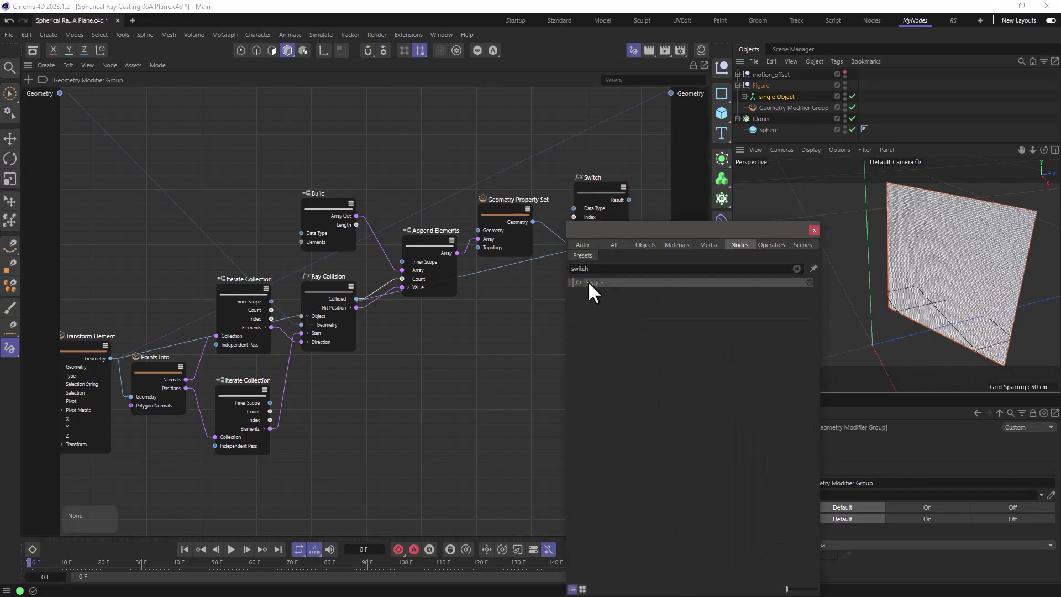
left_click_drag(588, 283, 579, 319)
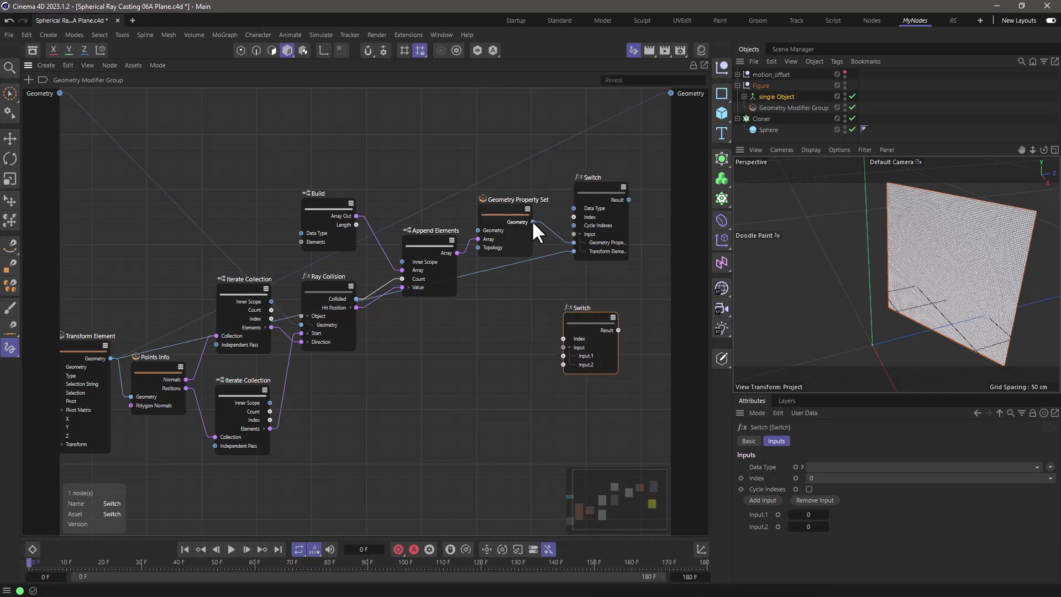
left_click_drag(532, 221, 562, 355)
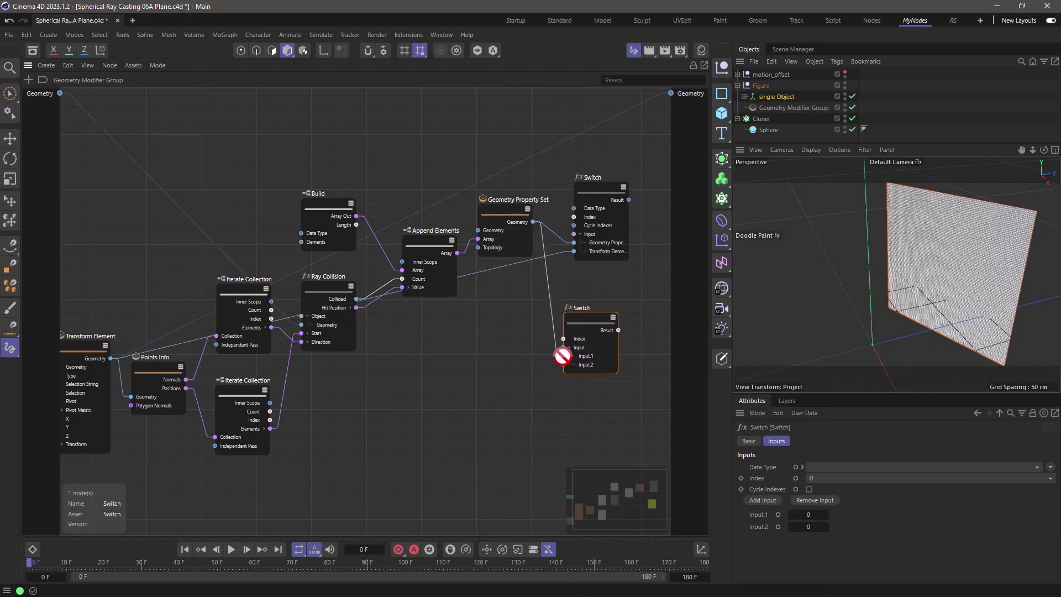
left_click_drag(562, 355, 563, 356)
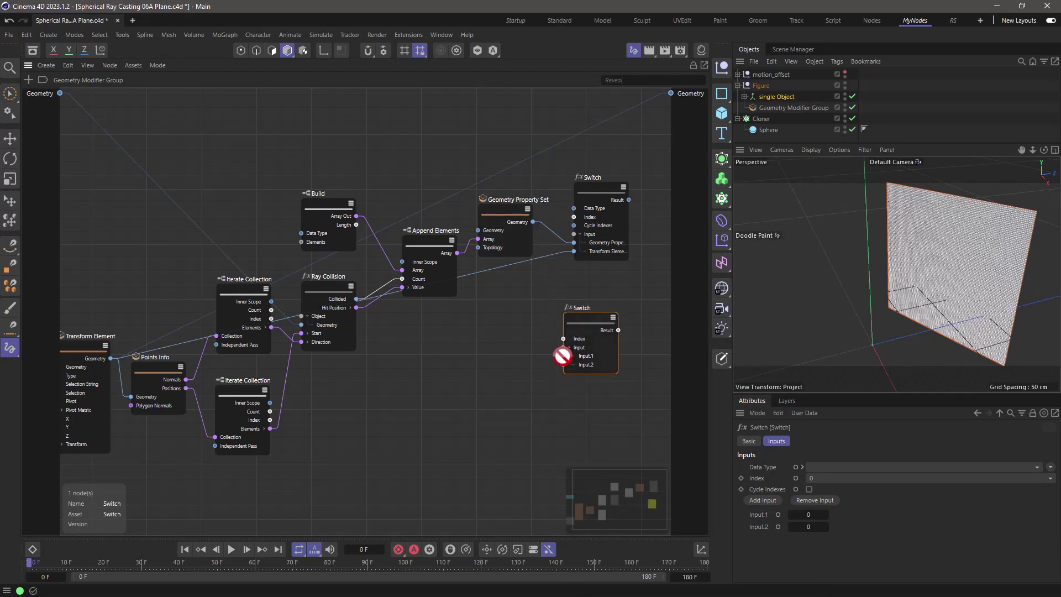
right_click(596, 347)
mouse_move(740, 352)
mouse_move(788, 365)
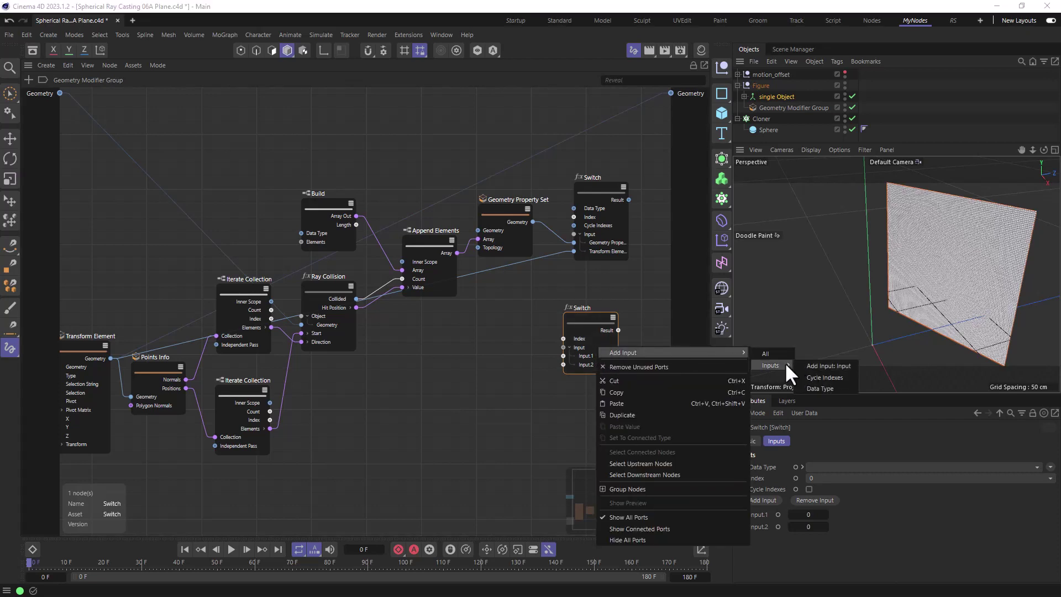
left_click(822, 387)
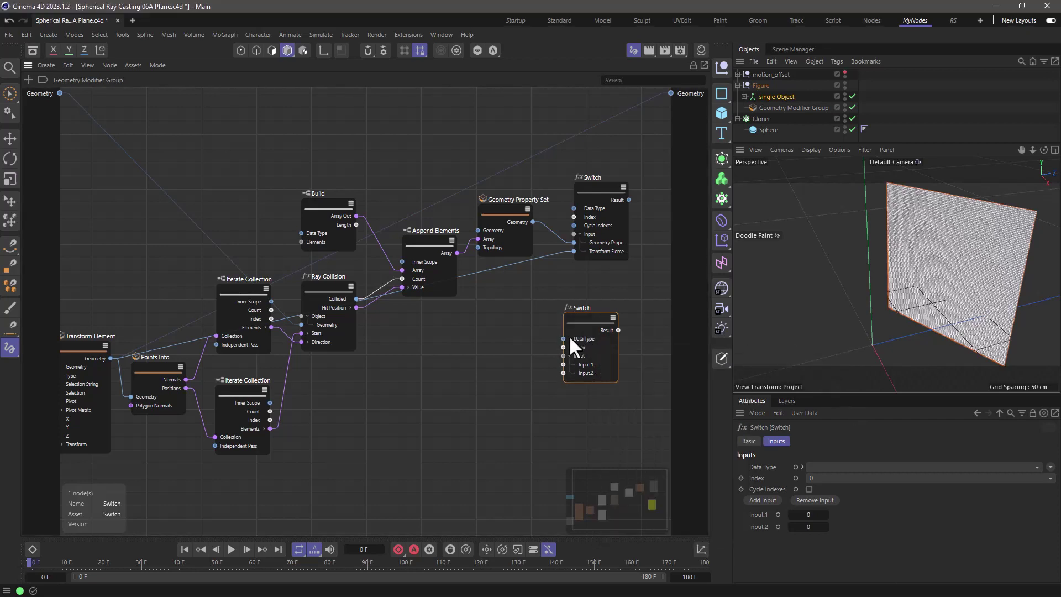
Step: Discard the trial Type Of and Switch nodes, then wire Switch Result to the Geometry output
left_click_drag(561, 337, 533, 222)
left_click_drag(381, 332, 465, 380)
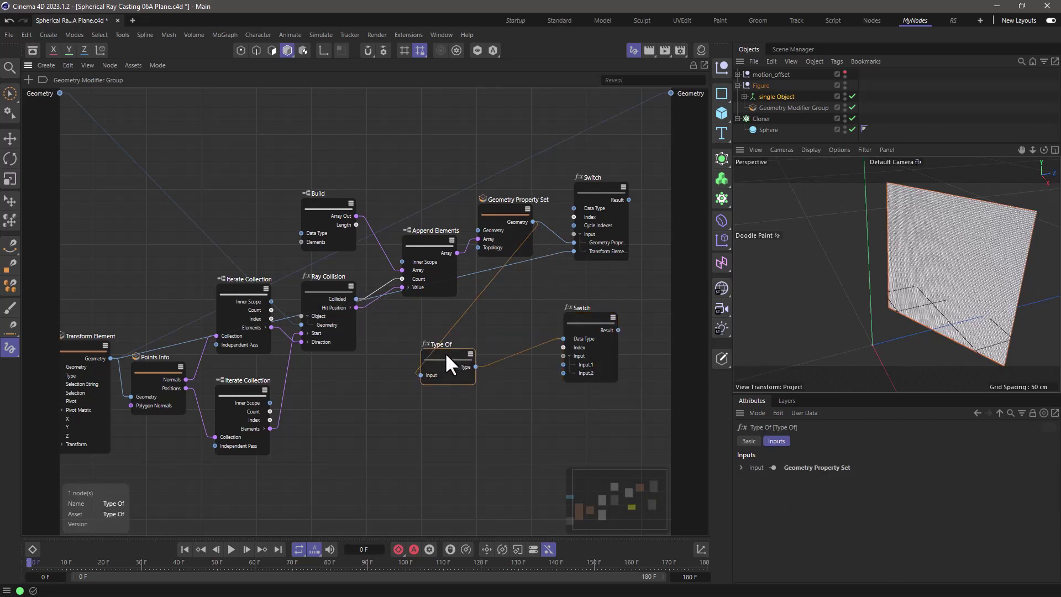
key("Delete")
left_click_drag(588, 314, 584, 298)
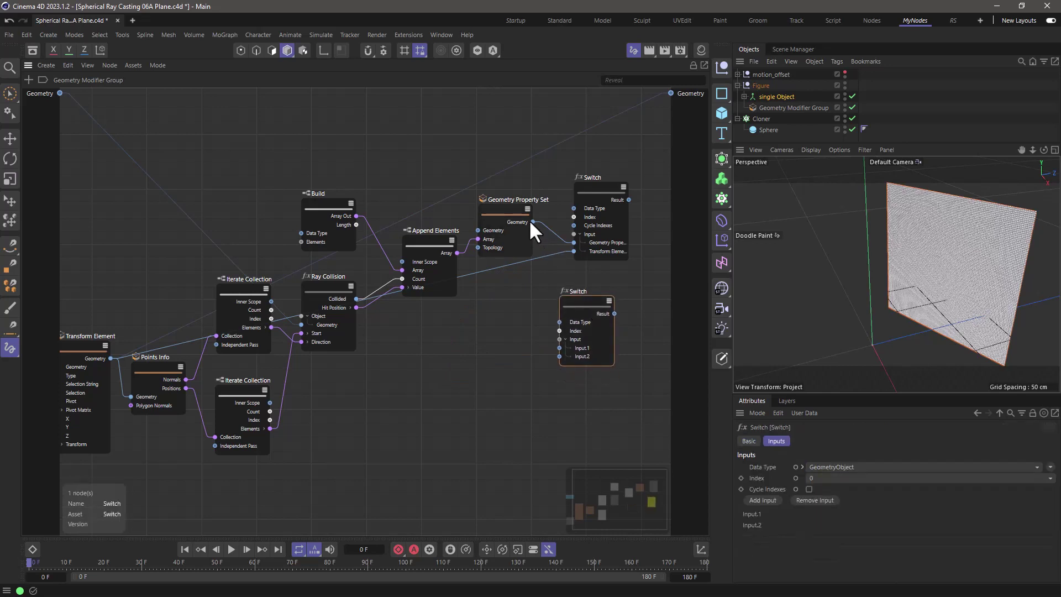
left_click_drag(532, 222, 559, 348)
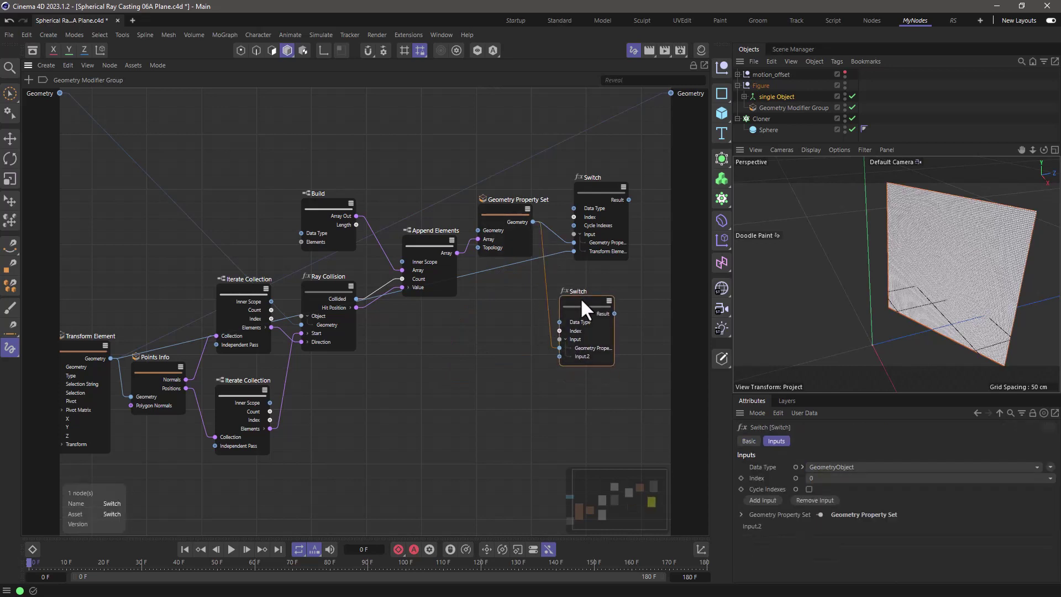
key("Delete")
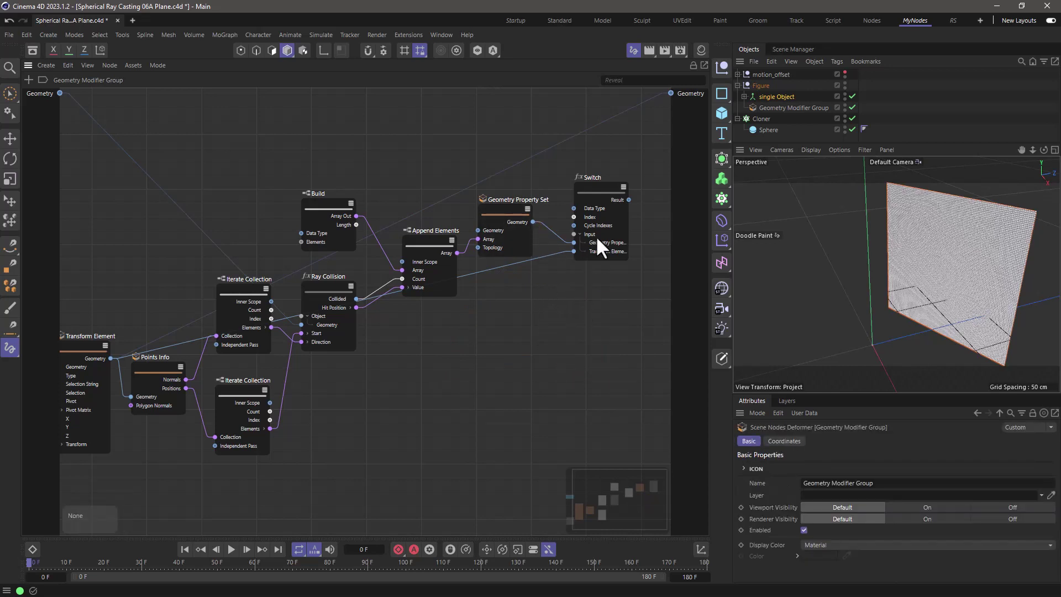
left_click_drag(595, 191, 598, 189)
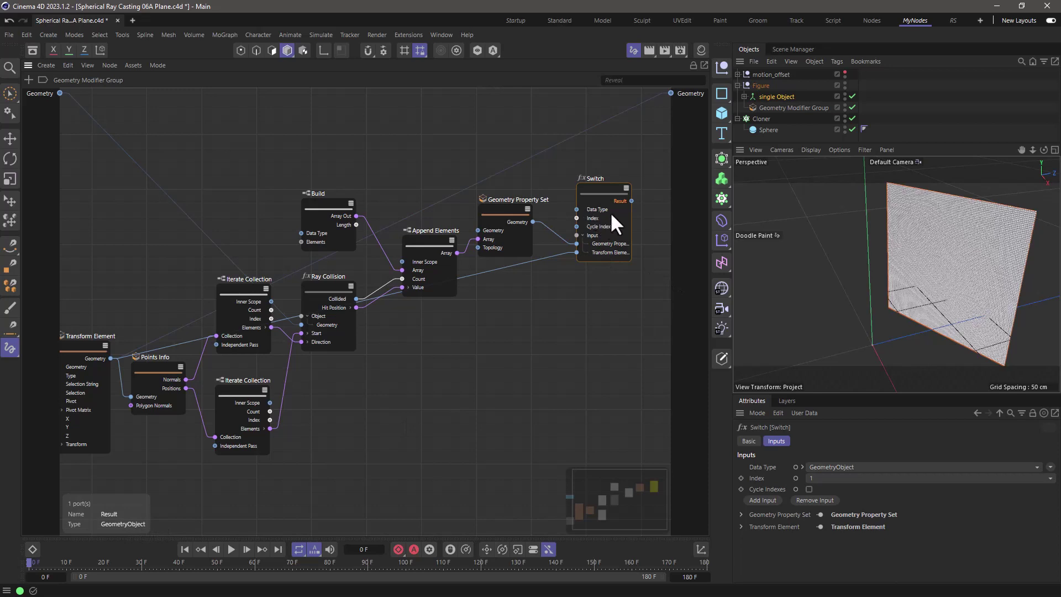
left_click_drag(631, 200, 670, 93)
left_click(598, 190)
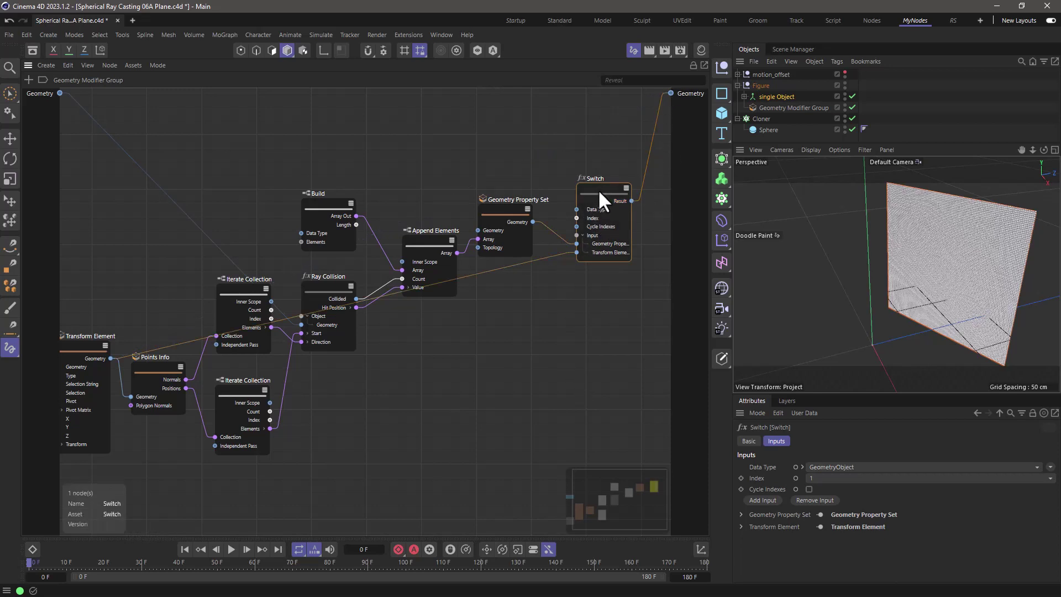
left_click(821, 477)
left_click(823, 491)
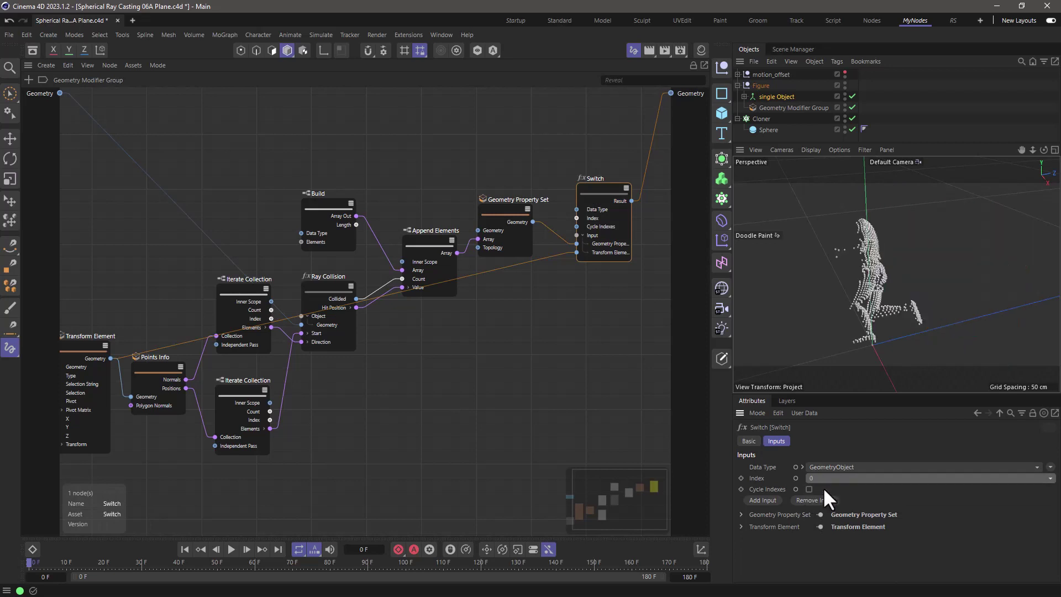
left_click(821, 479)
left_click(824, 507)
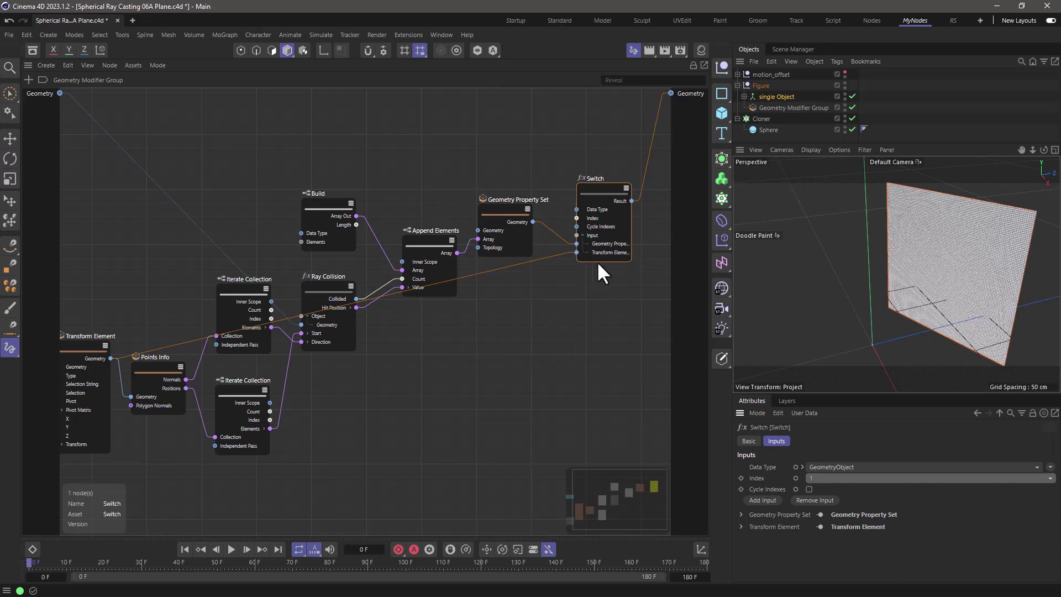
Step: Propagate the Switch node's Index port as an Index input on the Geometry Modifier Group
left_click(581, 235)
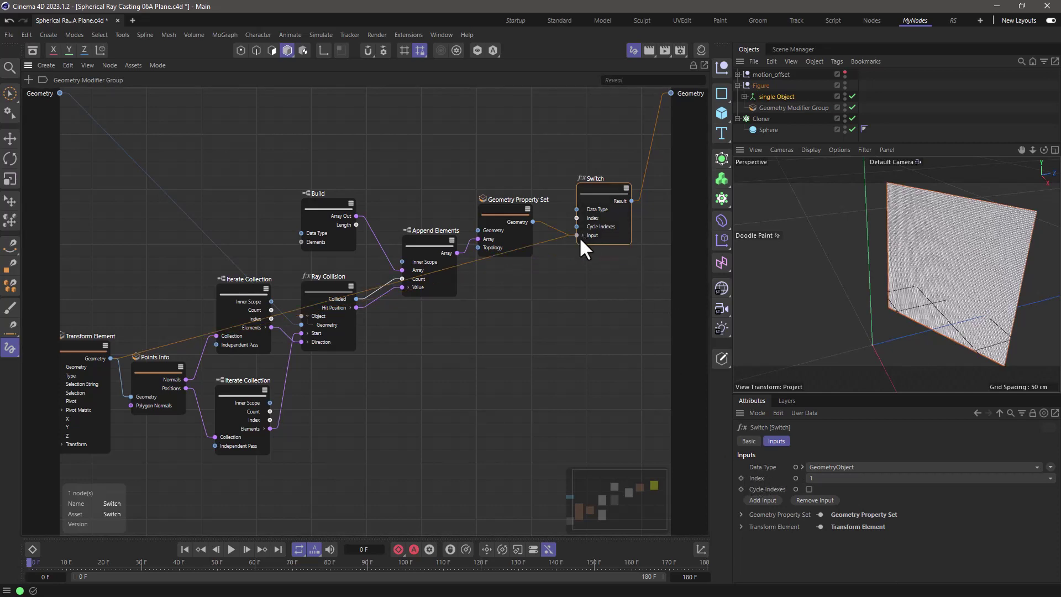
left_click_drag(575, 235, 39, 128)
left_click(54, 138)
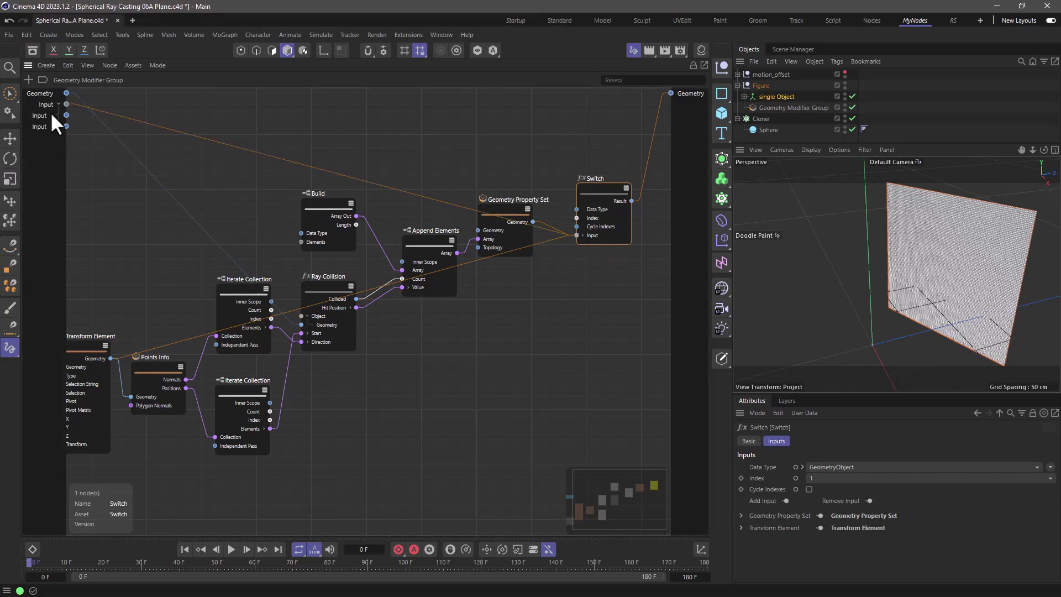
left_click(750, 107)
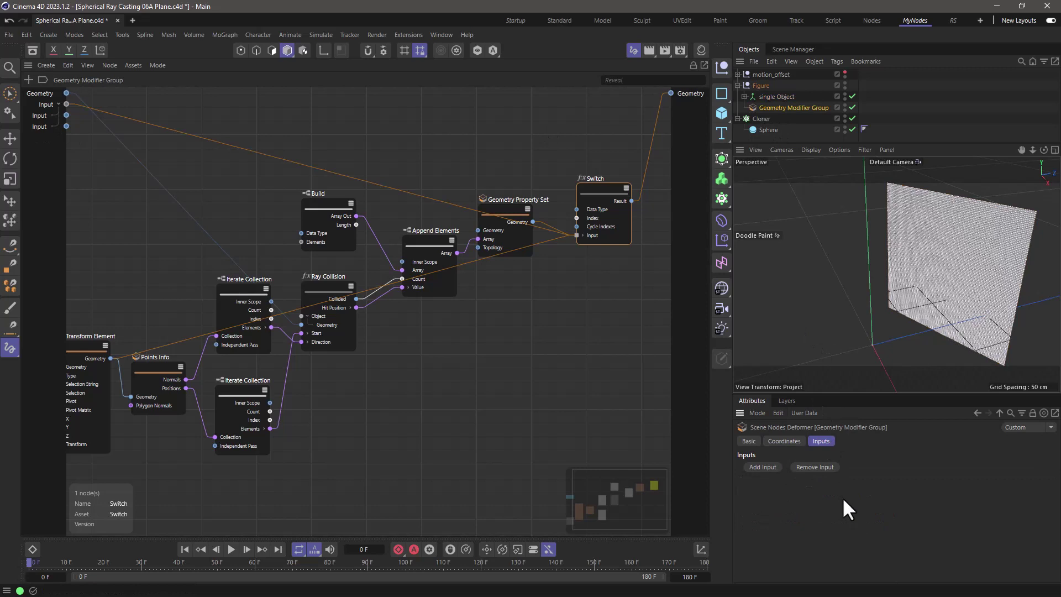
left_click(582, 234)
left_click(587, 285)
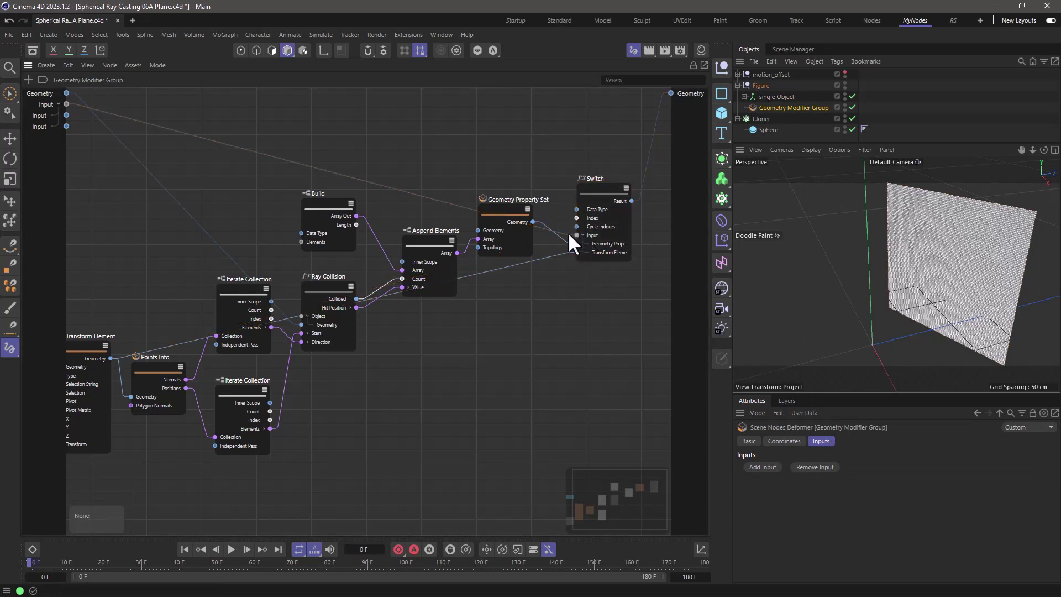
left_click(602, 218)
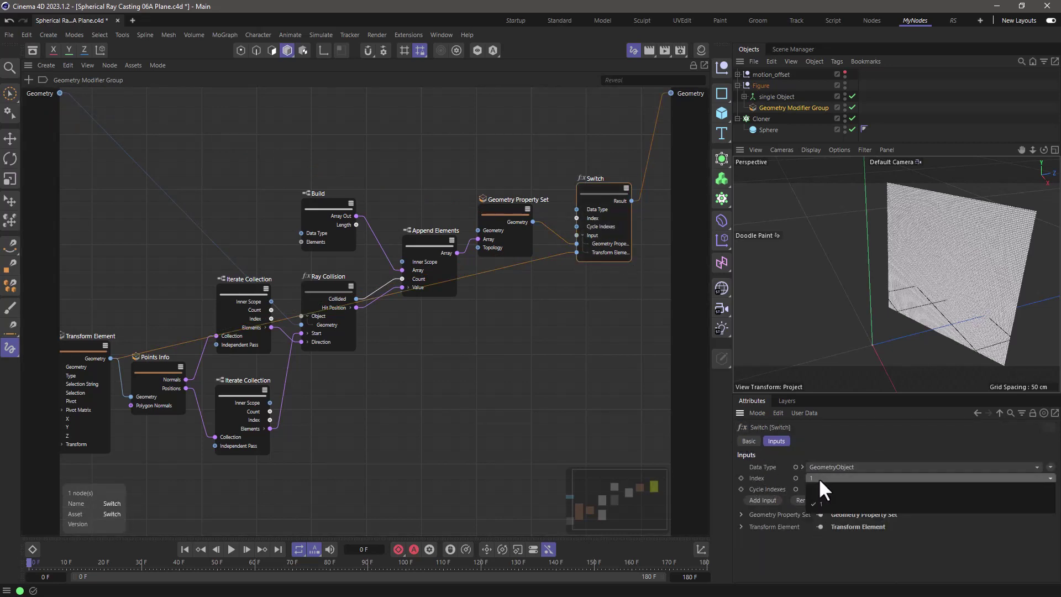
left_click_drag(576, 217, 51, 126)
left_click(52, 124)
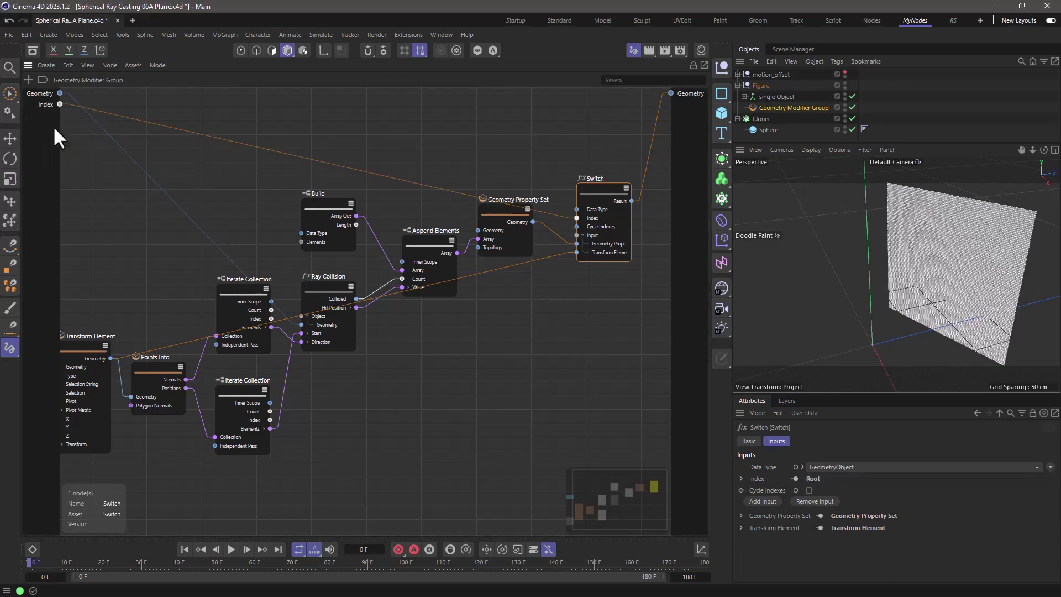
left_click(762, 108)
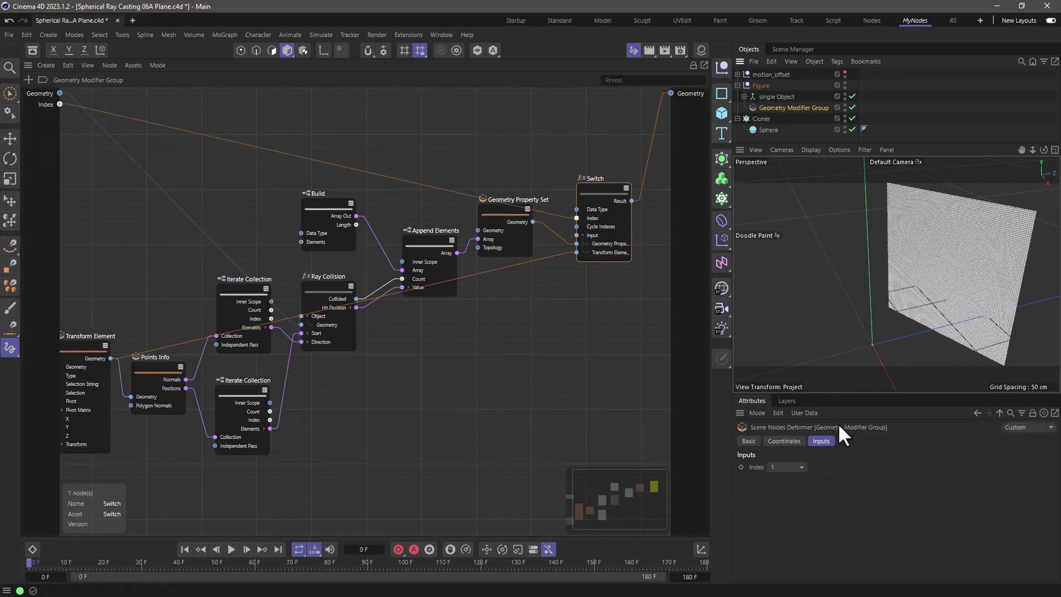
Step: Toggle the group's Index to 0 to show the figure, then back to 1 for the plane
left_click(800, 468)
left_click(799, 479)
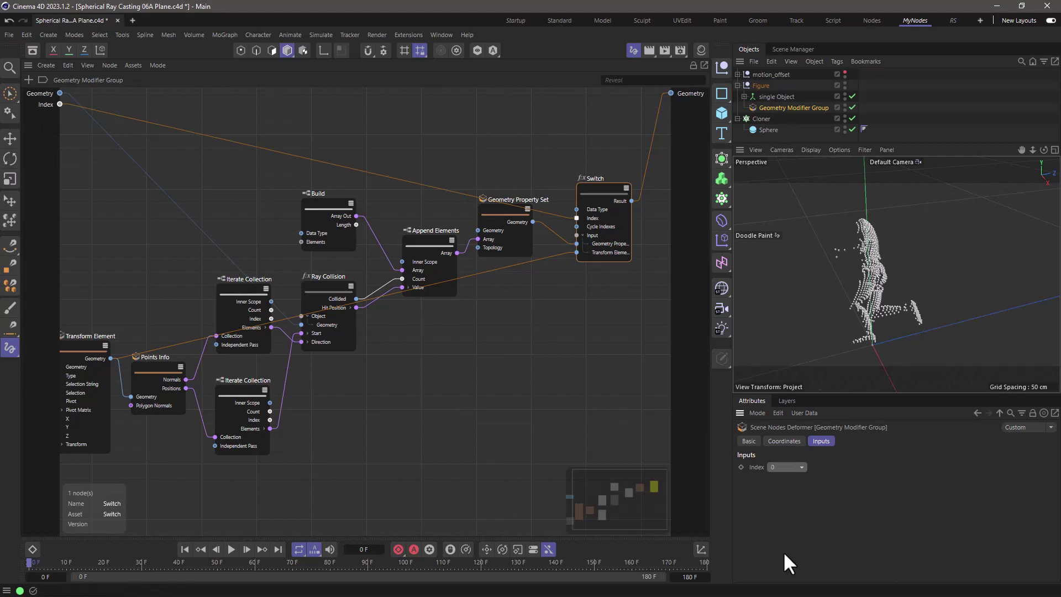
left_click(790, 467)
left_click(789, 491)
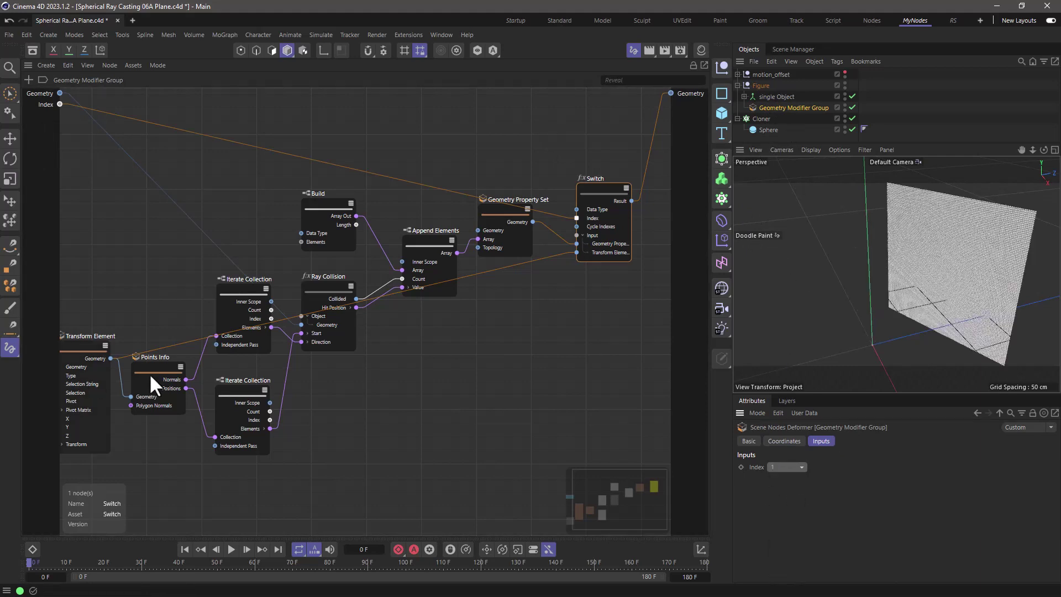
Step: Expose Transform Matrices' Matrix.1 Rotation as a Geometry Modifier Group input
left_click(336, 426)
middle_click_drag(336, 427, 298, 367)
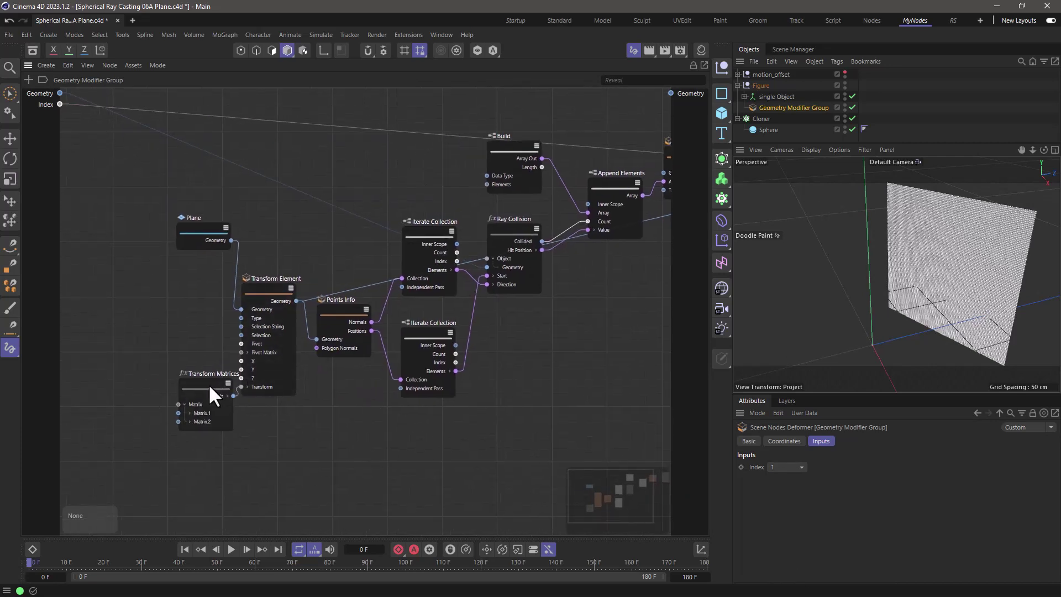
left_click_drag(209, 386, 168, 327)
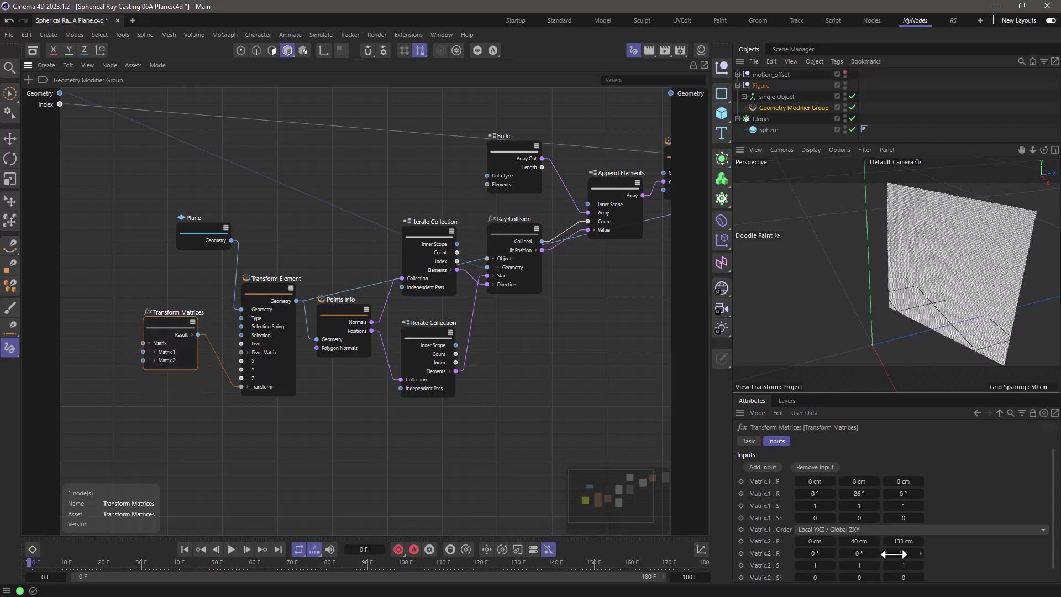
left_click(155, 351)
left_click_drag(143, 369, 39, 144)
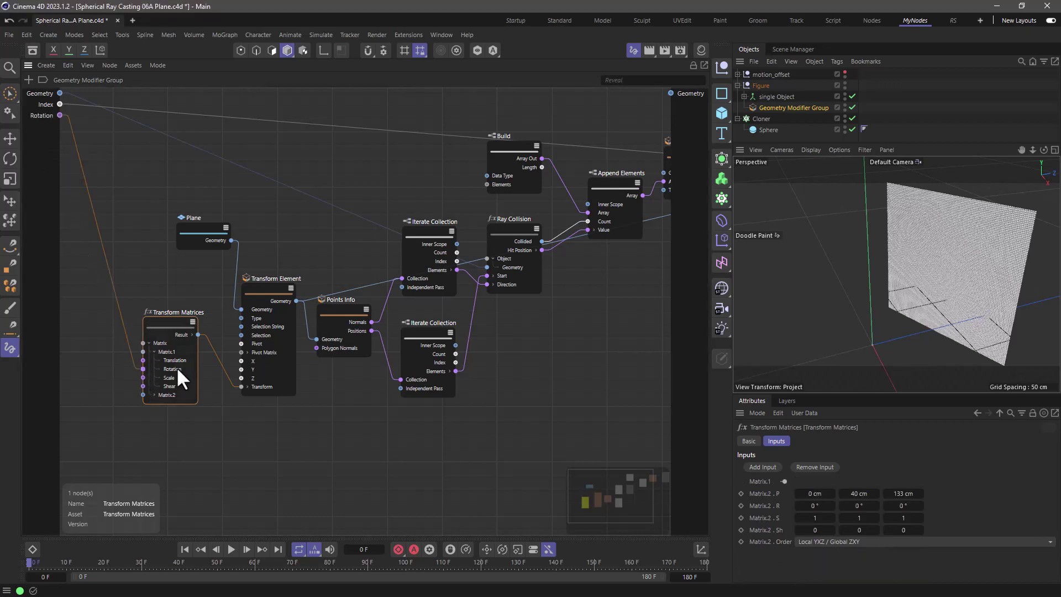
Step: Add Matrix.2 Translation as a group input and set Index to 0
left_click(154, 394)
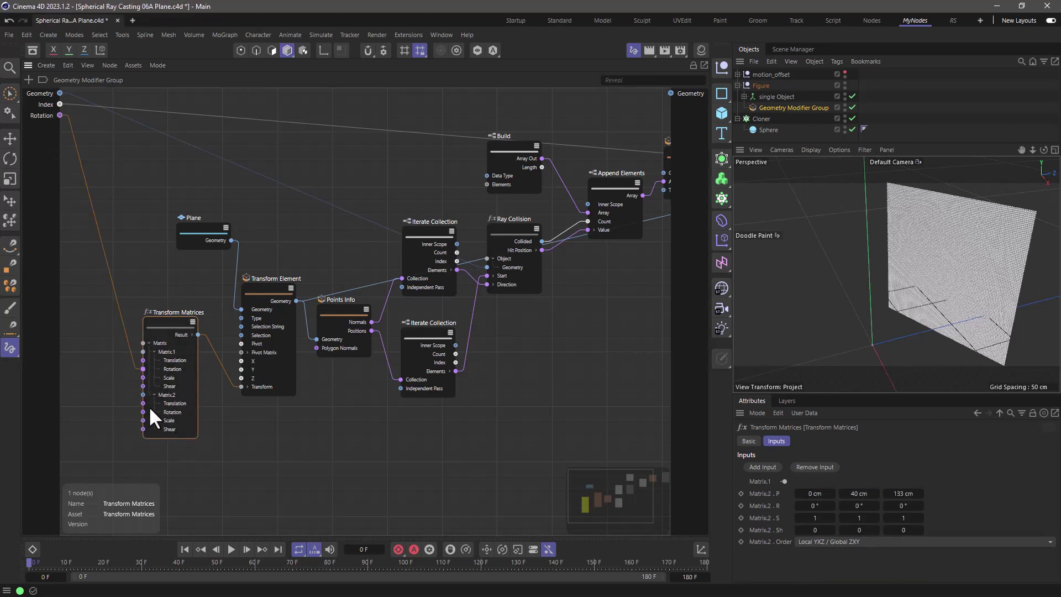
left_click_drag(143, 412, 35, 154)
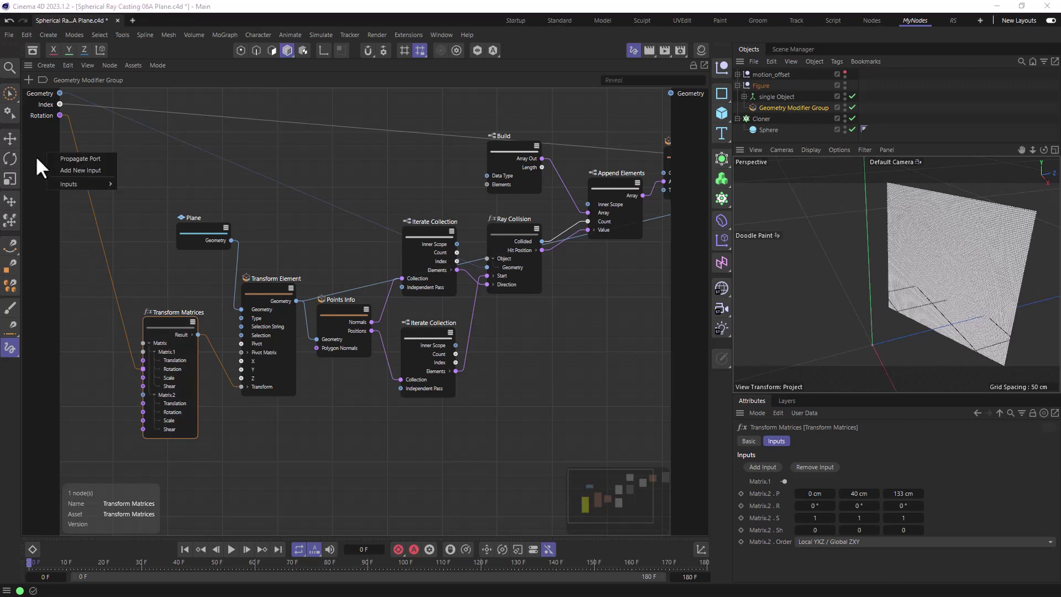
left_click(74, 161)
left_click(750, 109)
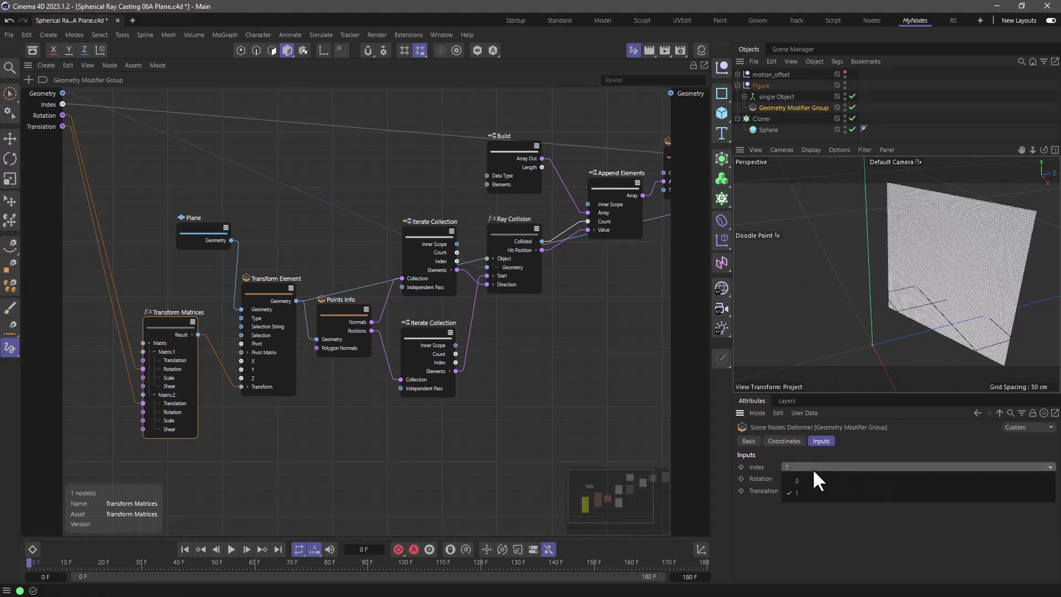
left_click(812, 468)
left_click(811, 478)
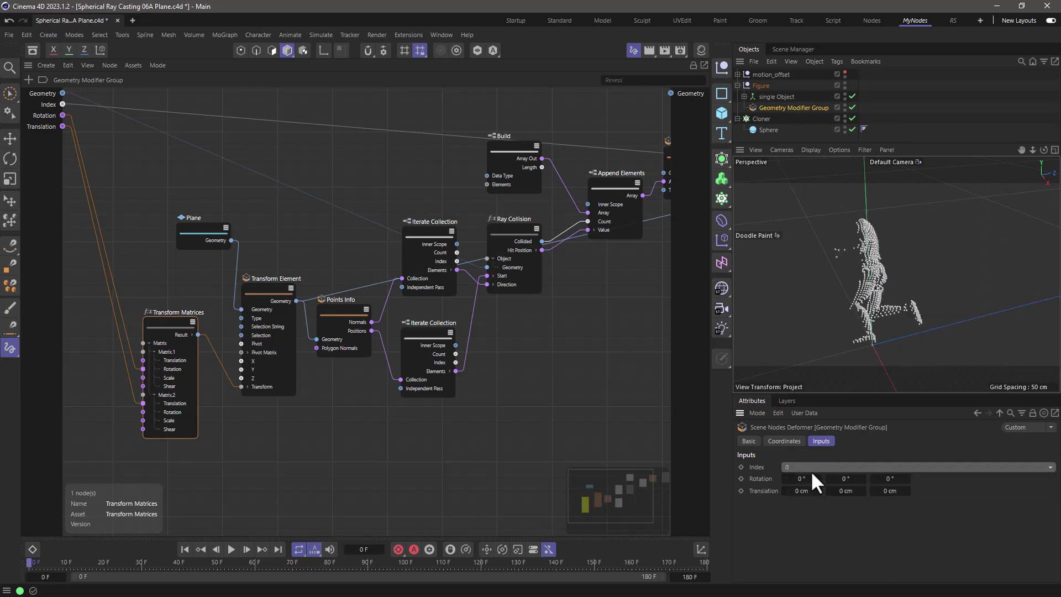
Step: Aim the scanning plane with rotation 58°, 72°, 0° and Z translation 184 cm
left_click_drag(863, 479, 906, 495)
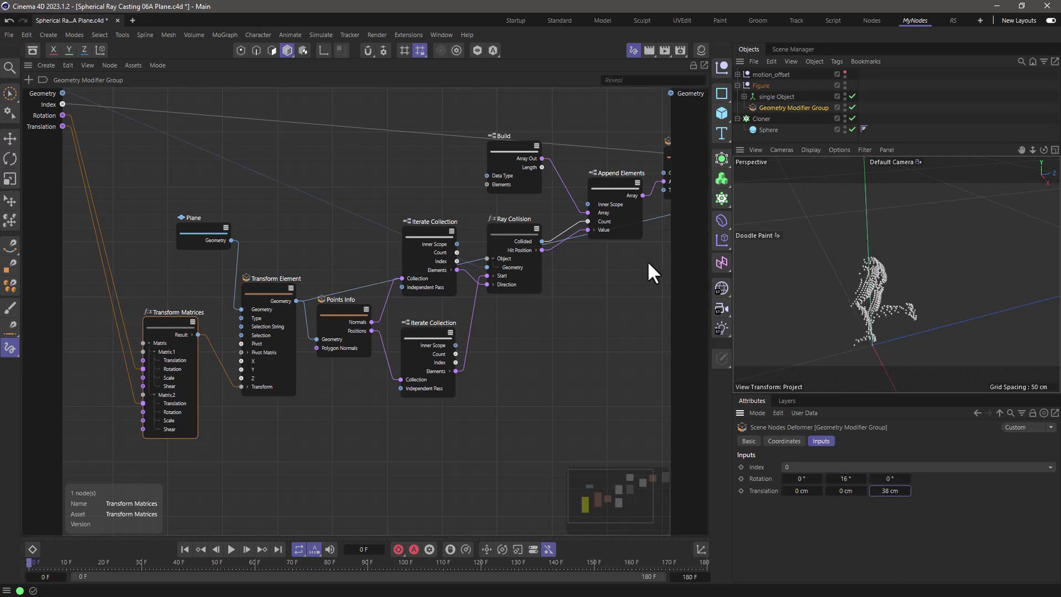
left_click_drag(832, 467, 827, 489)
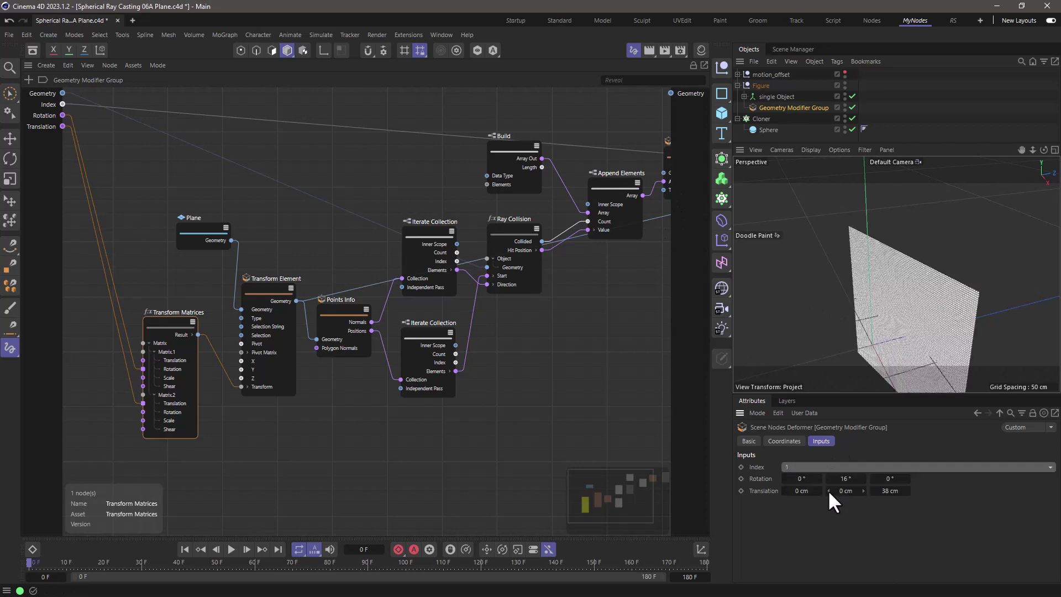
middle_click_drag(591, 376, 530, 371)
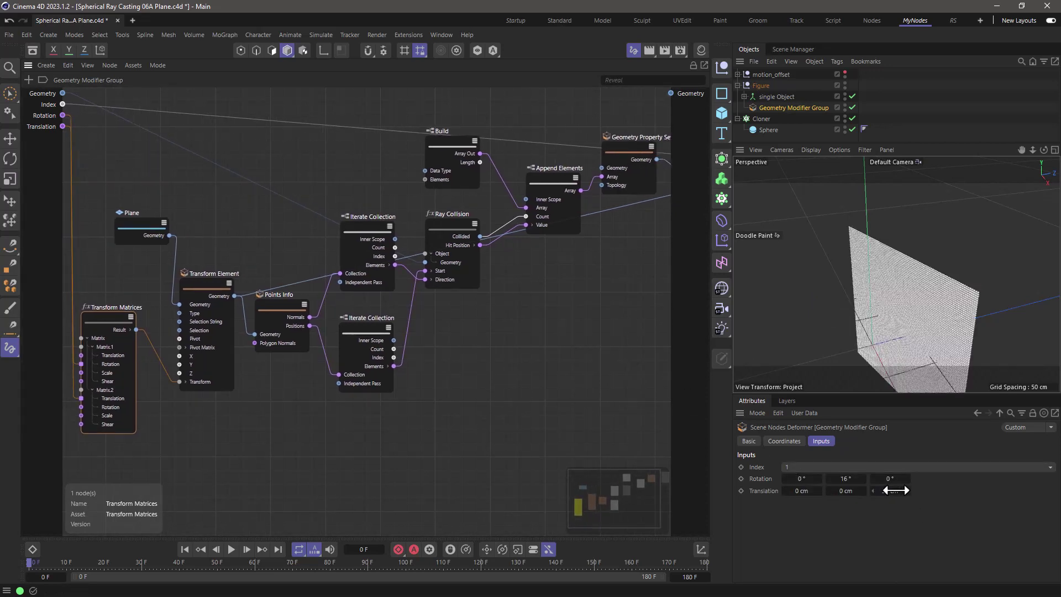
left_click_drag(891, 491, 872, 480)
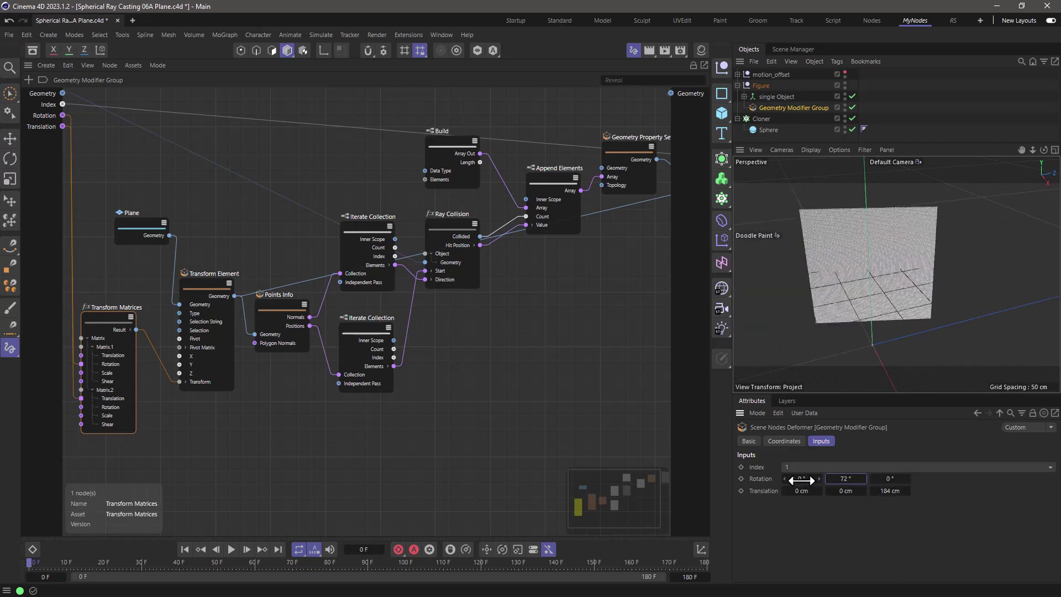
left_click_drag(801, 479, 826, 481)
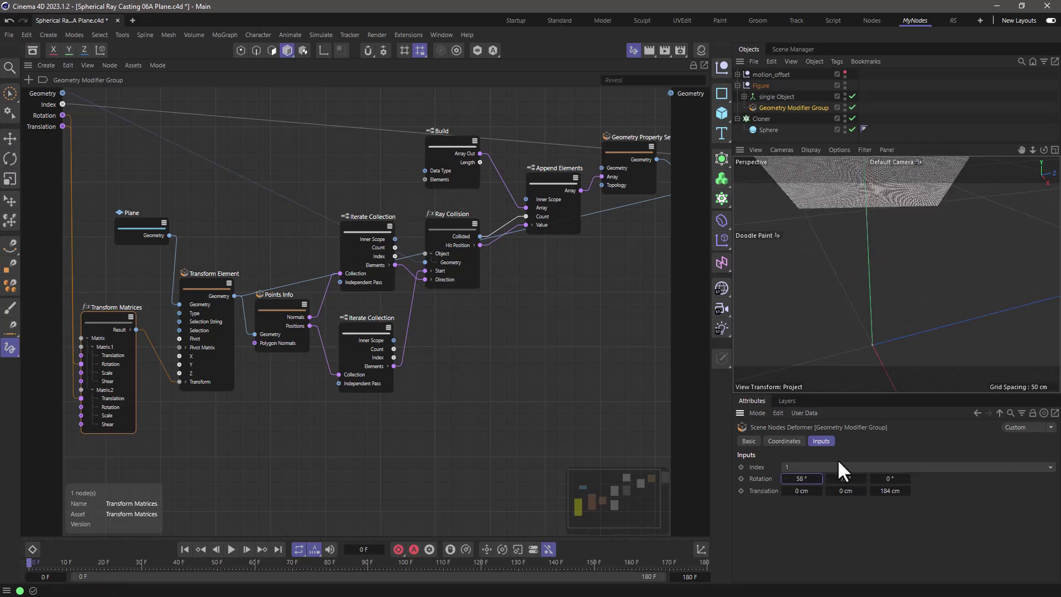
Step: Set Index to 0 to view the figure point cloud, then switch to the Startup layout
left_click(840, 467)
left_click(838, 481)
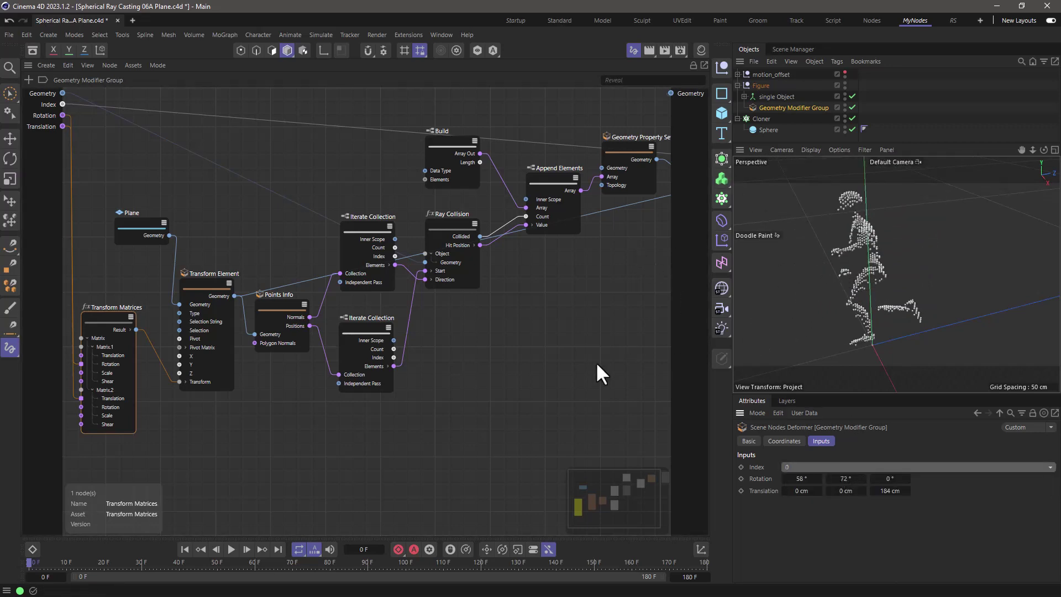
left_click_drag(877, 259, 860, 279, "alt")
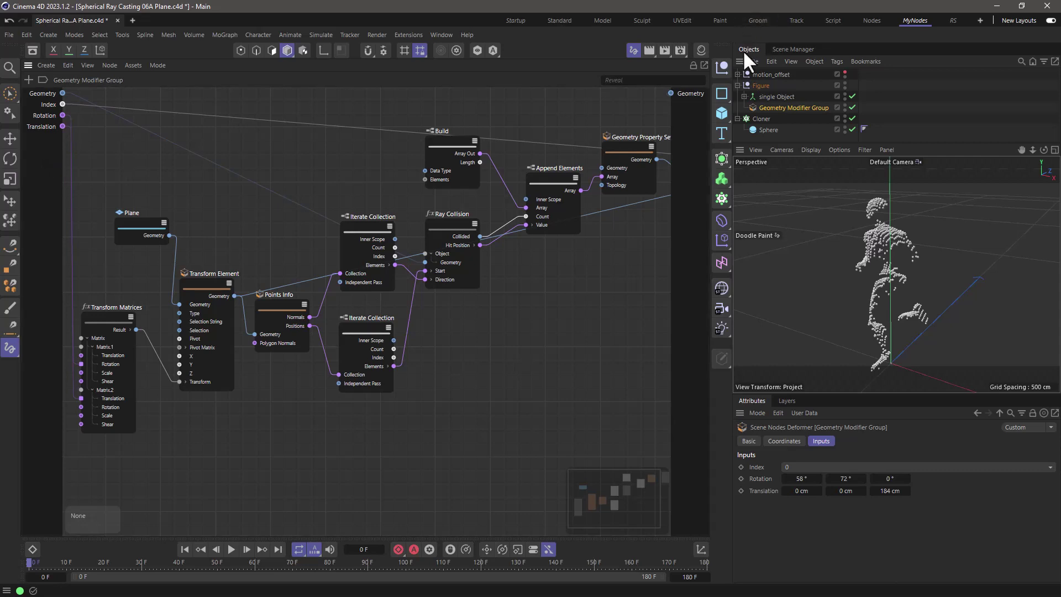
left_click_drag(816, 142, 823, 199)
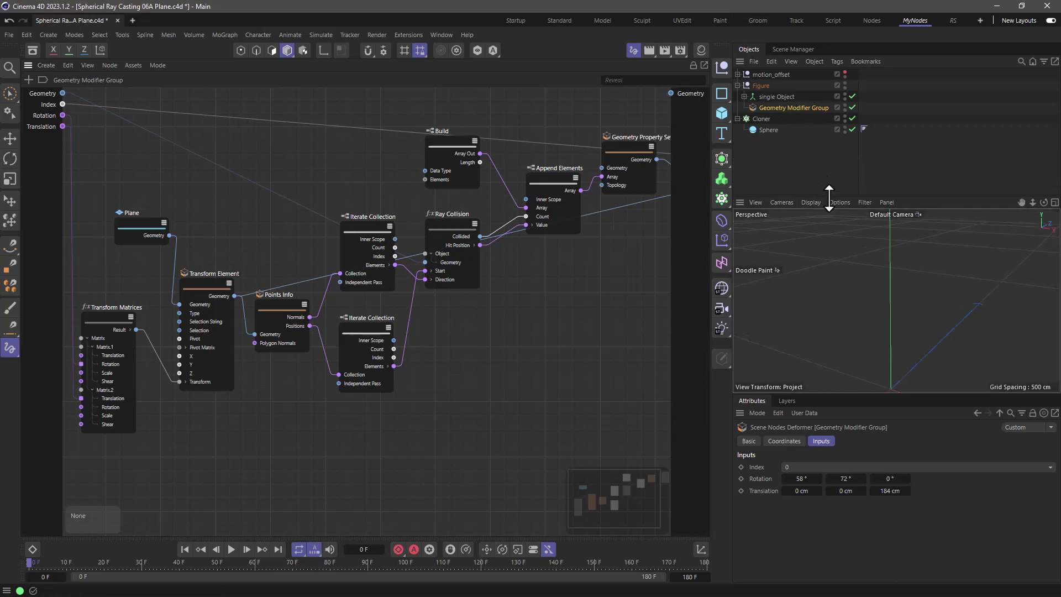
left_click(754, 108)
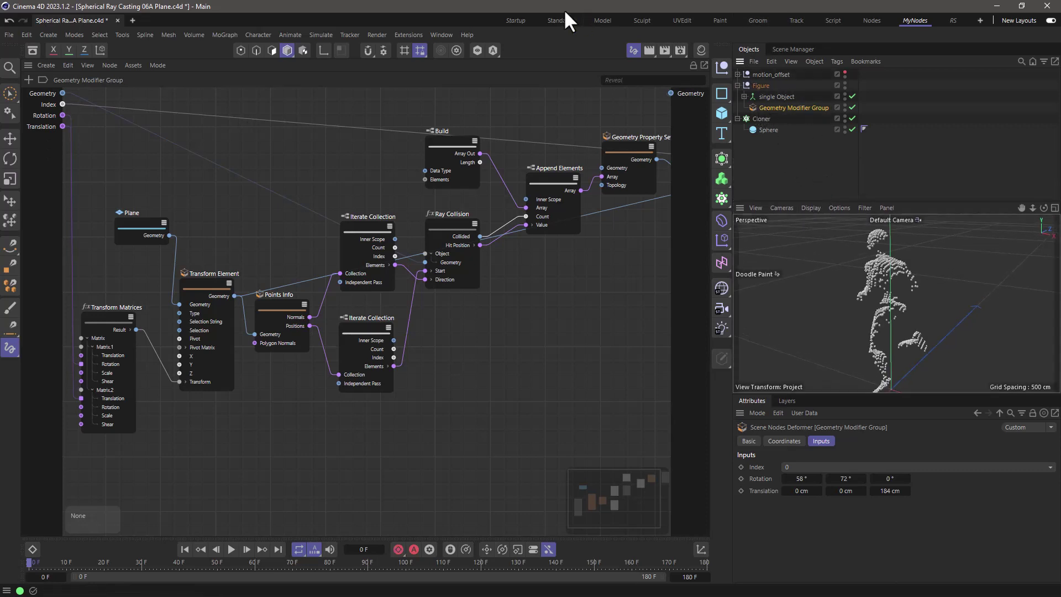
left_click(516, 20)
Step: Move the Geometry Modifier Group above single Object in the hierarchy
left_click(863, 165)
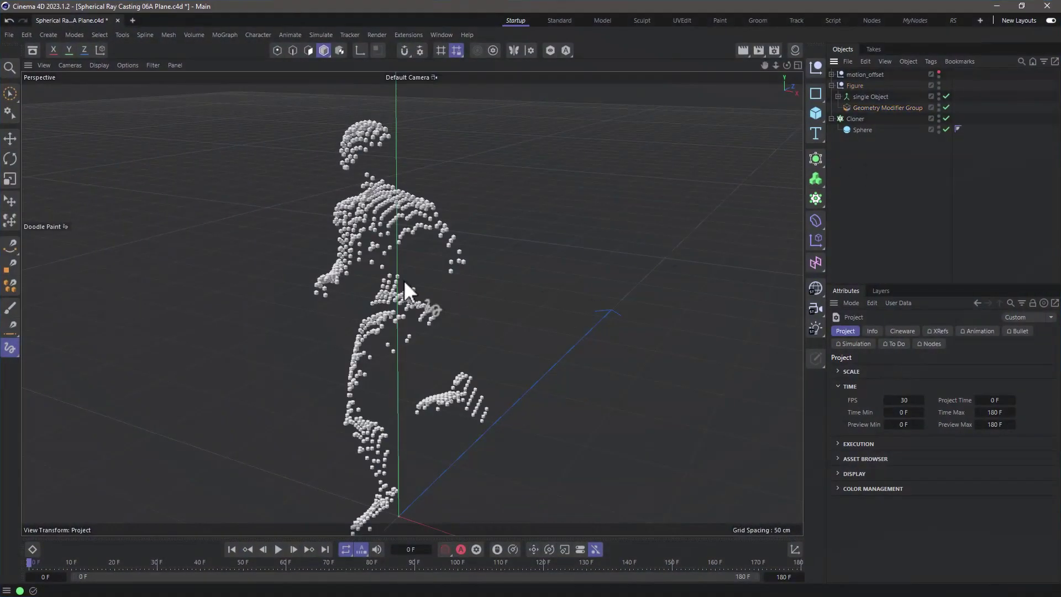
left_click_drag(403, 289, 403, 265, "alt")
left_click(852, 109)
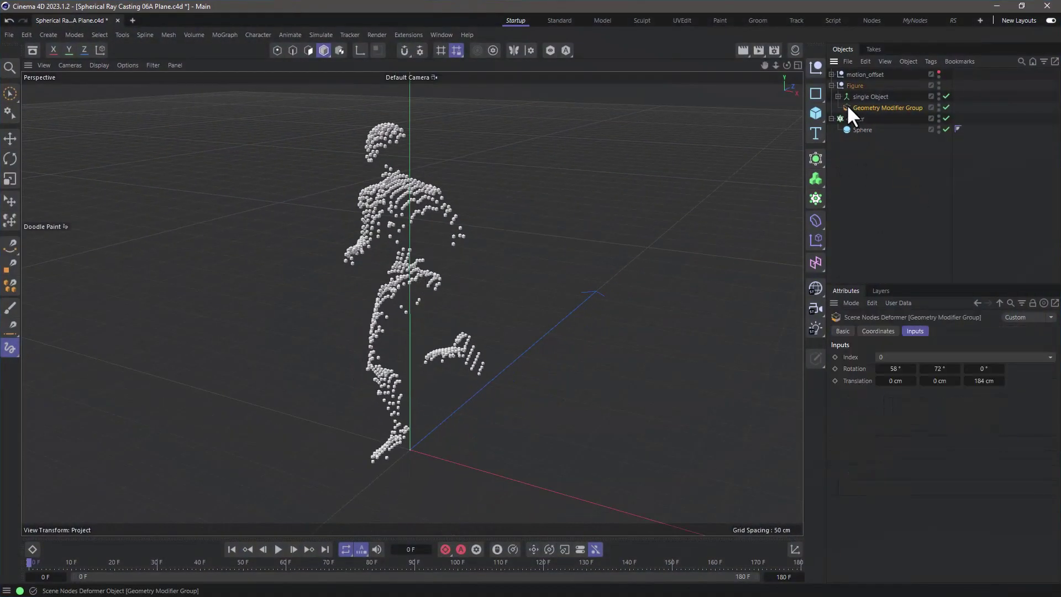
left_click_drag(848, 107, 855, 90)
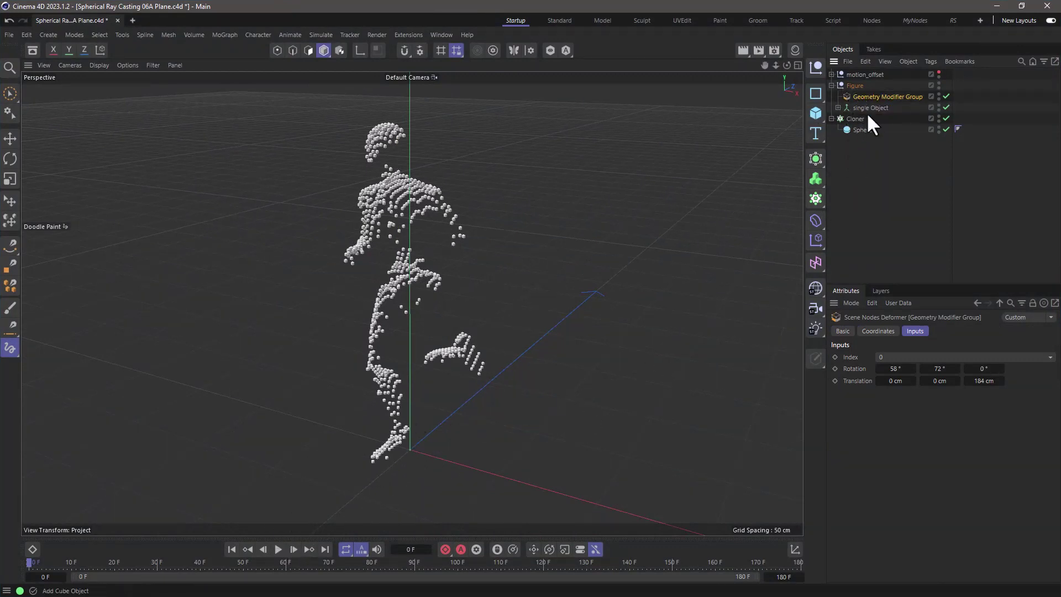
left_click(837, 107)
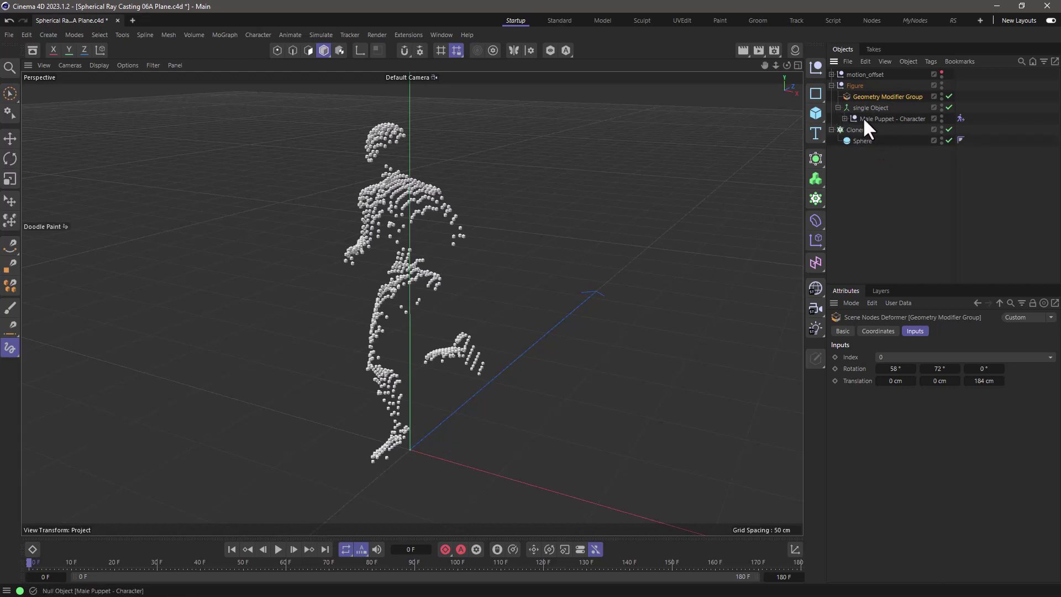
Step: At frame 11, adjust the second rotation angle, then delete the Male Puppet character
left_click(278, 549)
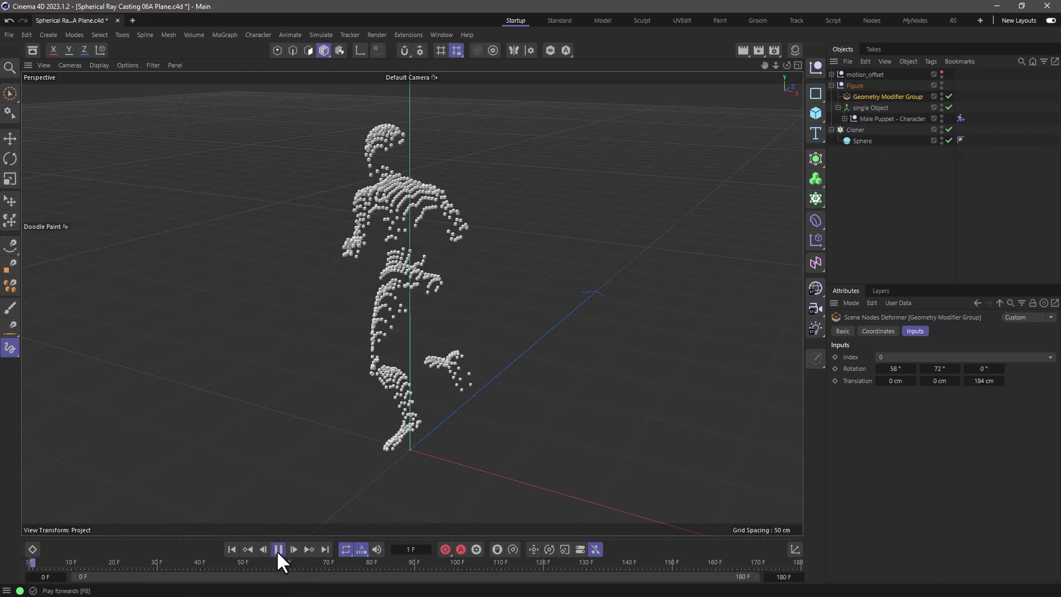
left_click(278, 549)
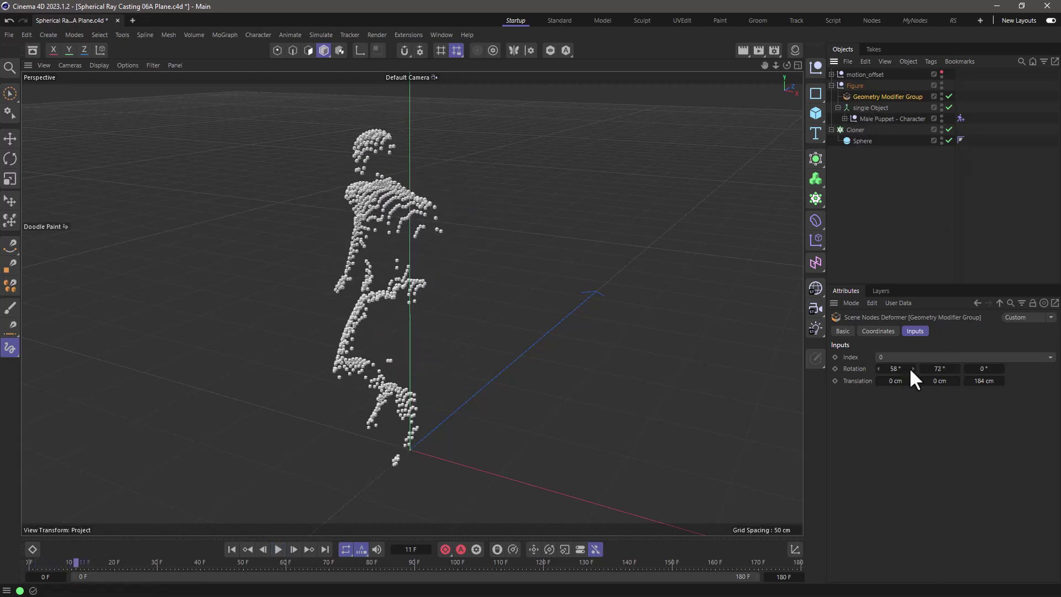
left_click_drag(939, 369, 997, 368)
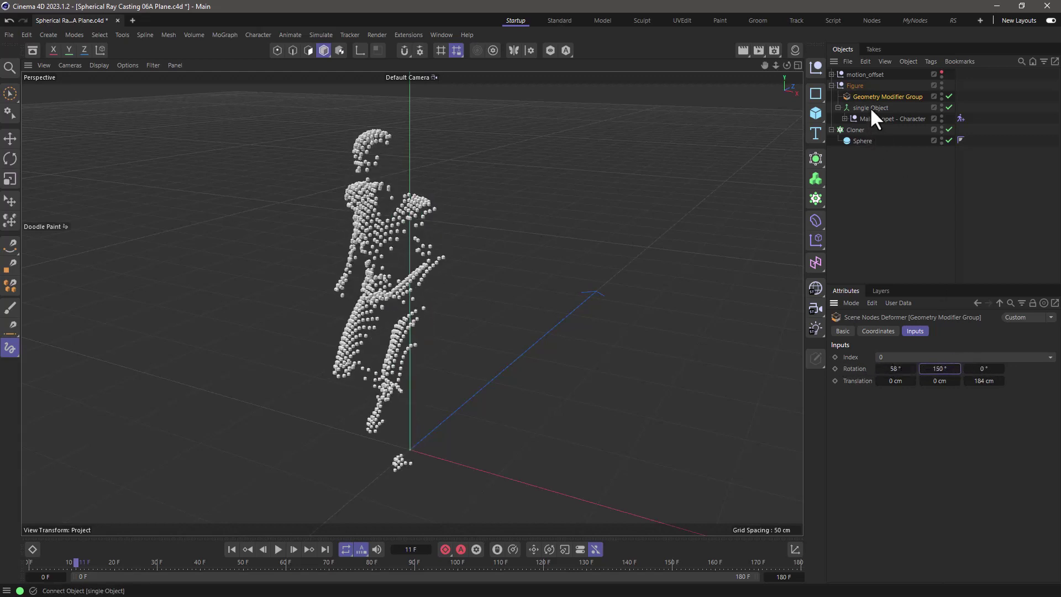
left_click(863, 119)
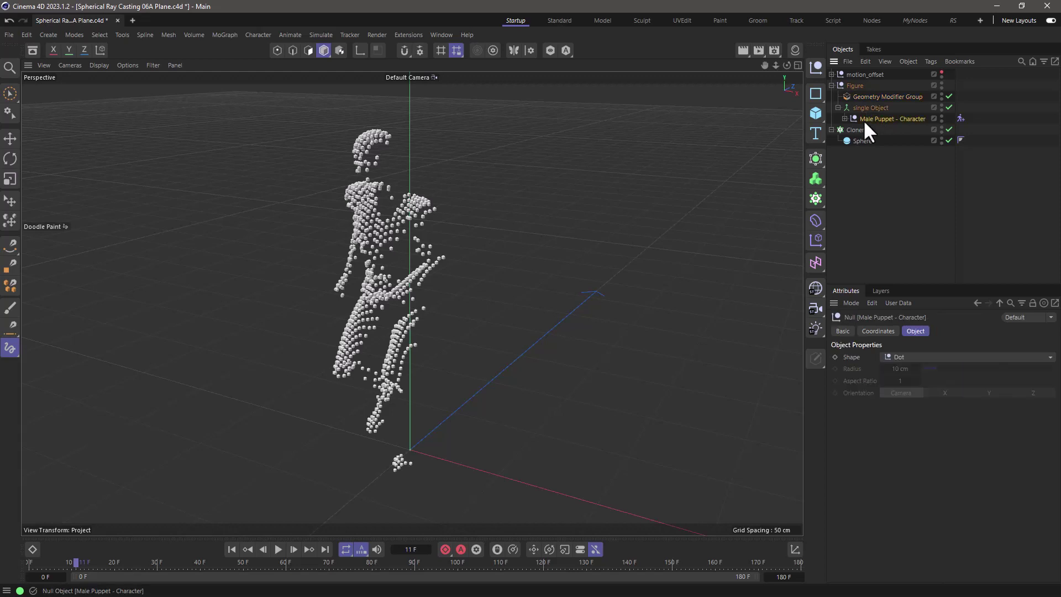
key("Delete")
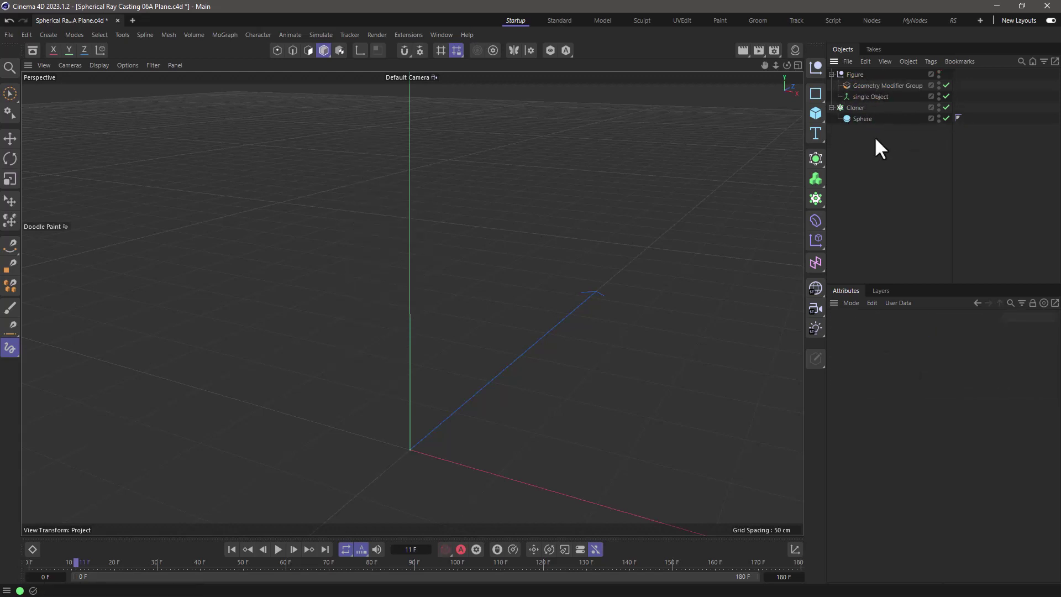
Step: Add a cube inside single Object and scale it down
left_click(862, 97)
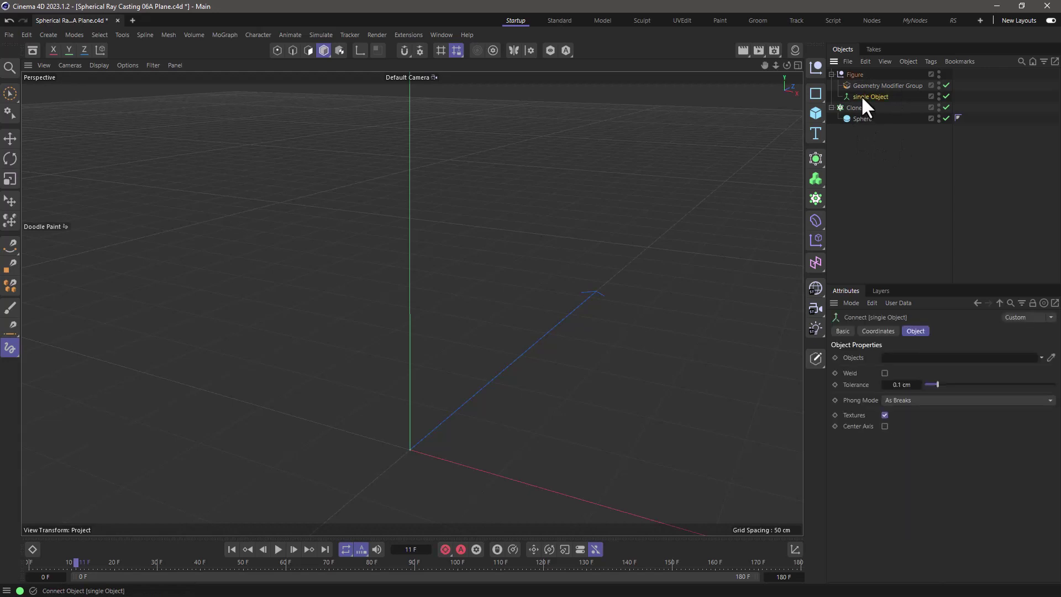
left_click(815, 113)
left_click_drag(857, 76, 866, 108)
key("t")
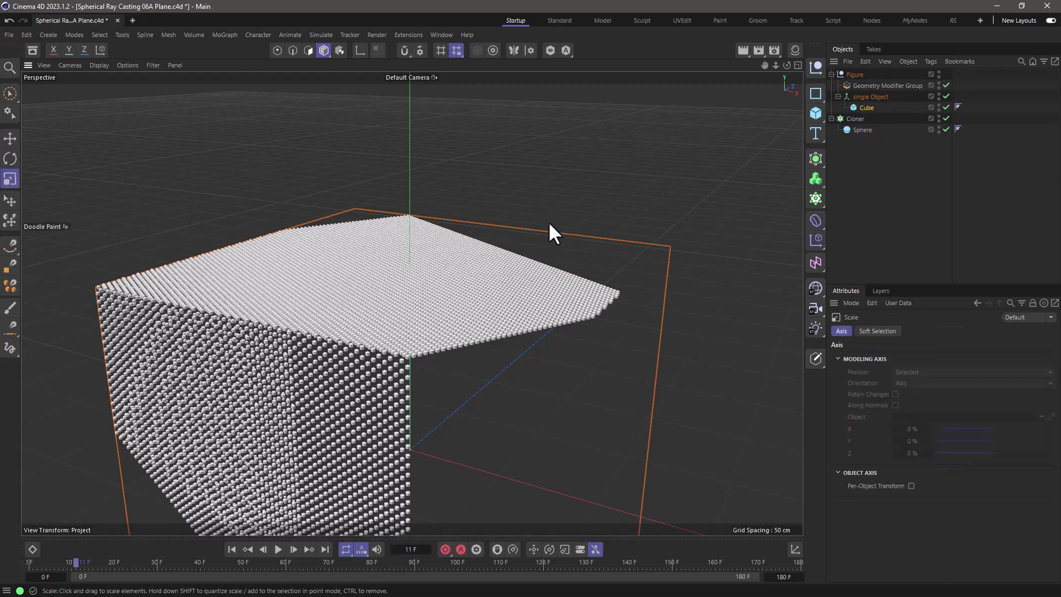
left_click_drag(549, 221, 281, 374)
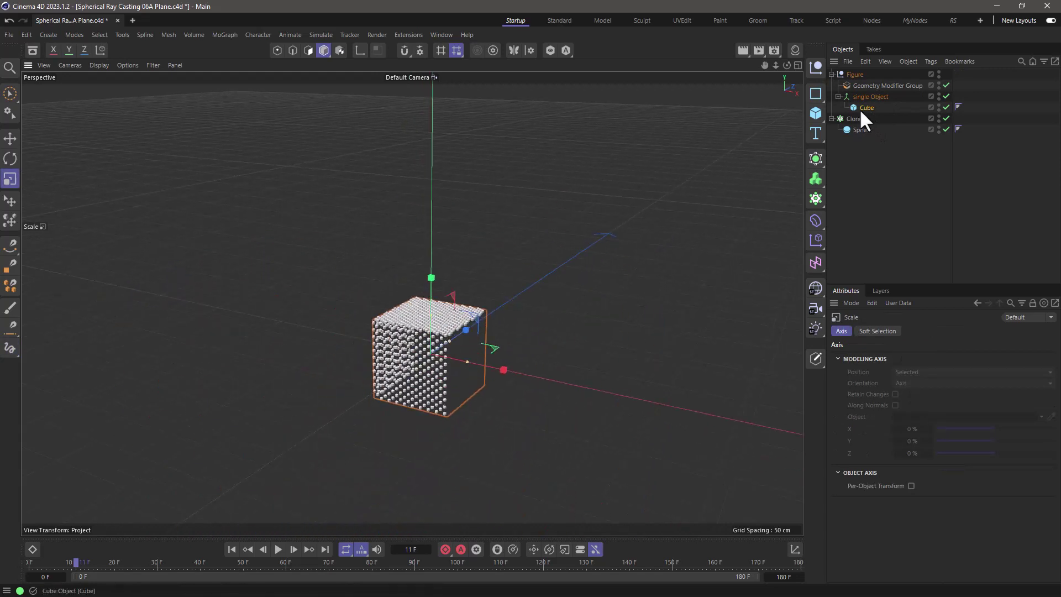
Step: Add a scaled sphere under single Object and rotate the Geometry Modifier Group
left_click(816, 113)
left_click(928, 170)
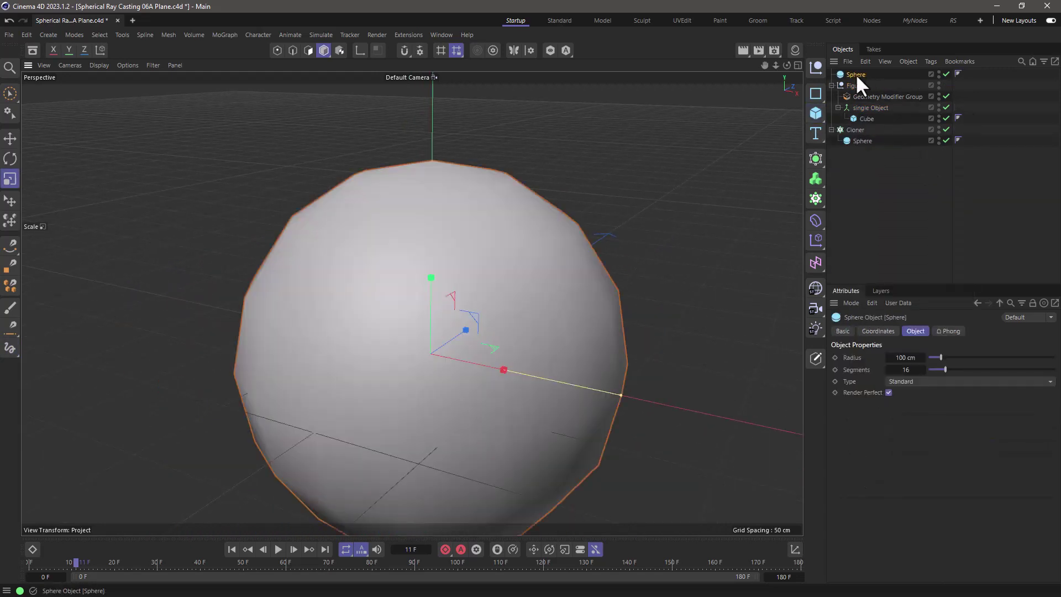
left_click_drag(855, 74, 863, 105)
key("t")
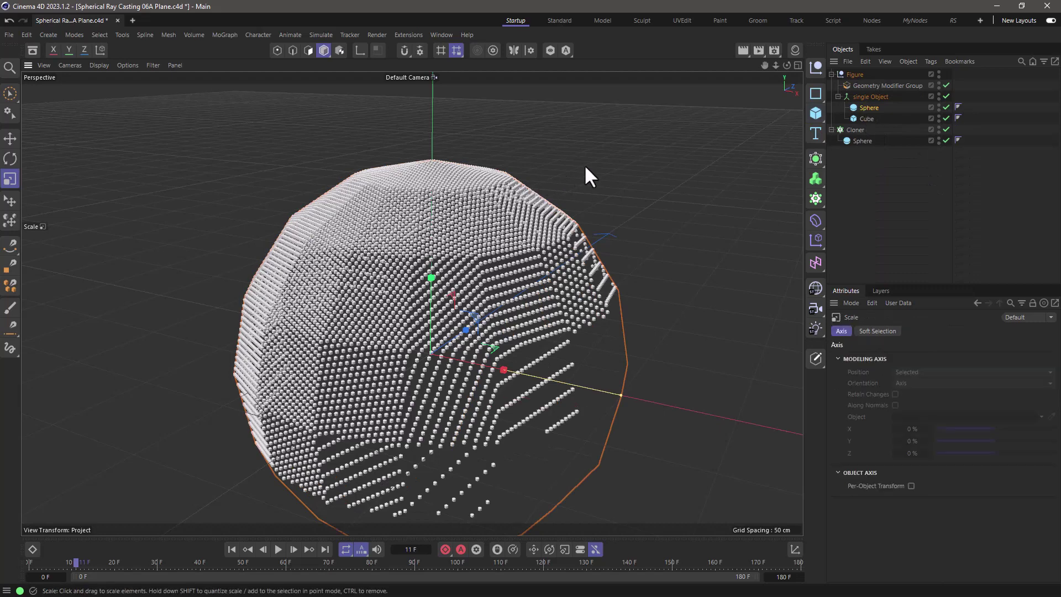
left_click_drag(584, 165, 280, 345)
key("e")
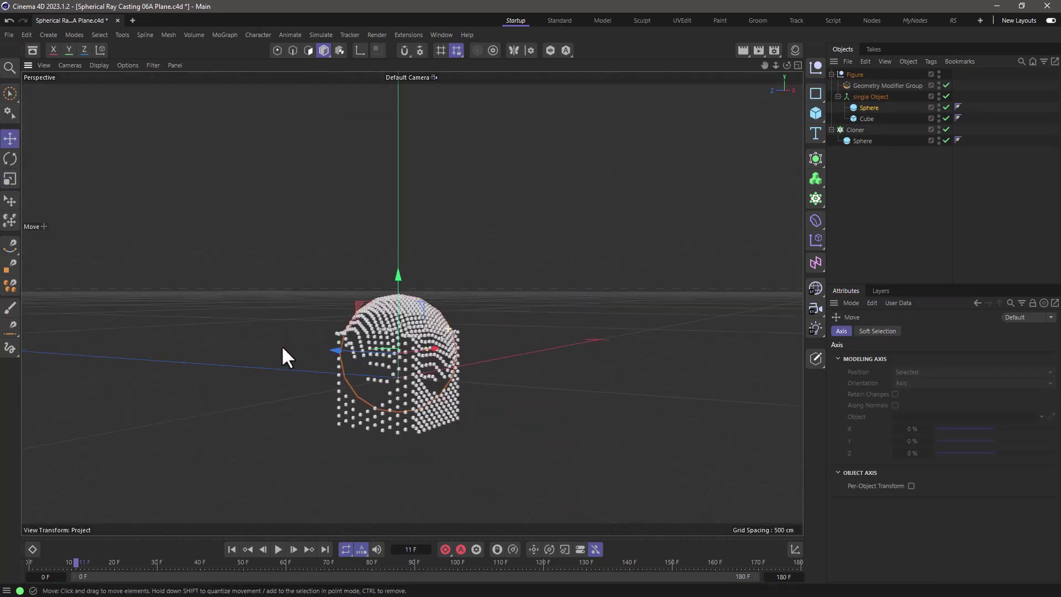
left_click(871, 86)
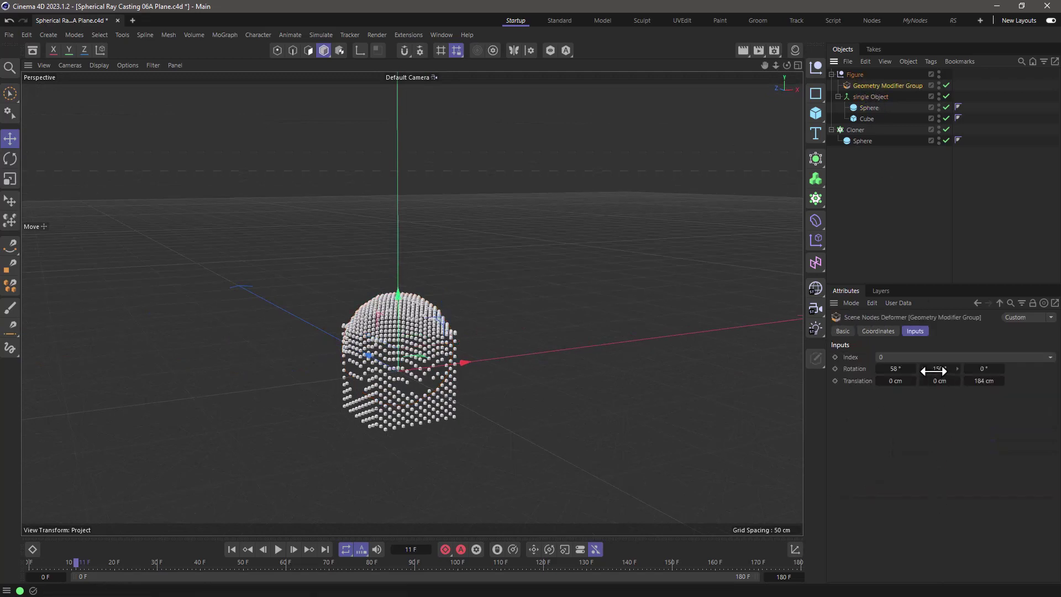
mouse_move(939, 368)
left_mouse_down()
mouse_move(1039, 356)
mouse_move(947, 359)
left_mouse_up()
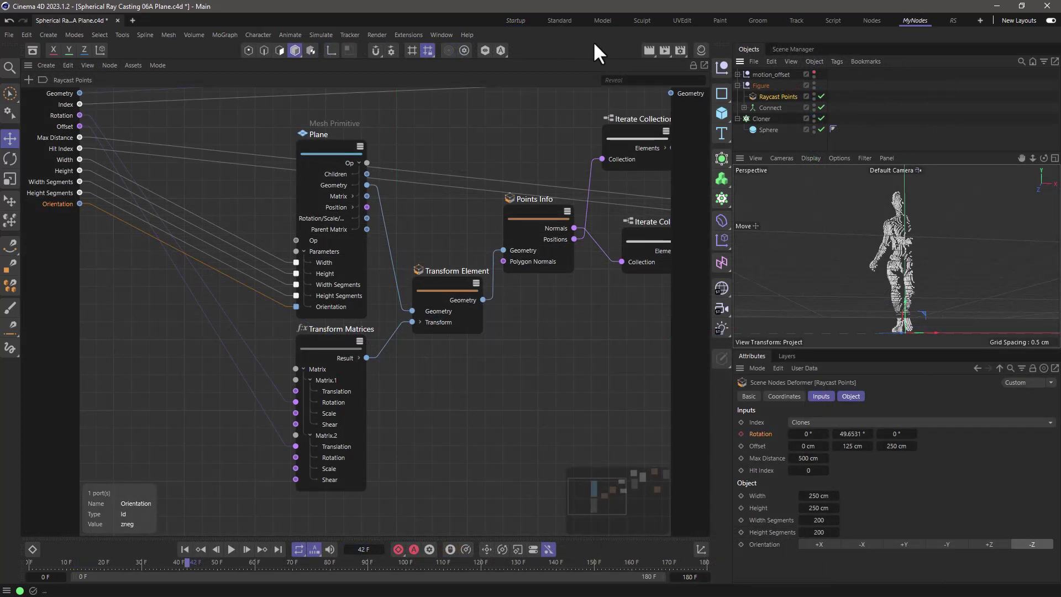
Step: Set Raycast Points' Index to Raycasting Obj and frame the scanning plane's point grid
middle_click_drag(488, 136, 358, 158)
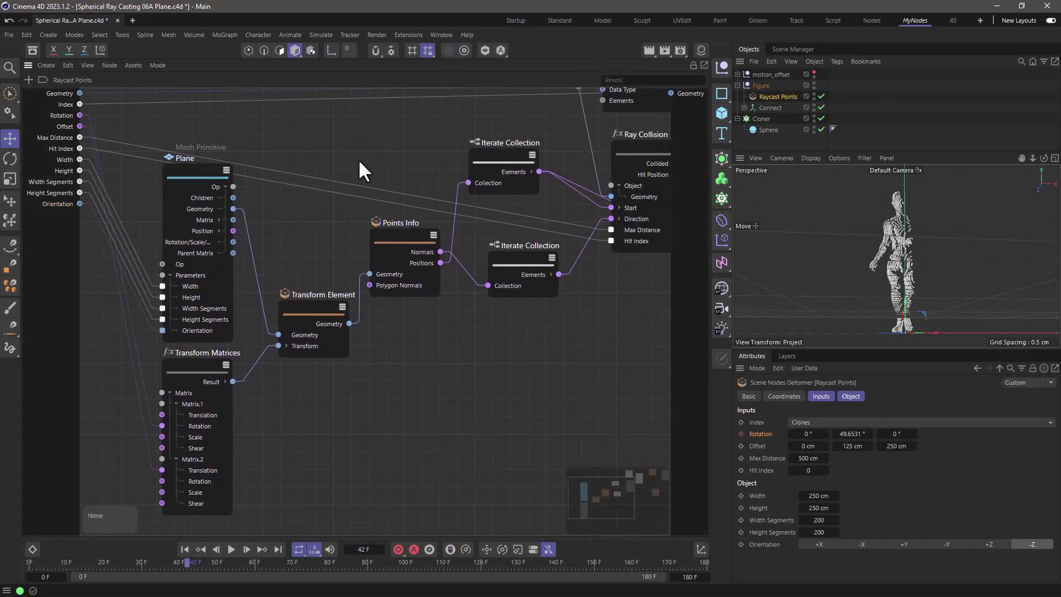
left_click(204, 172)
left_click(773, 97)
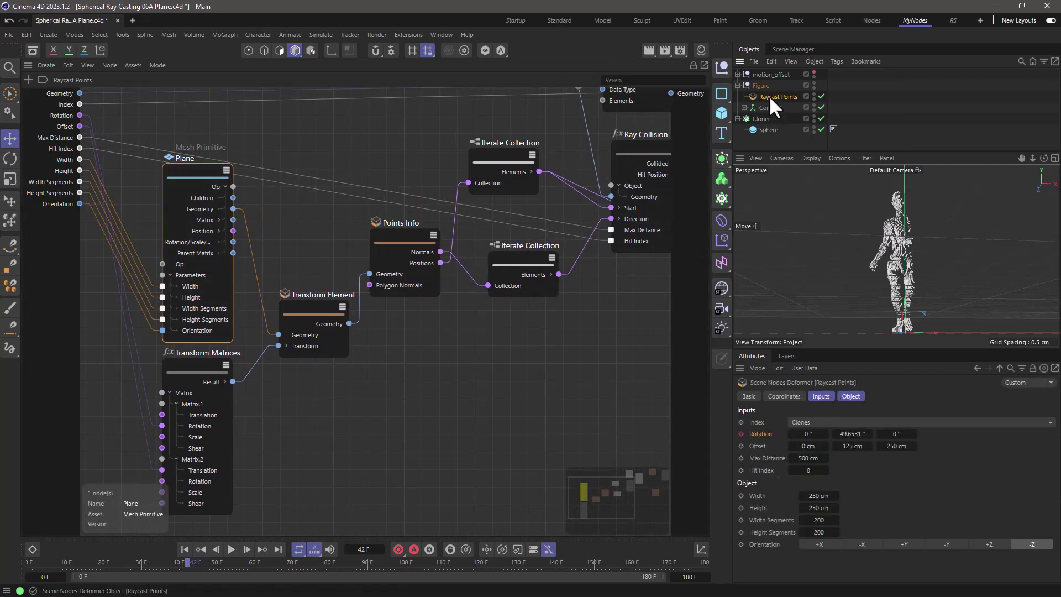
left_click(818, 419)
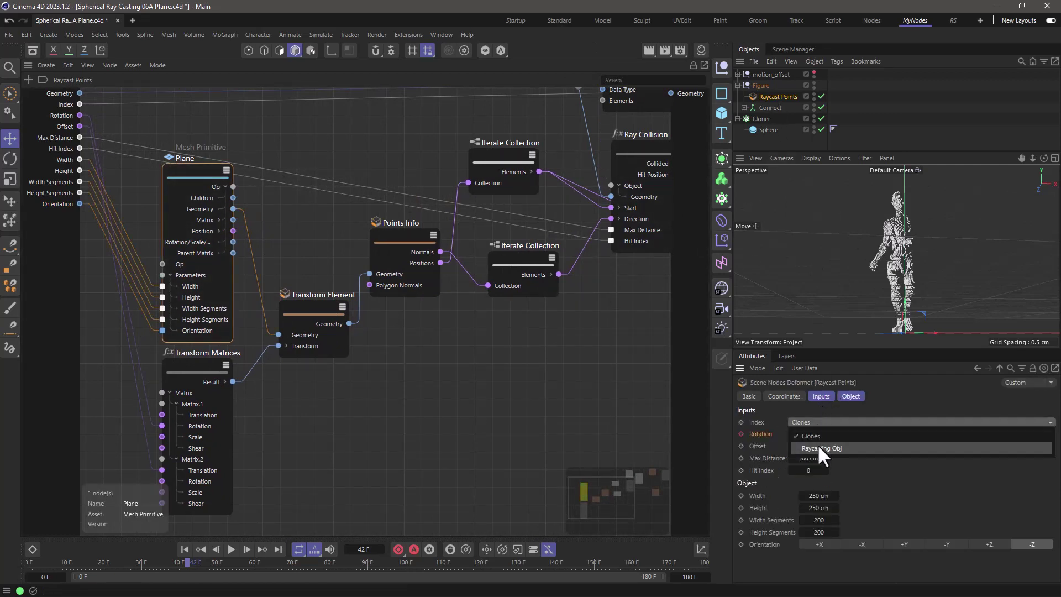
left_click(817, 443)
key("h")
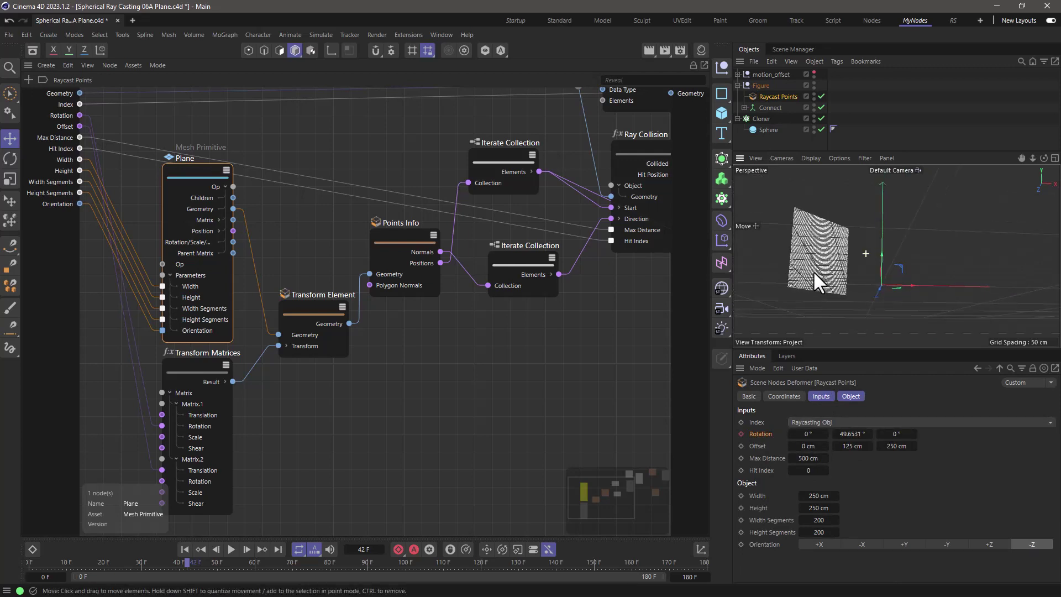
left_click_drag(847, 217, 863, 234, "alt")
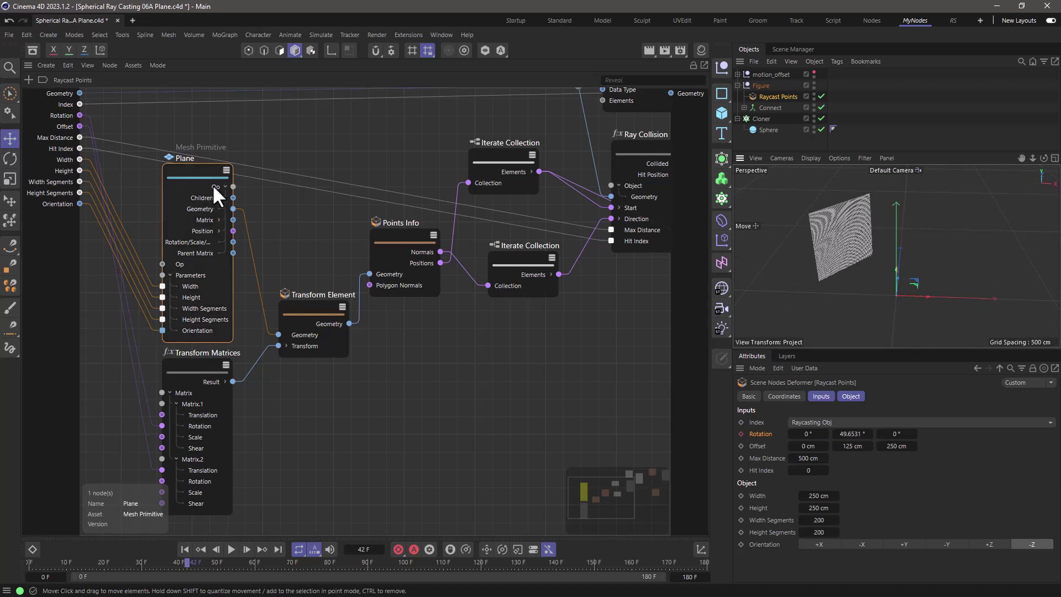
left_click_drag(193, 175, 193, 151)
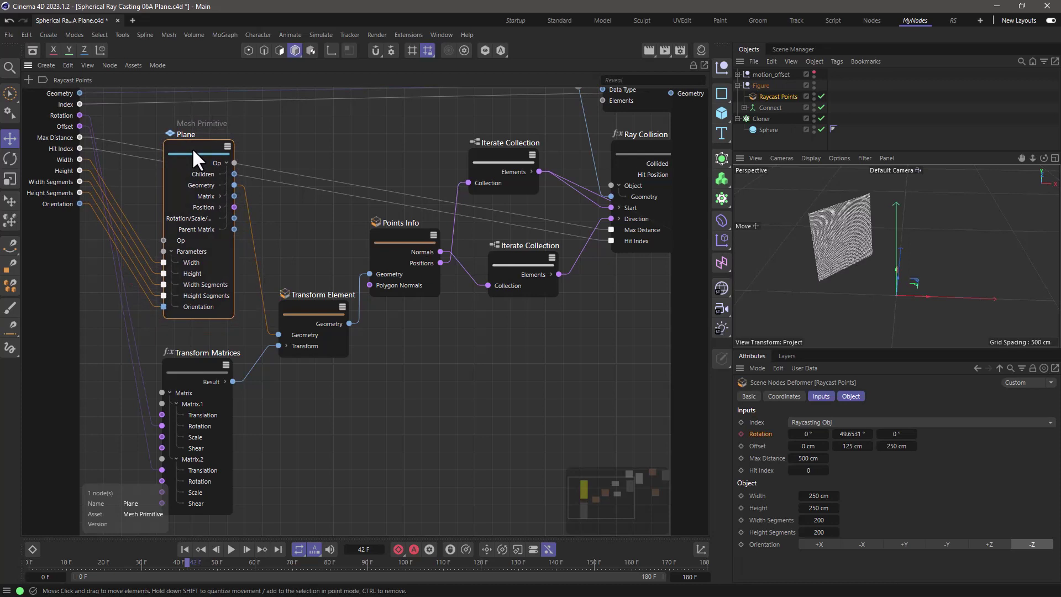
Step: Change the Plane node's Primitive Type to Cylinder
left_click(172, 143)
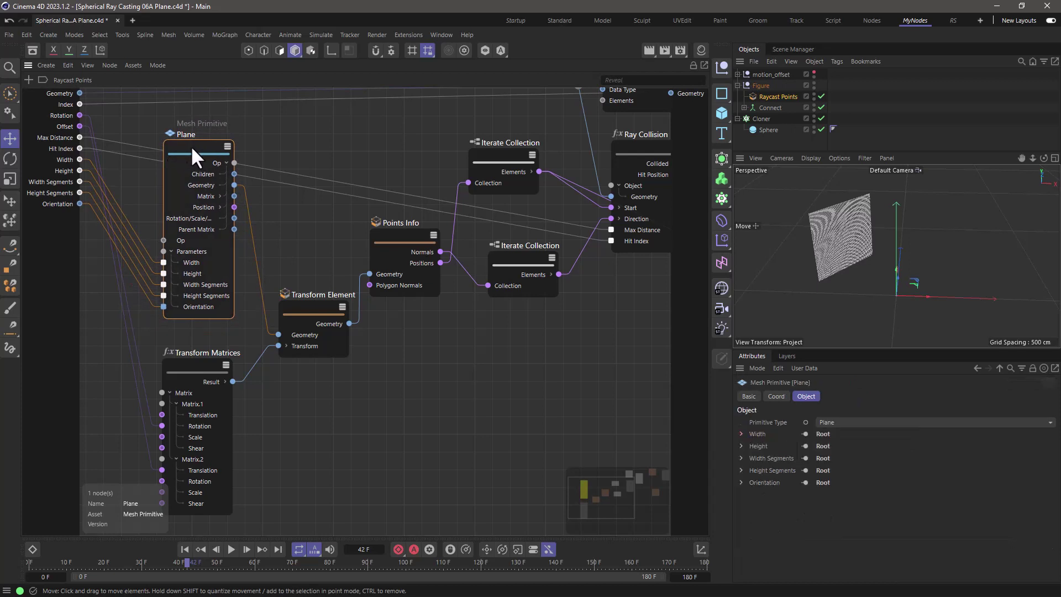
left_click(843, 421)
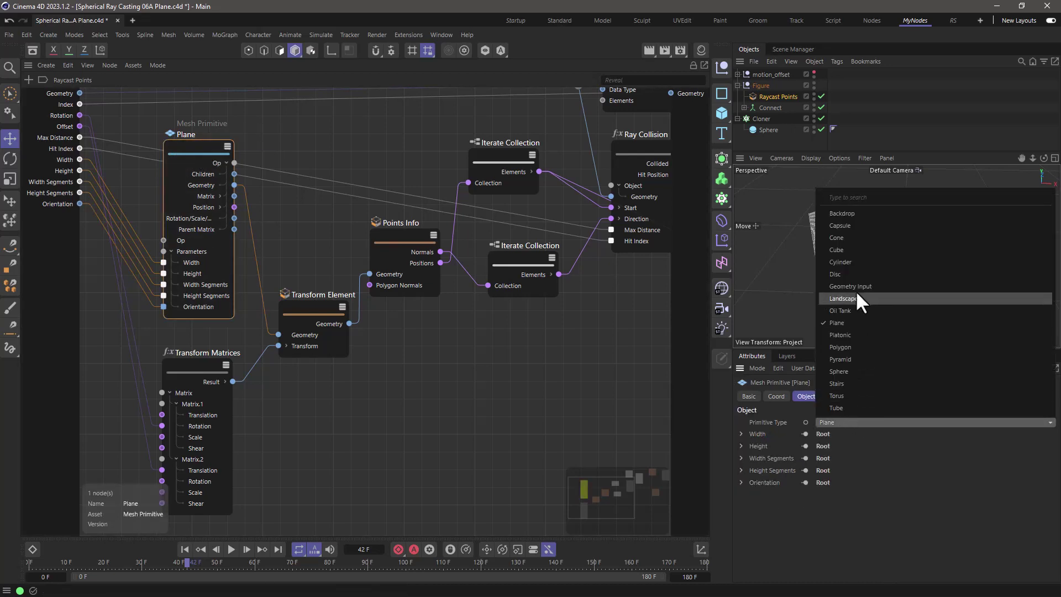
left_click(853, 263)
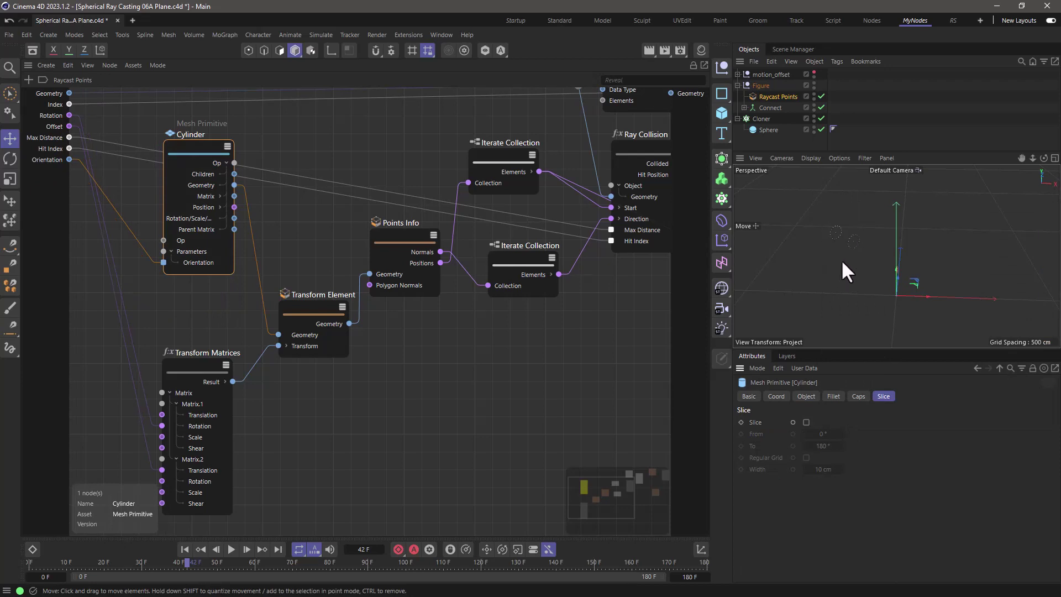
left_click(806, 396)
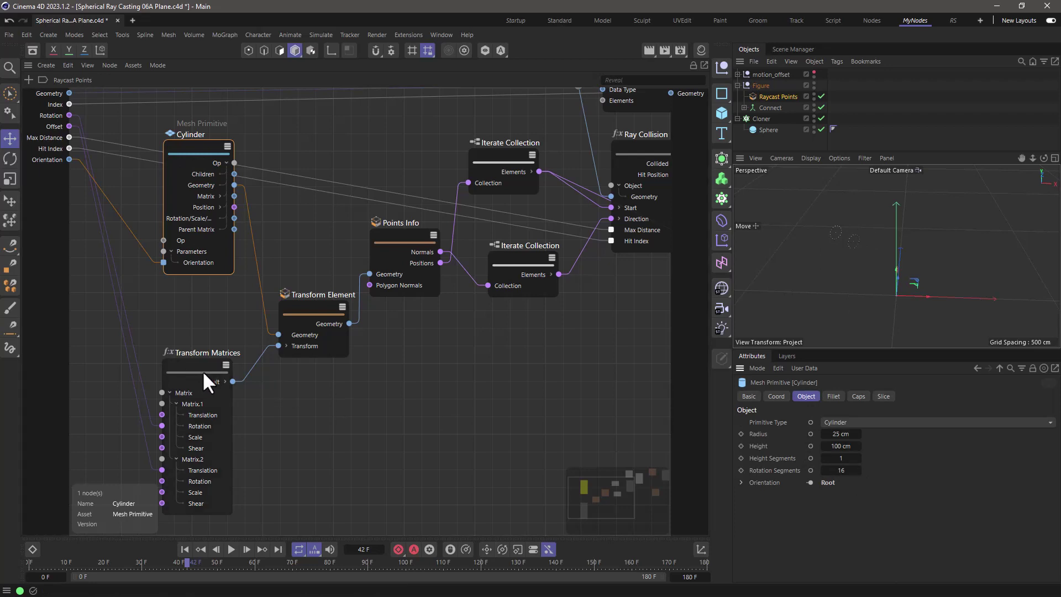
Step: Zero the Raycast Points deformer's rotation and offset values
left_click(755, 96)
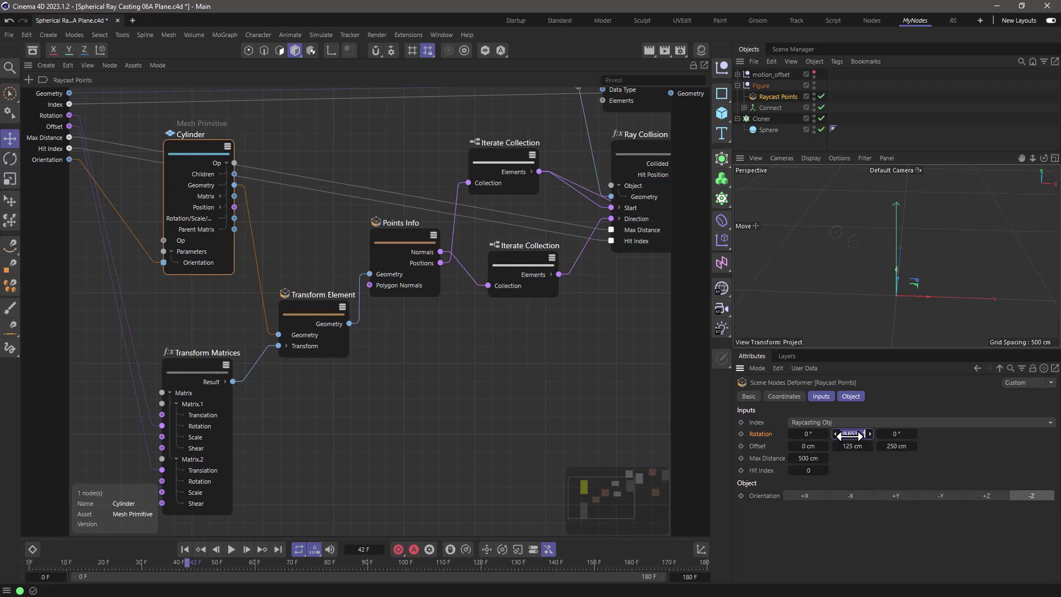
type("0")
key("Tab")
key("Tab")
key("Tab")
type("0")
key("Tab")
type("0")
key("Return")
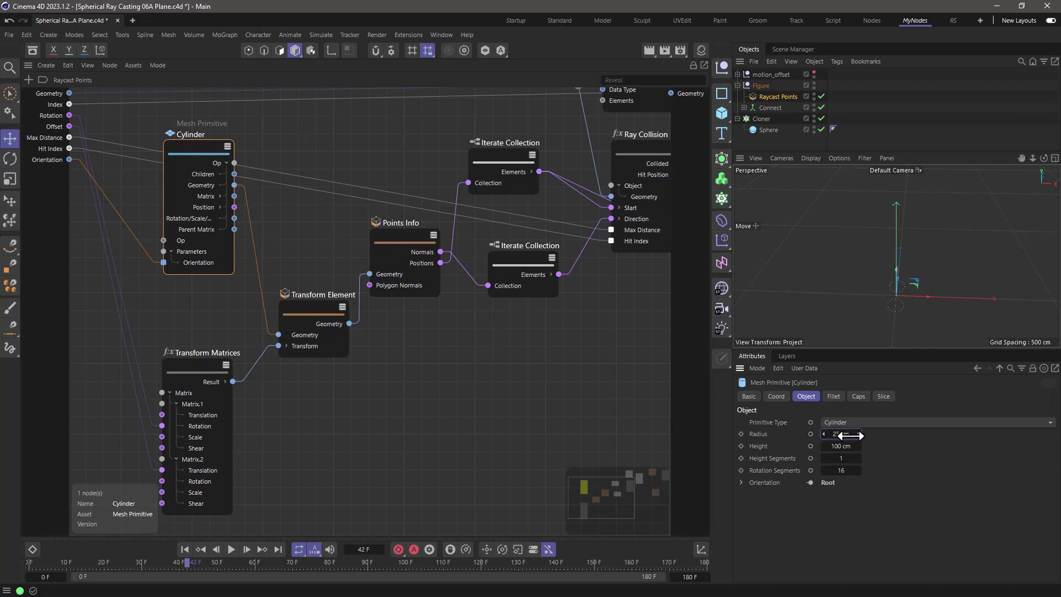
Step: Give the cylinder radius 141 cm, height 238 cm and 32 height segments
left_click_drag(849, 436, 911, 438)
left_click_drag(844, 448, 912, 448)
left_click_drag(846, 459, 852, 459)
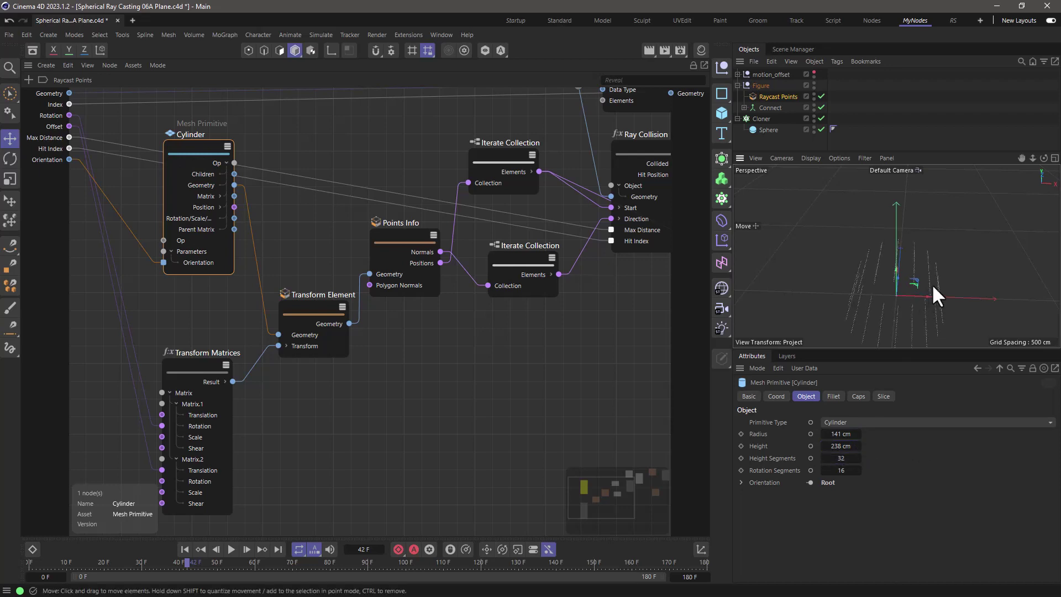
mouse_move(932, 283)
left_mouse_down("alt")
mouse_move(915, 249)
mouse_move(969, 259)
mouse_move(1002, 296)
mouse_move(951, 274)
left_mouse_up("alt")
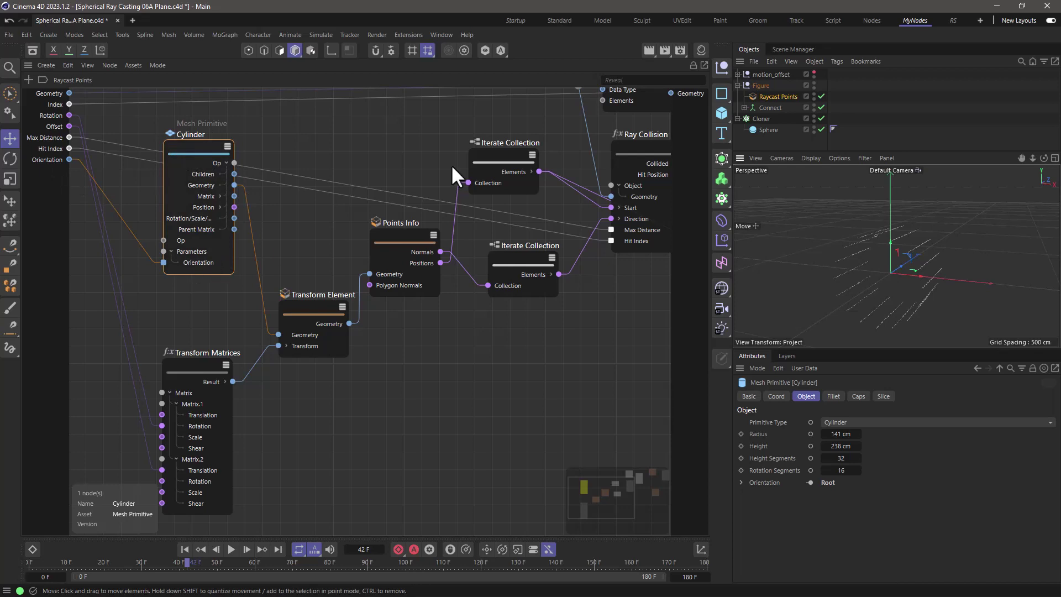
Step: Orient the raycast cylinder along +Y and enable Slice on the Cylinder node
left_click(763, 96)
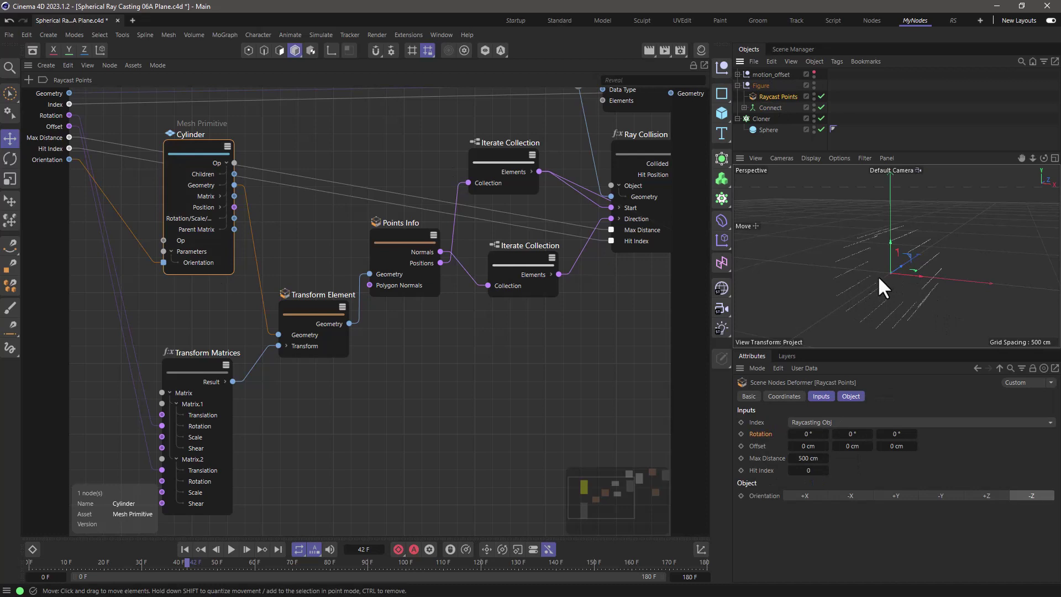
left_click(896, 495)
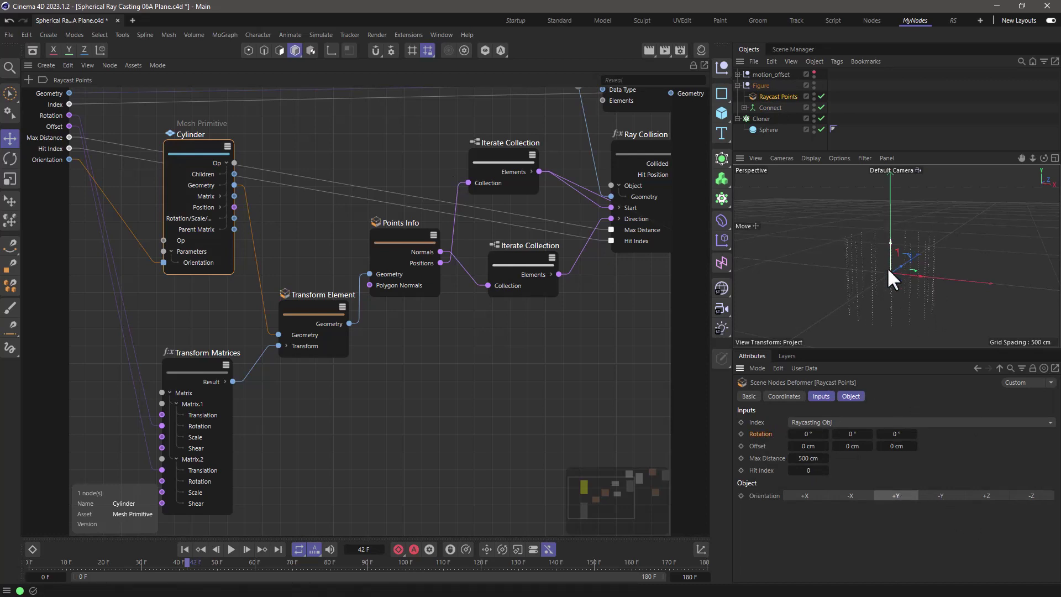
left_click_drag(943, 271, 961, 250, "alt")
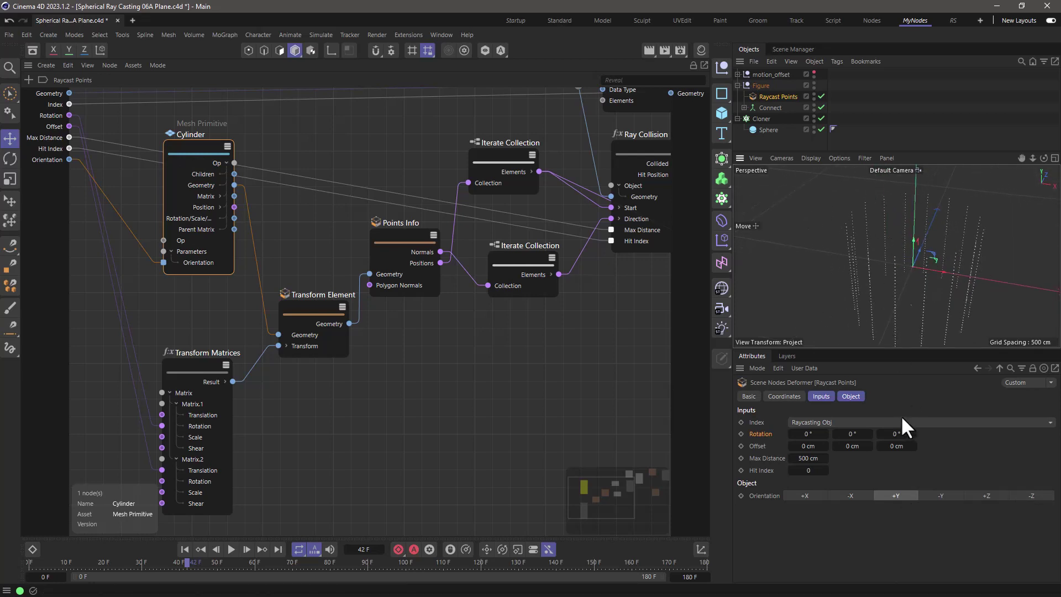
left_click(196, 151)
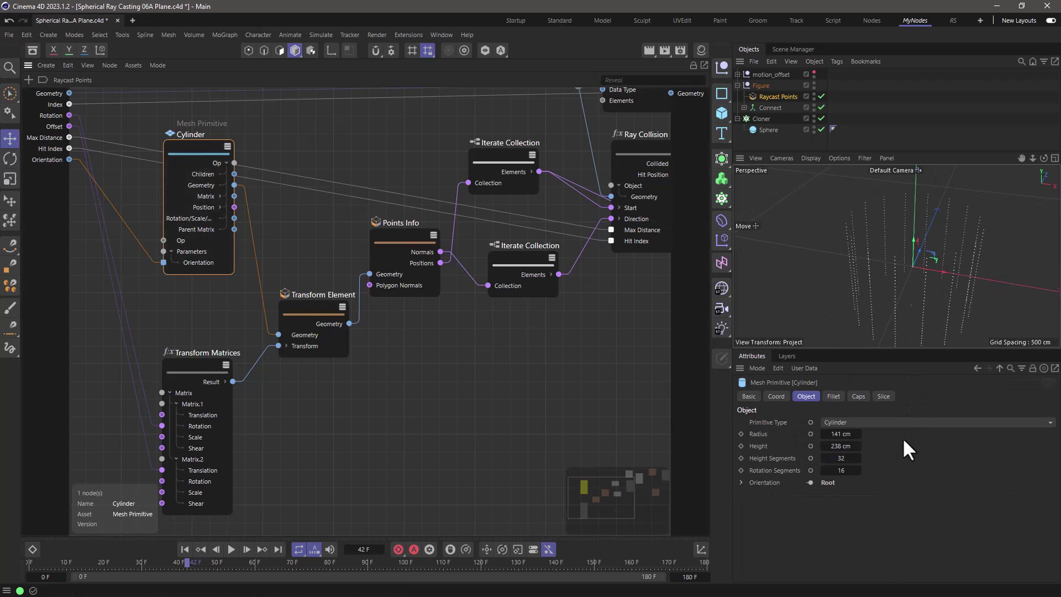
left_click(883, 396)
left_click(805, 422)
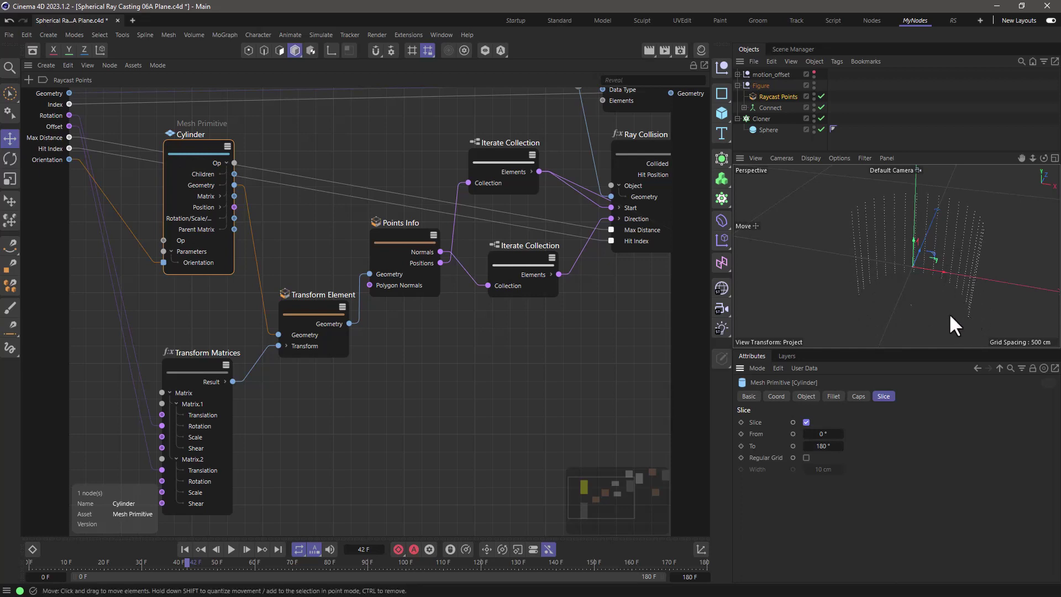
Step: Set the cylinder to 28 rotation segments and a 100° slice end angle
left_click(808, 397)
left_click_drag(852, 472, 849, 473)
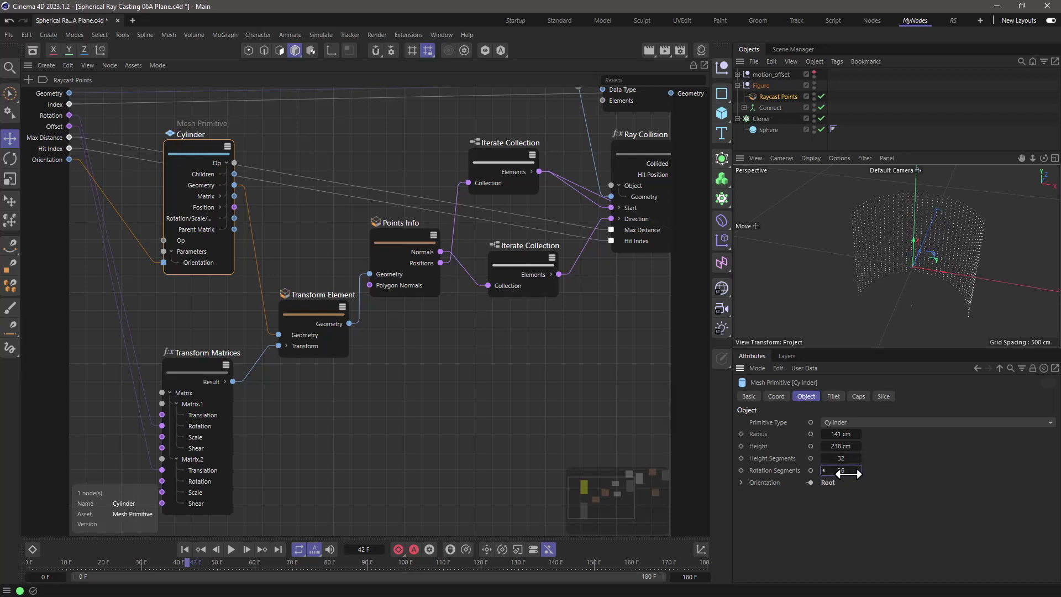
left_click(884, 396)
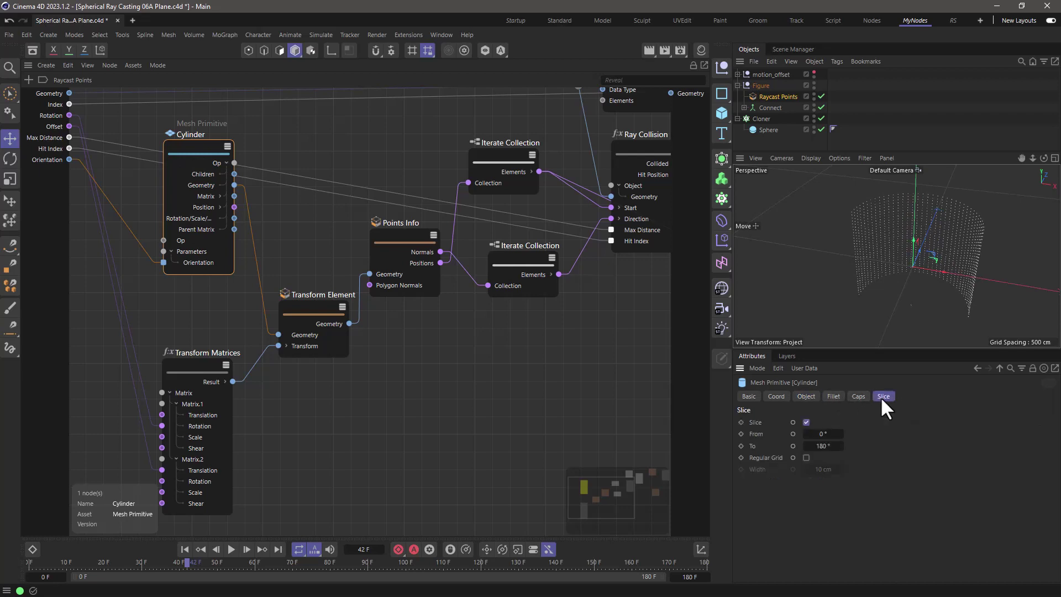
left_click(830, 448)
key("BackSpace")
type("100")
key("Return")
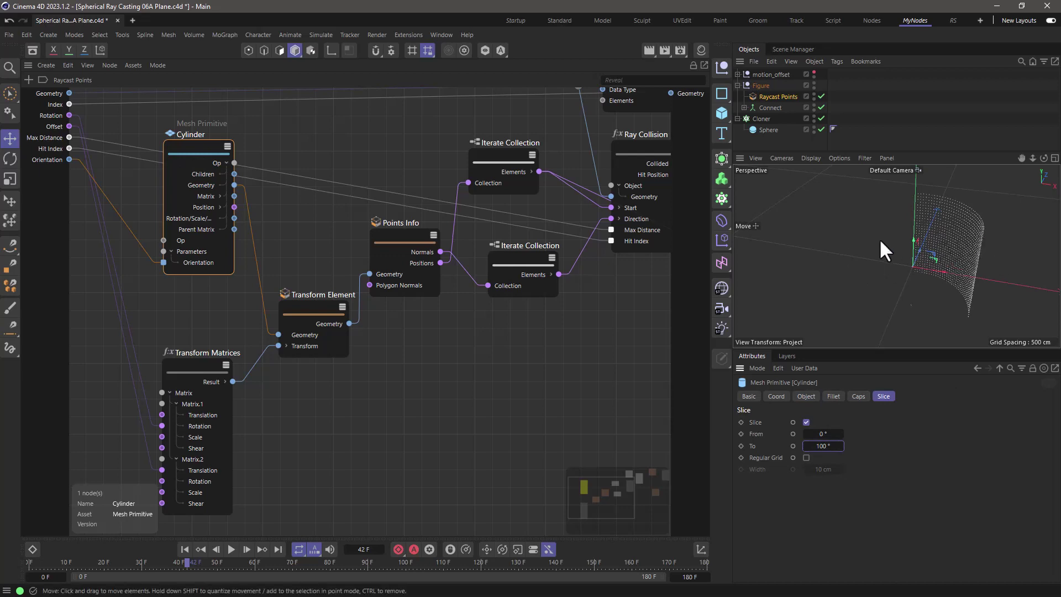
Step: Set Raycast Points' Index back to Clones
left_click(754, 94)
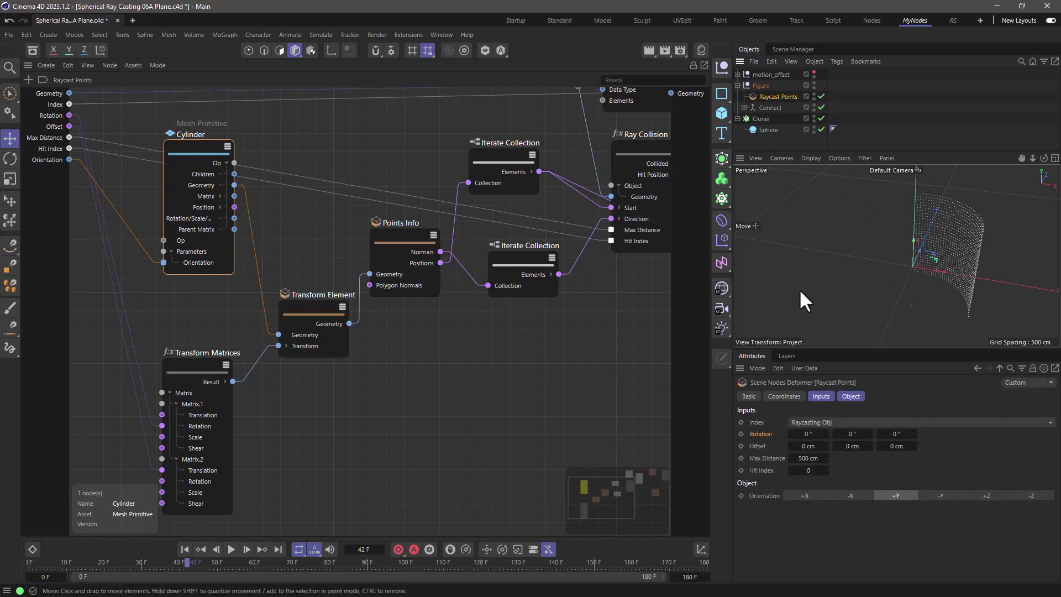
left_click(812, 419)
left_click(823, 434)
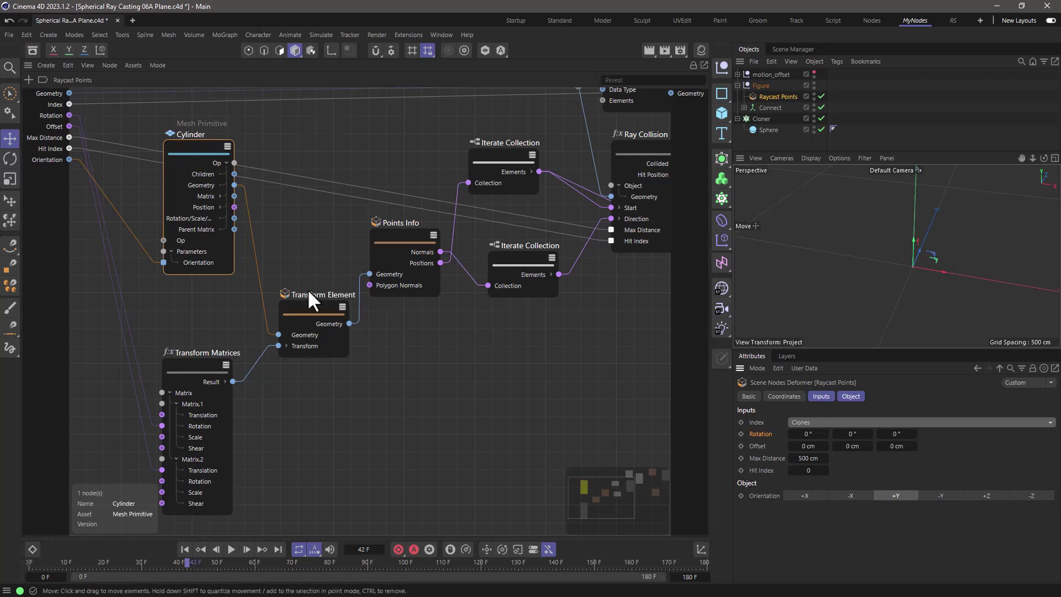
Step: Drag the Cylinder, Transform Element, Points Info and Transform Matrices nodes apart, then deselect everything
left_click_drag(207, 150, 195, 162)
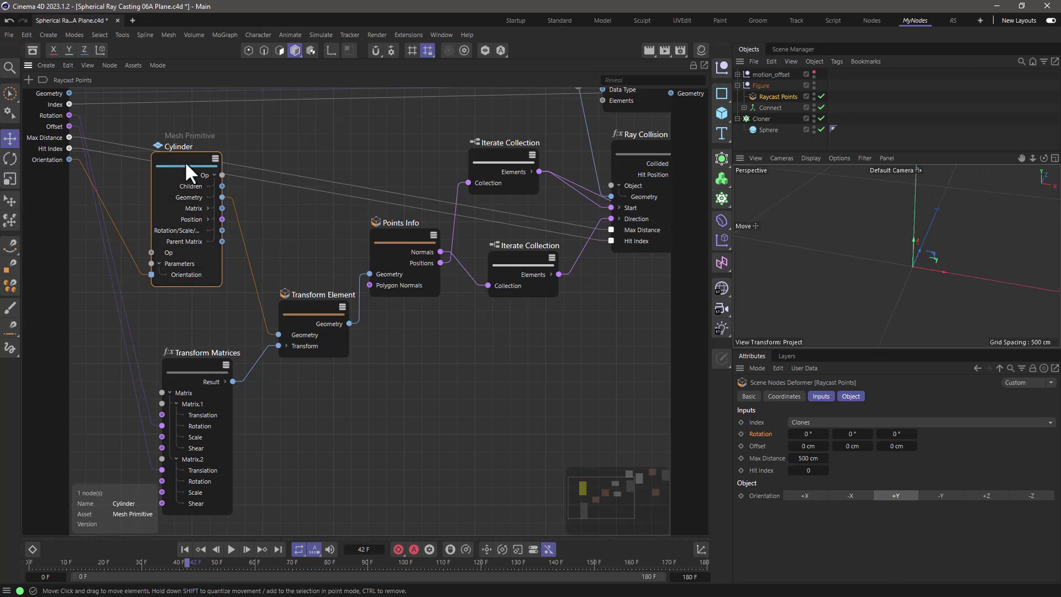
left_click_drag(184, 161, 173, 168)
left_click_drag(302, 316, 324, 328)
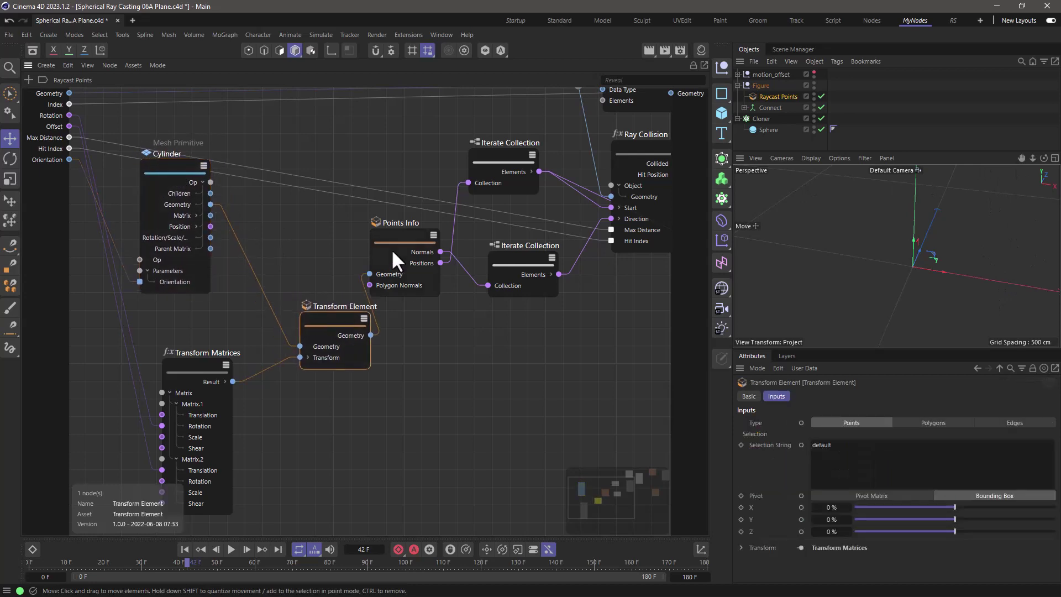
left_click_drag(389, 234, 407, 232)
left_click_drag(346, 314, 343, 316)
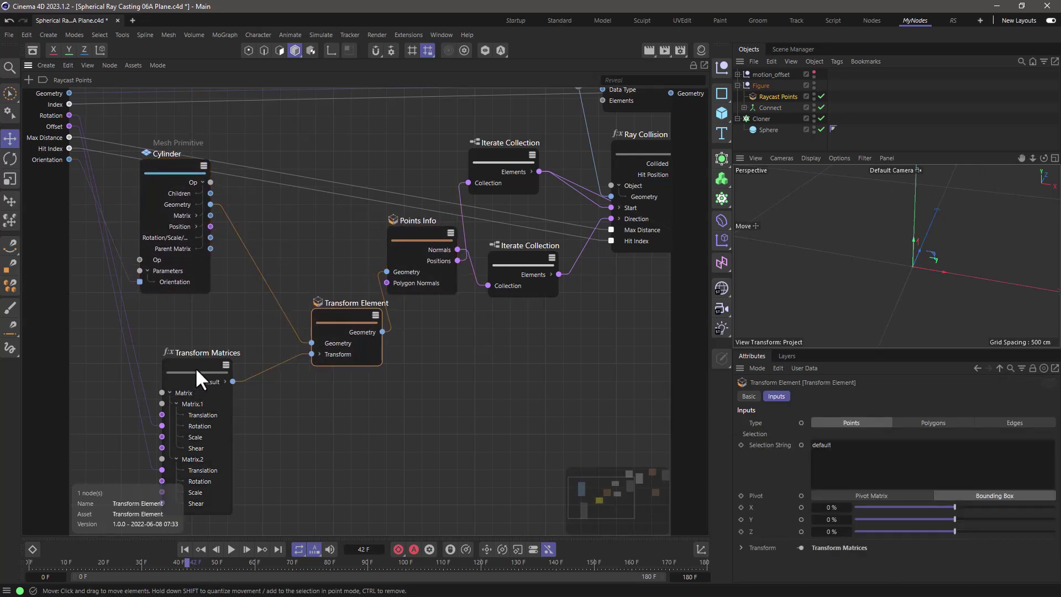
left_click_drag(195, 367, 189, 368)
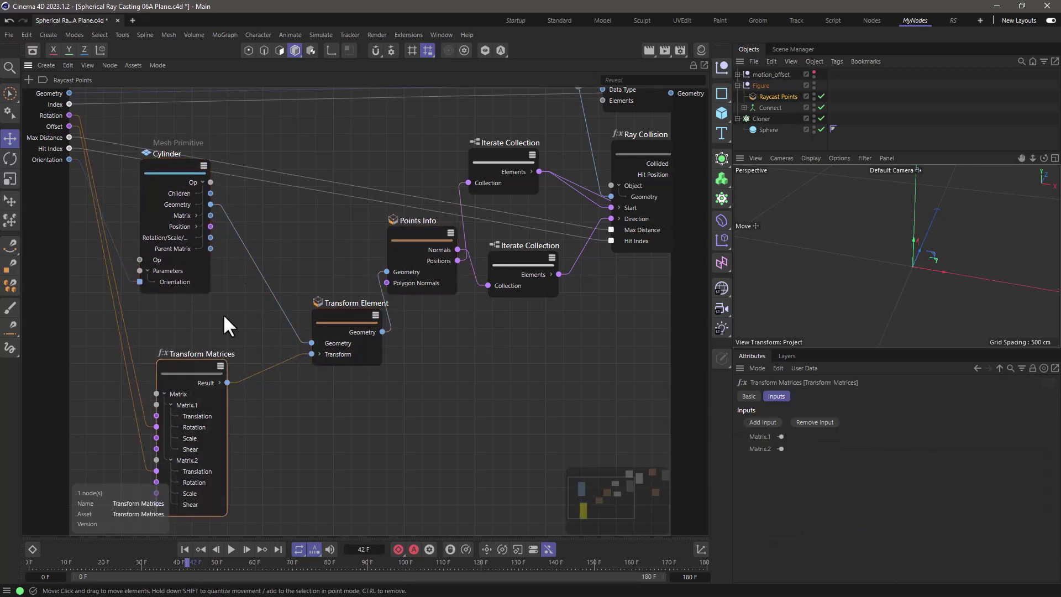
left_click(273, 233)
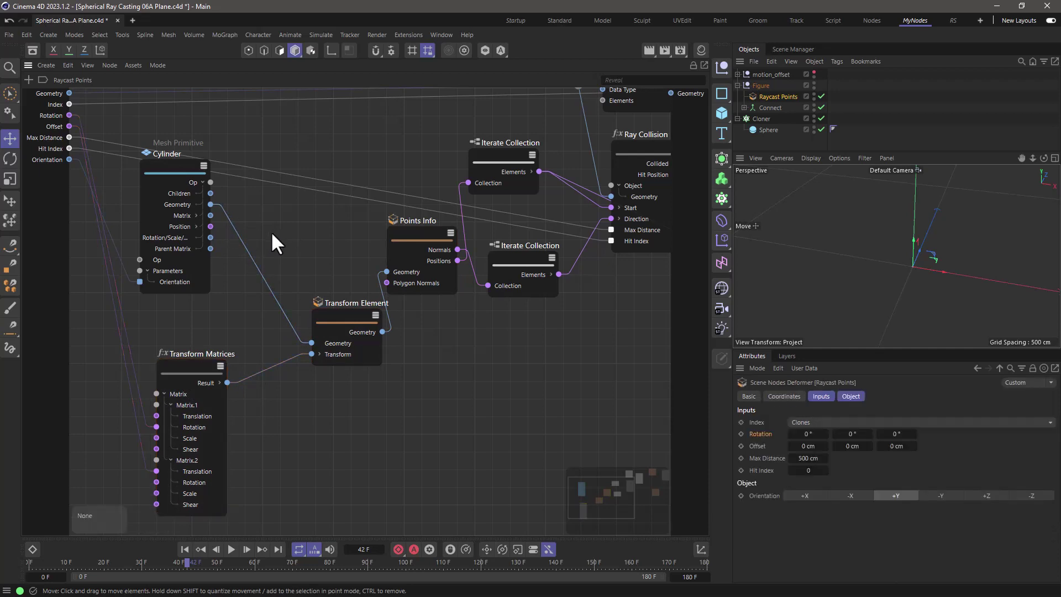
Step: Insert a Reverse Normals node between Cylinder and Transform Element, then select the Raycast Points deformer
double_click(270, 231)
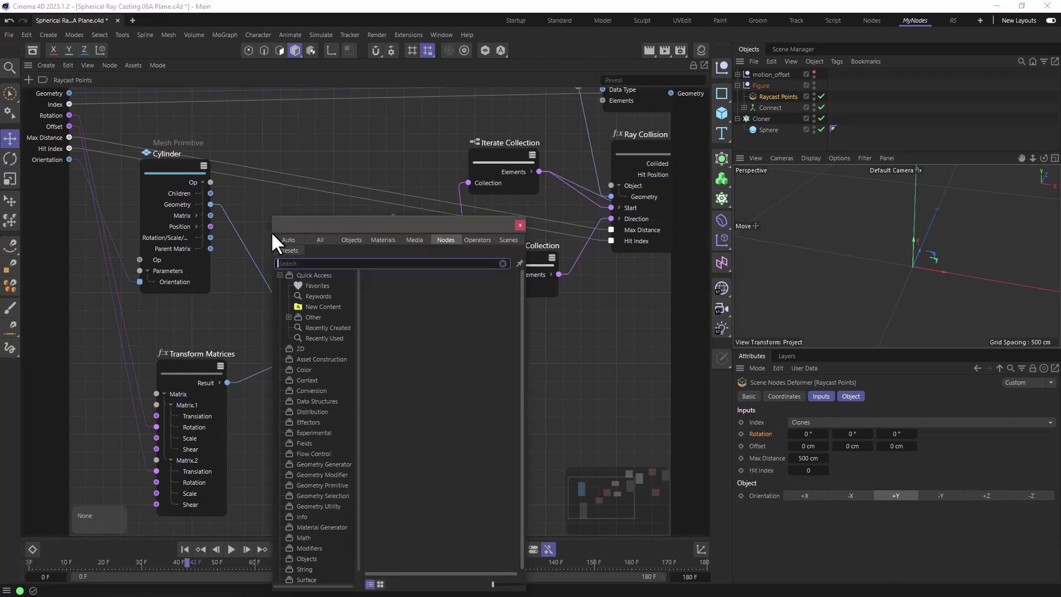
type("normal")
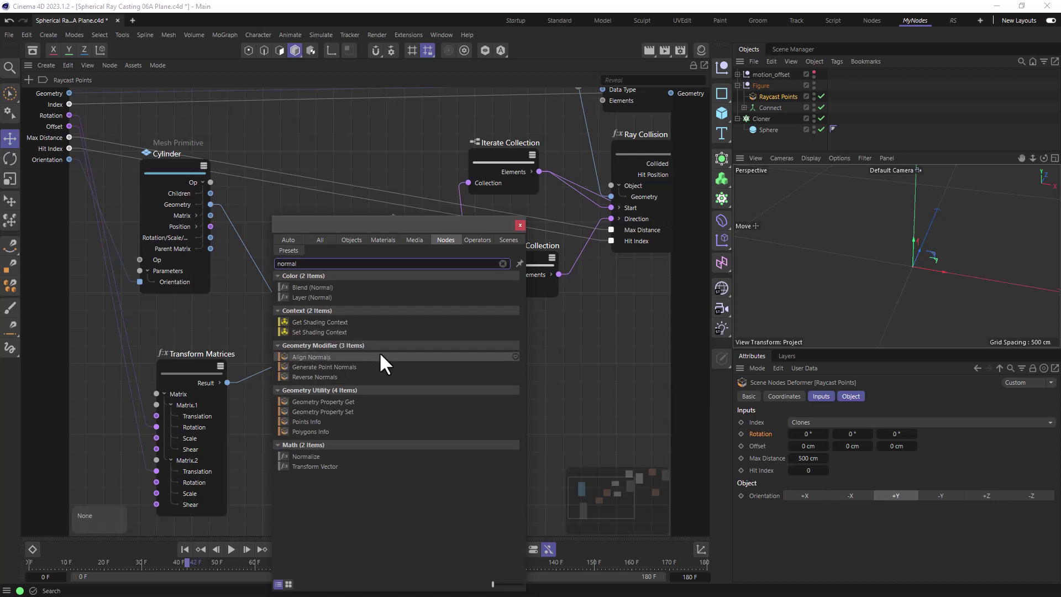
left_click_drag(350, 377, 283, 243)
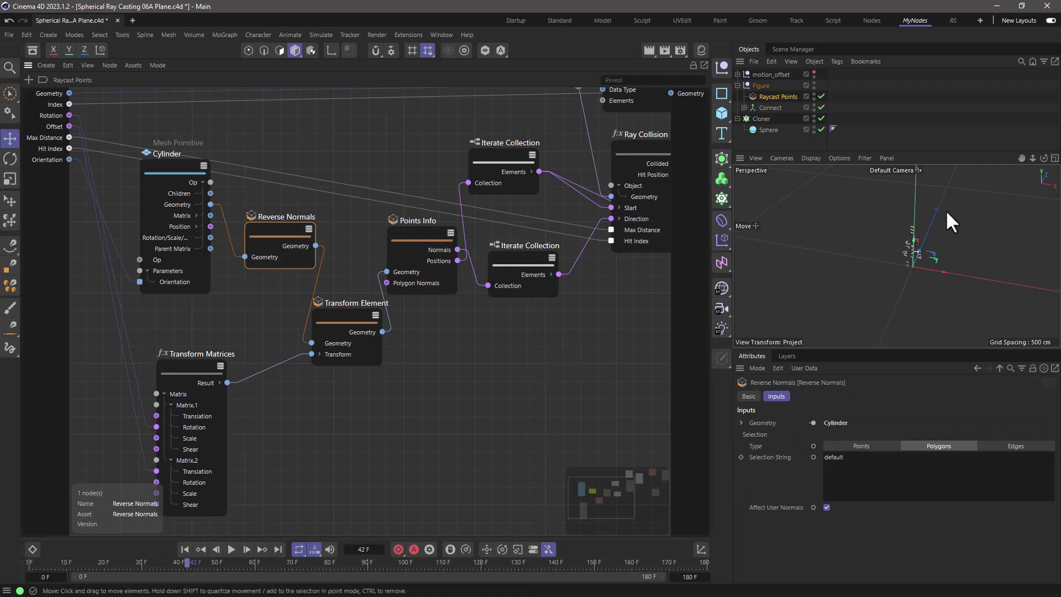
scroll(910, 237, "up", 5)
left_click_drag(900, 241, 900, 264, "alt")
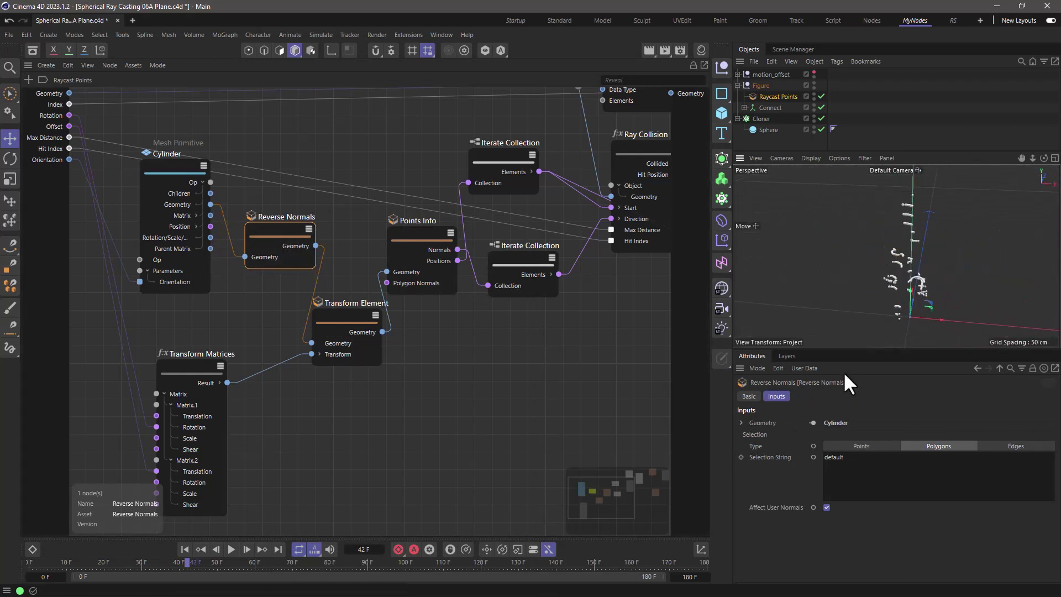
left_click(754, 96)
left_click(823, 421)
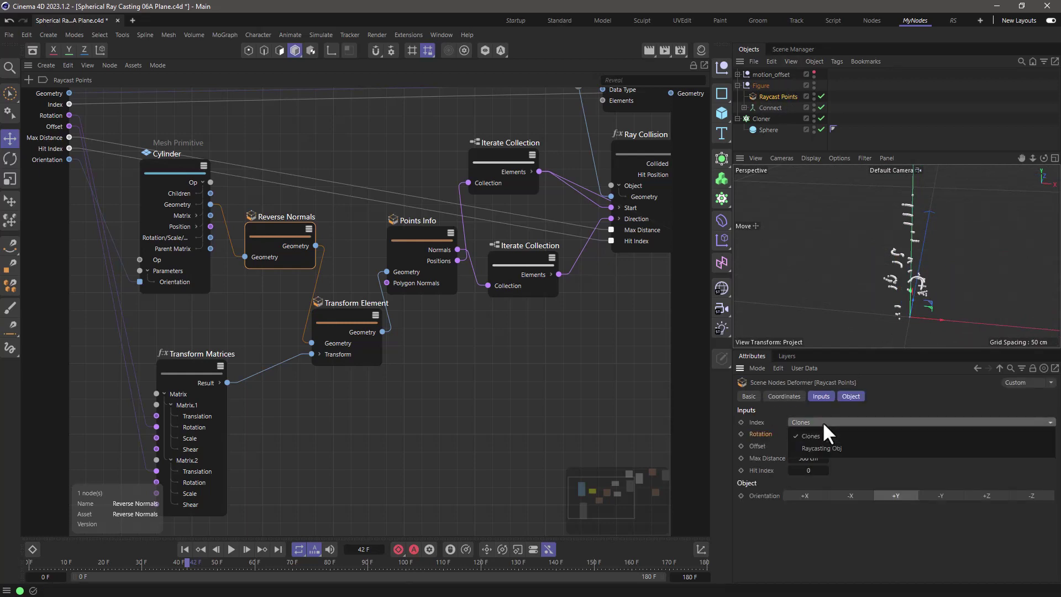
Step: Preview the Raycast Points Index as Raycasting Obj, toggling the deformer off and back on
left_click(827, 442)
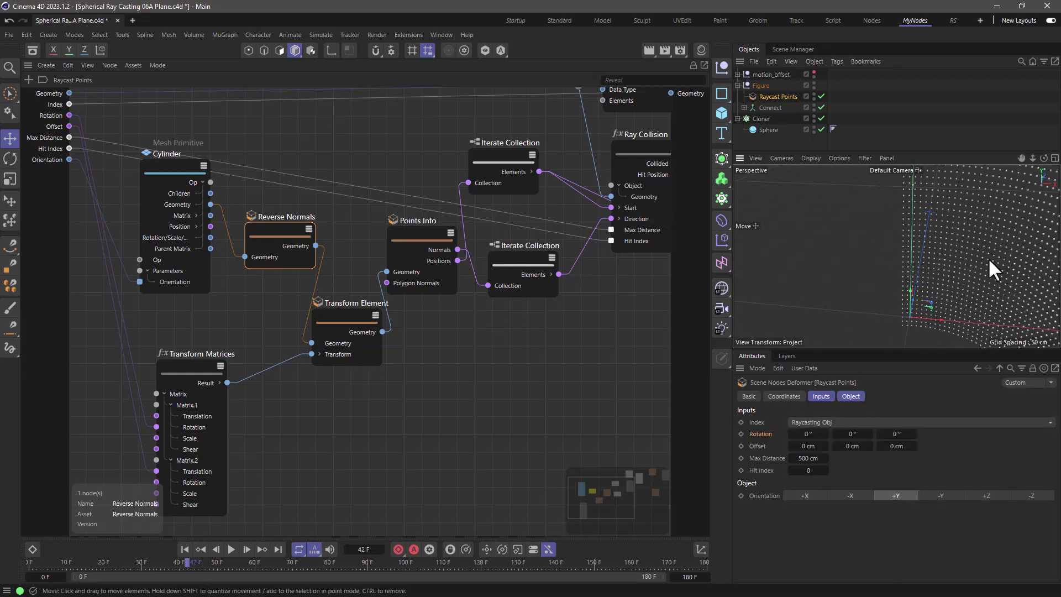
right_click_drag(988, 257, 928, 267, "alt")
left_click_drag(929, 267, 884, 279, "alt")
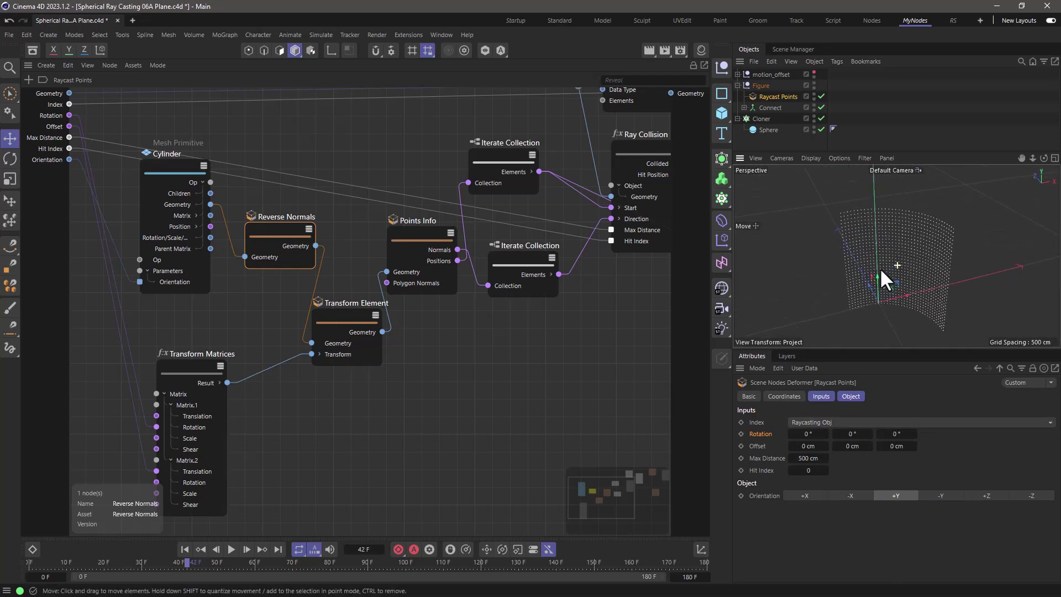
left_click_drag(910, 240, 939, 276, "alt")
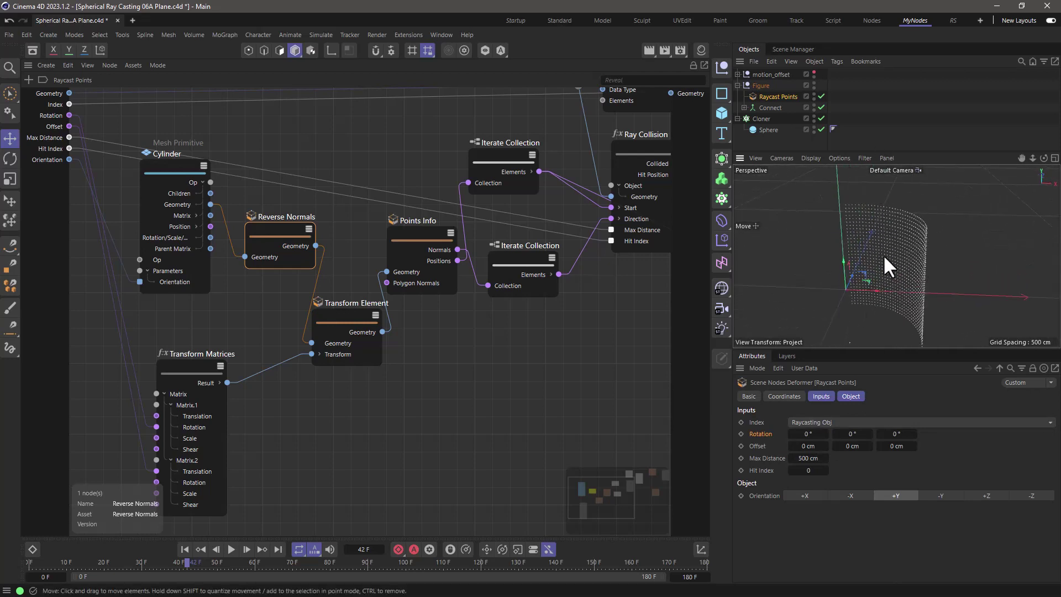
left_click(821, 95)
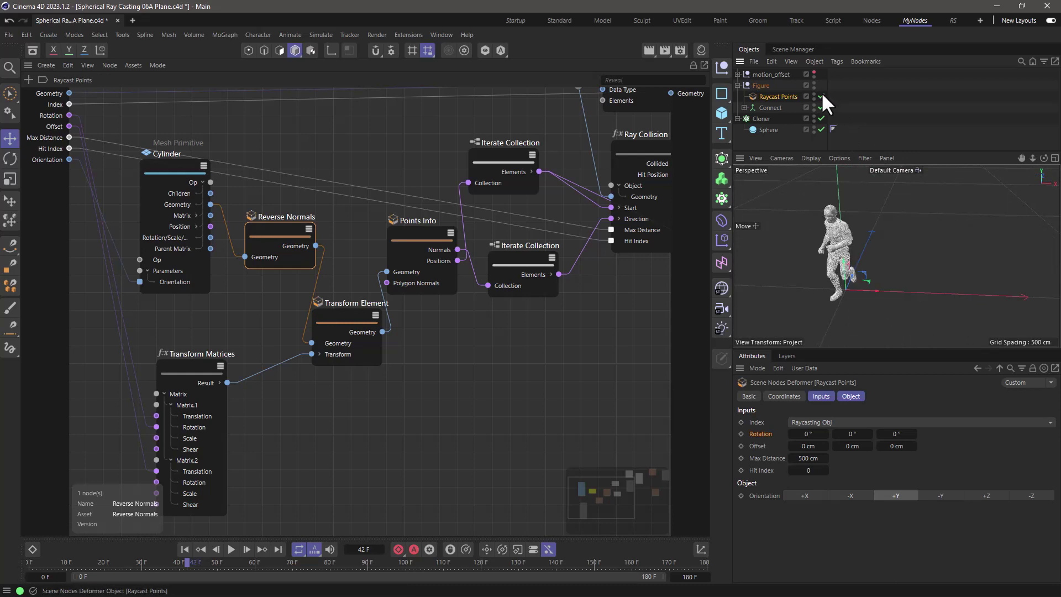
left_click(821, 96)
left_click_drag(920, 263, 946, 280, "alt")
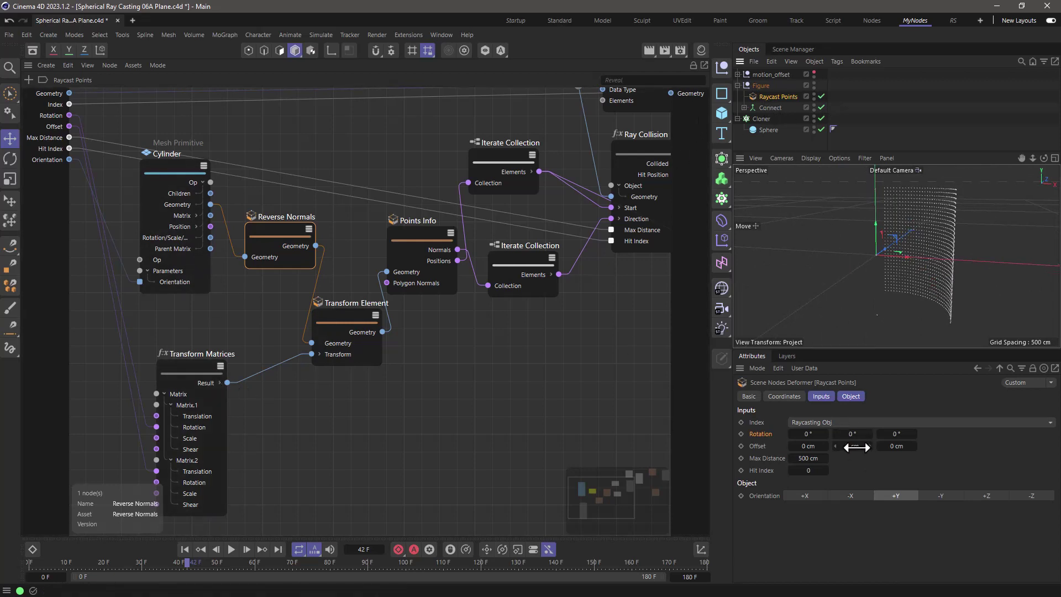
Step: Set the Raycast Points Offset Y to 100 cm and return Index to Clones
left_click_drag(855, 447, 913, 445)
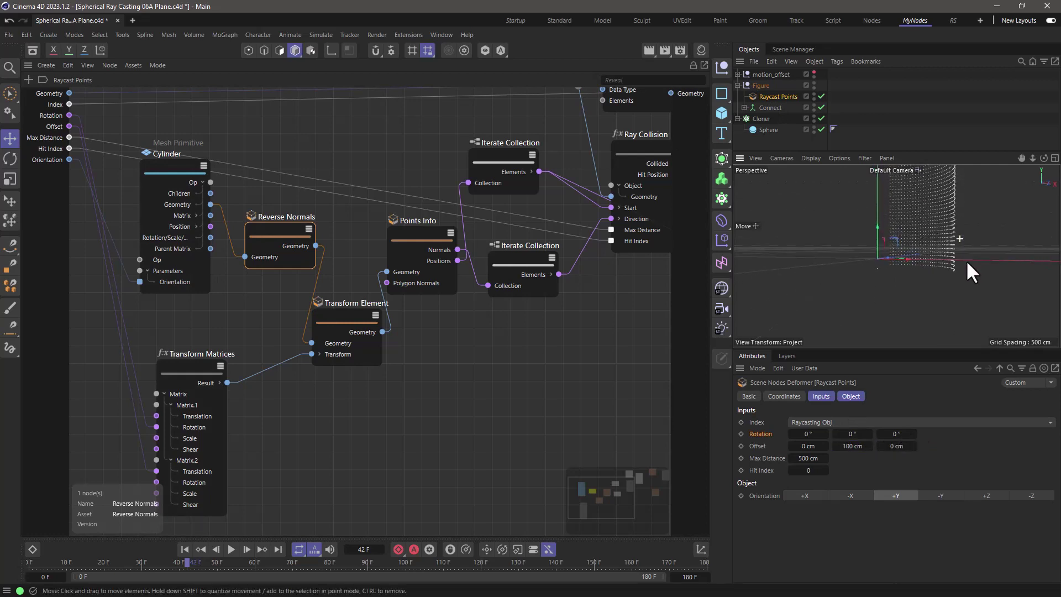
left_click_drag(967, 263, 934, 337, "alt")
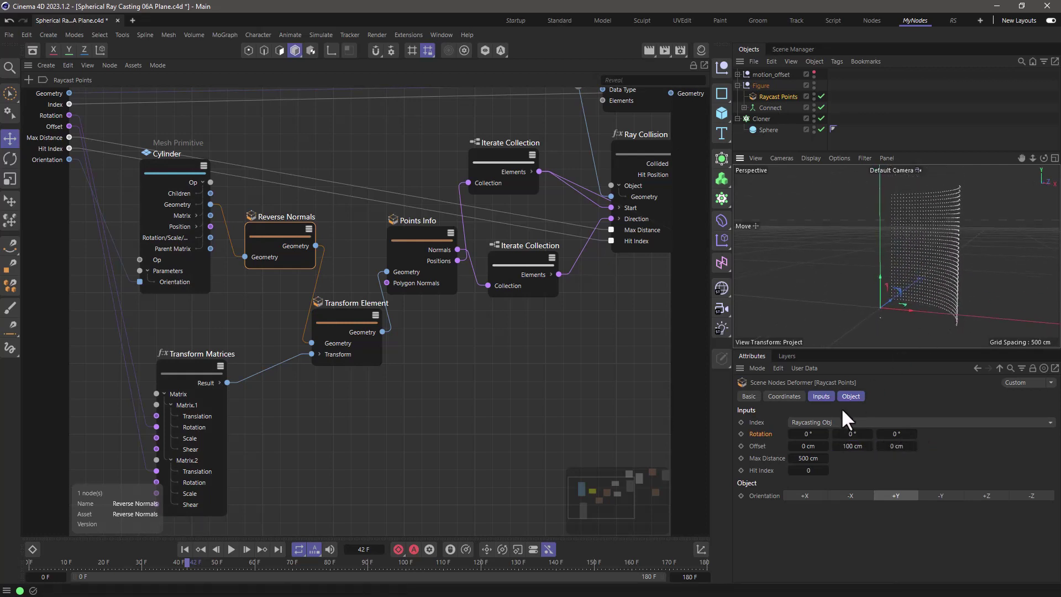
left_click(844, 422)
left_click(835, 435)
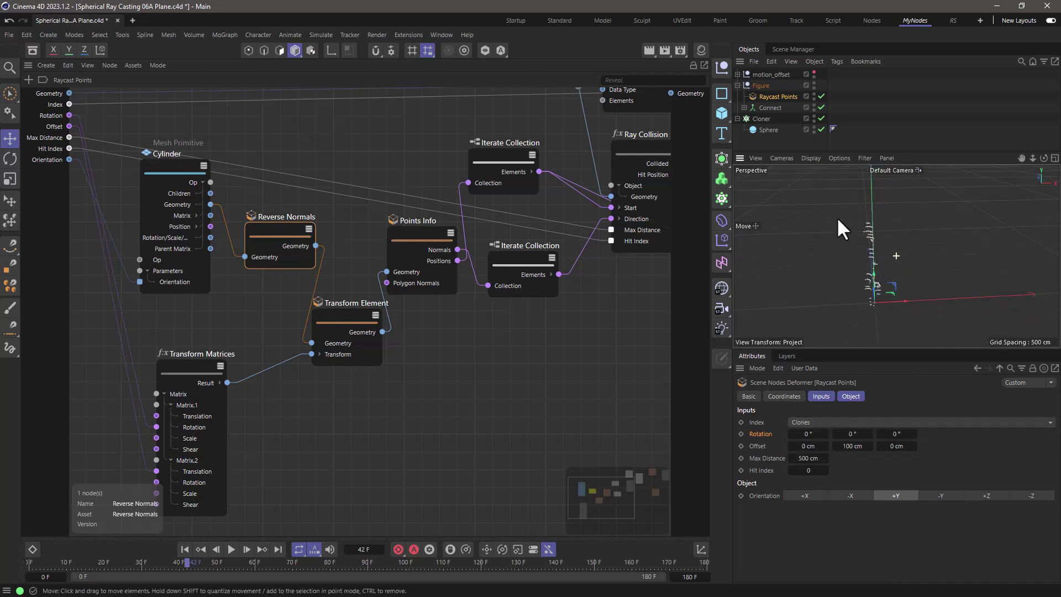
left_click_drag(838, 220, 893, 237, "alt")
scroll(892, 237, "up", 5)
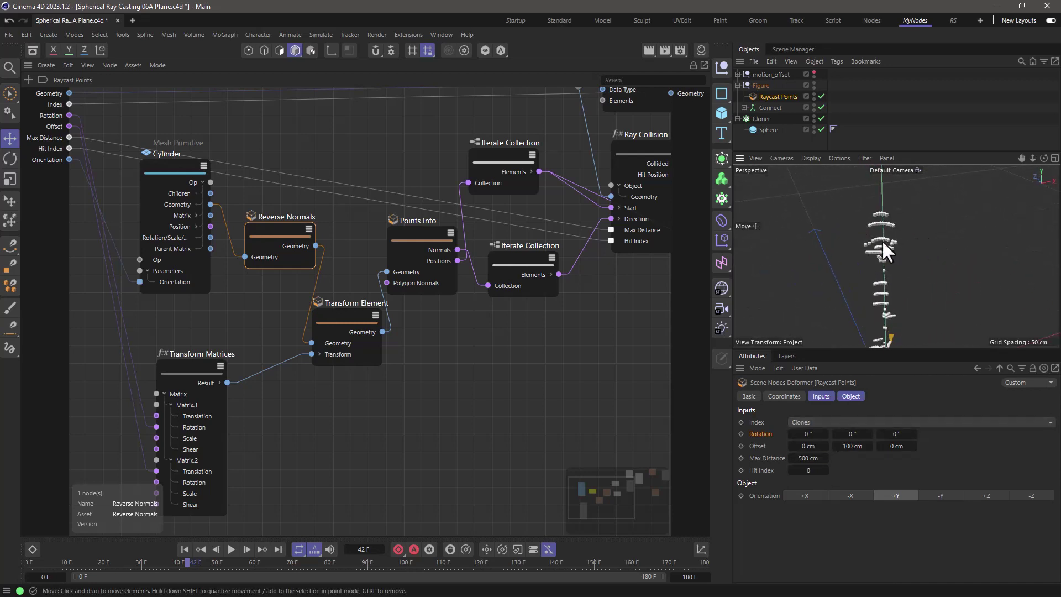
left_click_drag(880, 240, 926, 271, "alt")
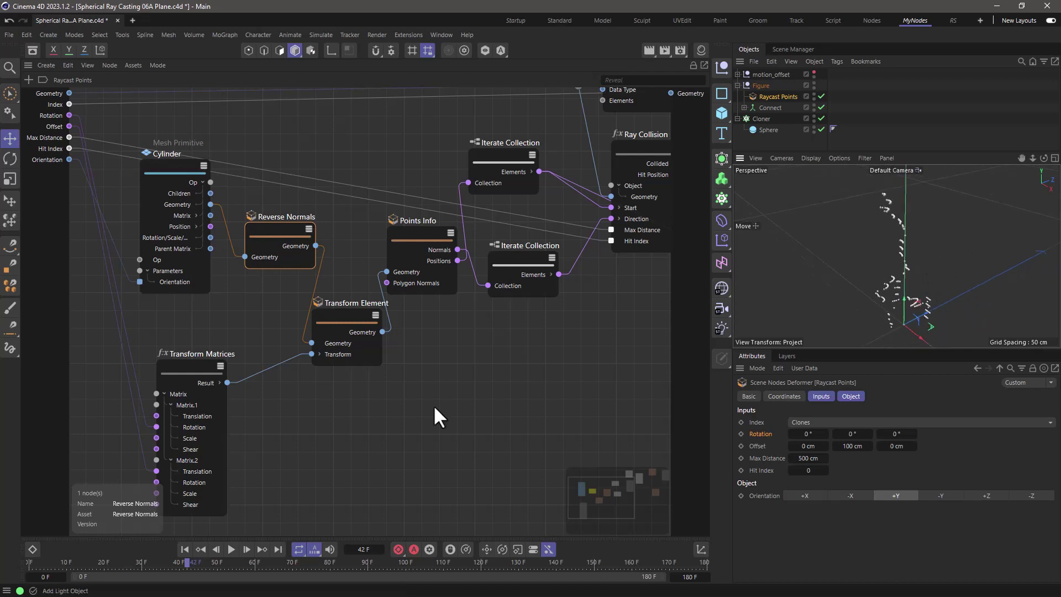
Step: Adjust the Cylinder node's Slice To angle
left_click(169, 165)
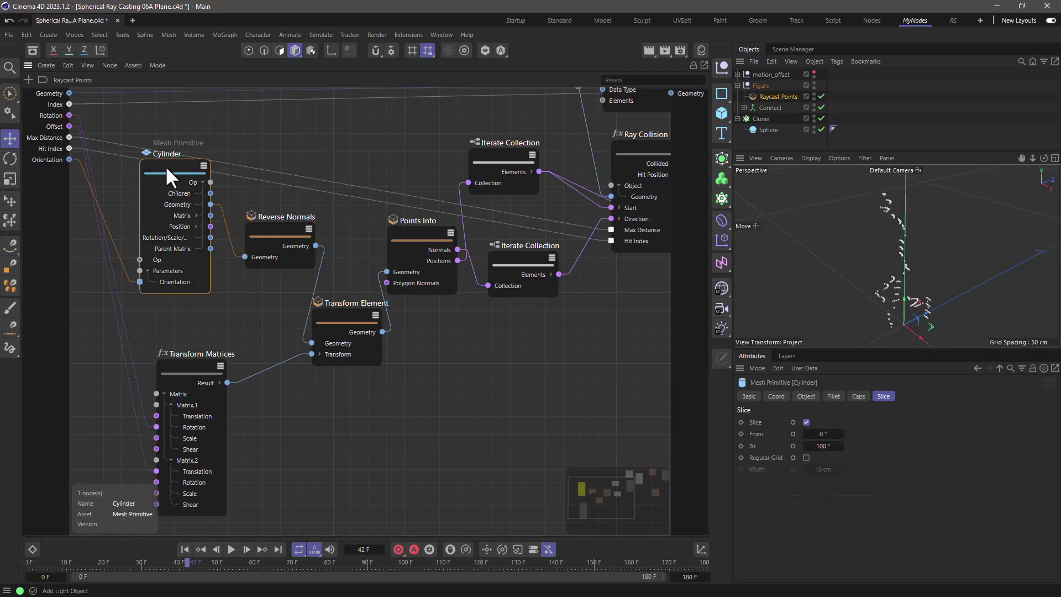
left_click(828, 446)
left_click_drag(827, 447, 829, 447)
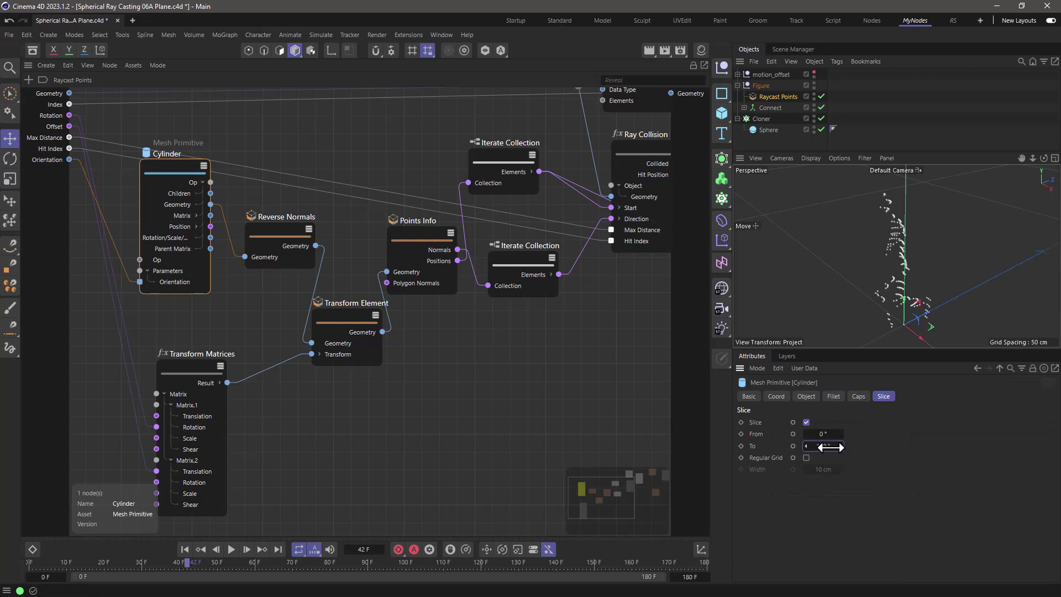
Step: Set the cylinder to 50 height segments and 100 rotation segments
left_click(807, 397)
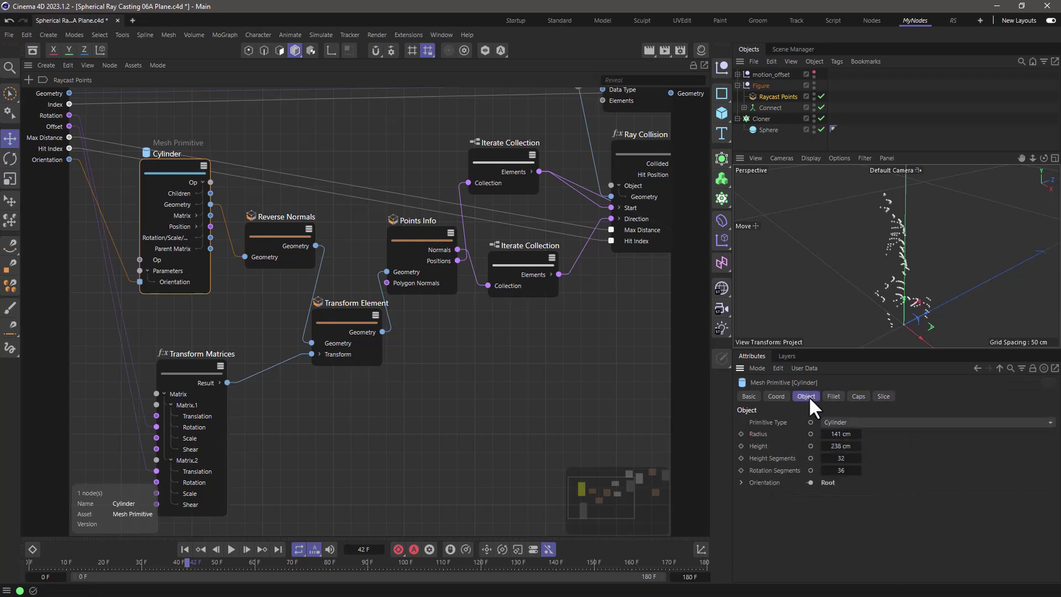
left_click(842, 458)
type("50")
key("Tab")
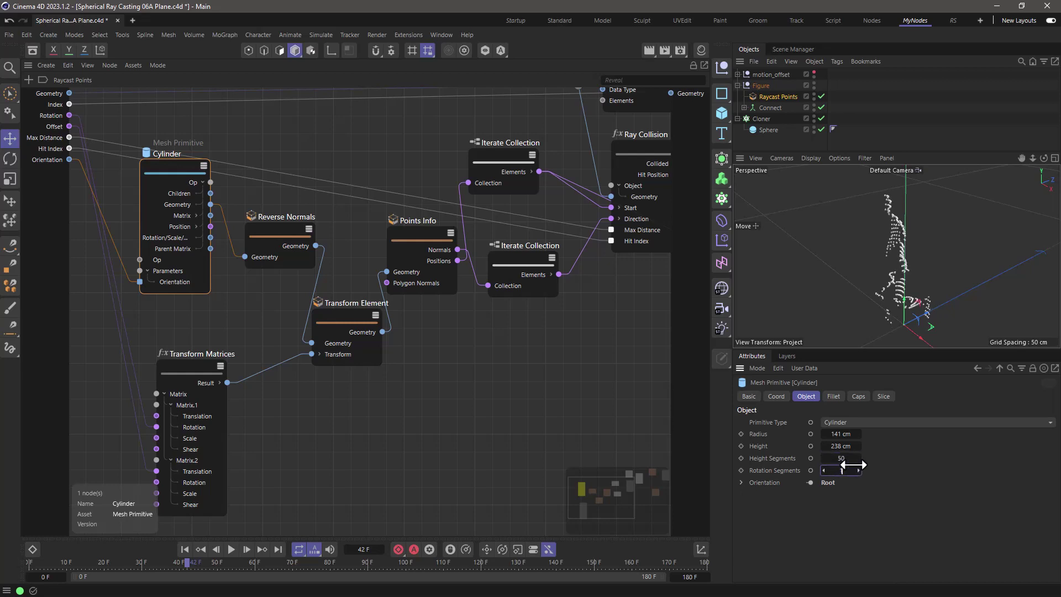
type("100")
key("Return")
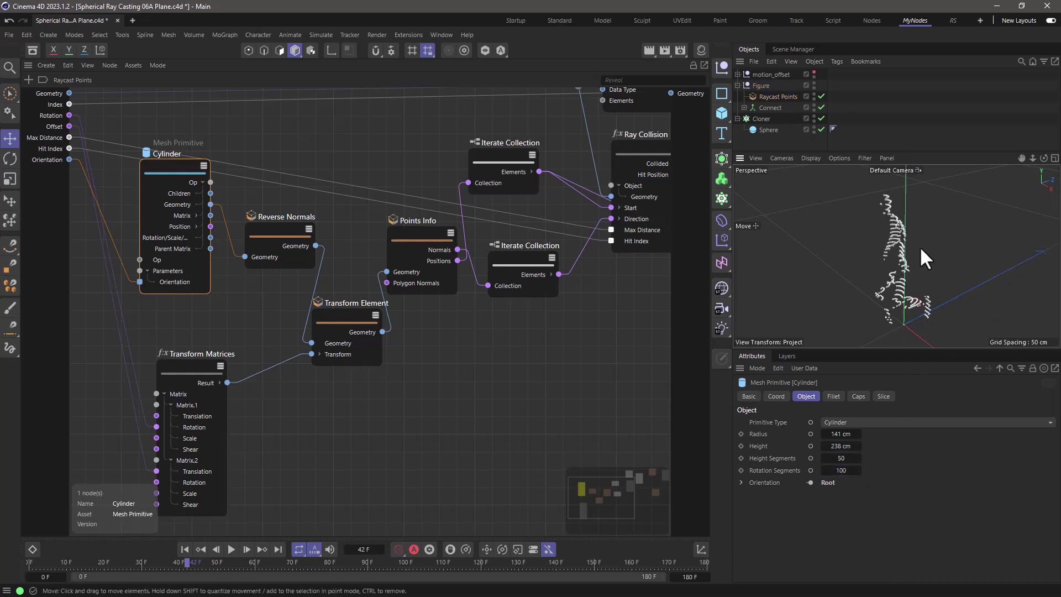
left_click_drag(869, 245, 823, 240, "alt")
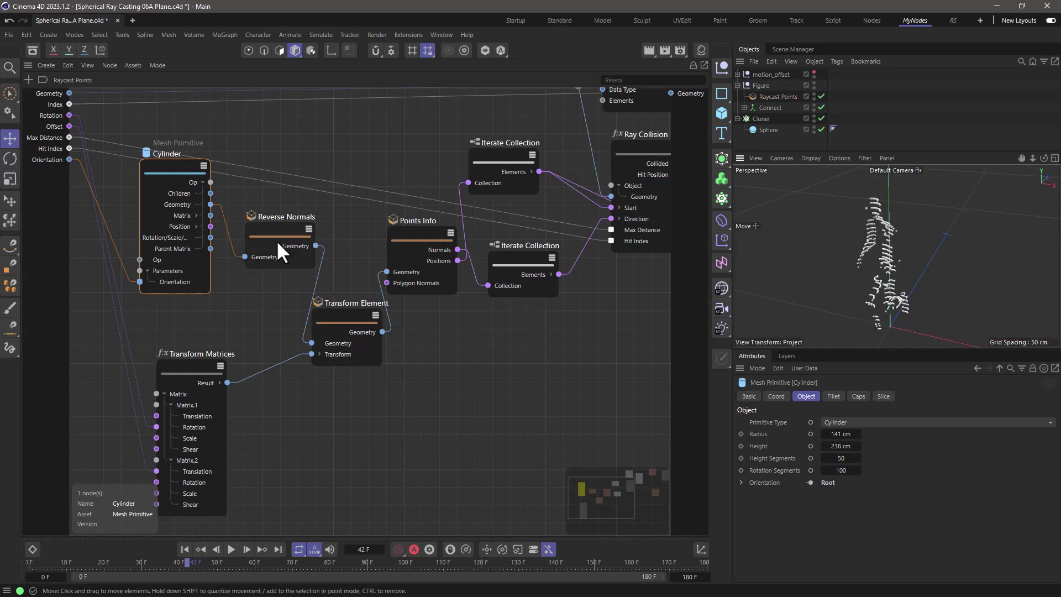
left_click_drag(946, 237, 906, 243, "alt")
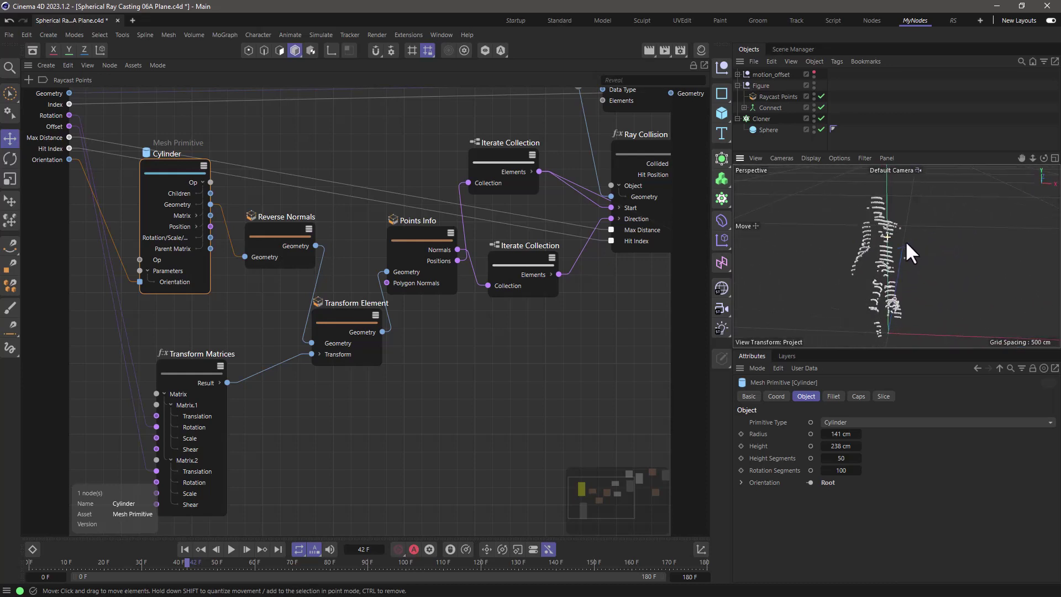